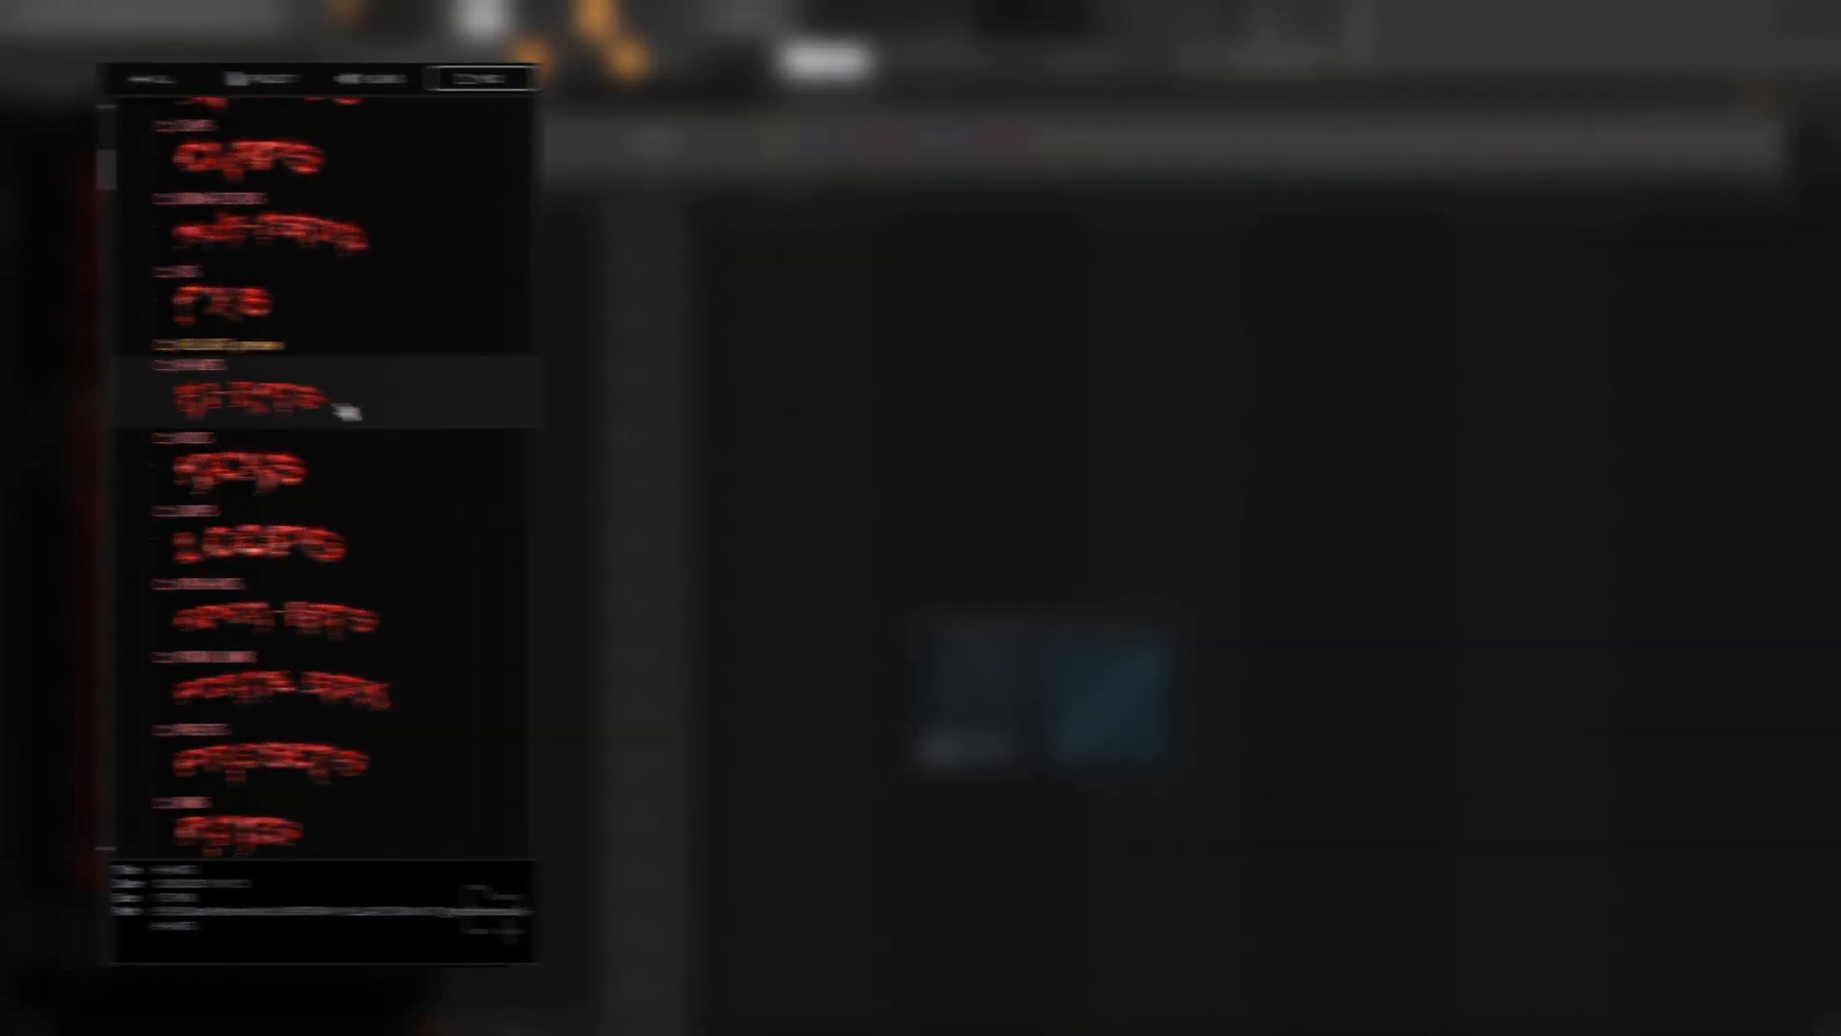
Step: Look through the hi-hat, hi-hat MIDI and loop folders of the HELLGATE drum kit
scroll(884, 462, "down", 6)
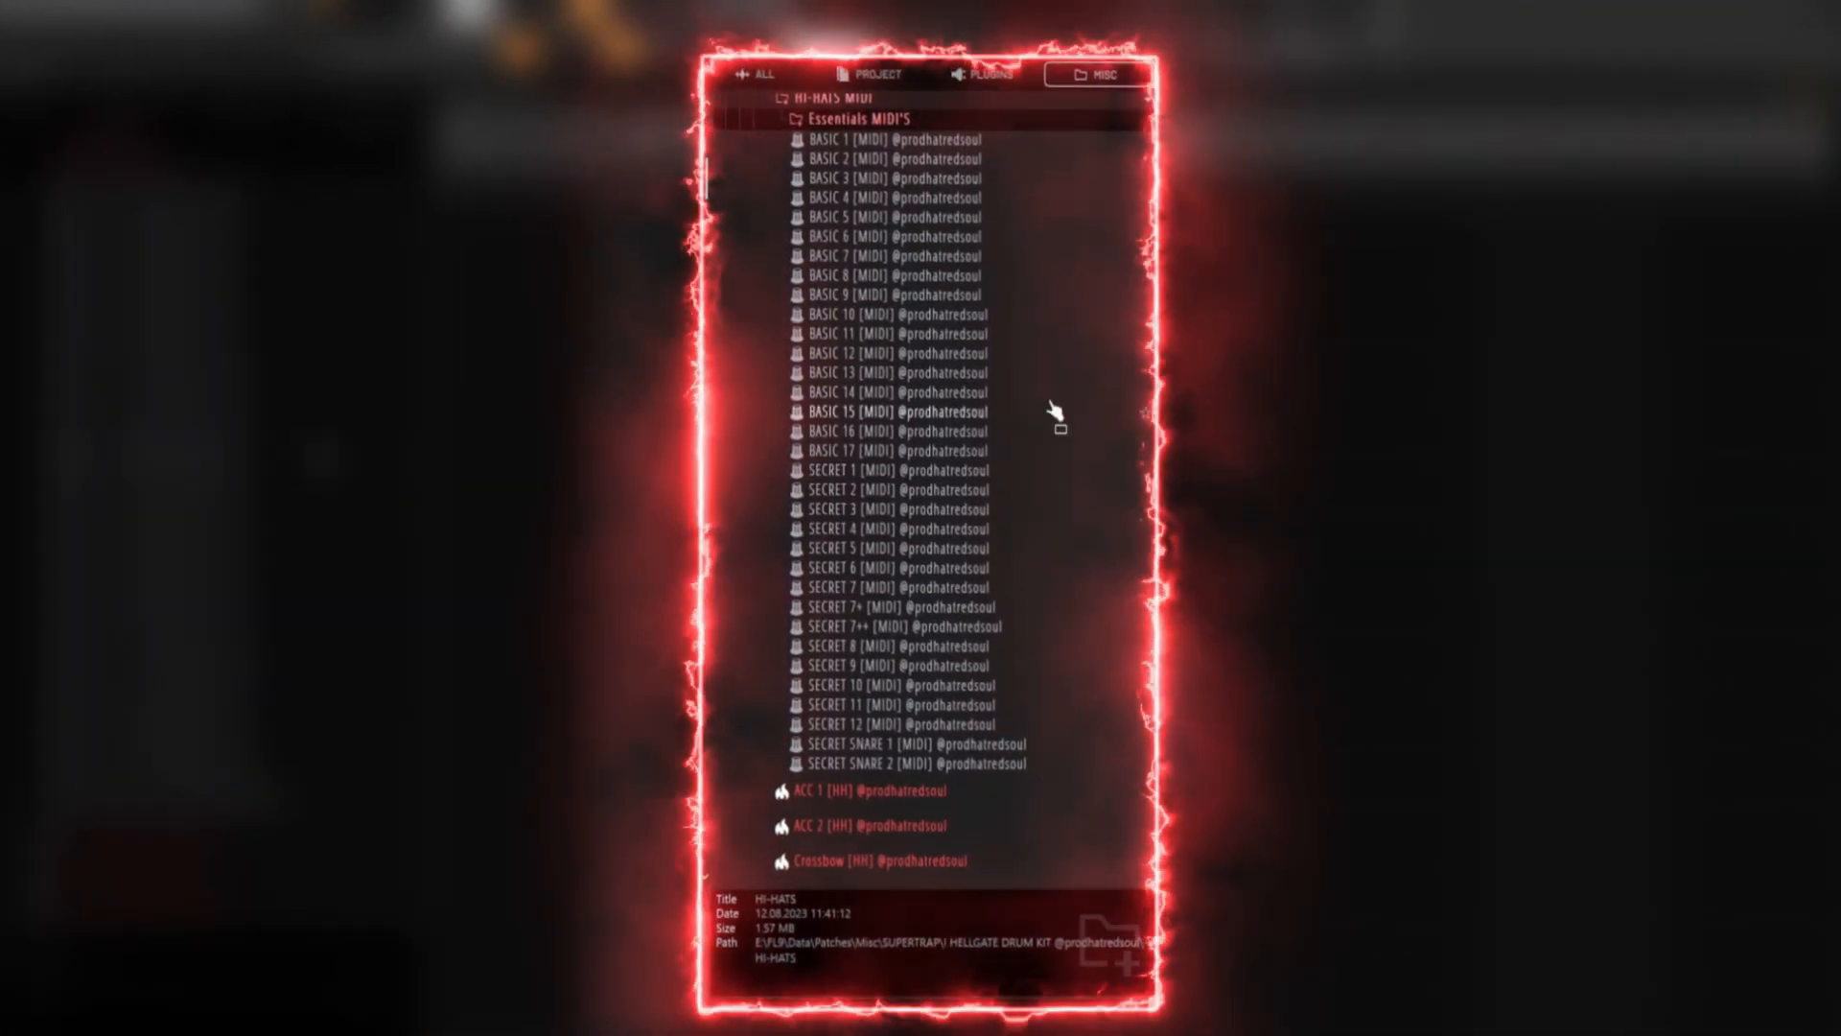
scroll(988, 695, "down", 4)
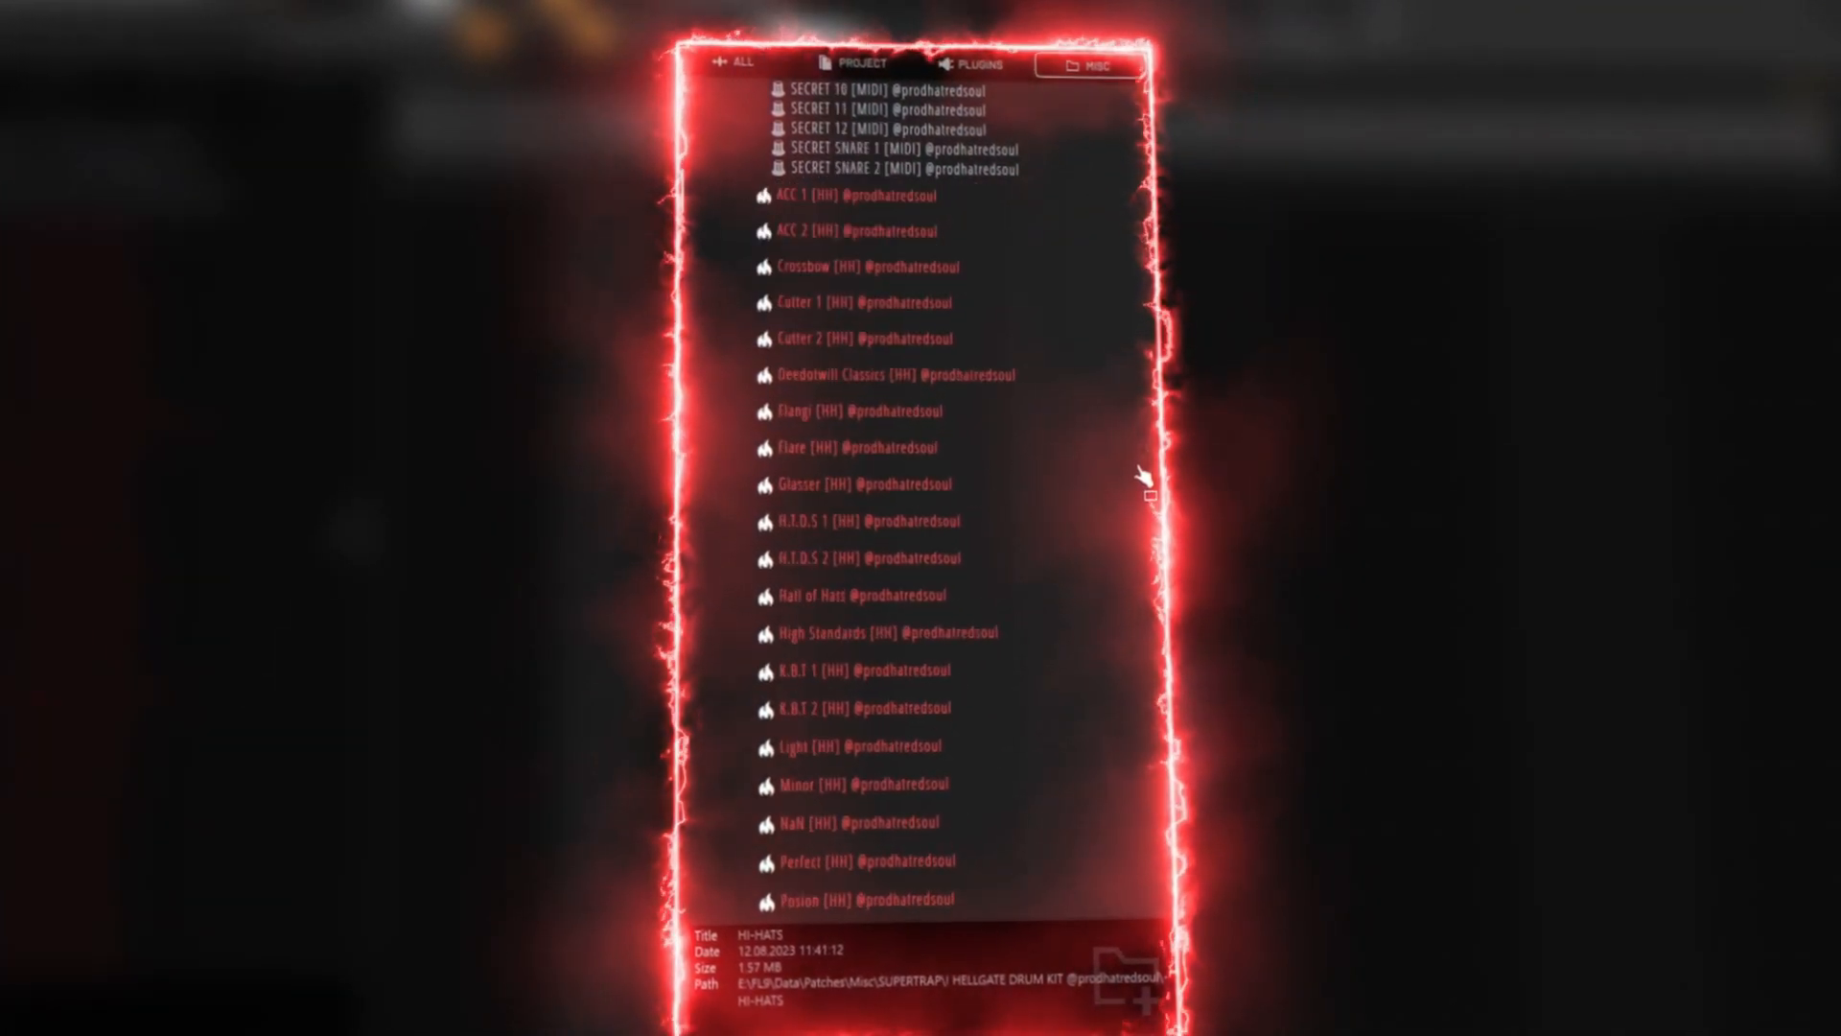
scroll(1143, 475, "down", 5)
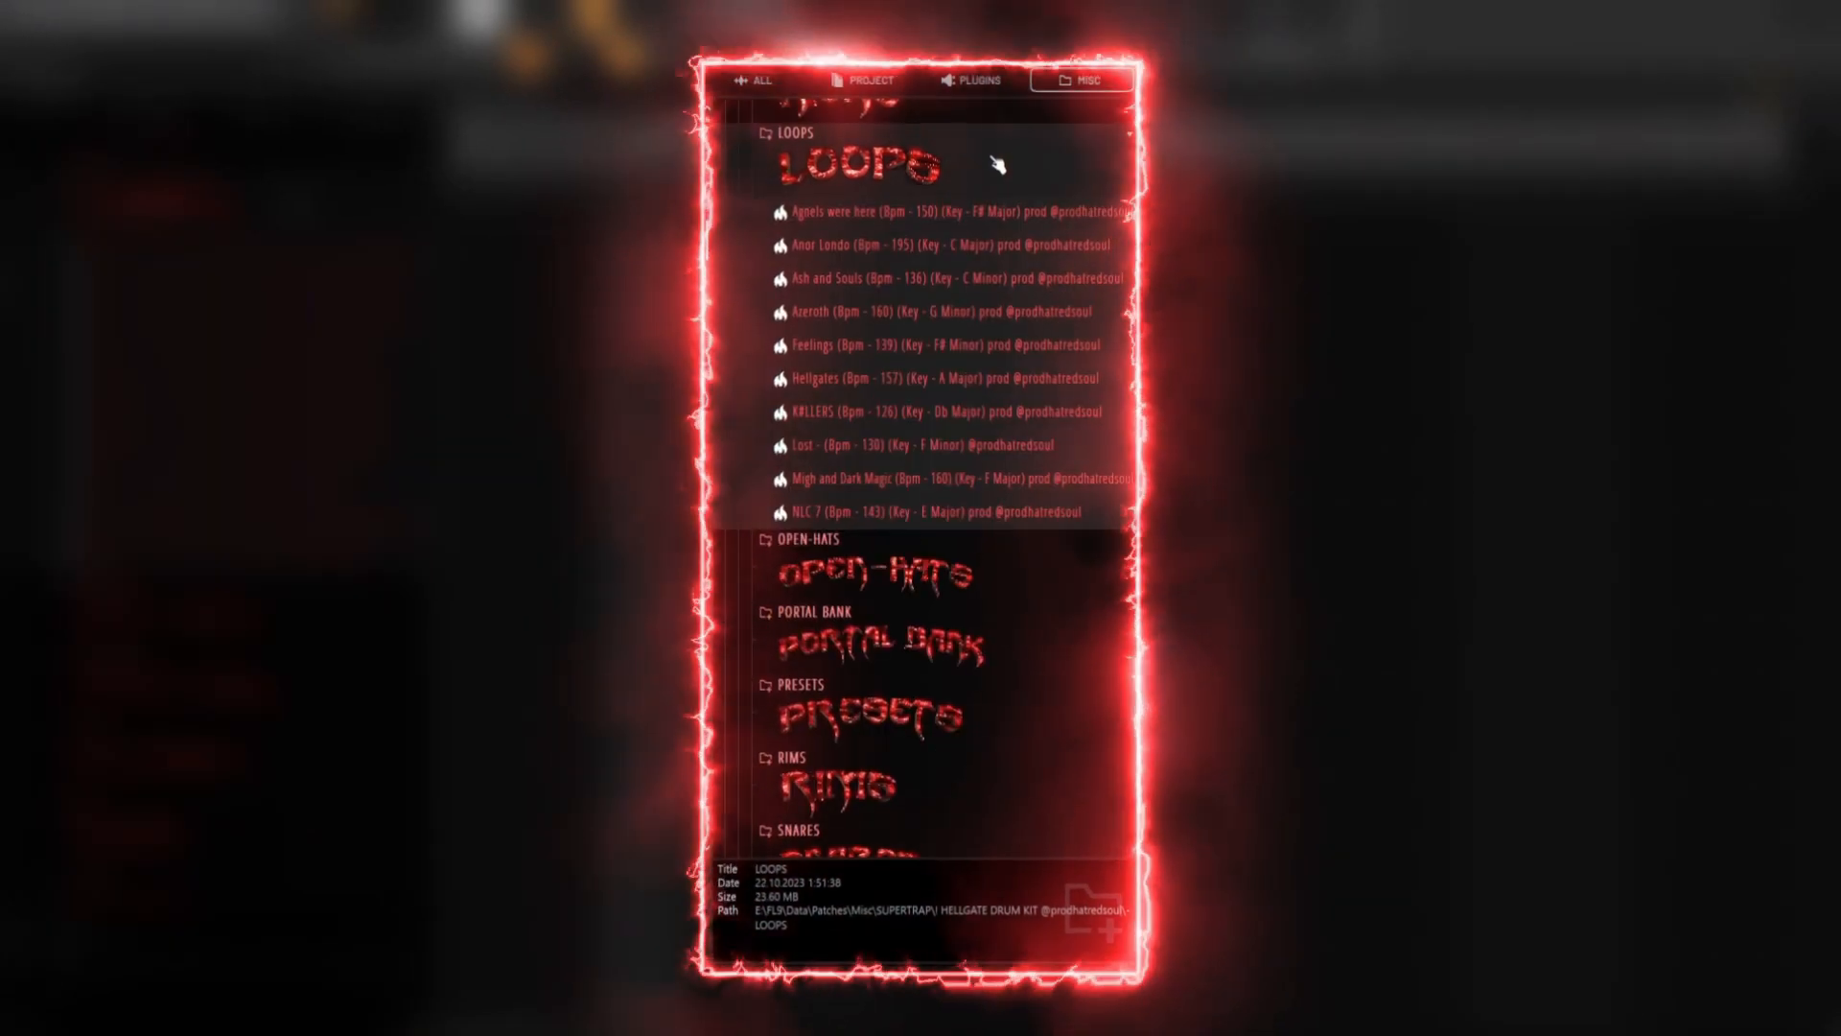
scroll(998, 165, "down", 3)
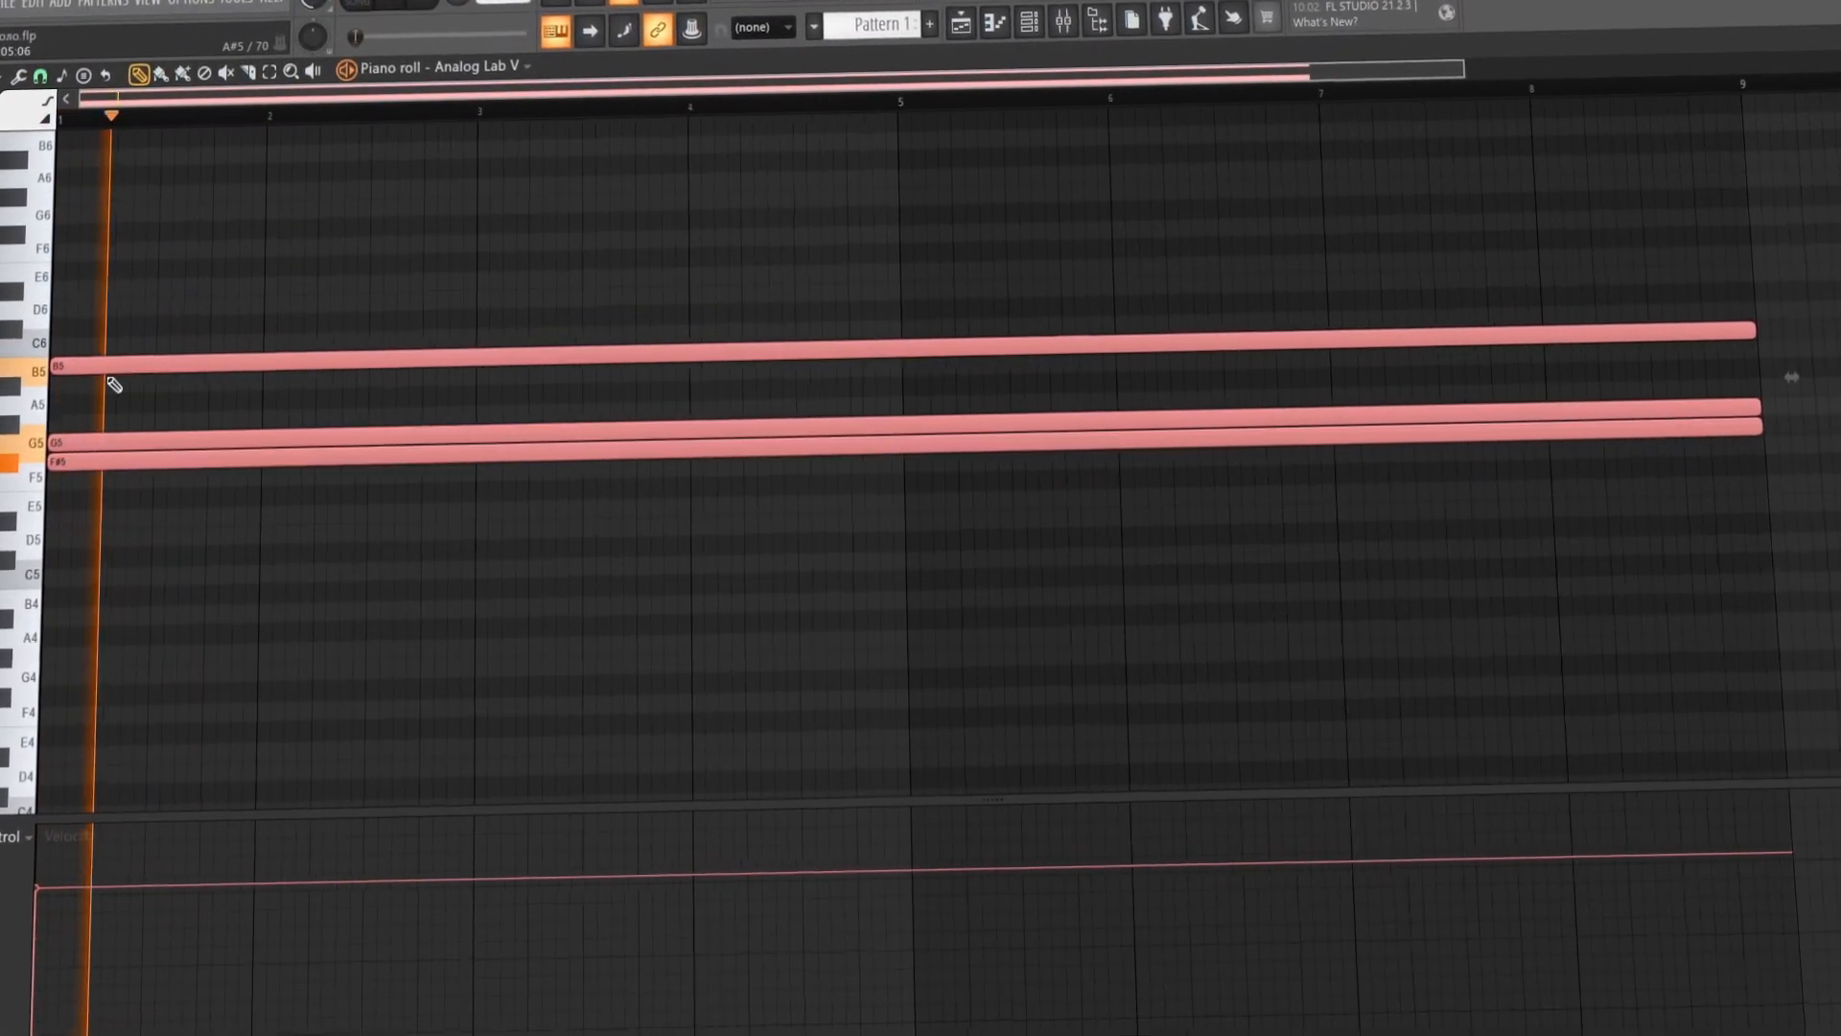
Step: Browse the pad presets in Analog Lab V around Cleffeic
scroll(115, 386, "up", 3)
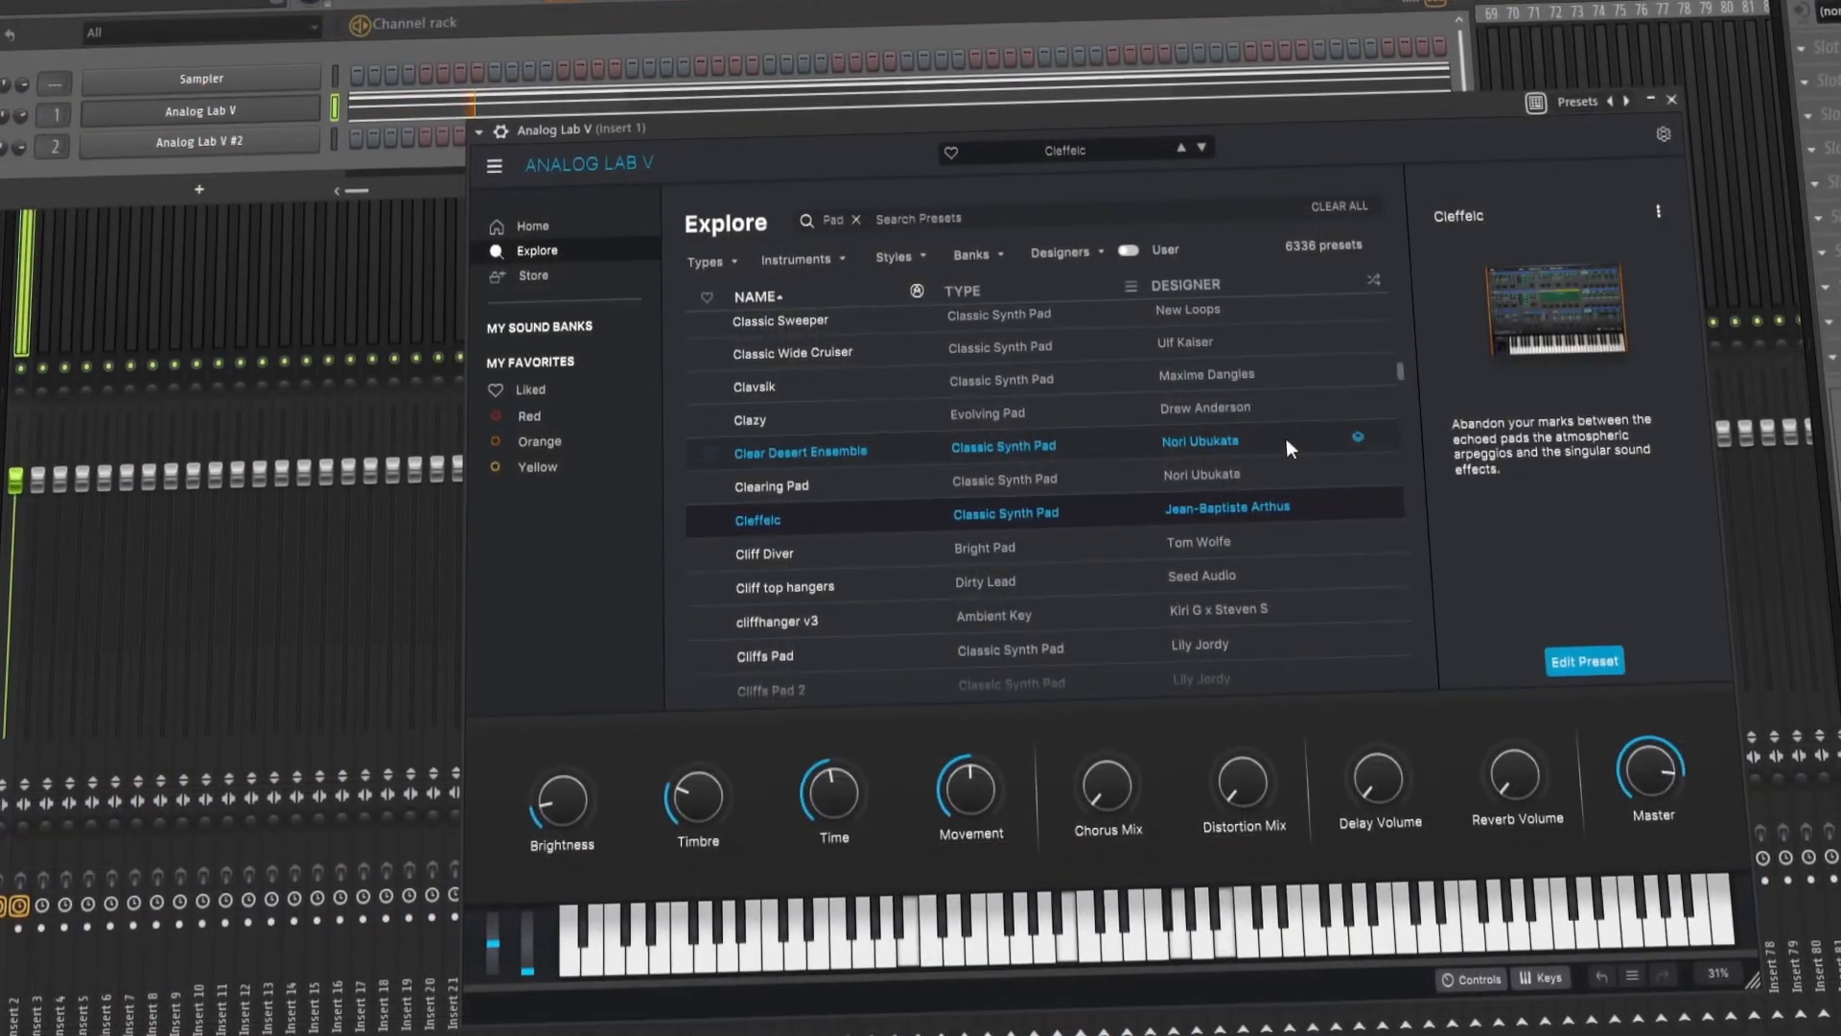
scroll(1286, 439, "down", 1)
Step: Open the piano roll for Analog Lab V #2 and add a G5 and an F#5 note after the first four notes
left_click(199, 142)
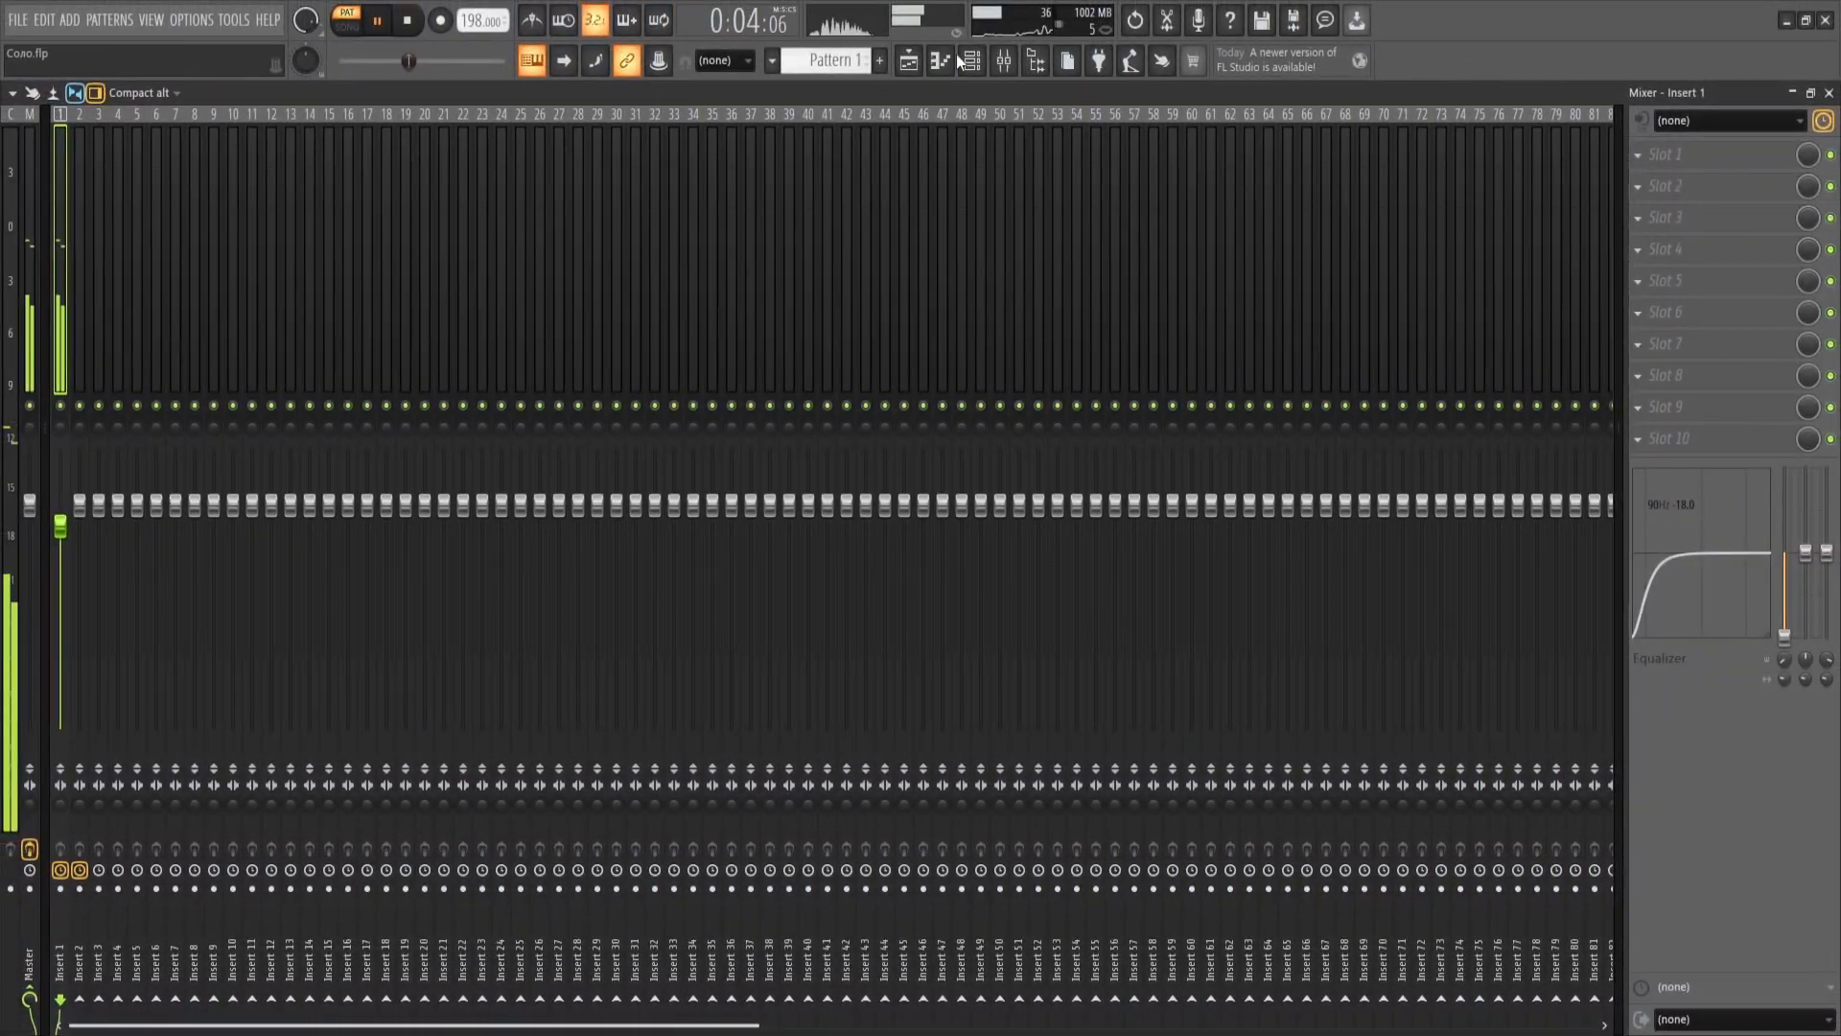
left_click(944, 57)
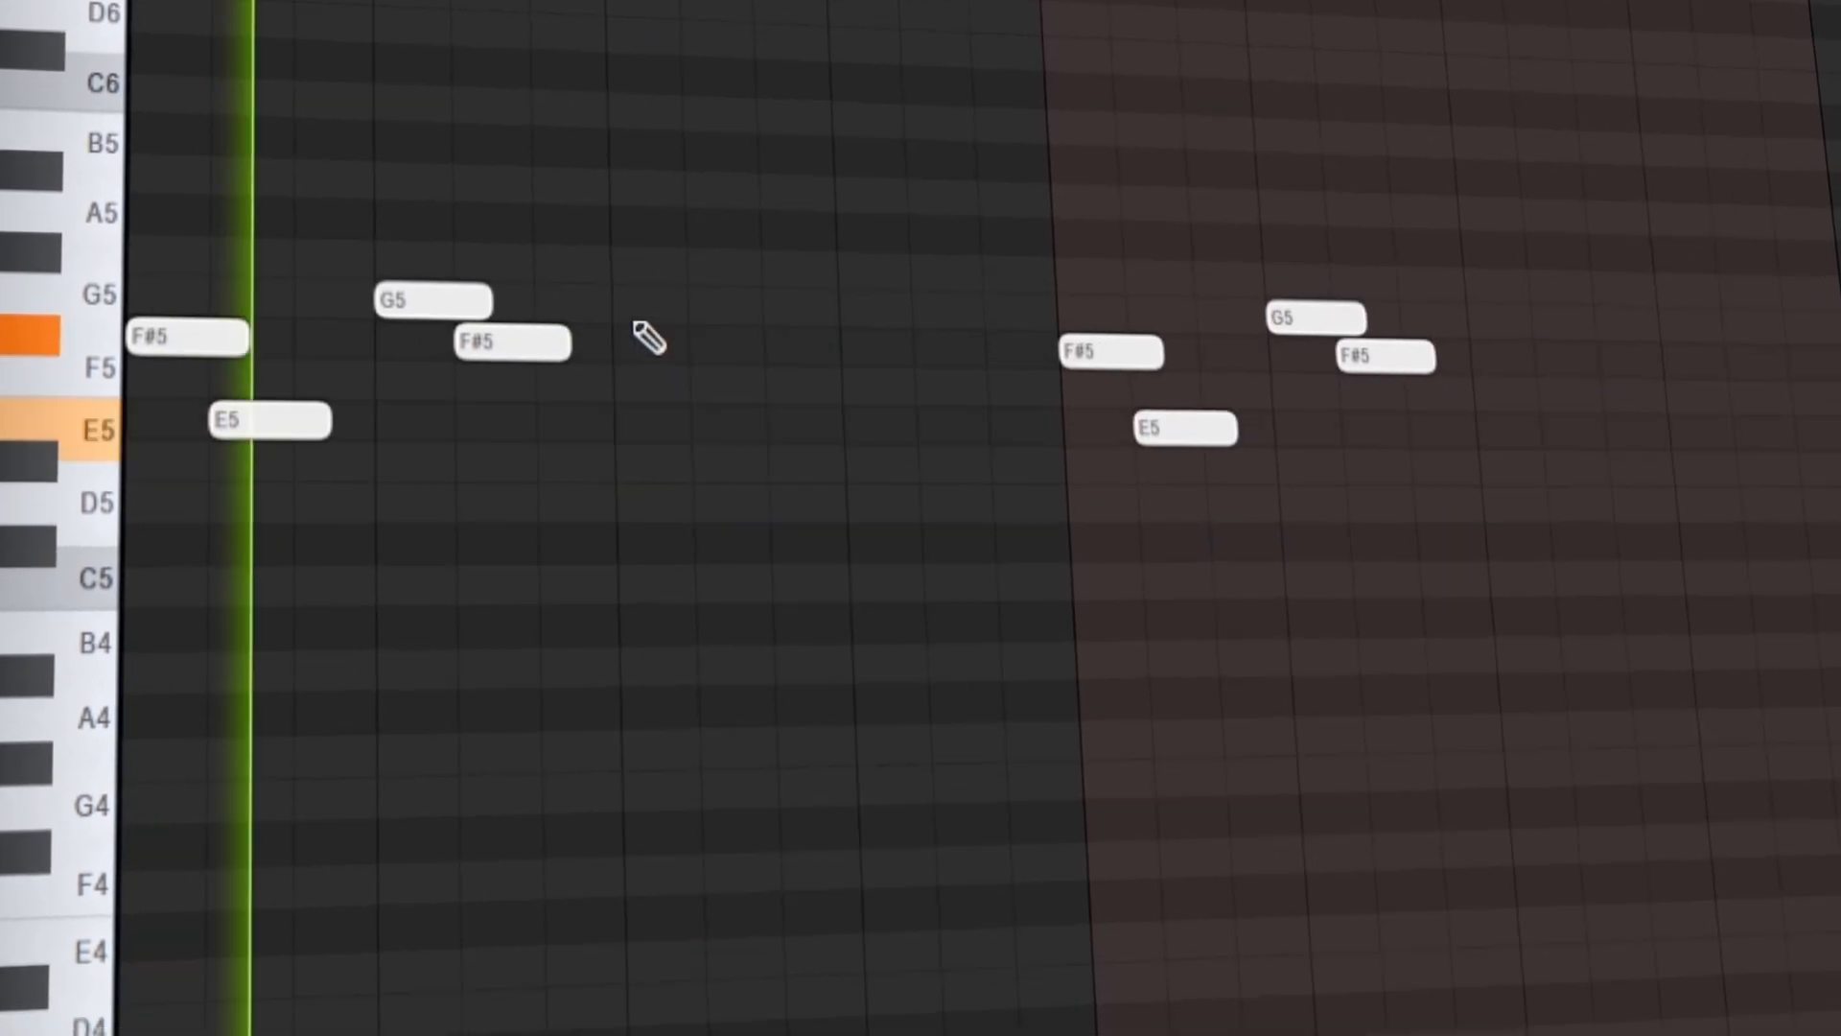
left_click(637, 311)
left_click(688, 349)
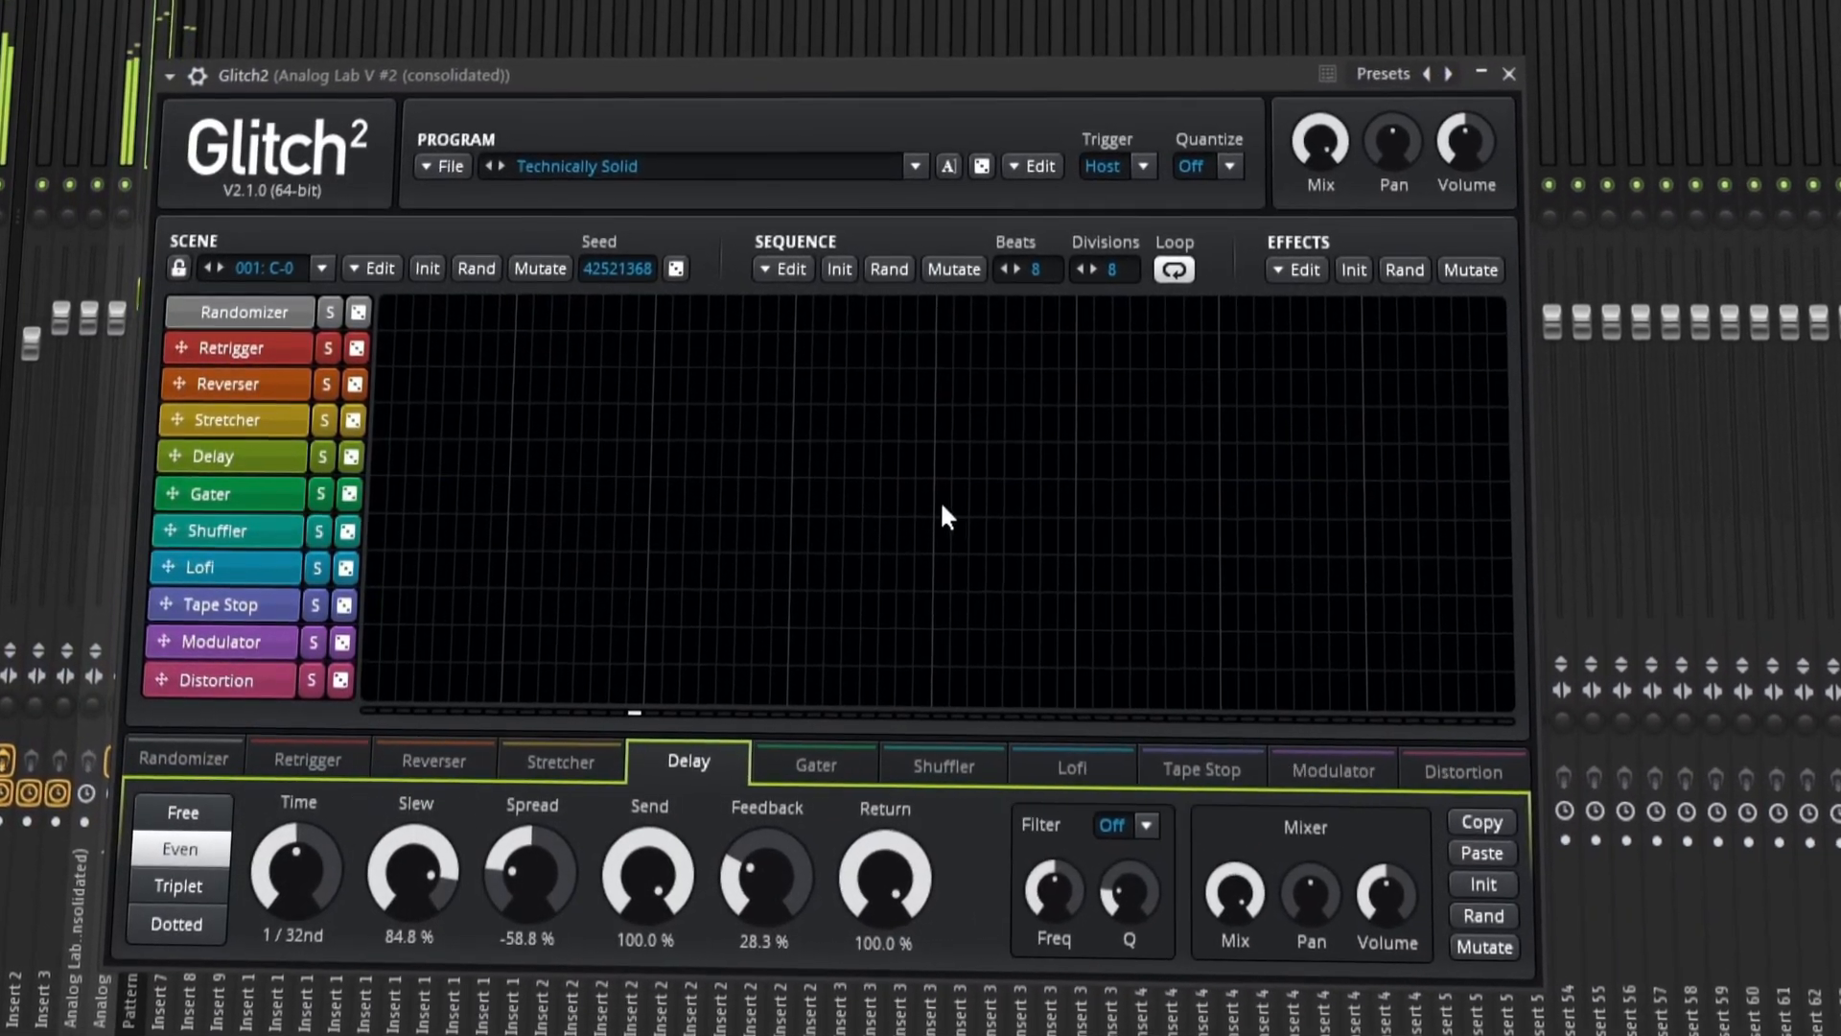
Step: Paint a short effect block in the middle of Glitch2's sequence grid
left_click_drag(834, 499, 923, 512)
right_click(923, 513)
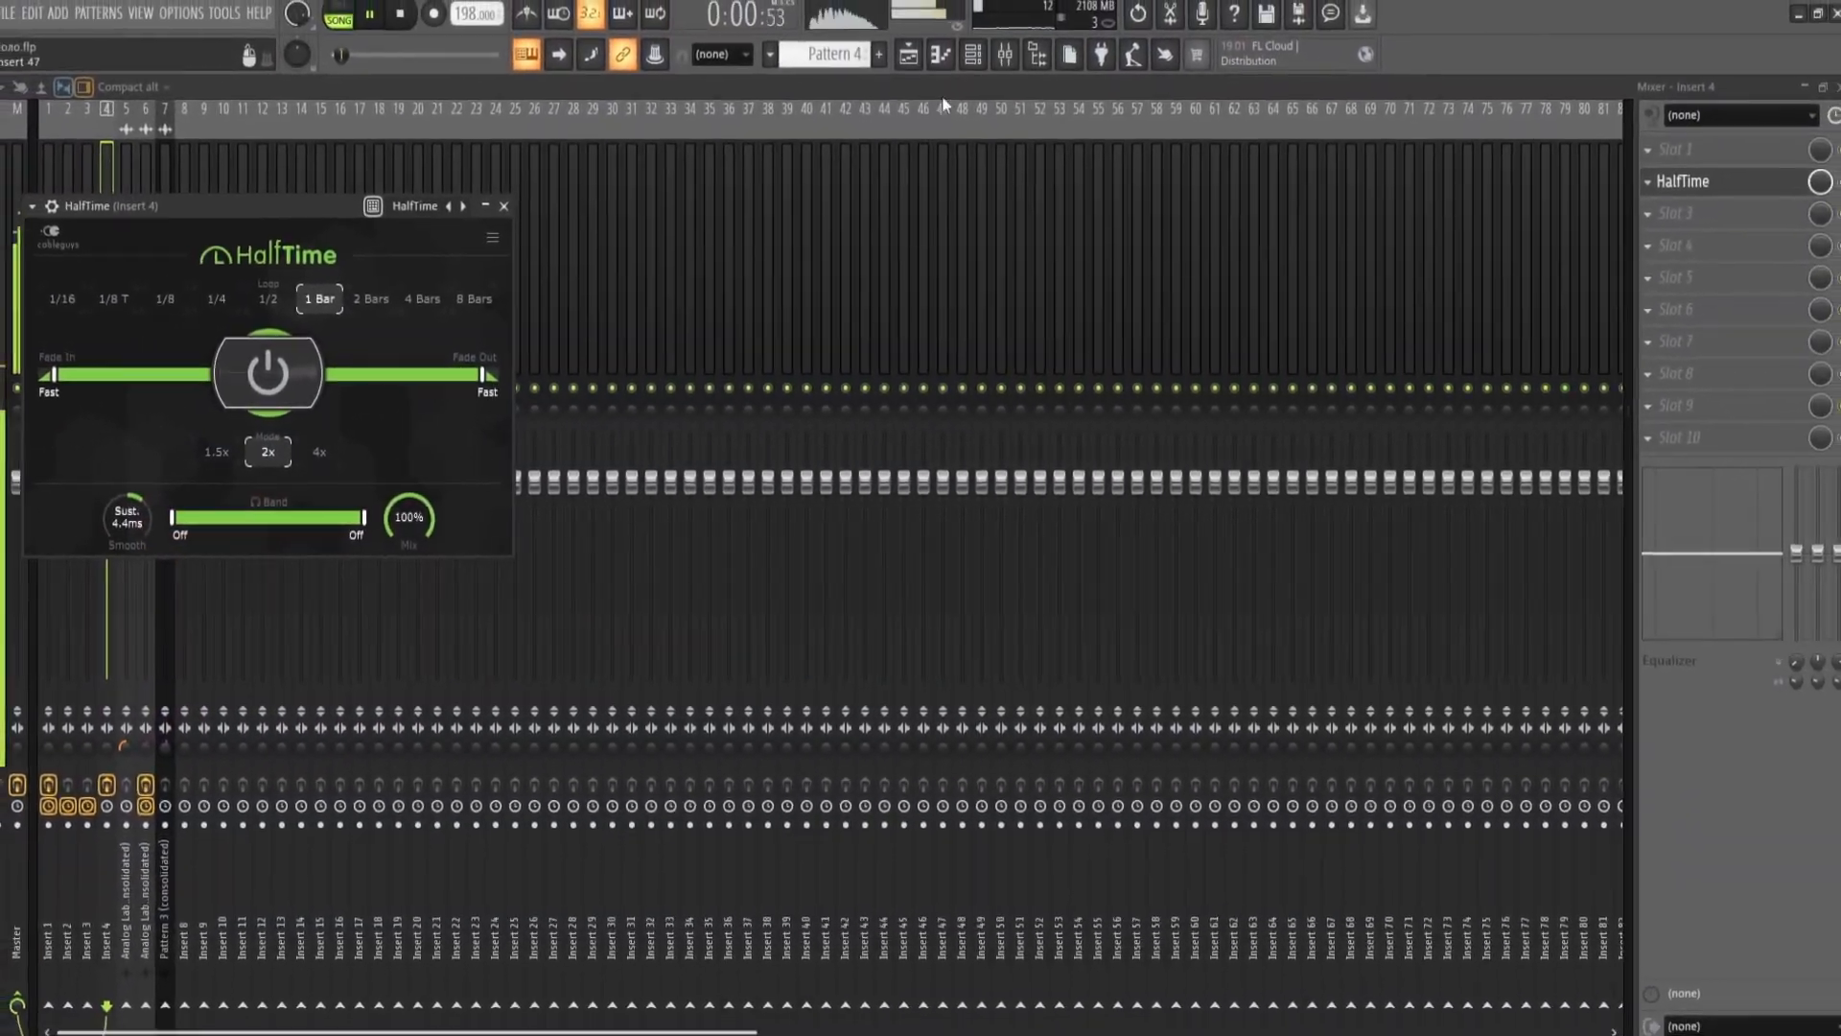
Step: Show the channel rack and open the Nexus channel's note pattern
key("F6")
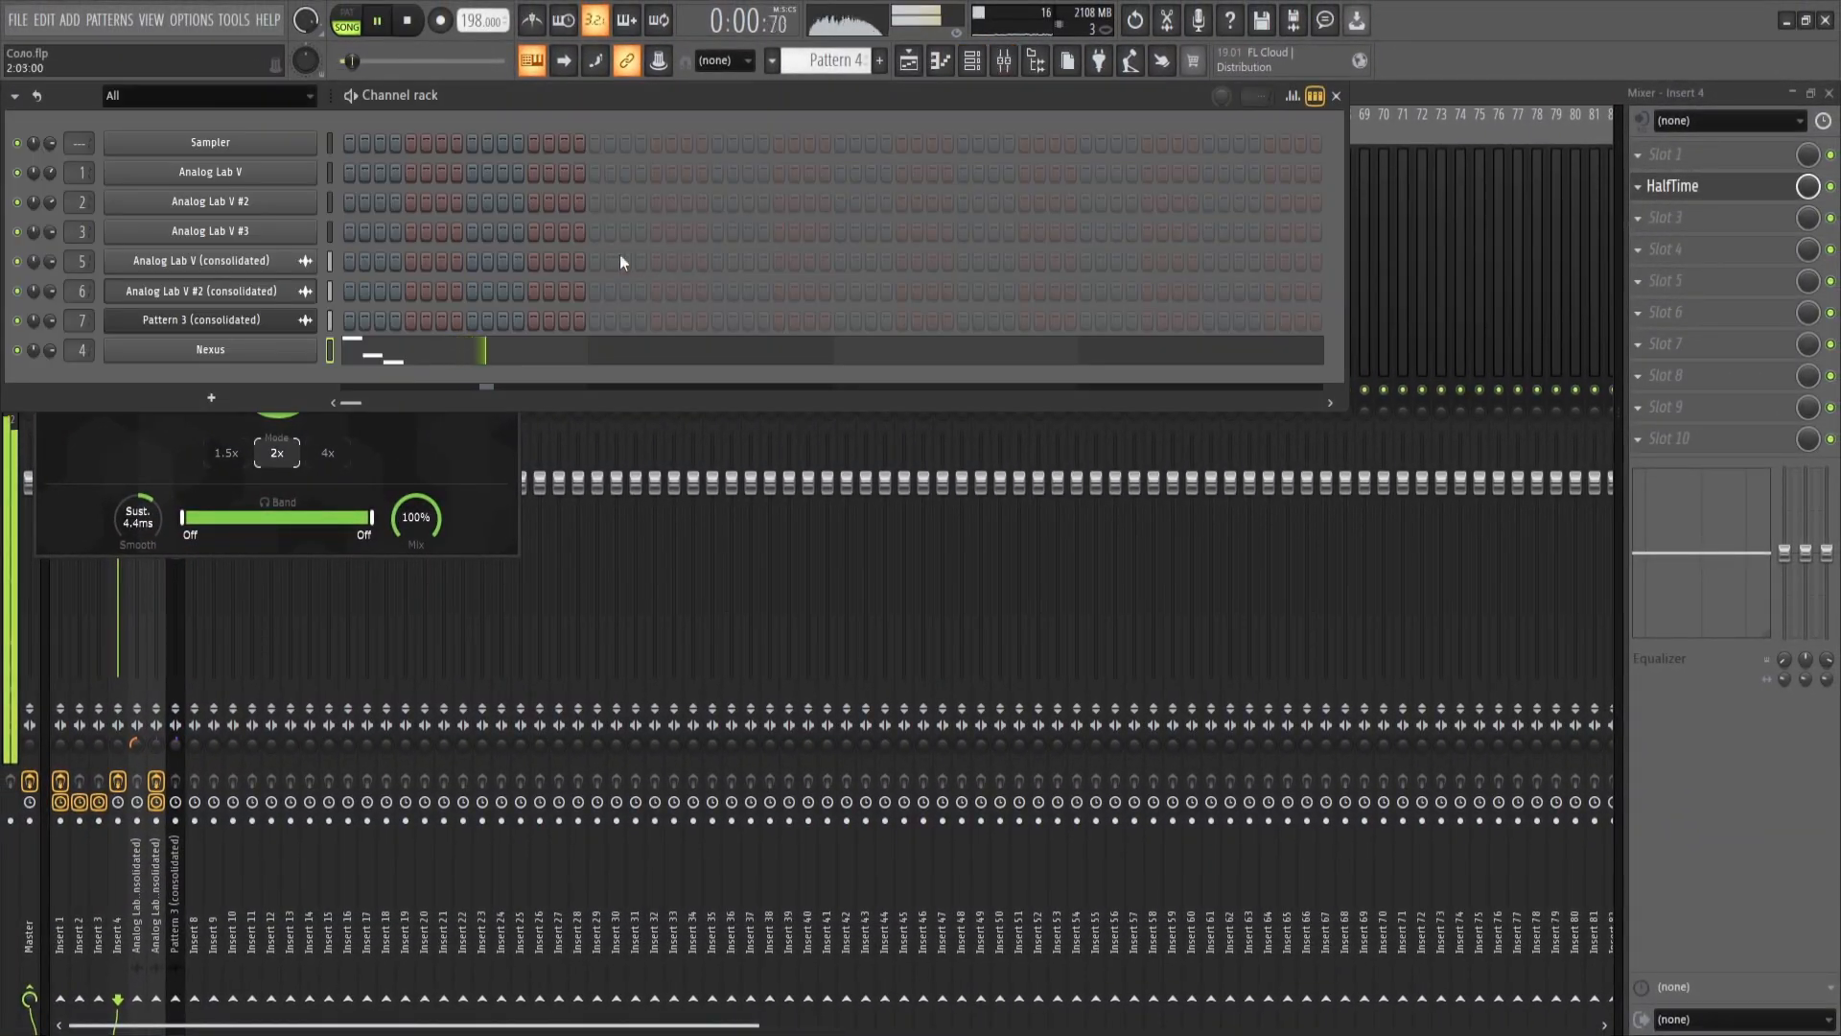
left_click(550, 365)
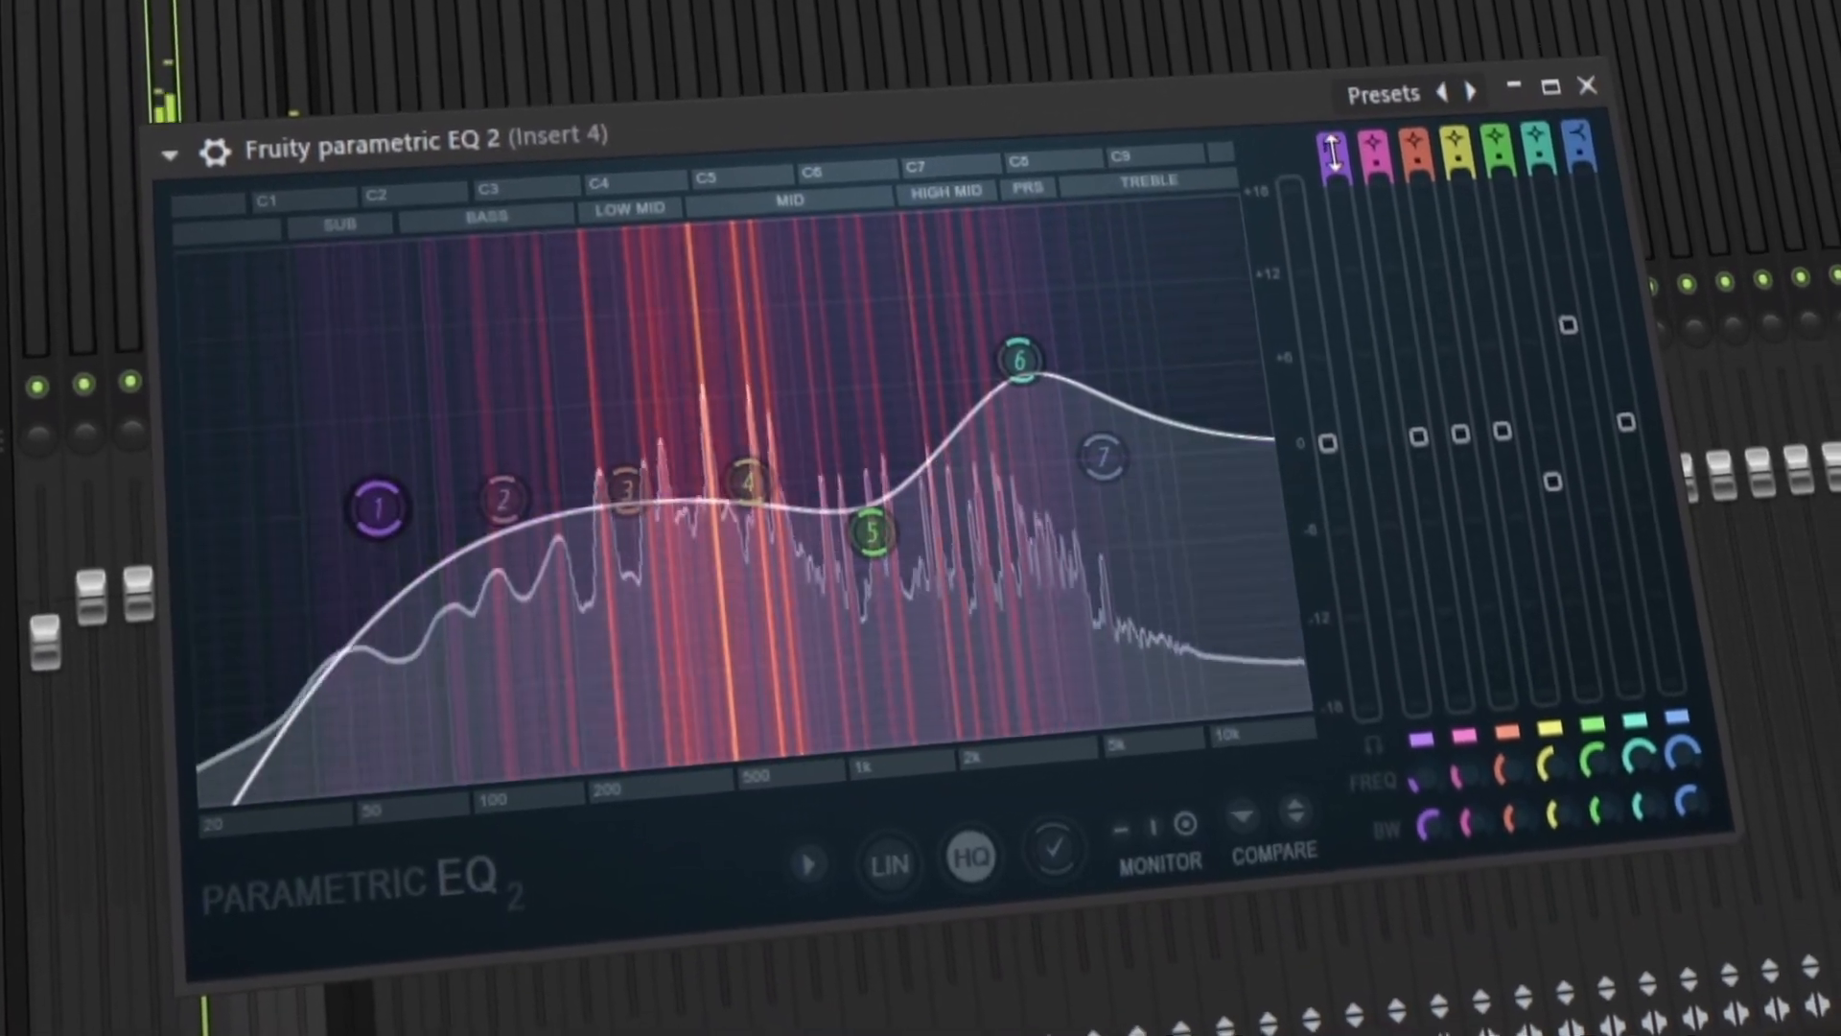
Step: Steepen and raise the low cut in Insert 4's Fruity parametric EQ 2, and boost band 4
left_click_drag(1332, 157, 1333, 125)
left_click_drag(378, 508, 602, 493)
mouse_move(872, 532)
left_mouse_down()
mouse_move(871, 497)
mouse_move(872, 532)
left_mouse_up()
left_click_drag(749, 483, 789, 407)
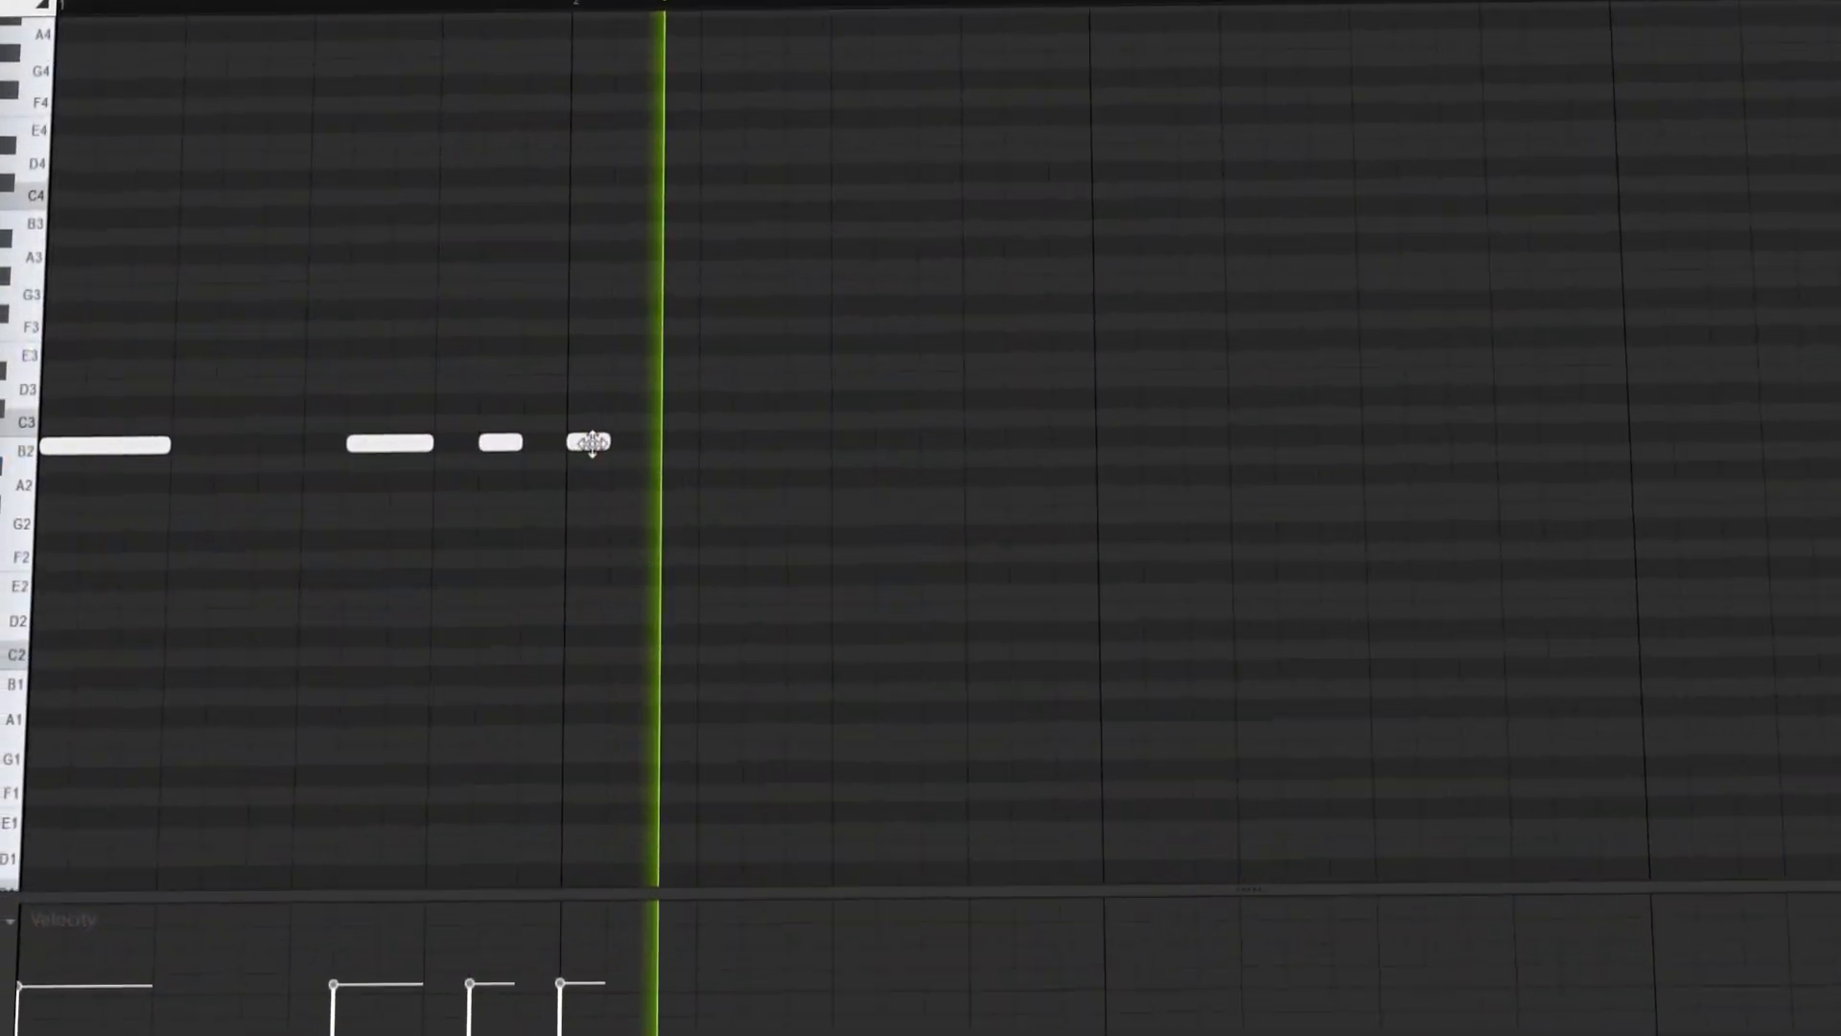
Step: Delete the last short B2 note from the pattern in the piano roll
right_click(938, 397)
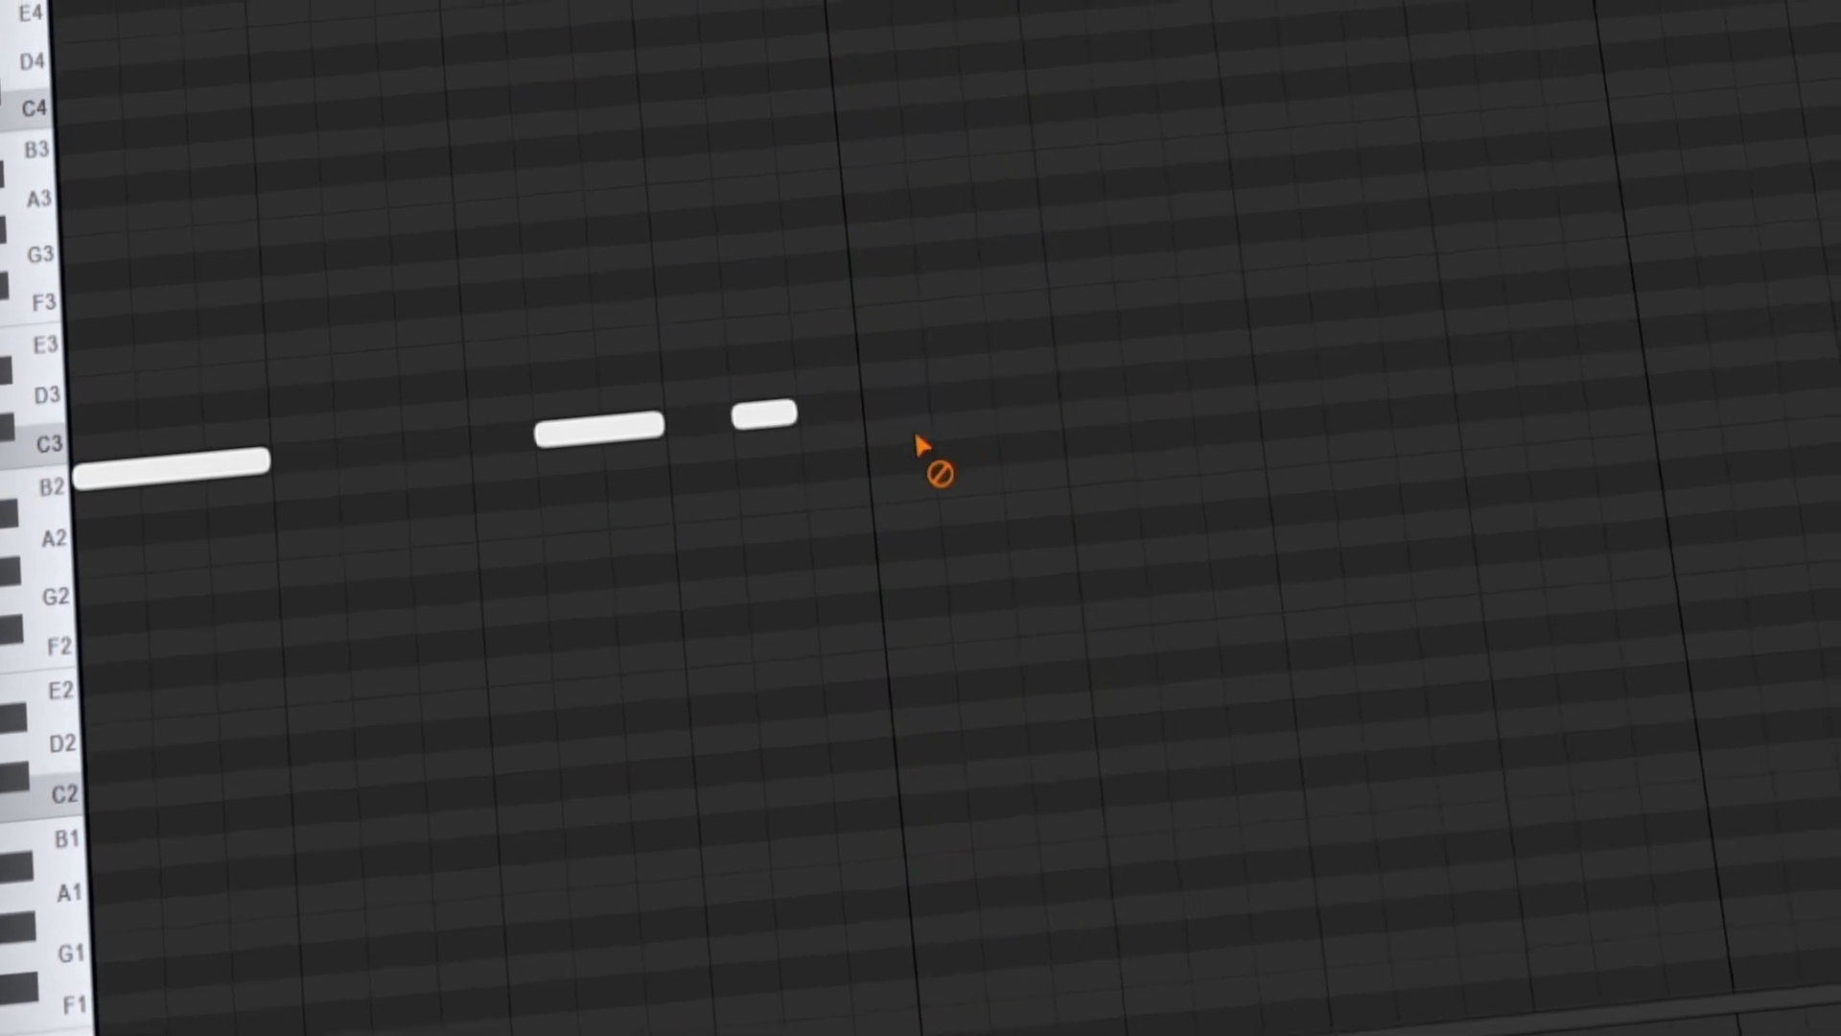
left_click_drag(419, 445, 275, 460)
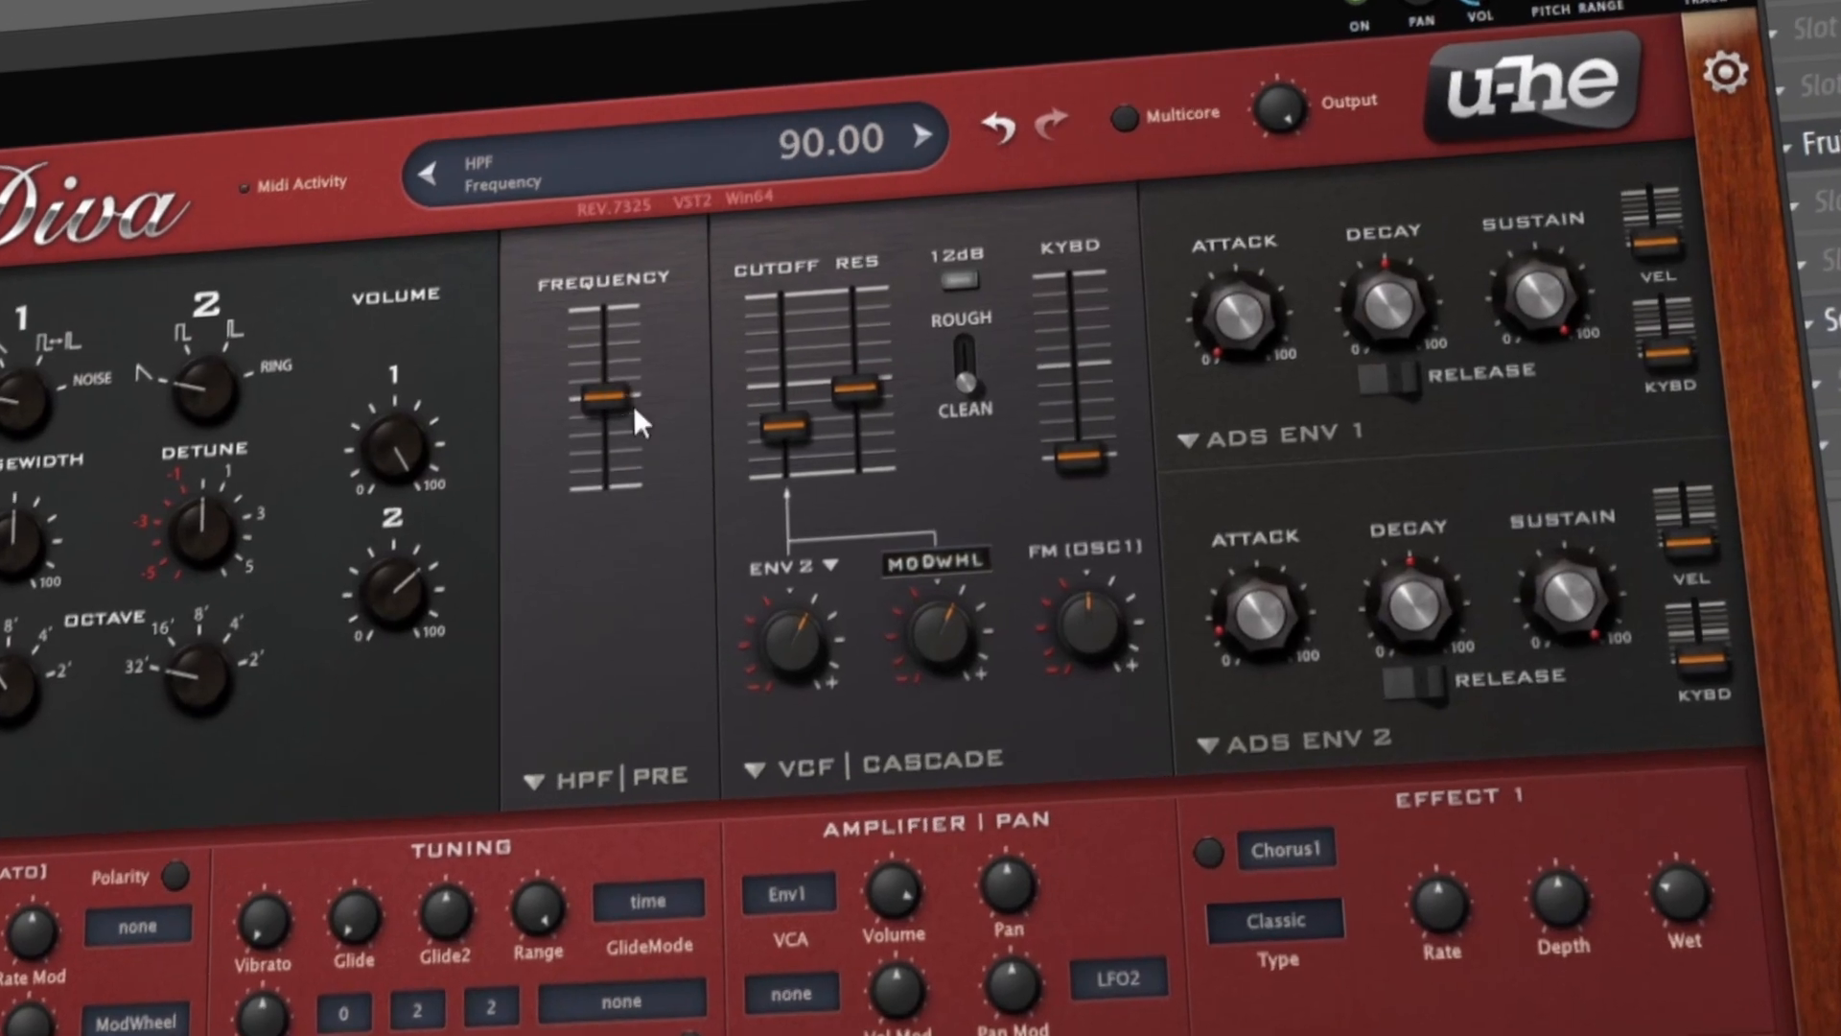
Step: Set Diva's envelope 2 attack to 45.50 and toggle the envelope's release switch
left_click_drag(1259, 614, 1221, 483)
left_click(1360, 655)
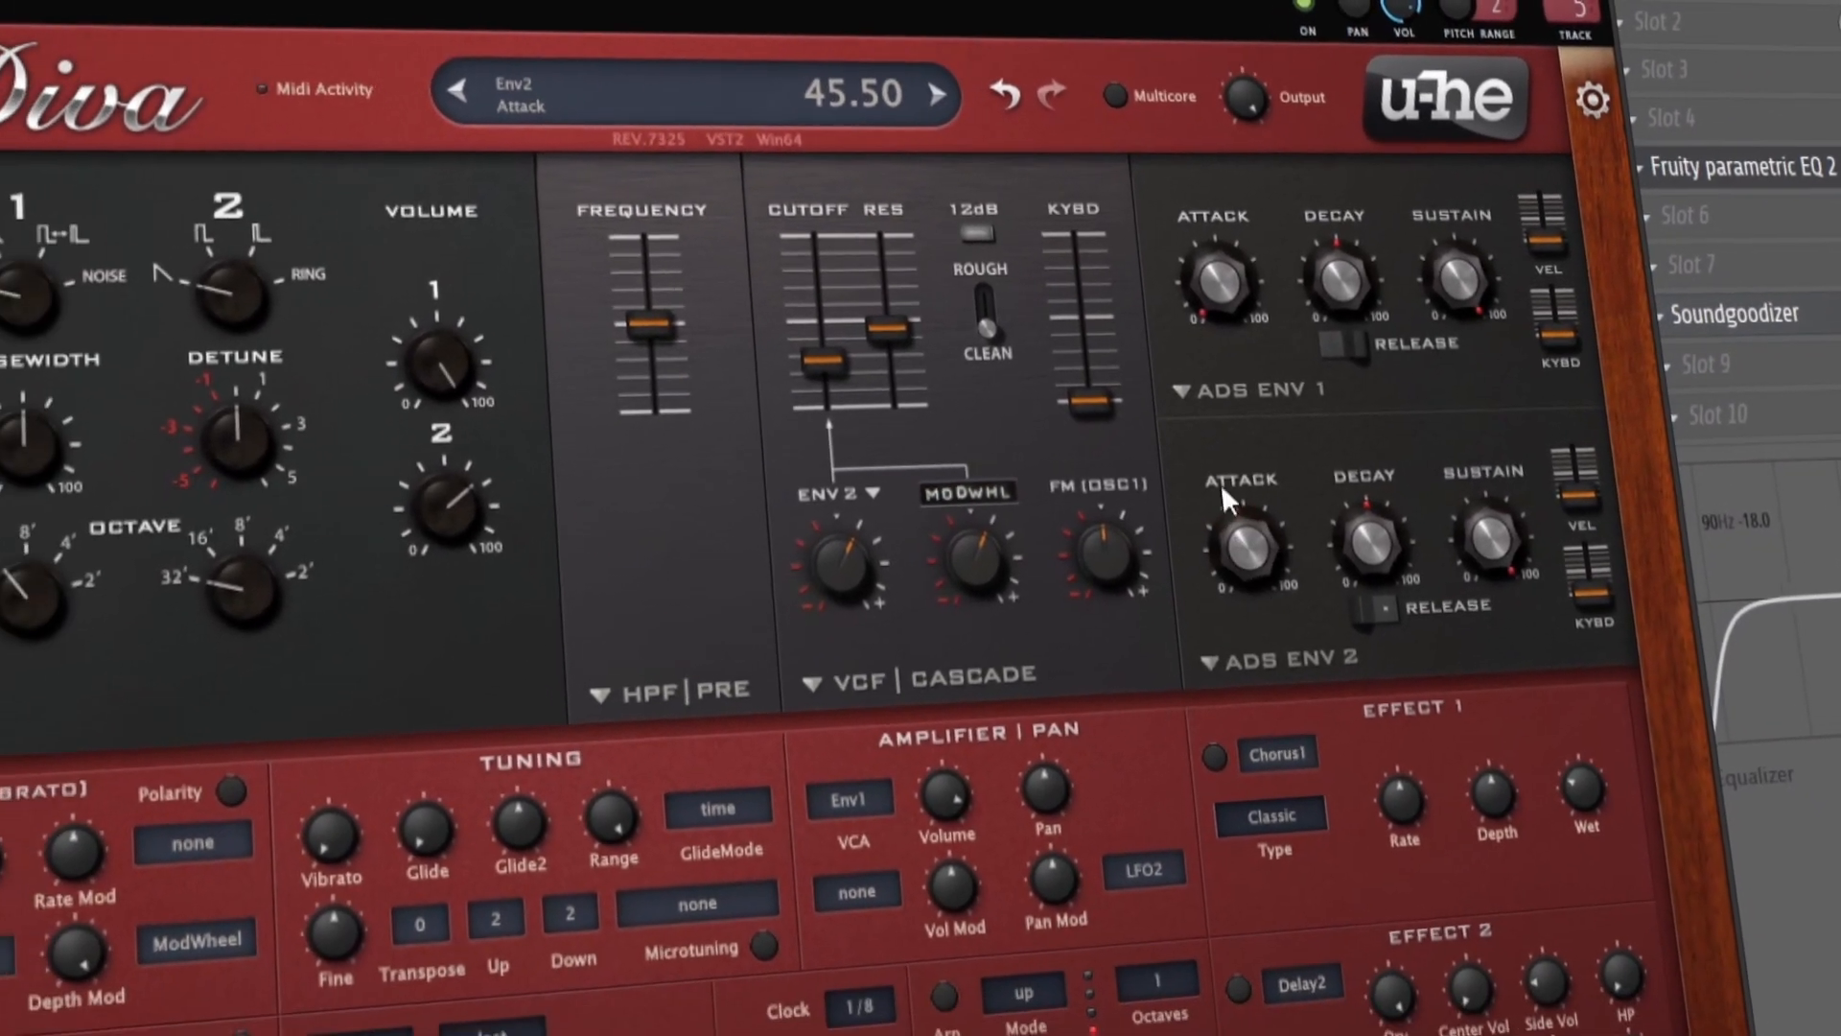
Step: Load the next Diva preset and adjust the release of envelope 1 with the main page shown
left_click(938, 93)
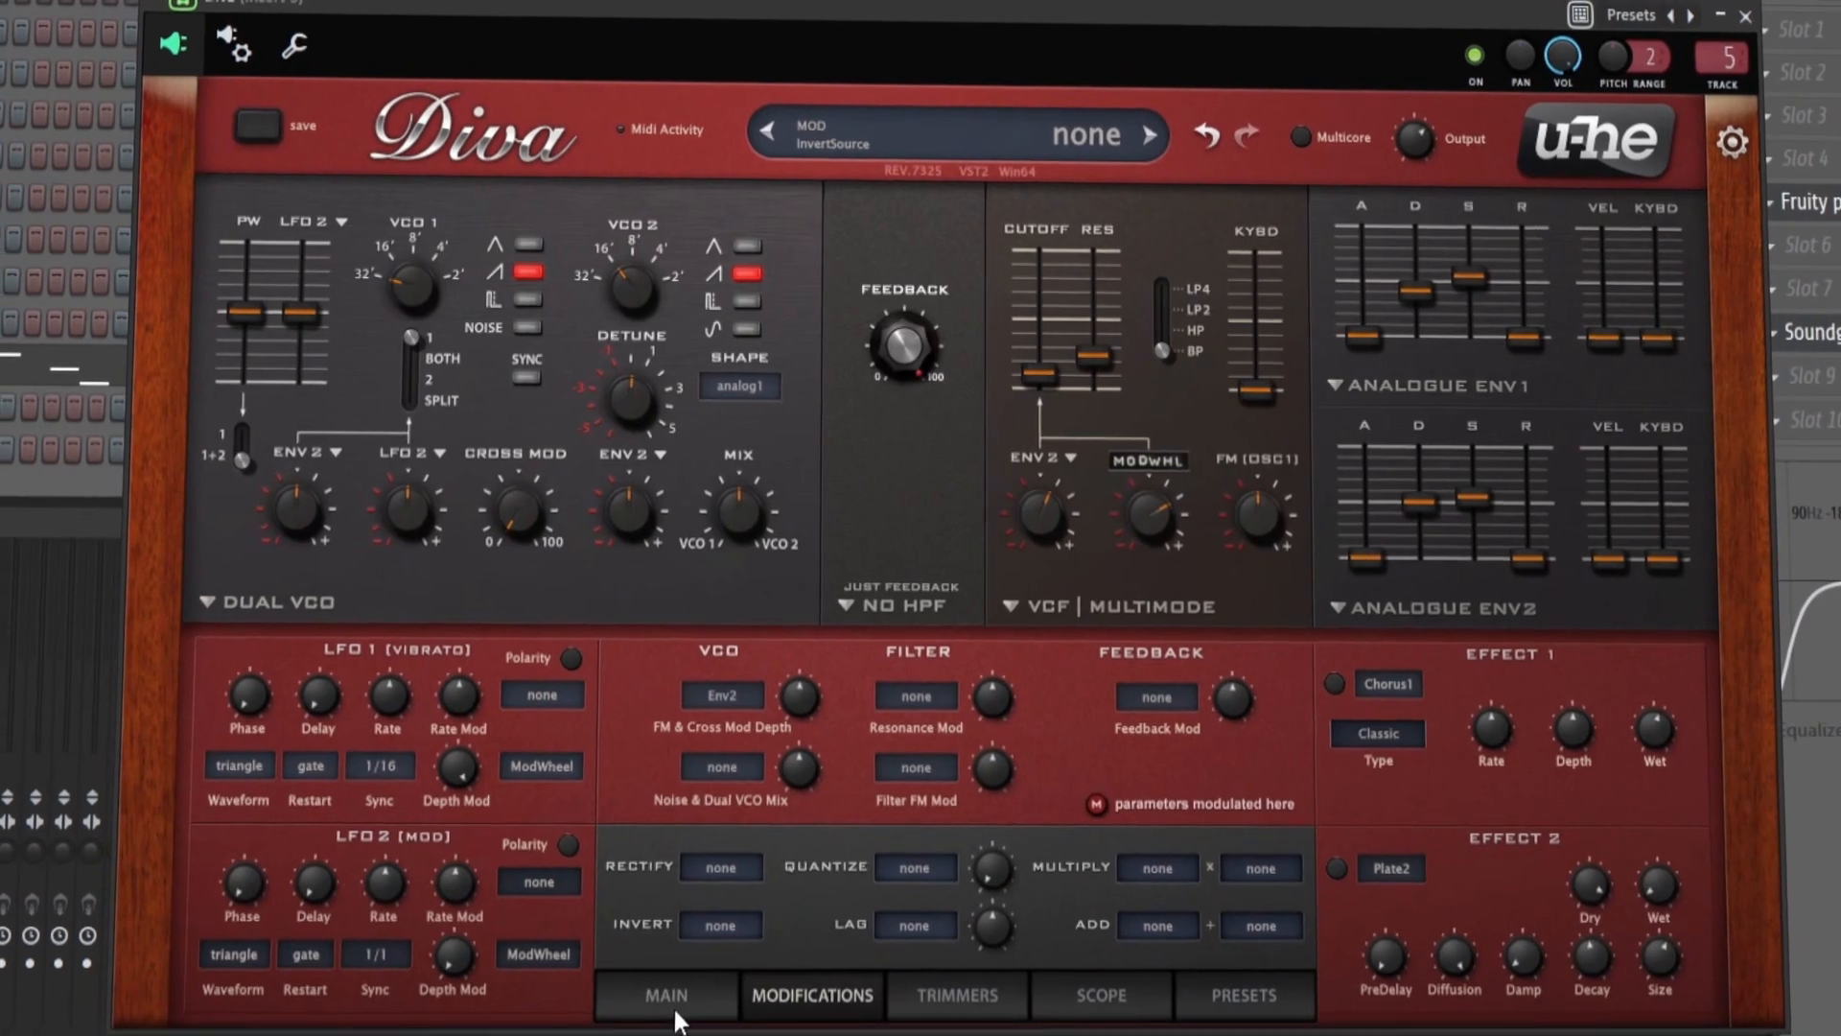
left_click(676, 1010)
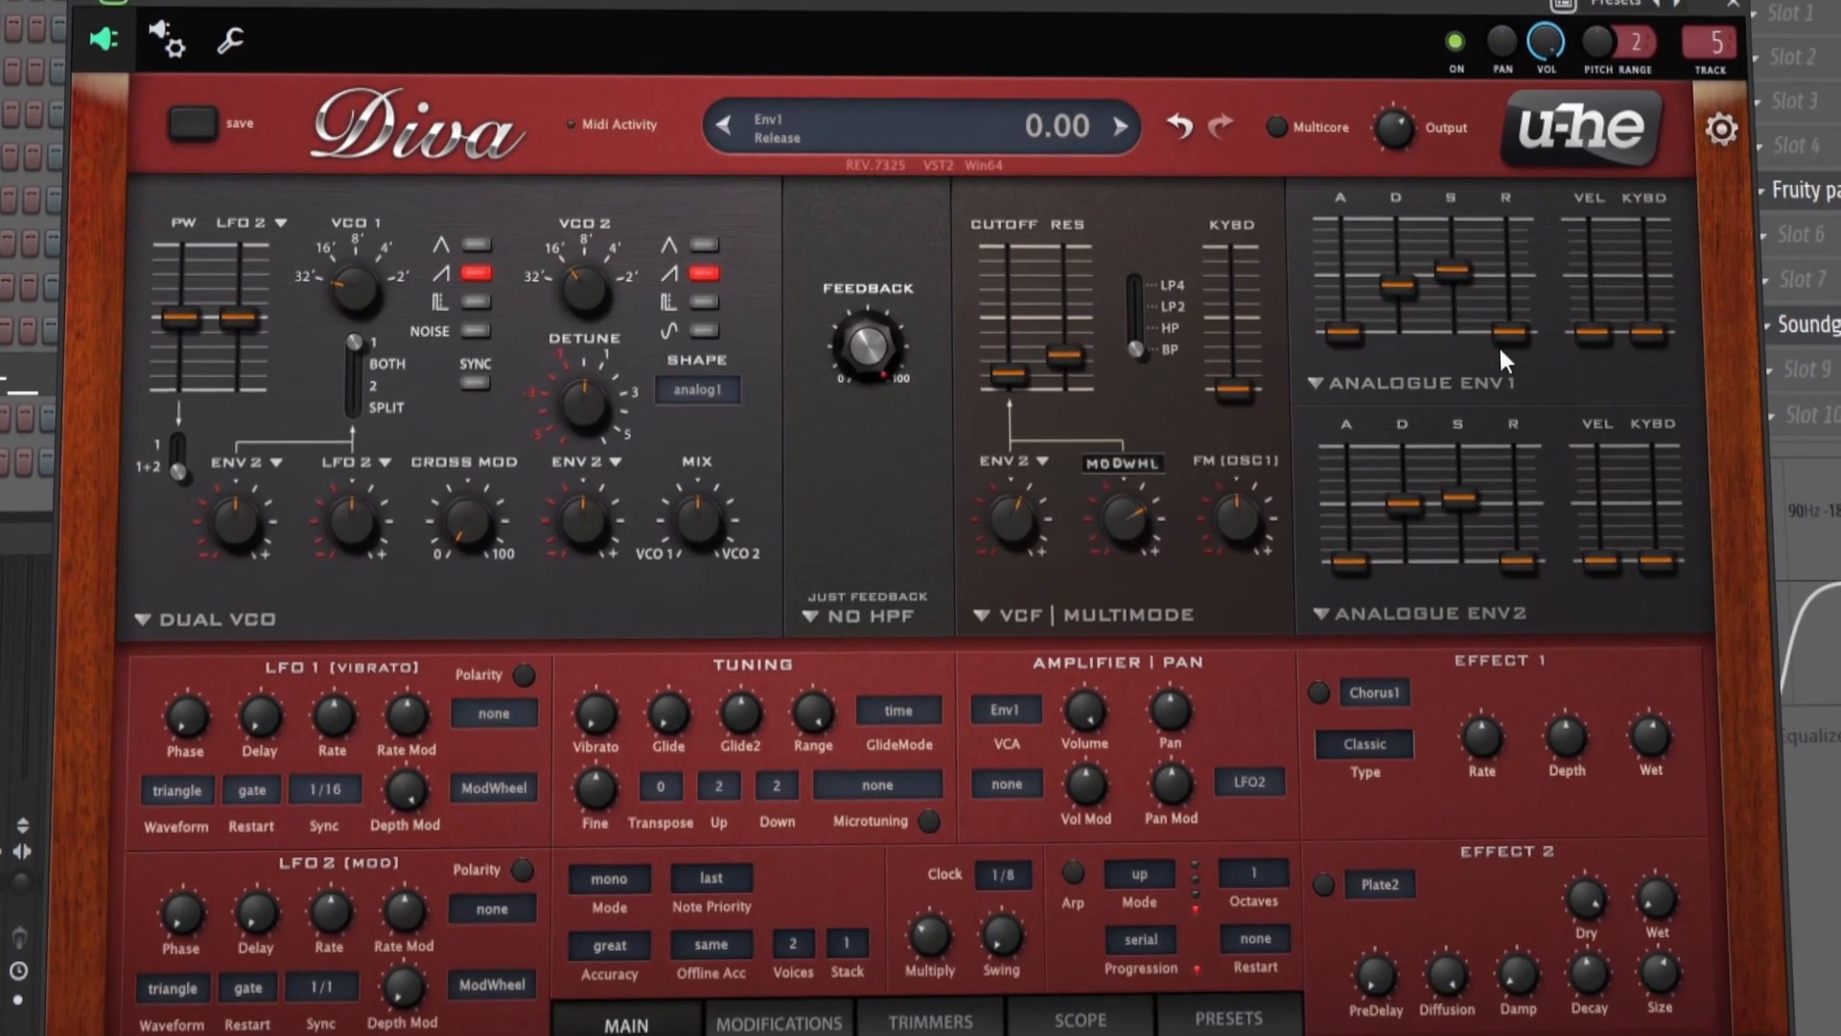
left_click_drag(1525, 338, 1473, 345)
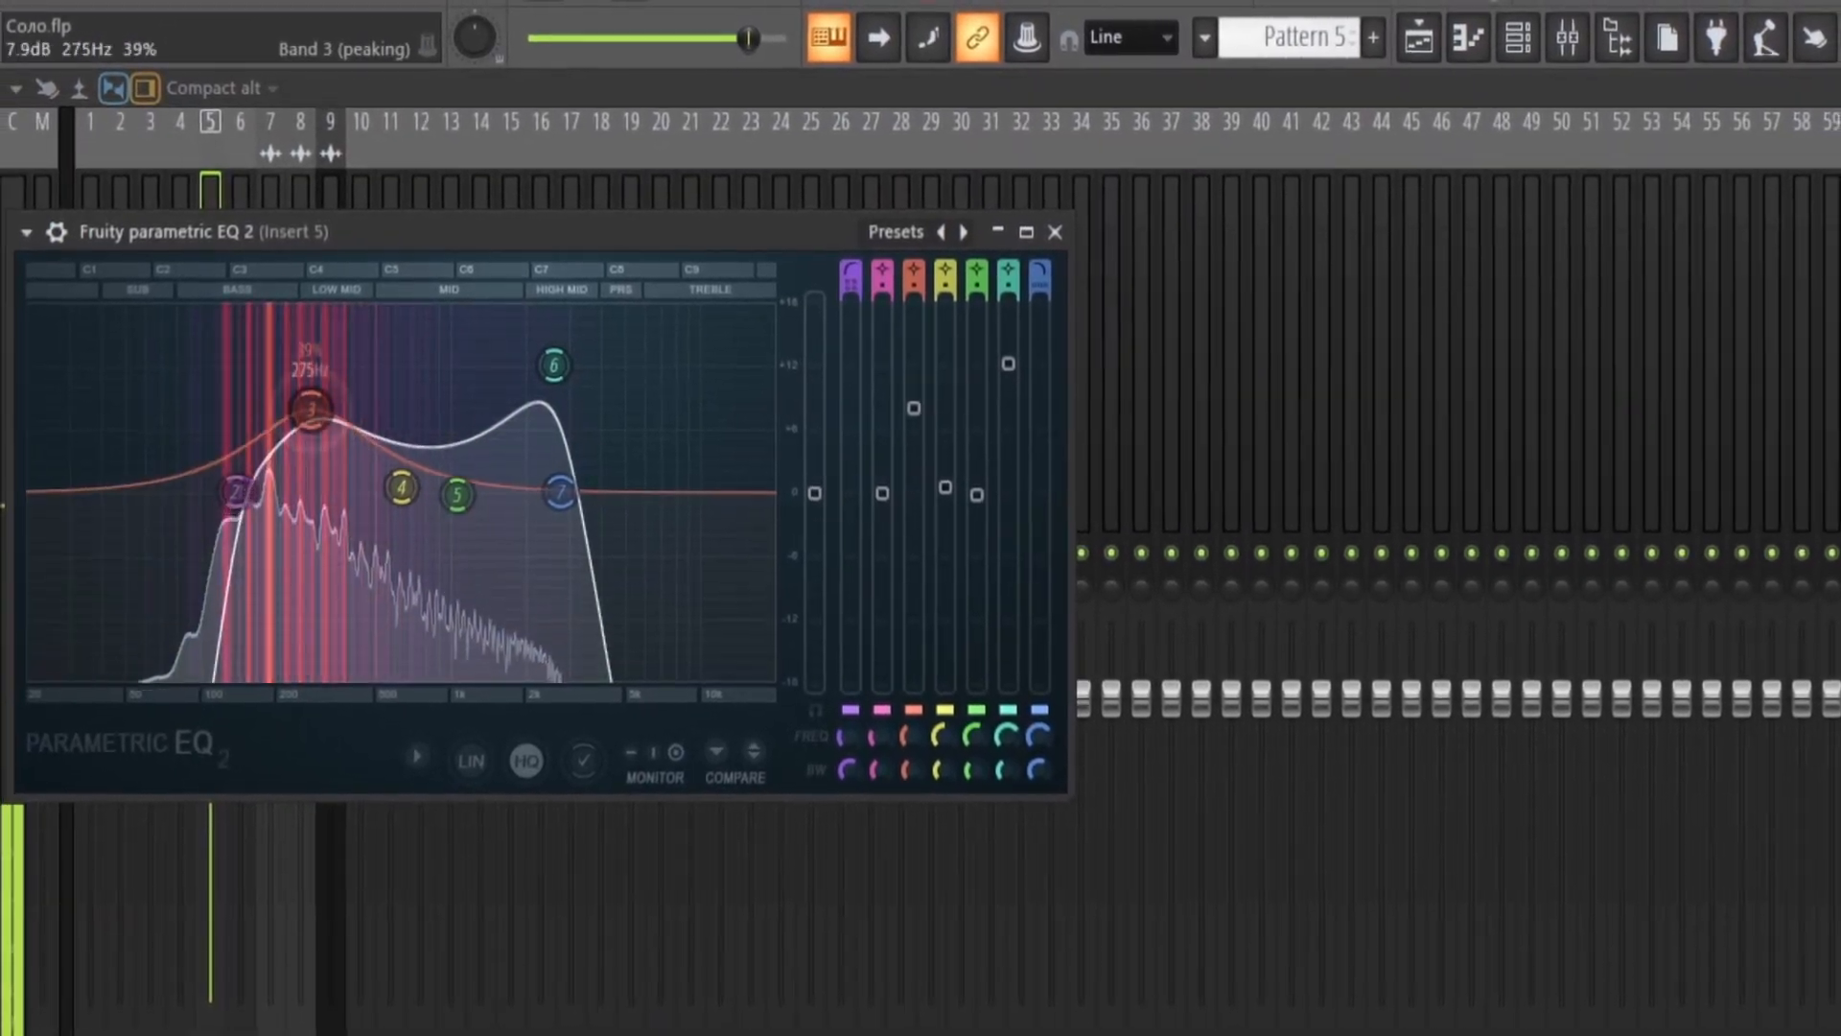
Step: Boost band 4 in Insert 5's Fruity parametric EQ 2 and shift it slightly lower in frequency
left_click_drag(403, 485, 368, 343)
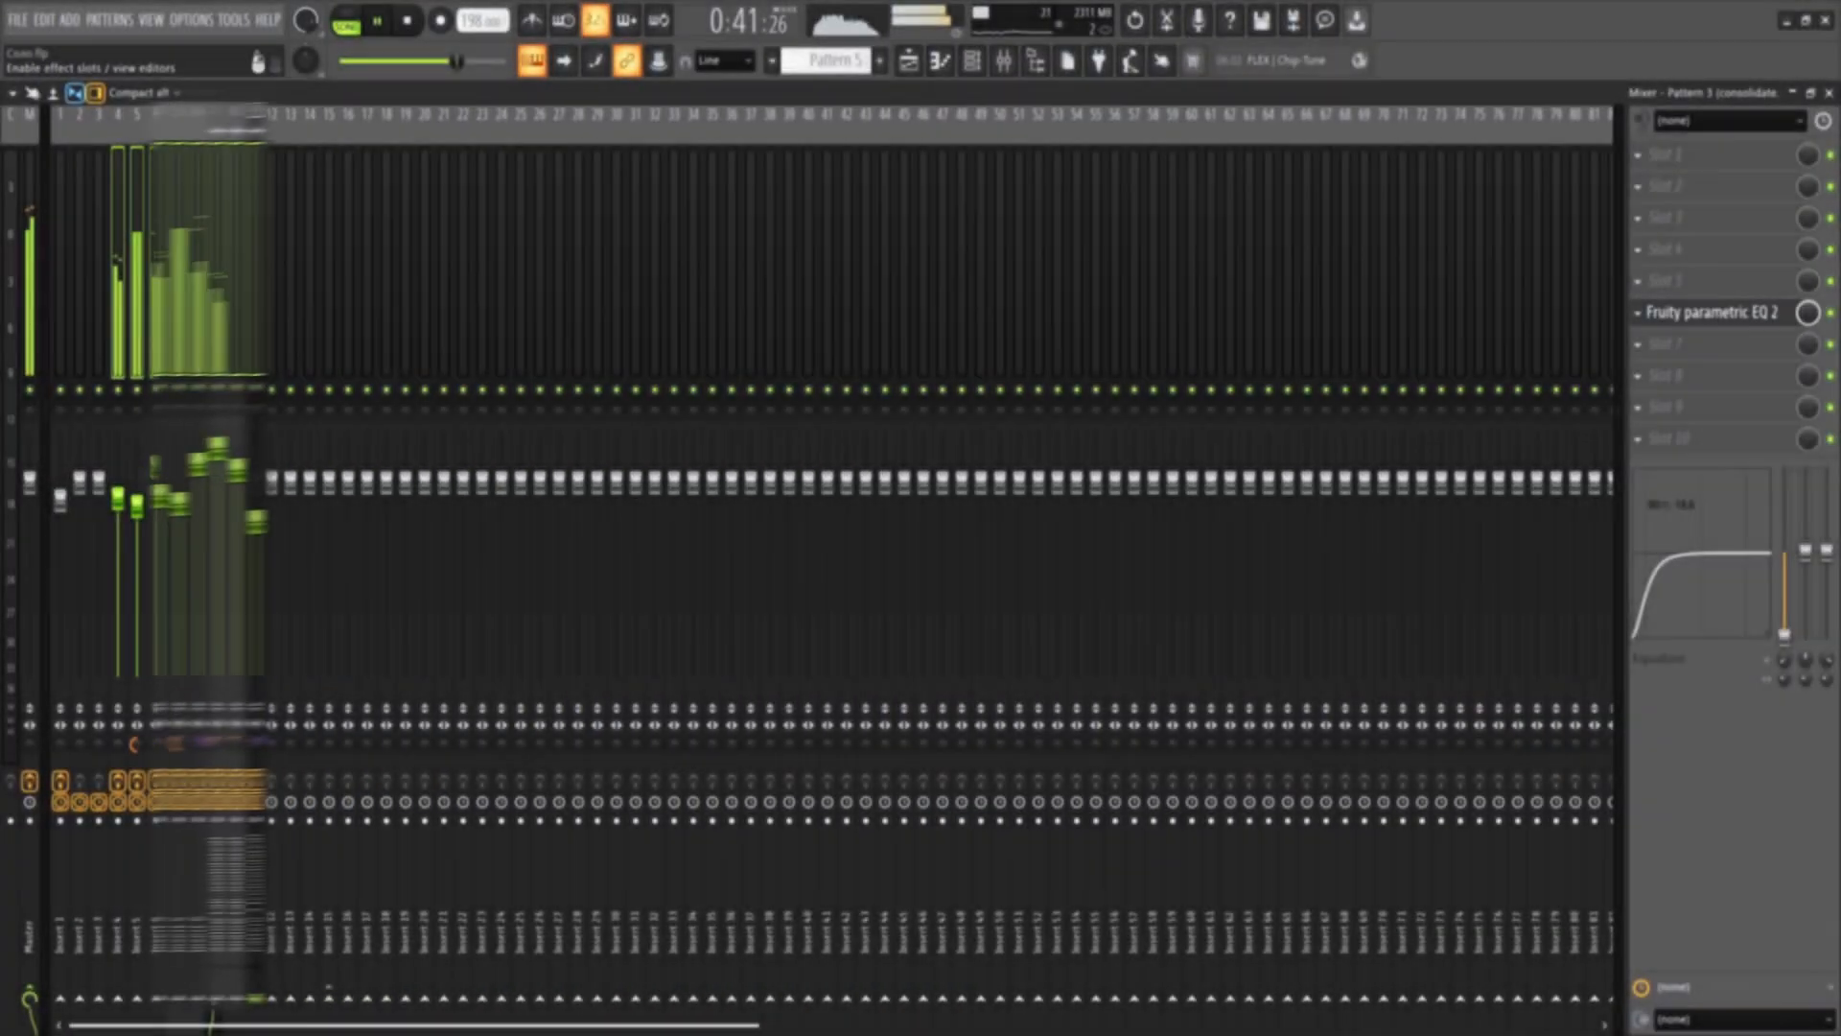
Step: Select mixer track Insert 15 and move its parametric EQ 2 band 5 to a lower frequency with a small boost
left_click(331, 998)
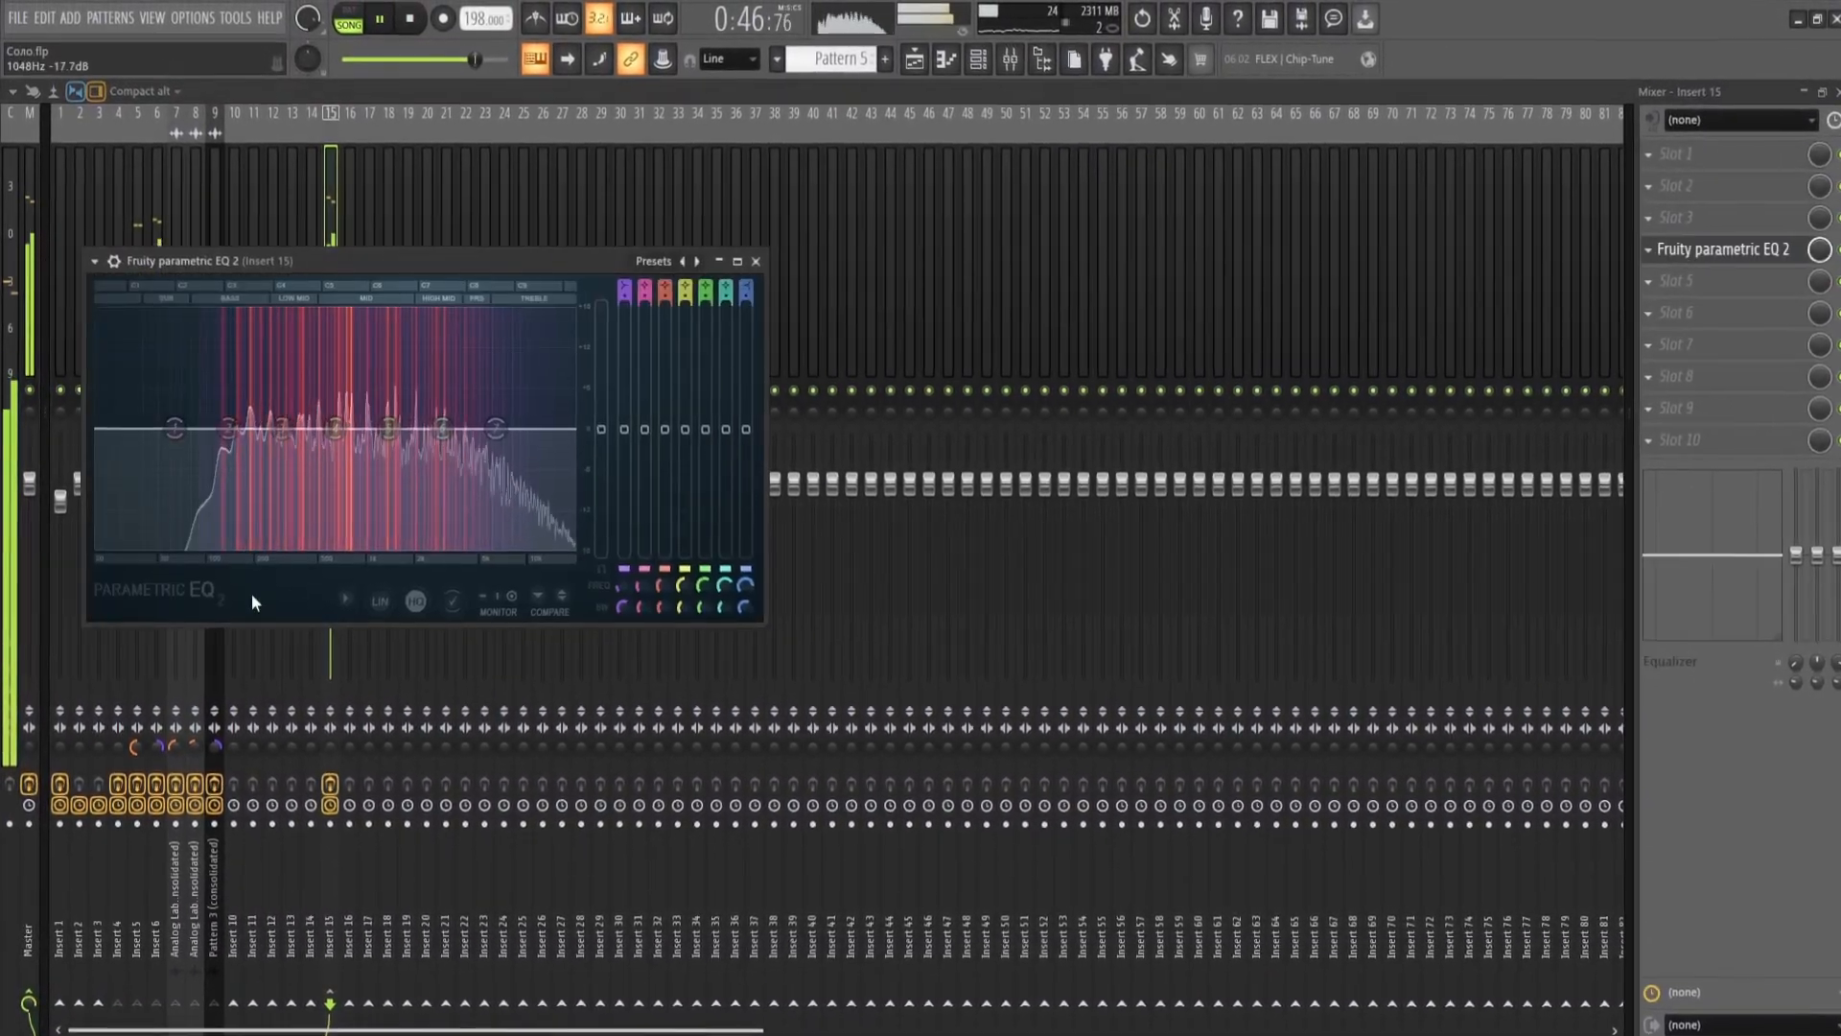
left_click_drag(389, 429, 289, 394)
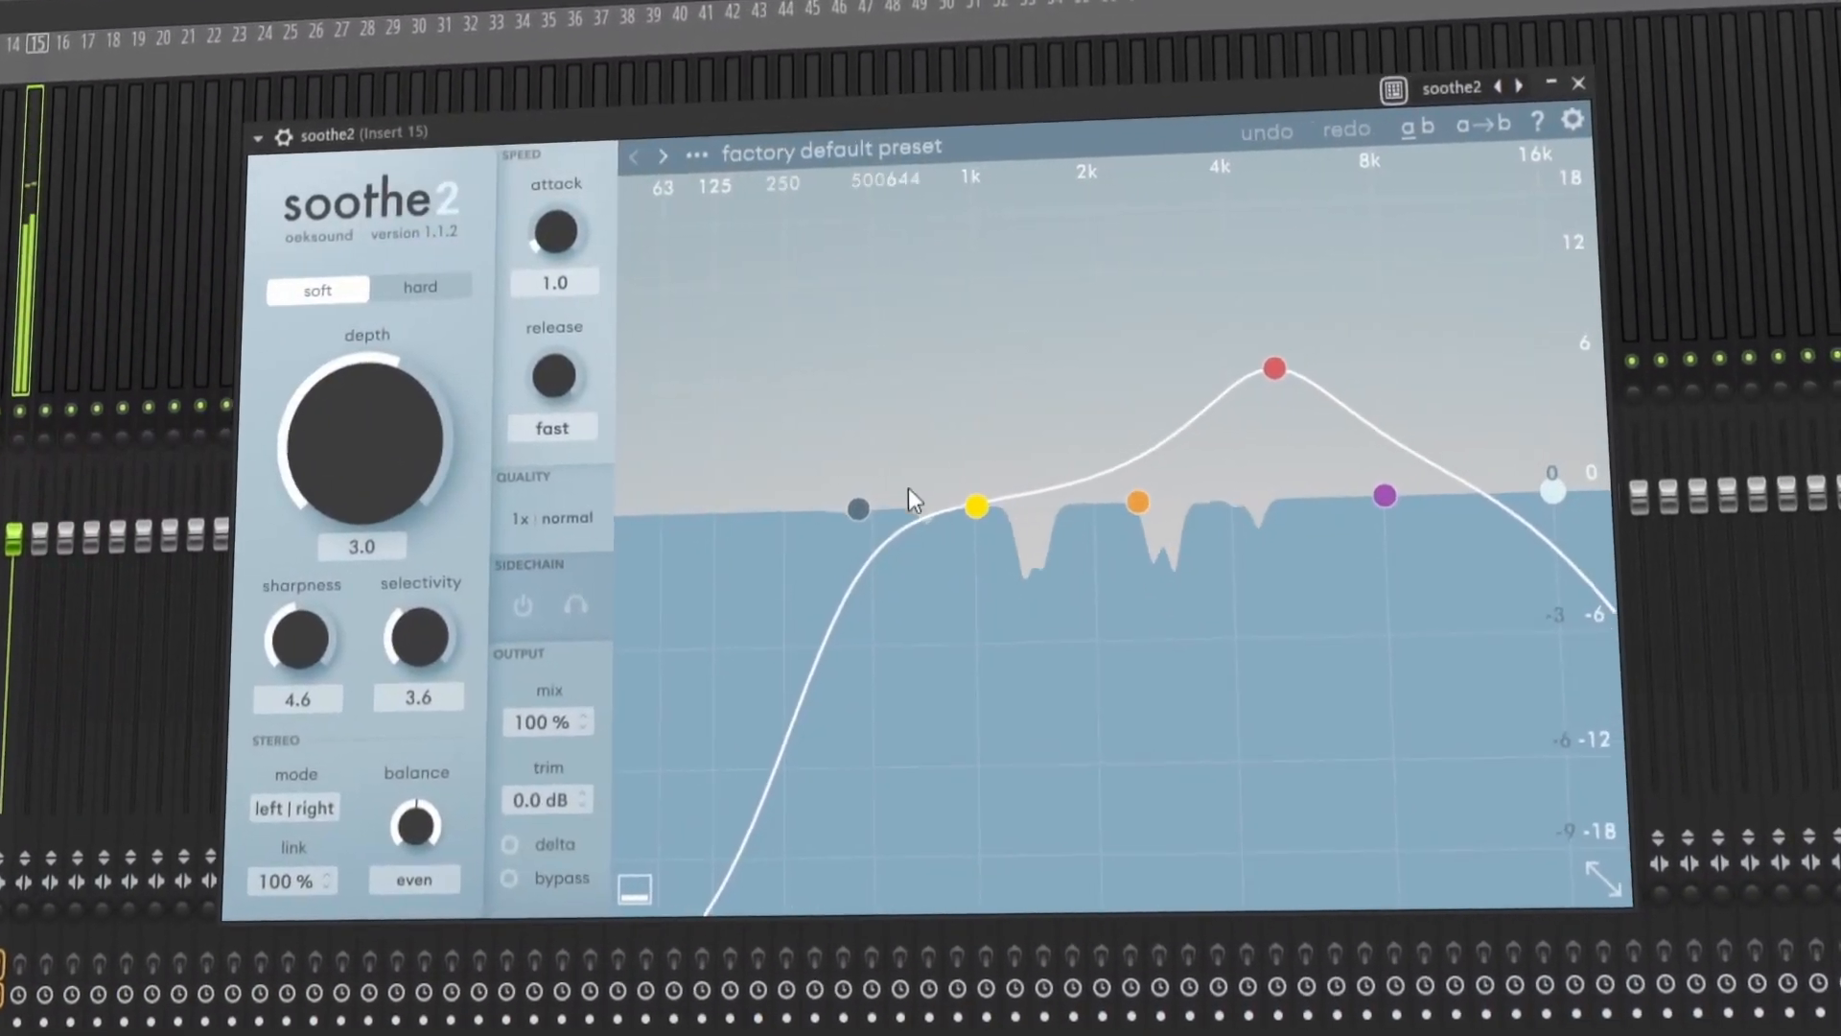
Step: Move soothe2's low cut down to 20 Hz and set band 1 to 468 Hz with 6.6 dB sensitivity
left_click_drag(858, 508, 535, 510)
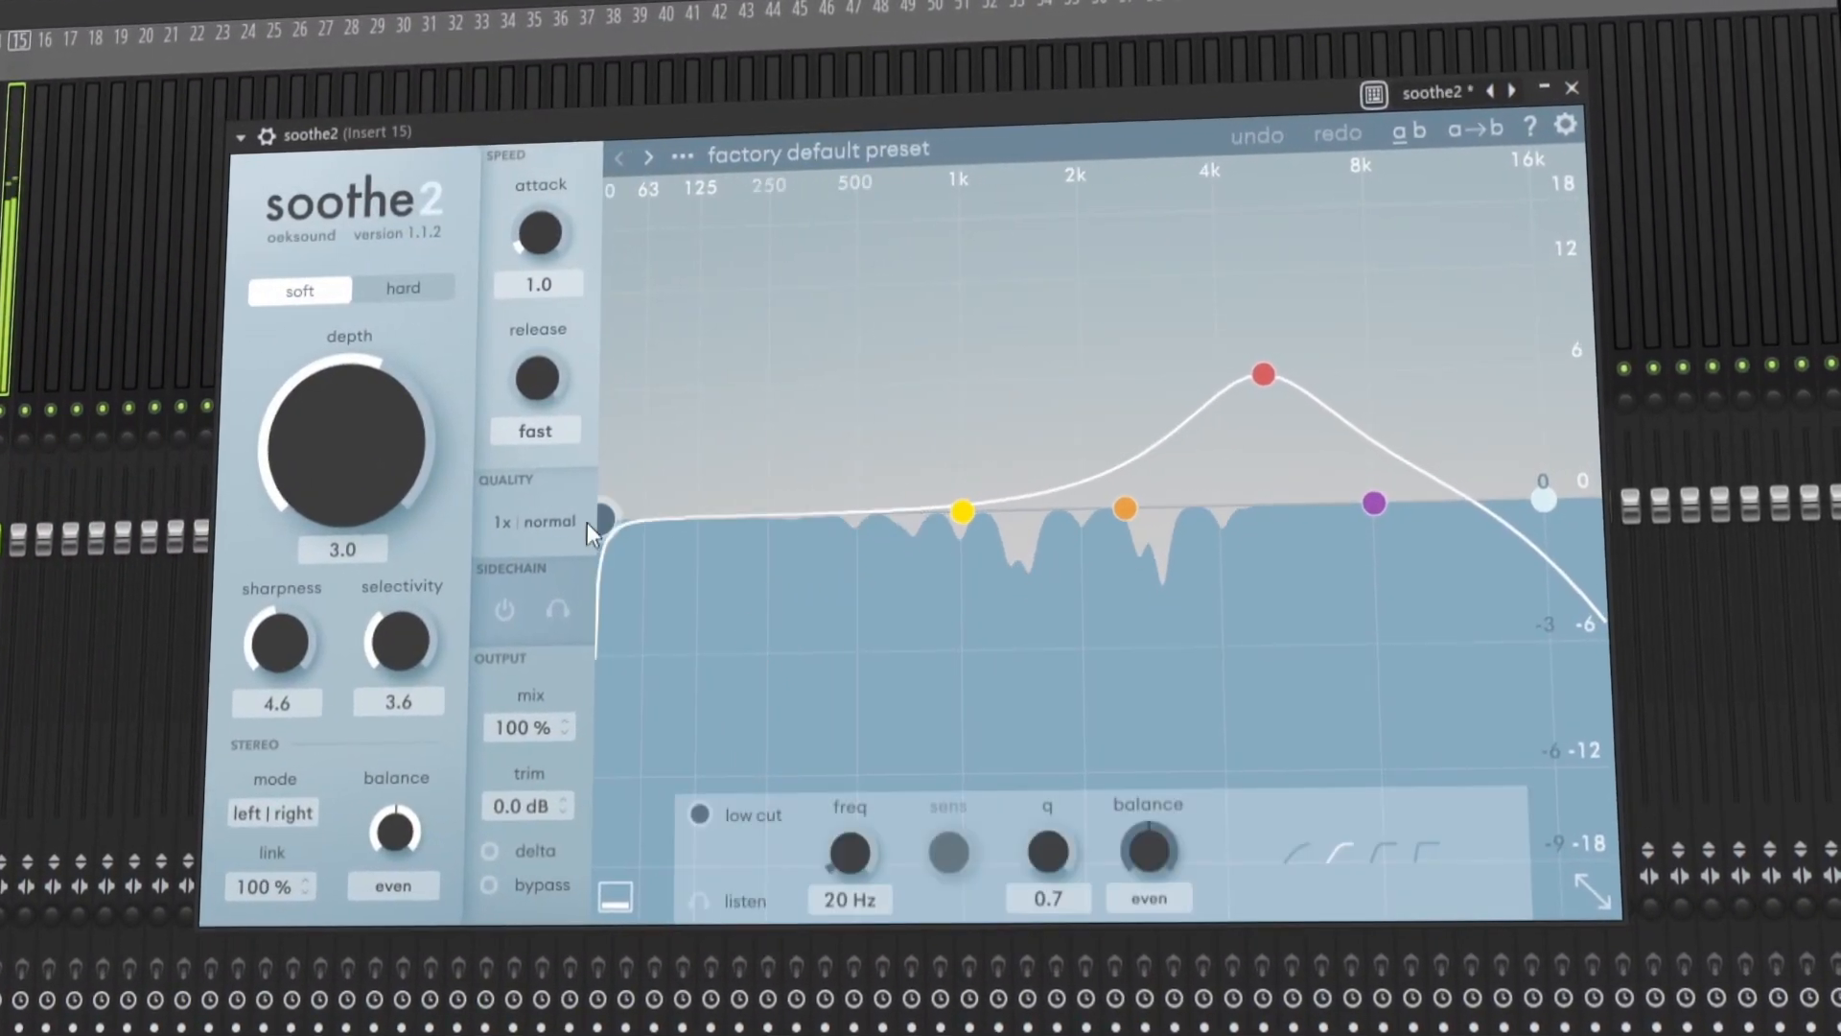
mouse_move(936, 398)
left_mouse_down()
mouse_move(945, 383)
mouse_move(918, 394)
mouse_move(912, 372)
left_mouse_up()
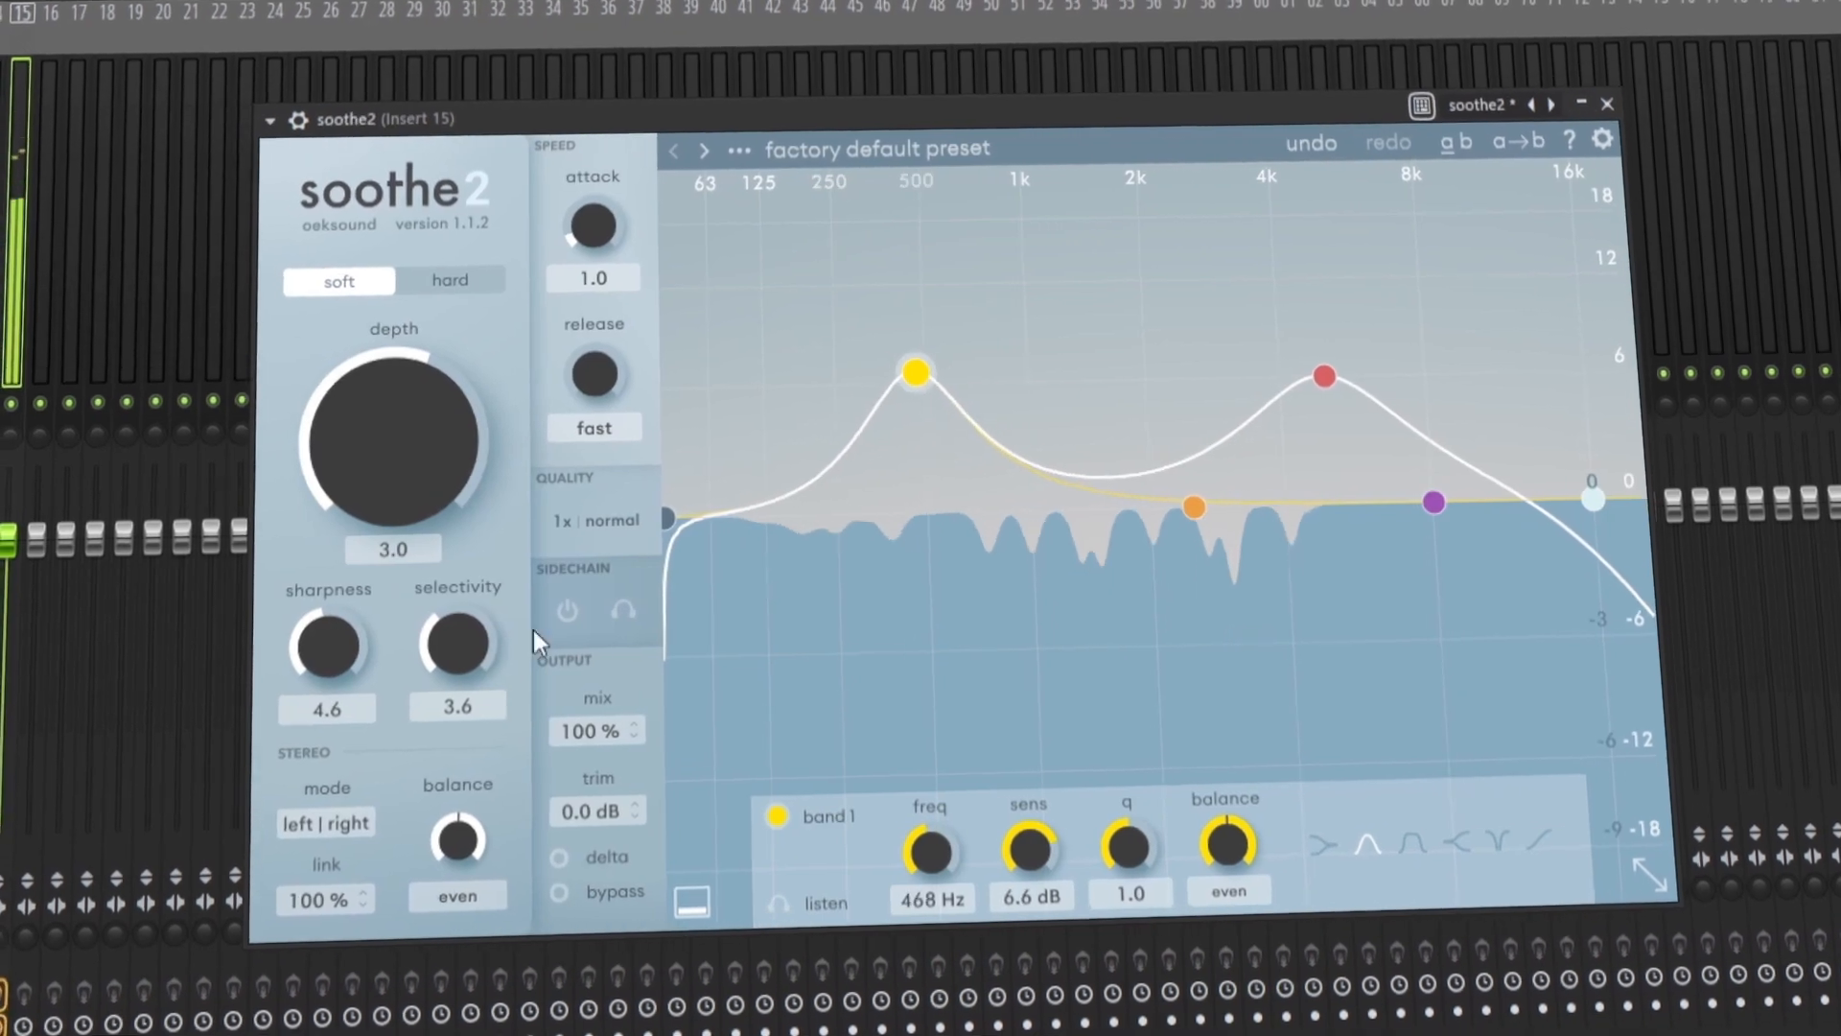
Step: Switch soothe2's stereo mode to mid | side and raise its depth to 5.2
left_click(275, 813)
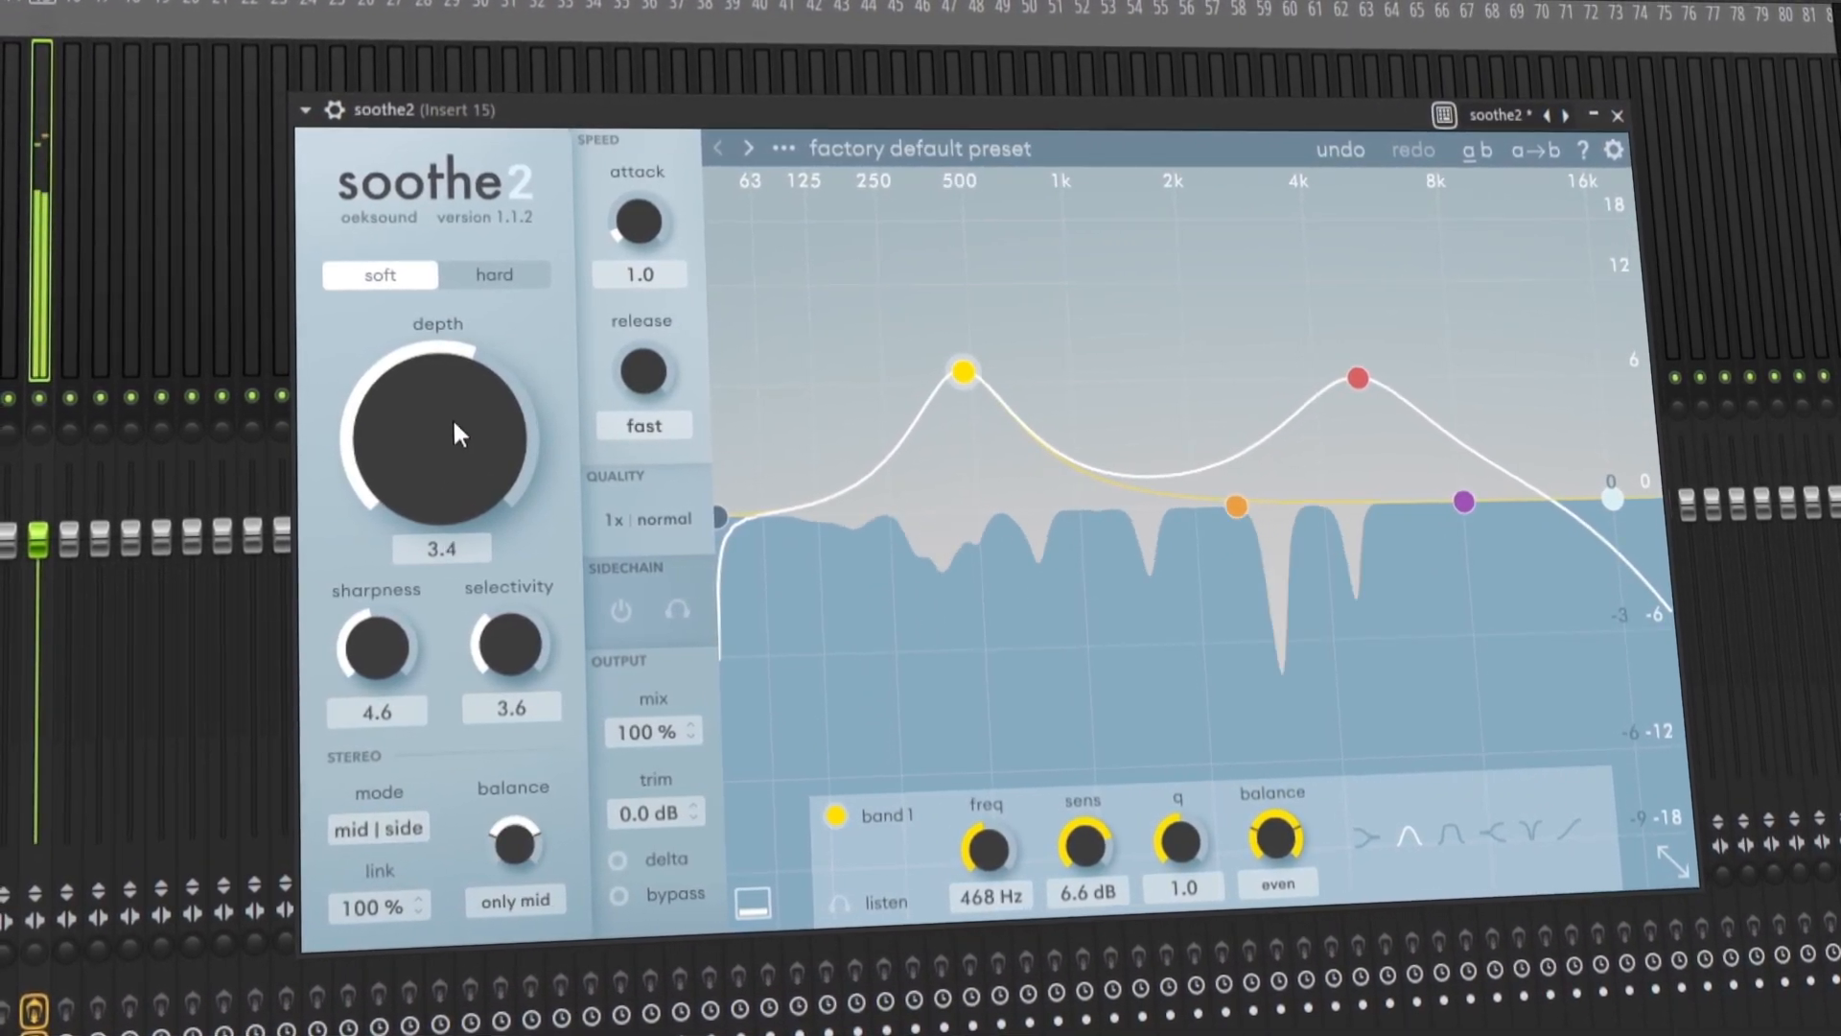
left_click_drag(458, 406, 460, 384)
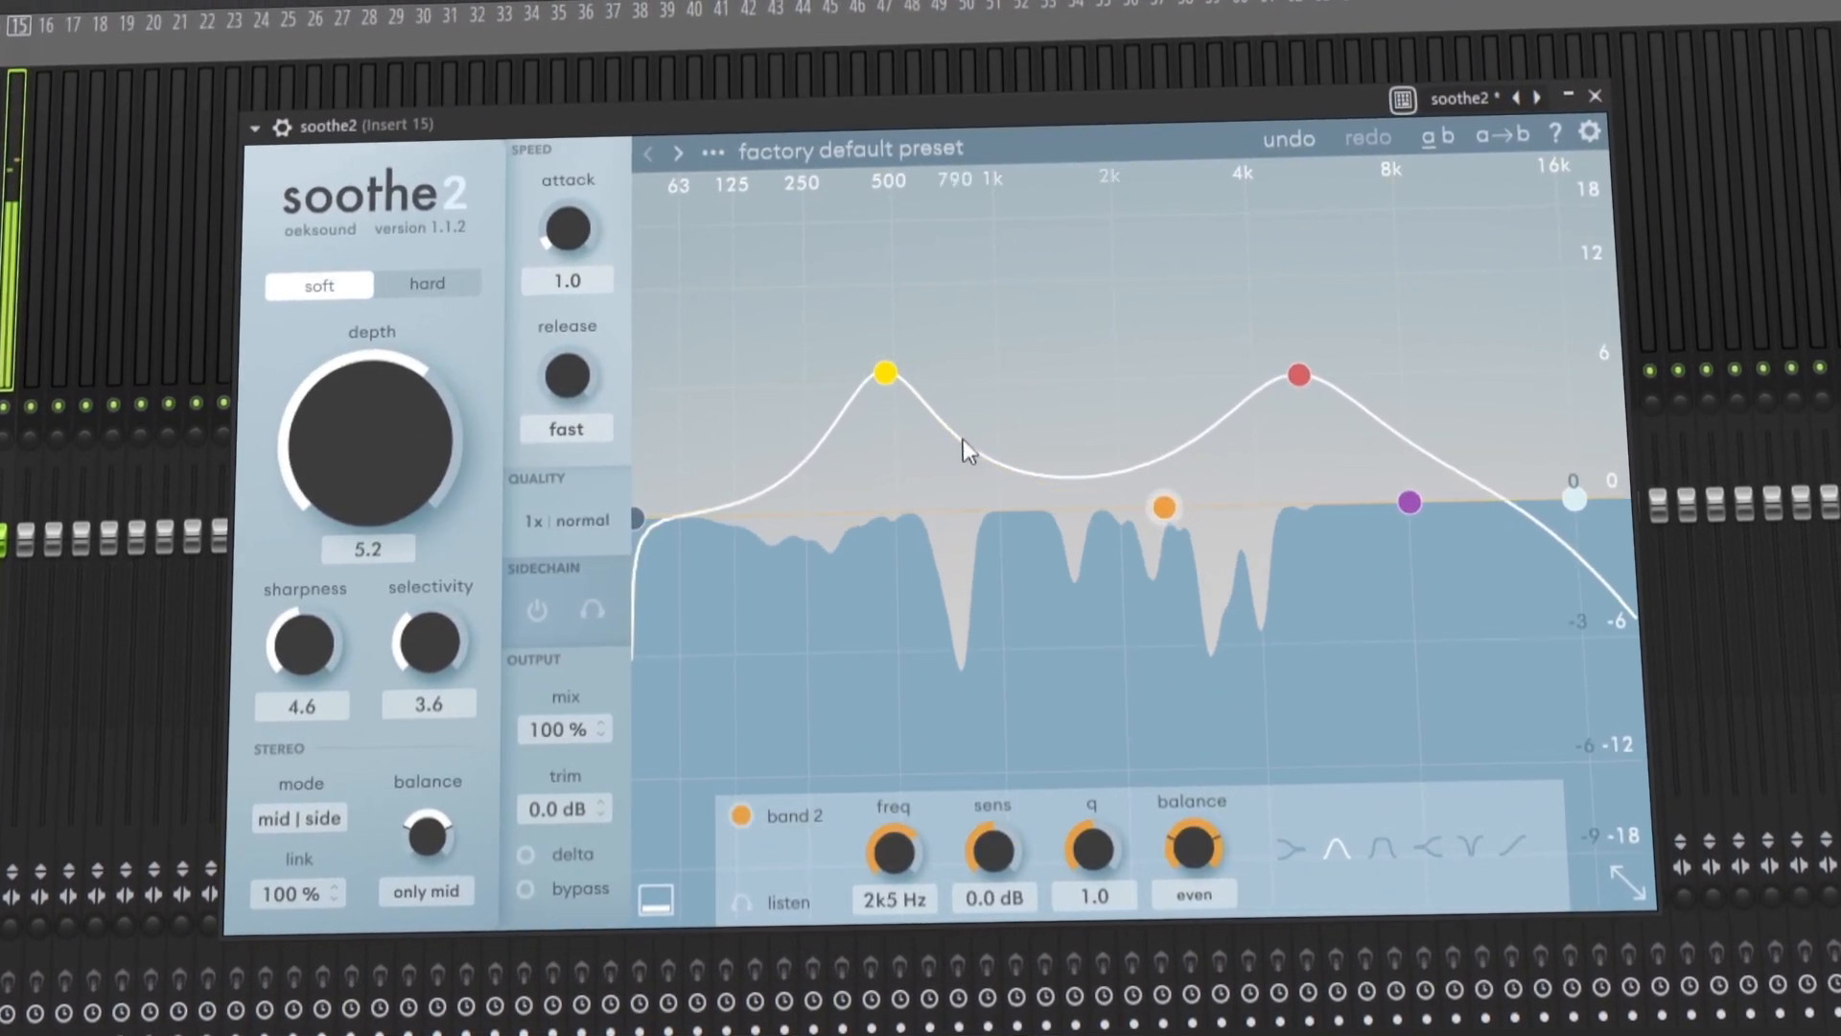
Step: Raise soothe2's band 1 sensitivity further and shift the band to a lower frequency
left_click_drag(963, 371, 966, 314)
left_click_drag(859, 338, 777, 349)
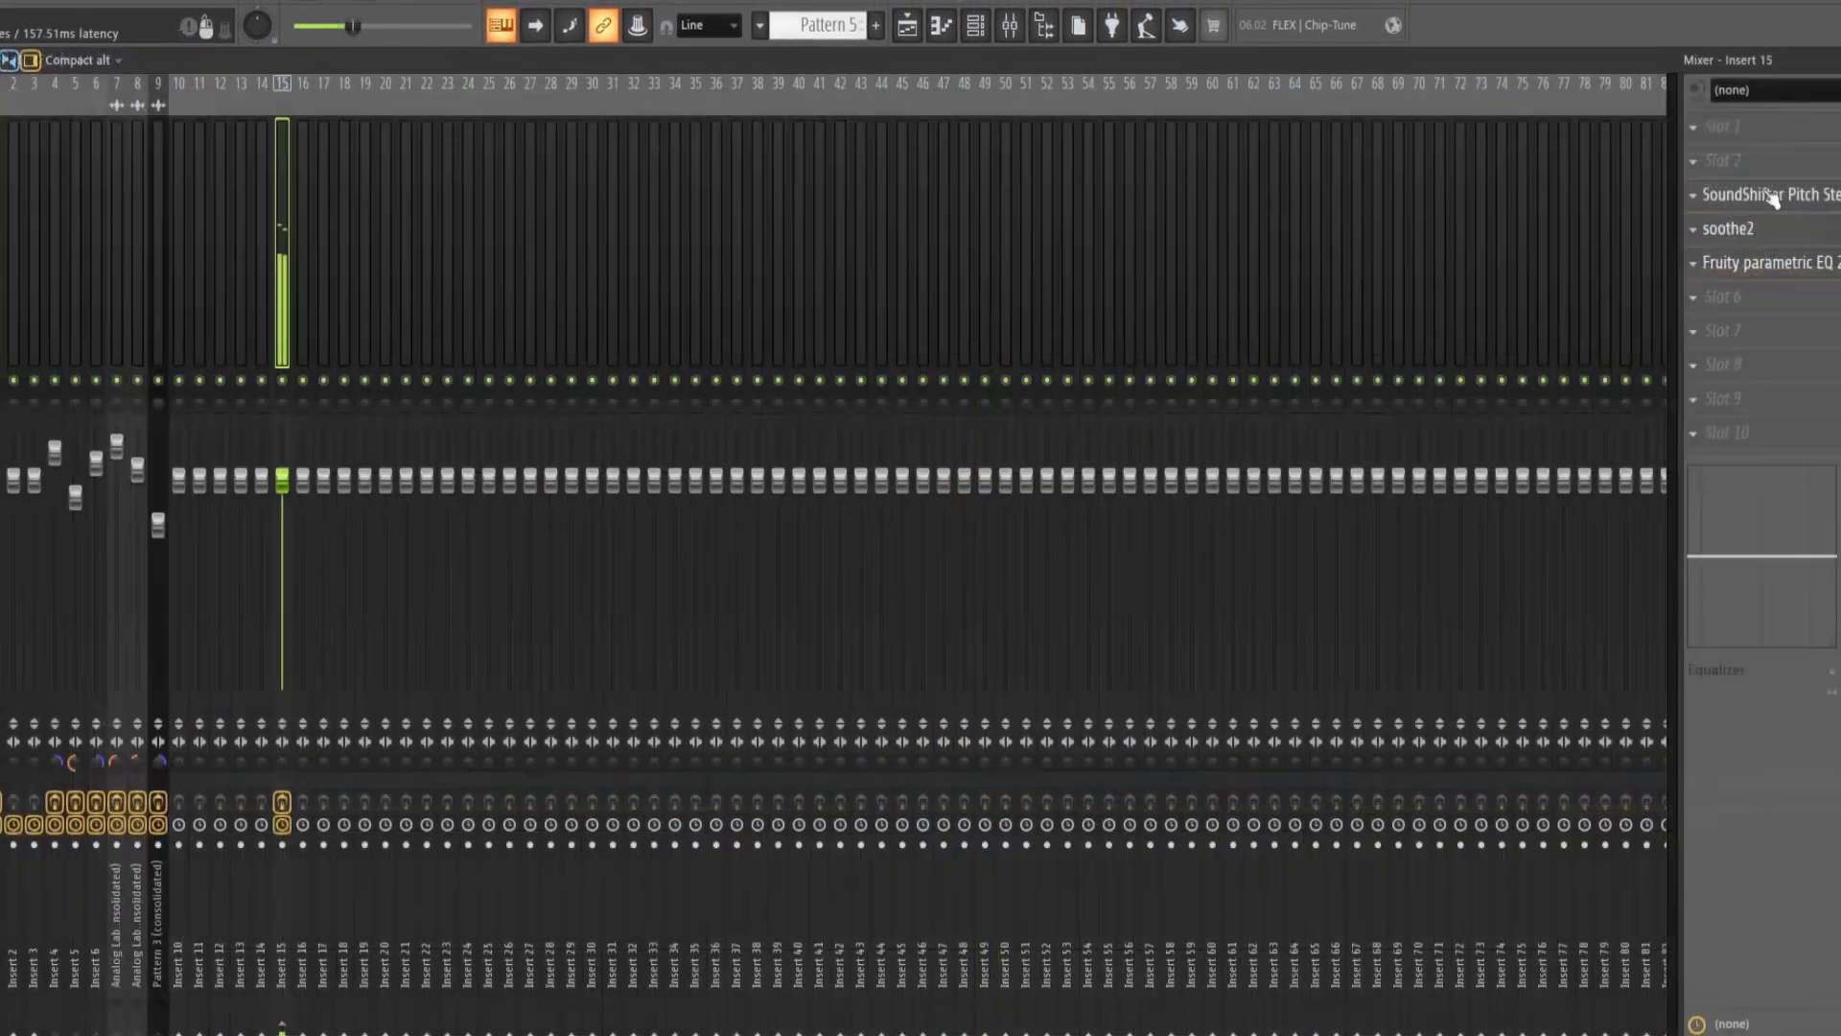
Step: Open the SoundShifter Pitch Stereo effect on Insert 15
left_click(1772, 197)
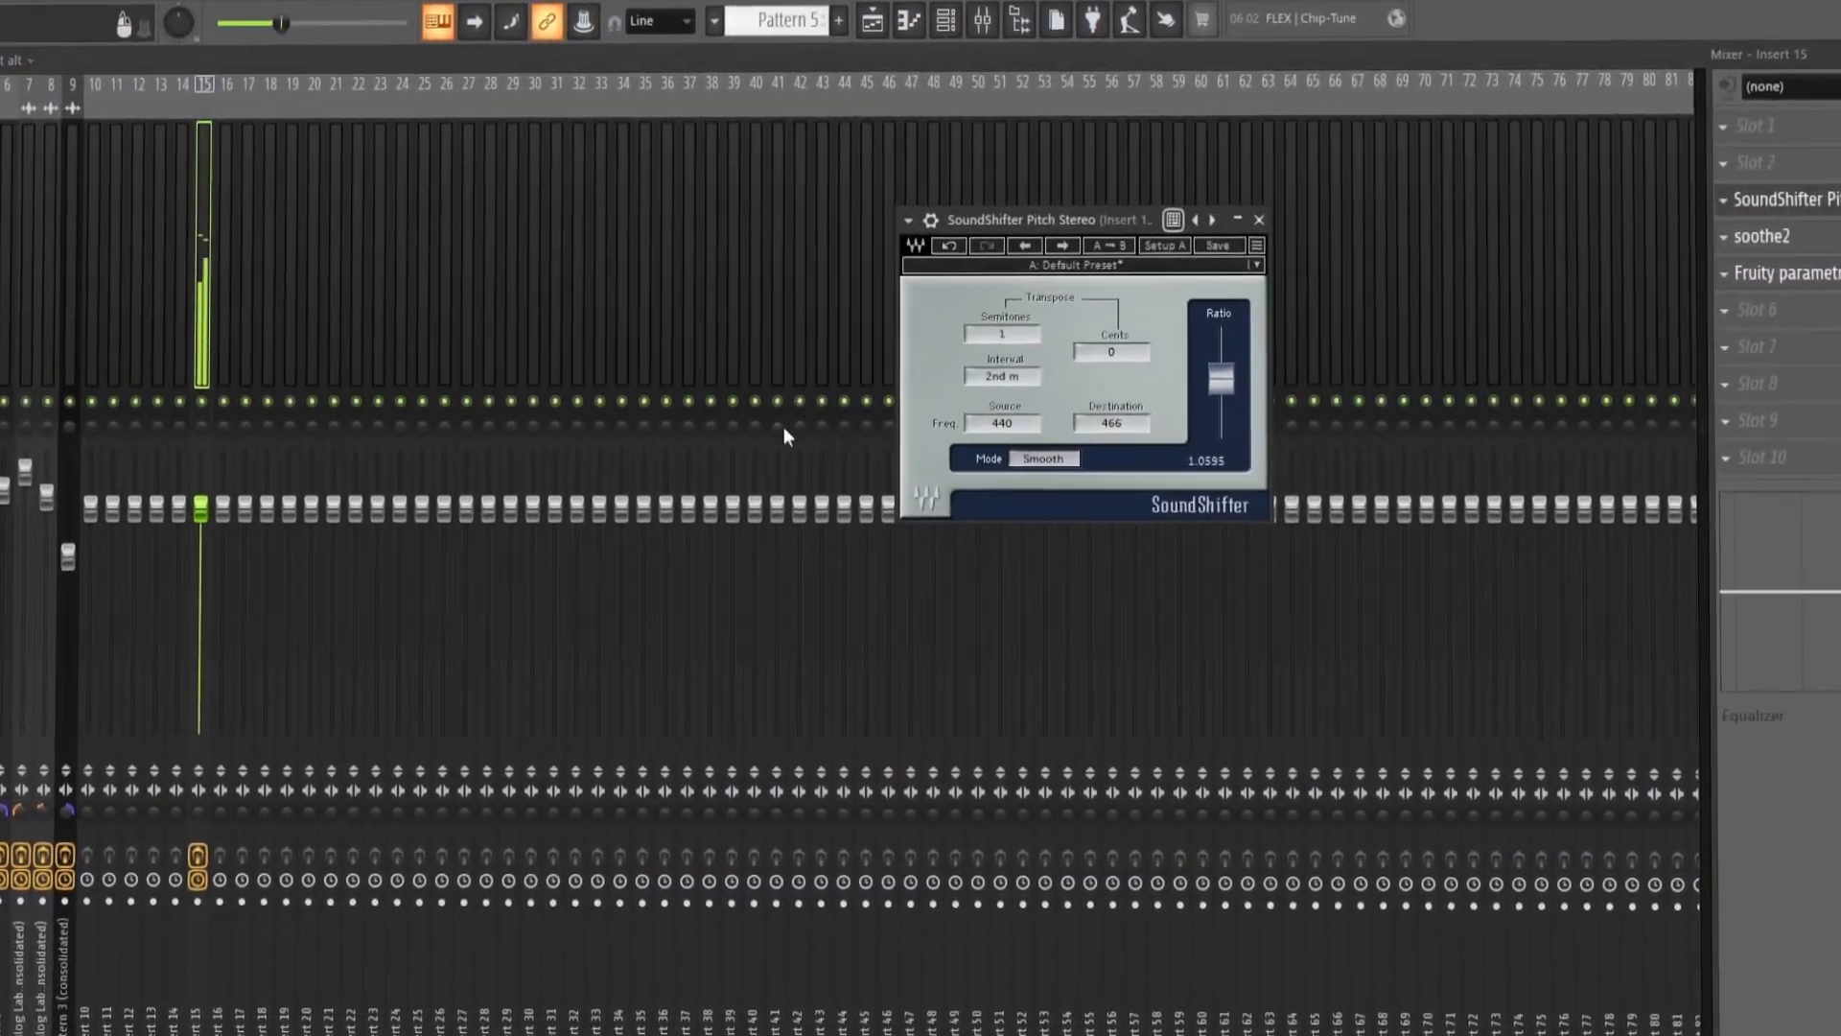
scroll(817, 456, "down", 2)
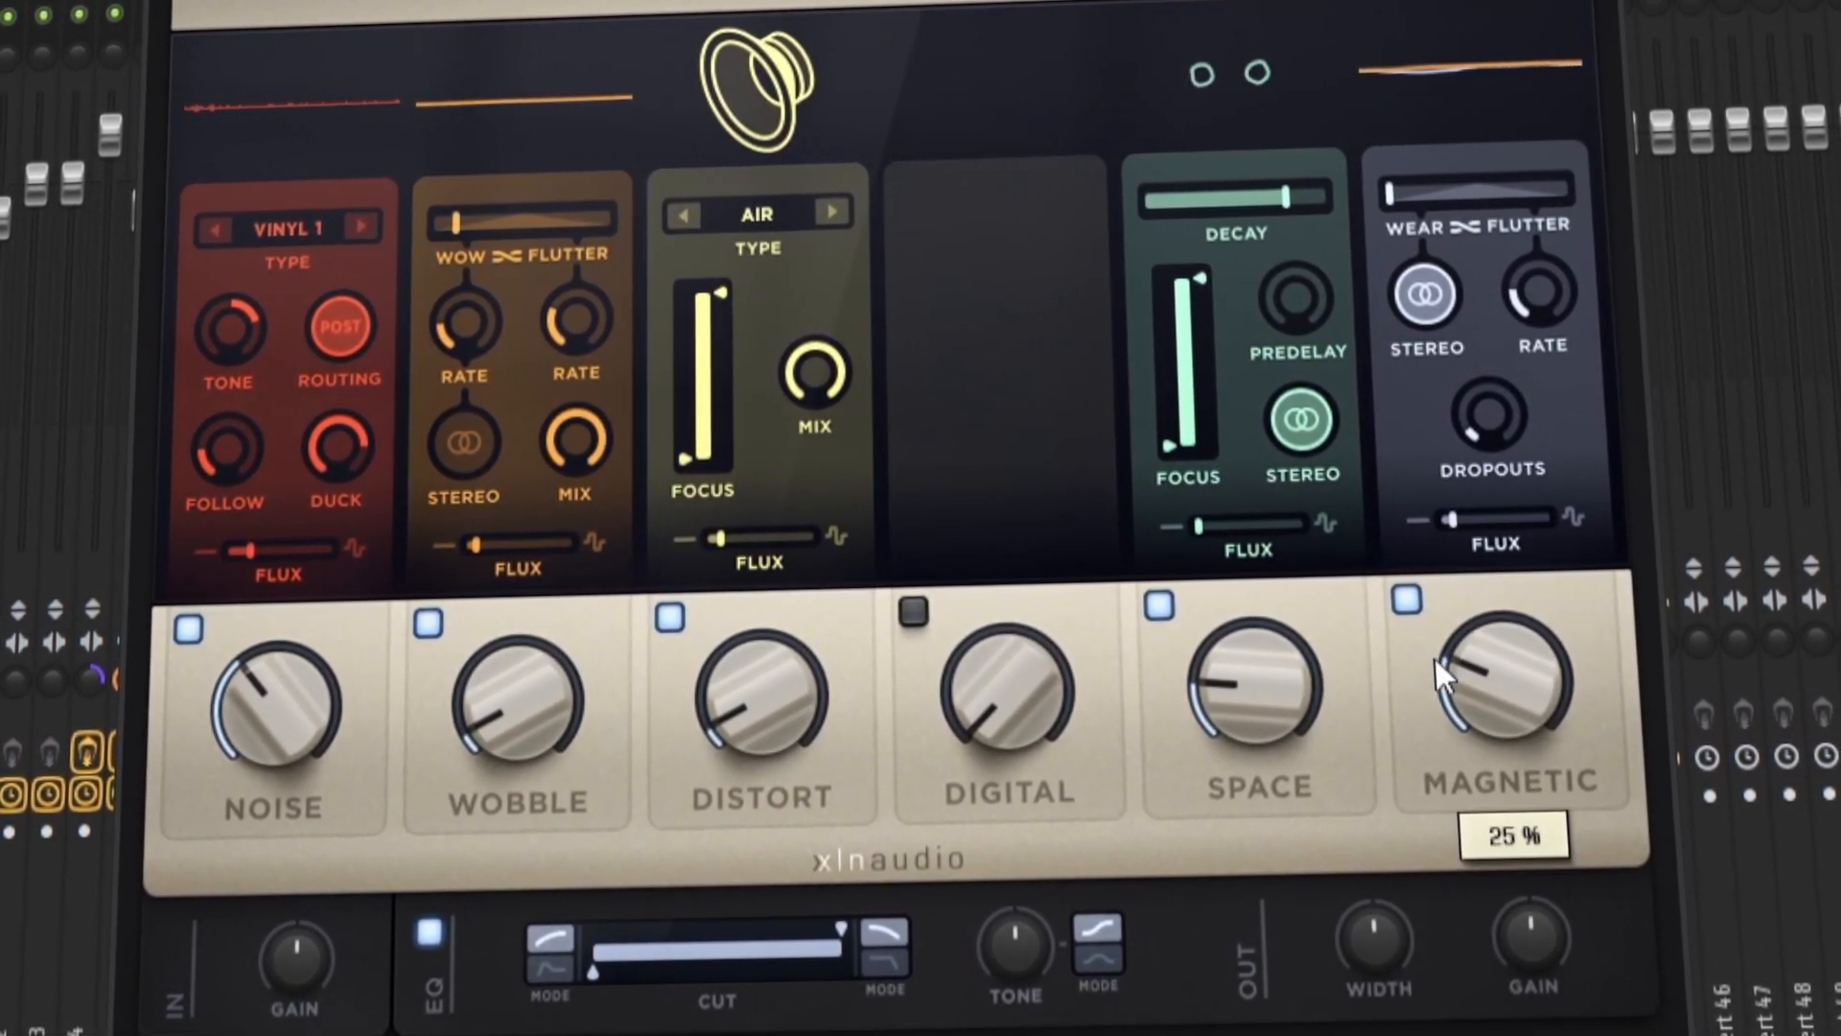
Step: Narrow RC-20's output width to about 38 %, and fine-tune it slightly upward
left_click_drag(1371, 938, 1371, 986)
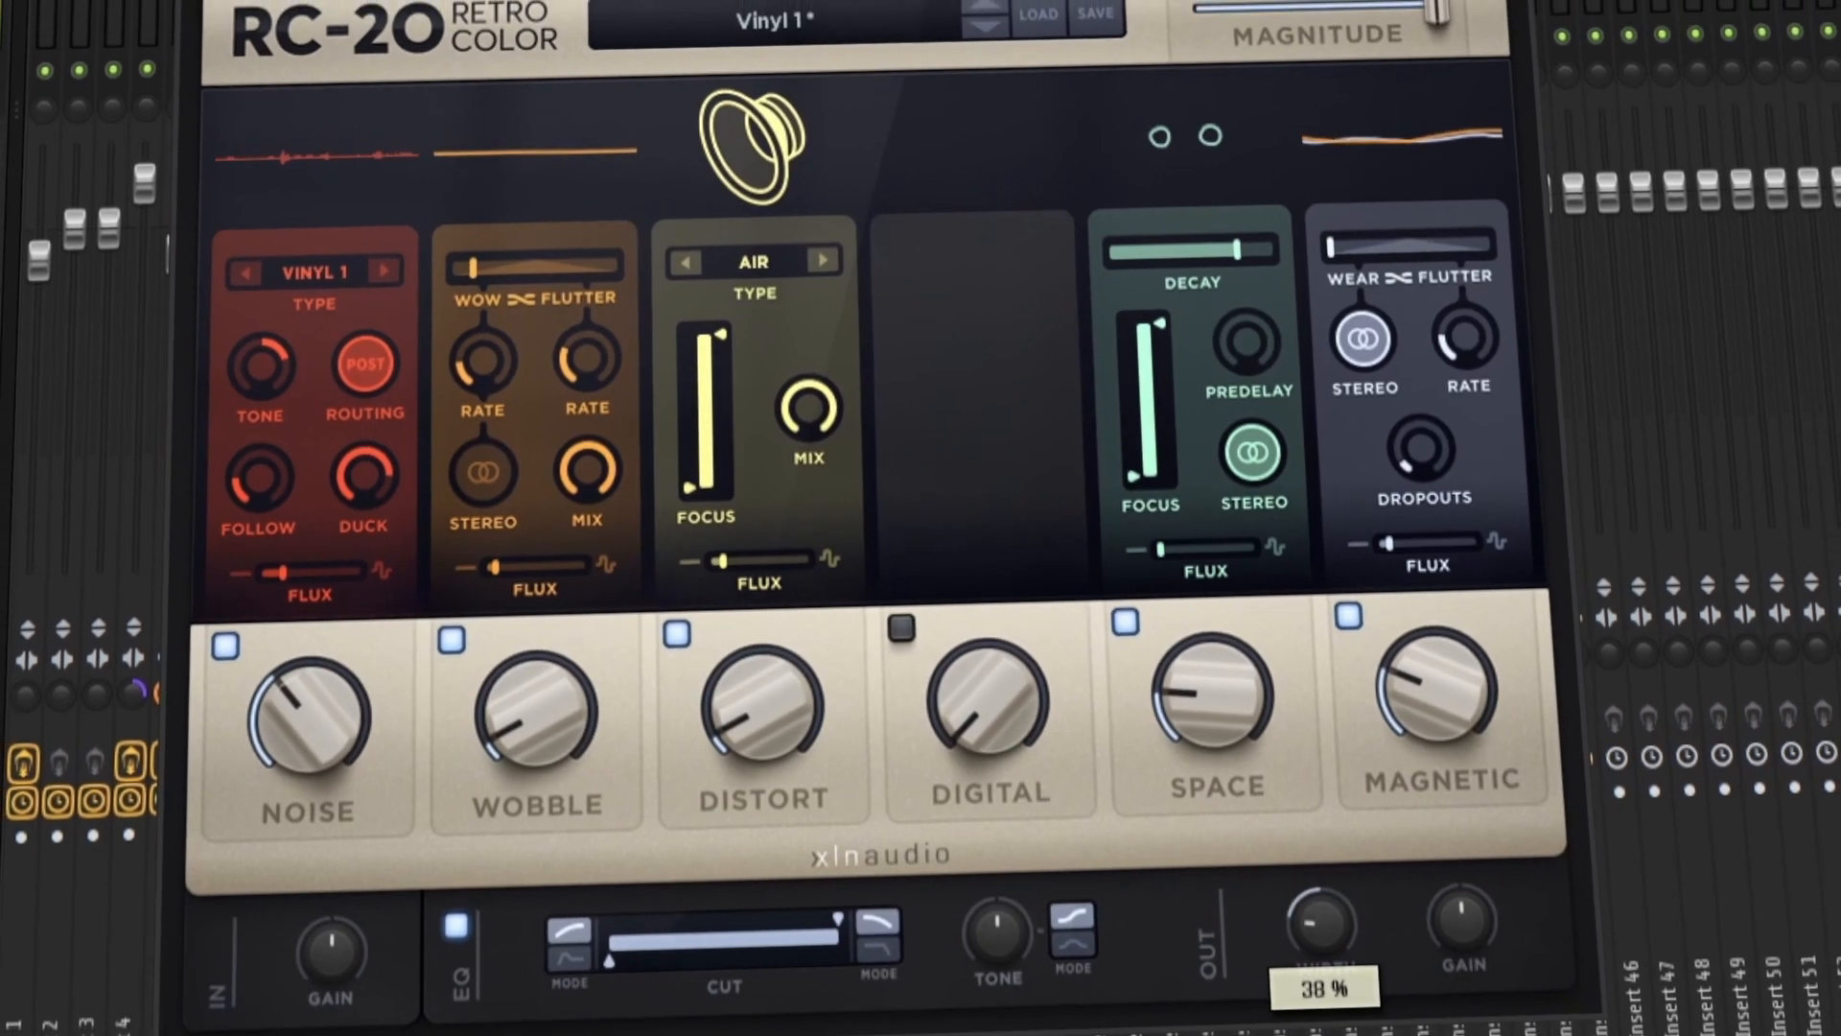
left_click_drag(1298, 918, 1298, 898)
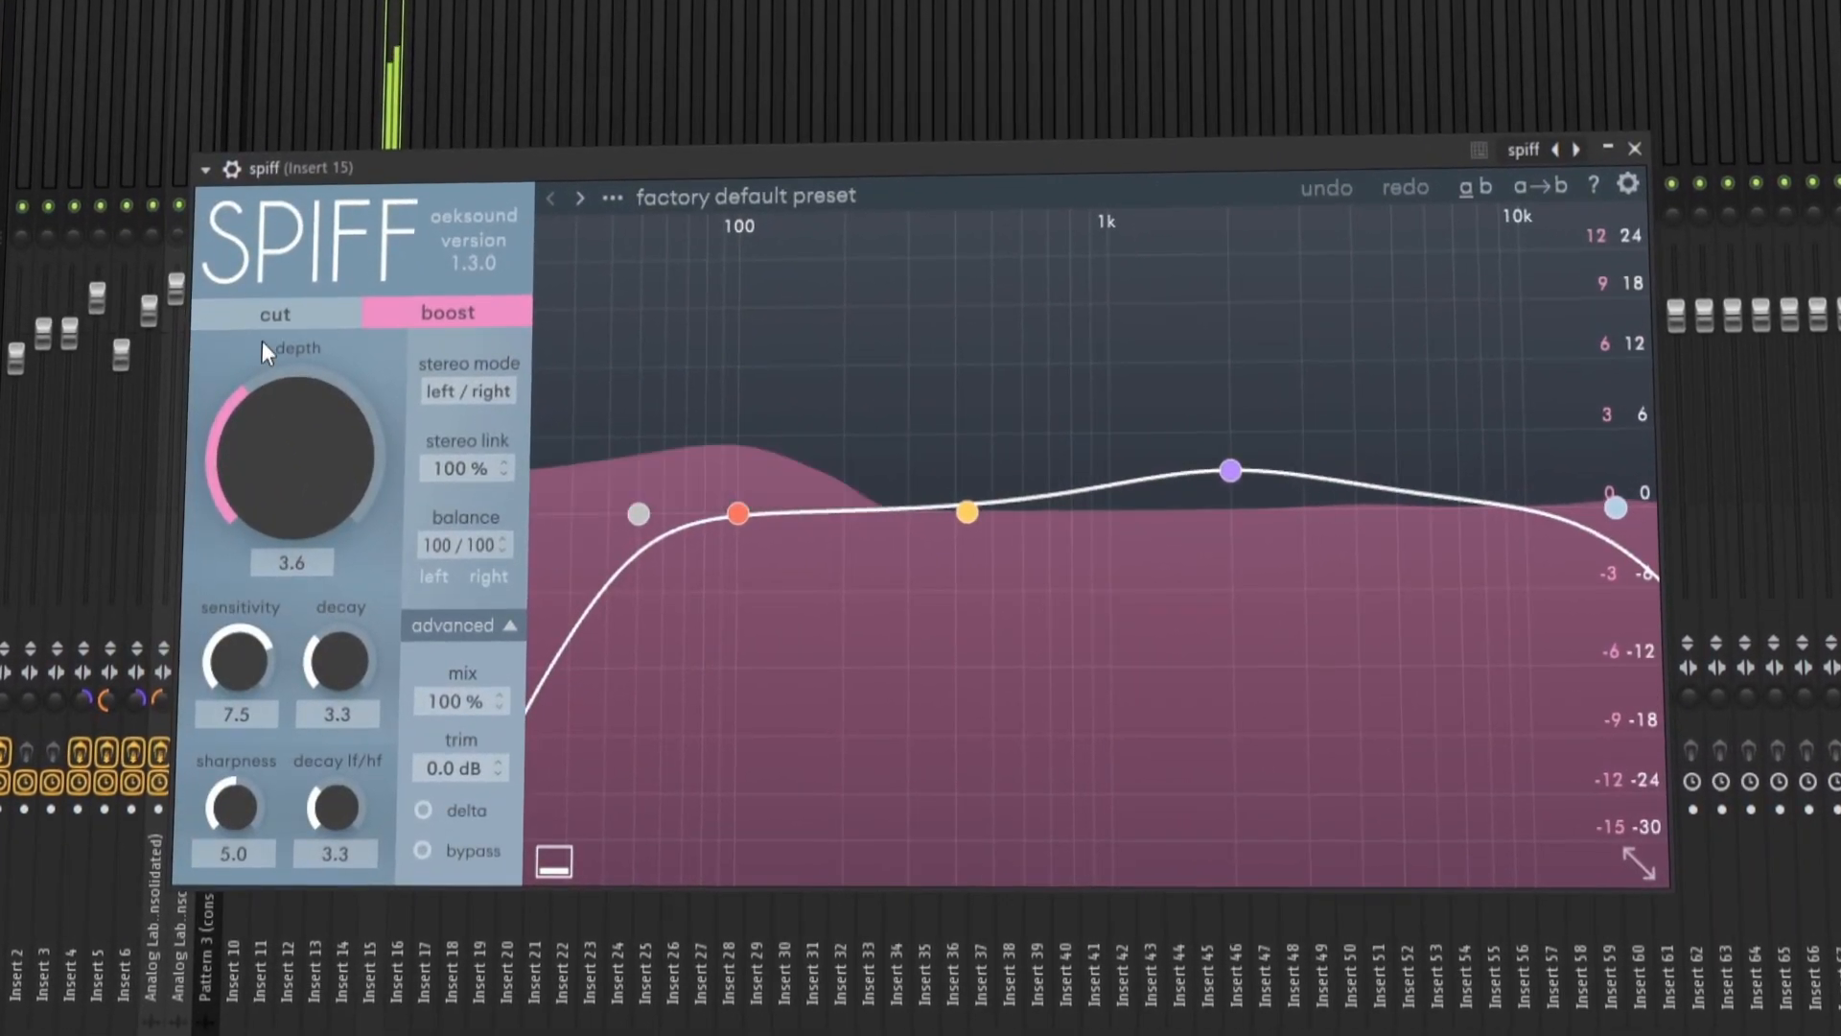
Step: Switch spiff on Insert 15 to cut mode and raise its red band near 100 Hz
left_click(272, 324)
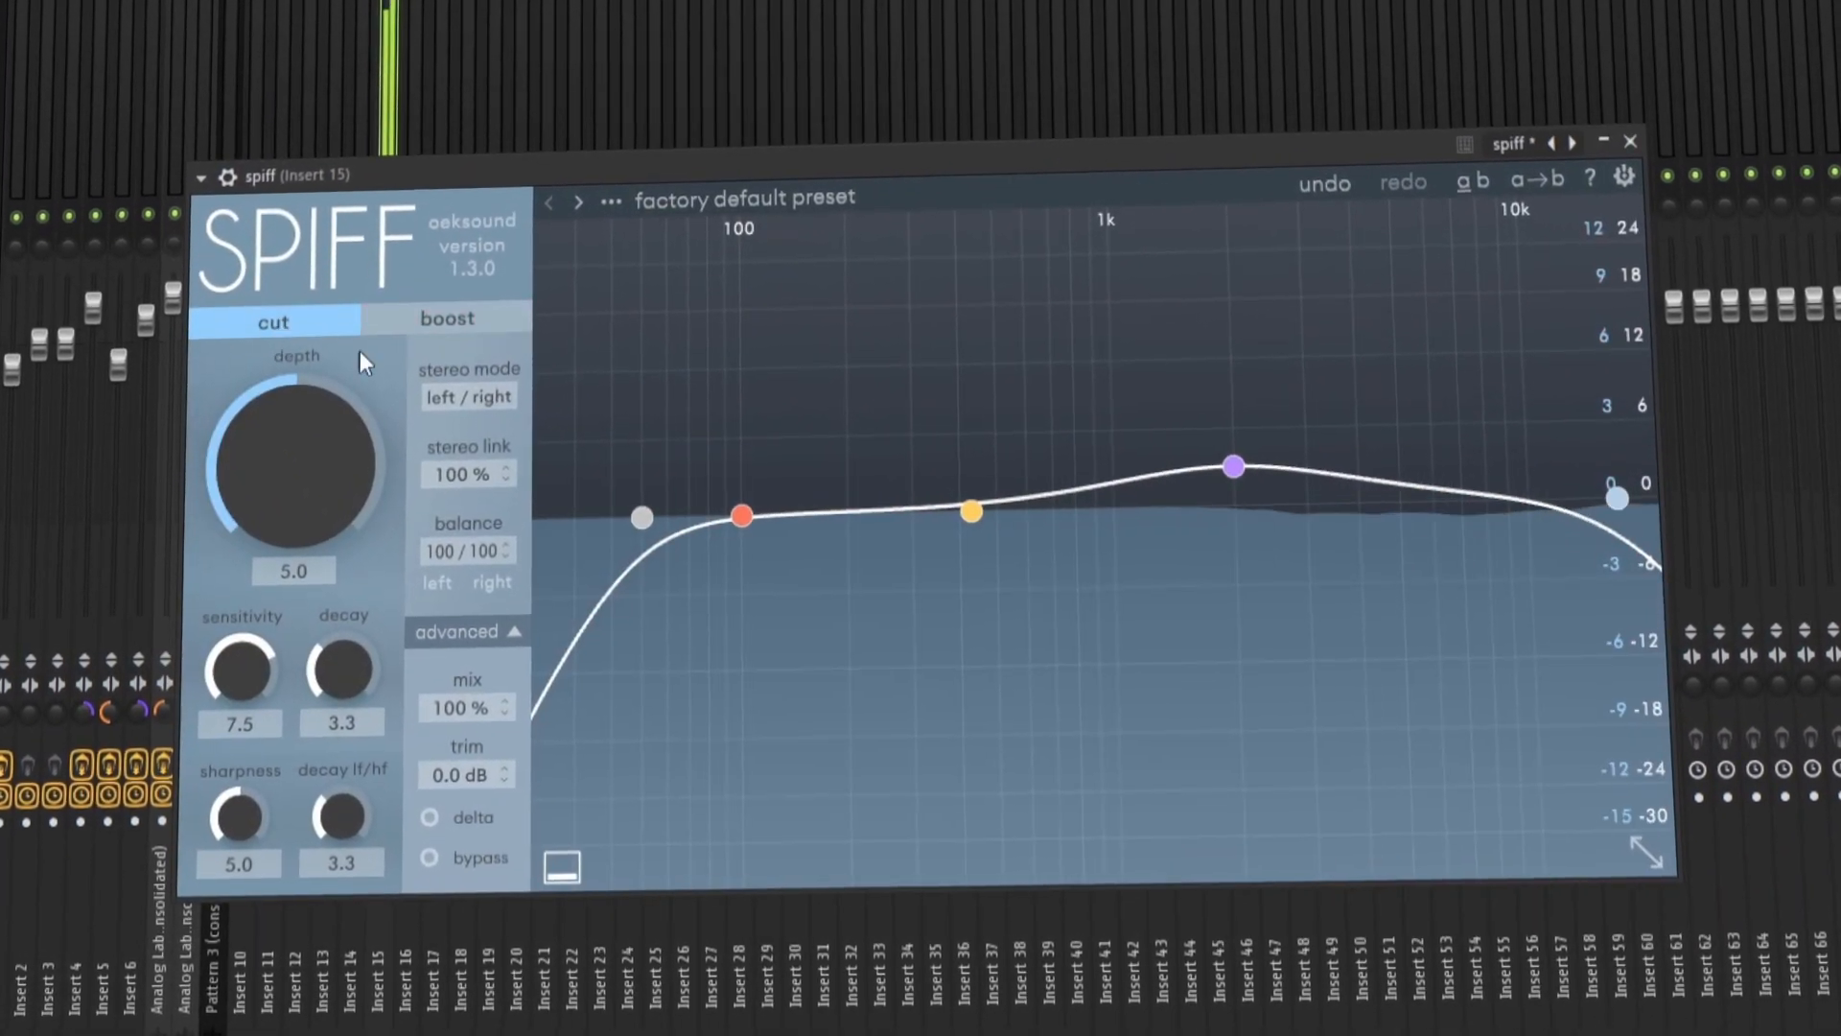
left_click_drag(763, 519, 721, 436)
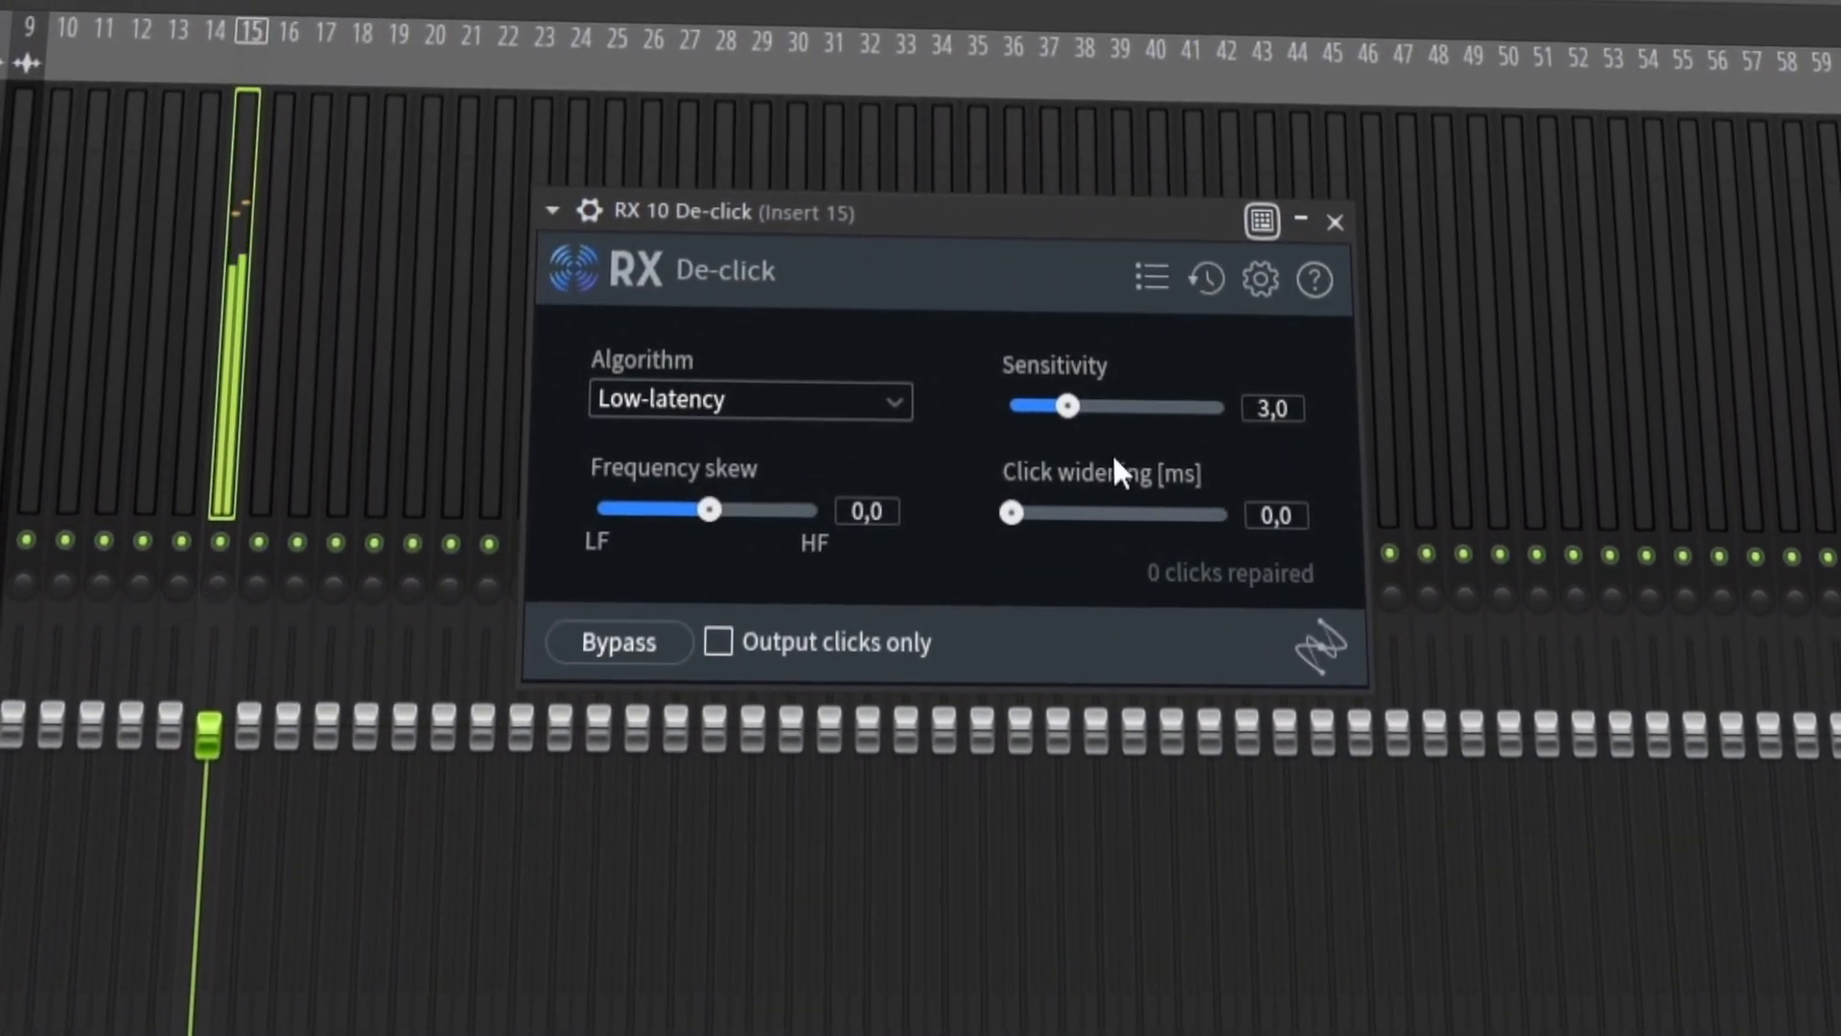
Step: Adjust the sensitivity of RX 10 De-click on Insert 15
mouse_move(1067, 406)
left_mouse_down()
mouse_move(1130, 406)
mouse_move(1073, 372)
left_mouse_up()
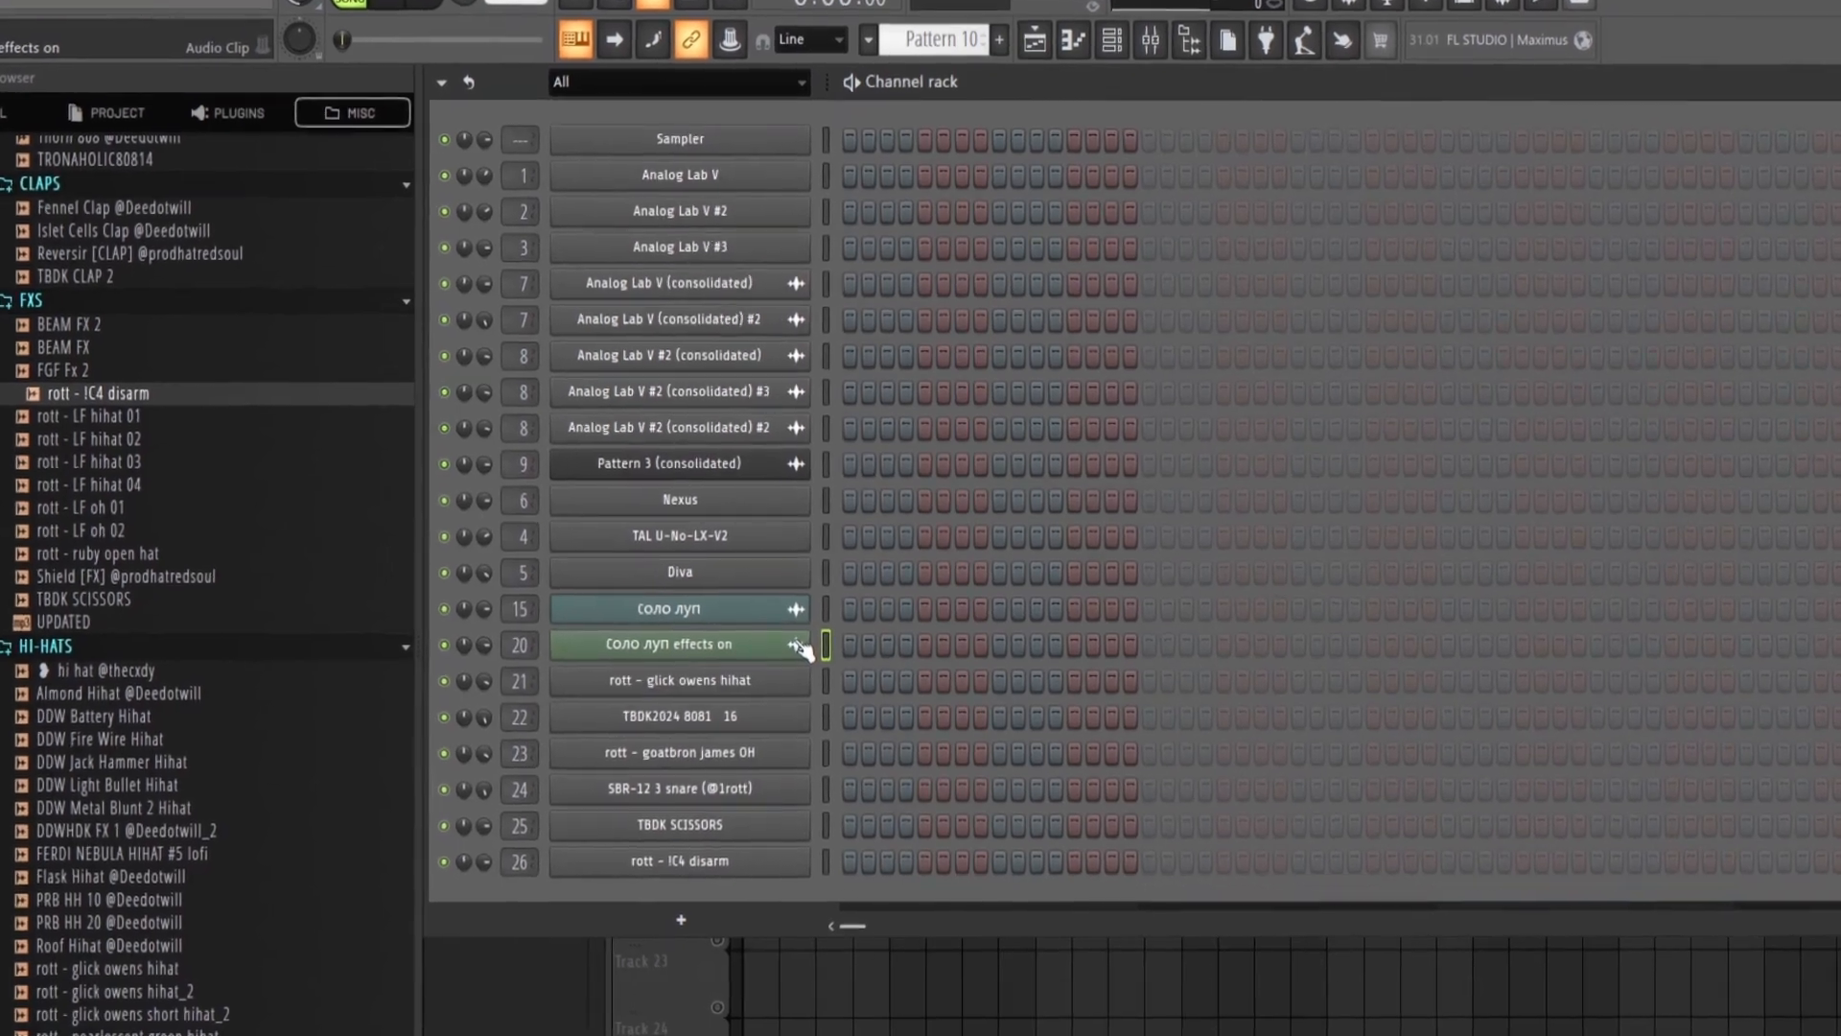
Step: Check the sample settings of the "Соло луп effects on" audio clip and close them
left_click(808, 657)
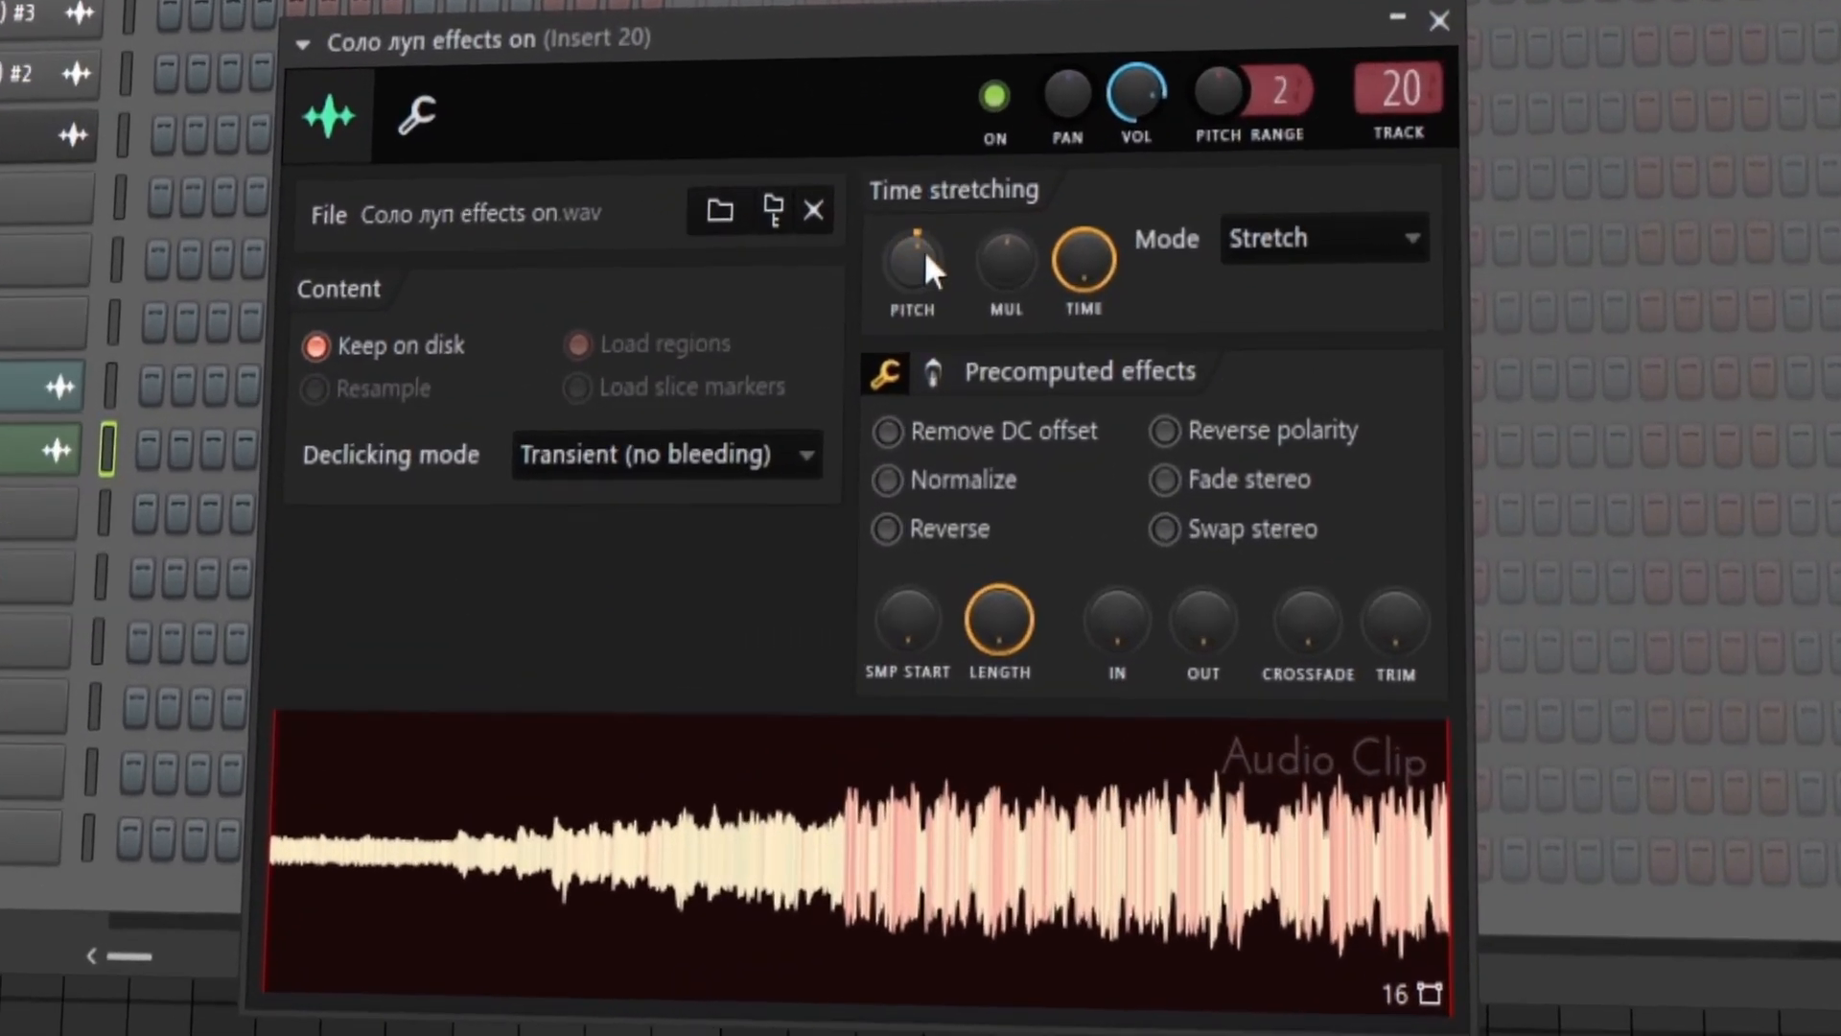
key("Escape")
Step: Set the piano-roll snap to 1/4 beat and load the SECRET 10 MIDI pattern for the rott - glick owens hihat channel
left_click(278, 525)
key("F7")
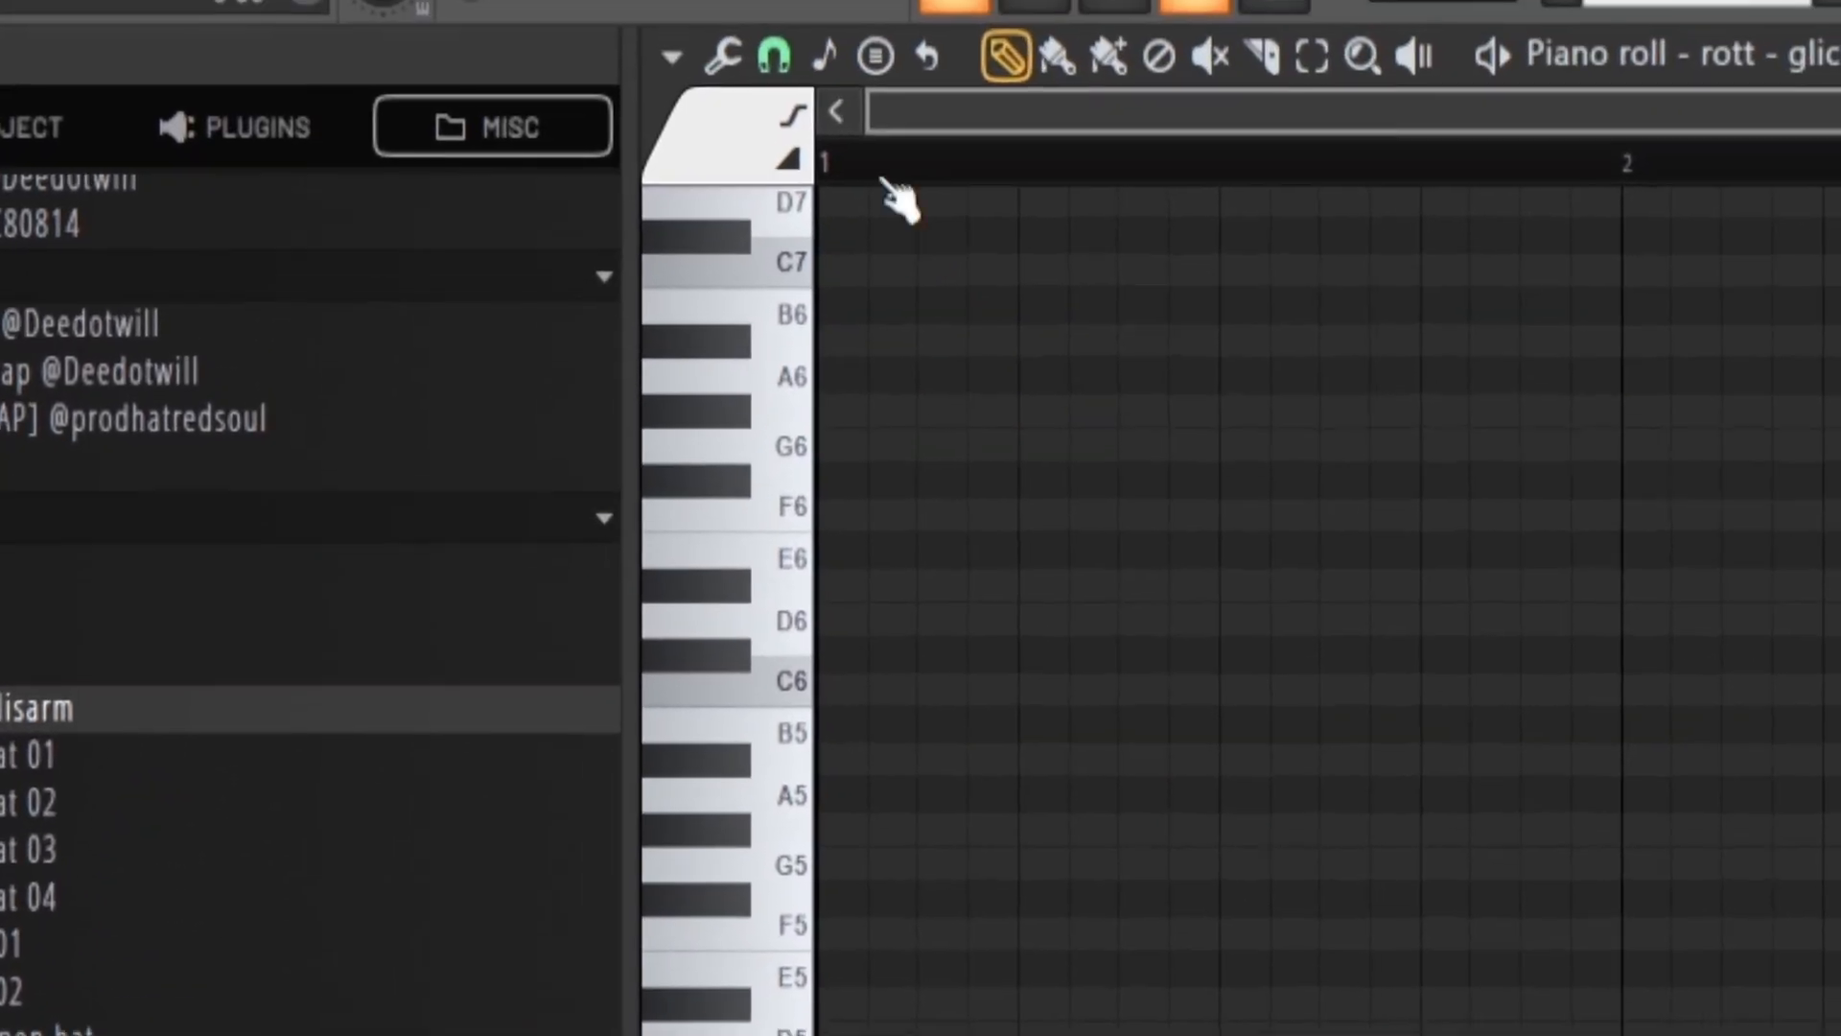
left_click(492, 5)
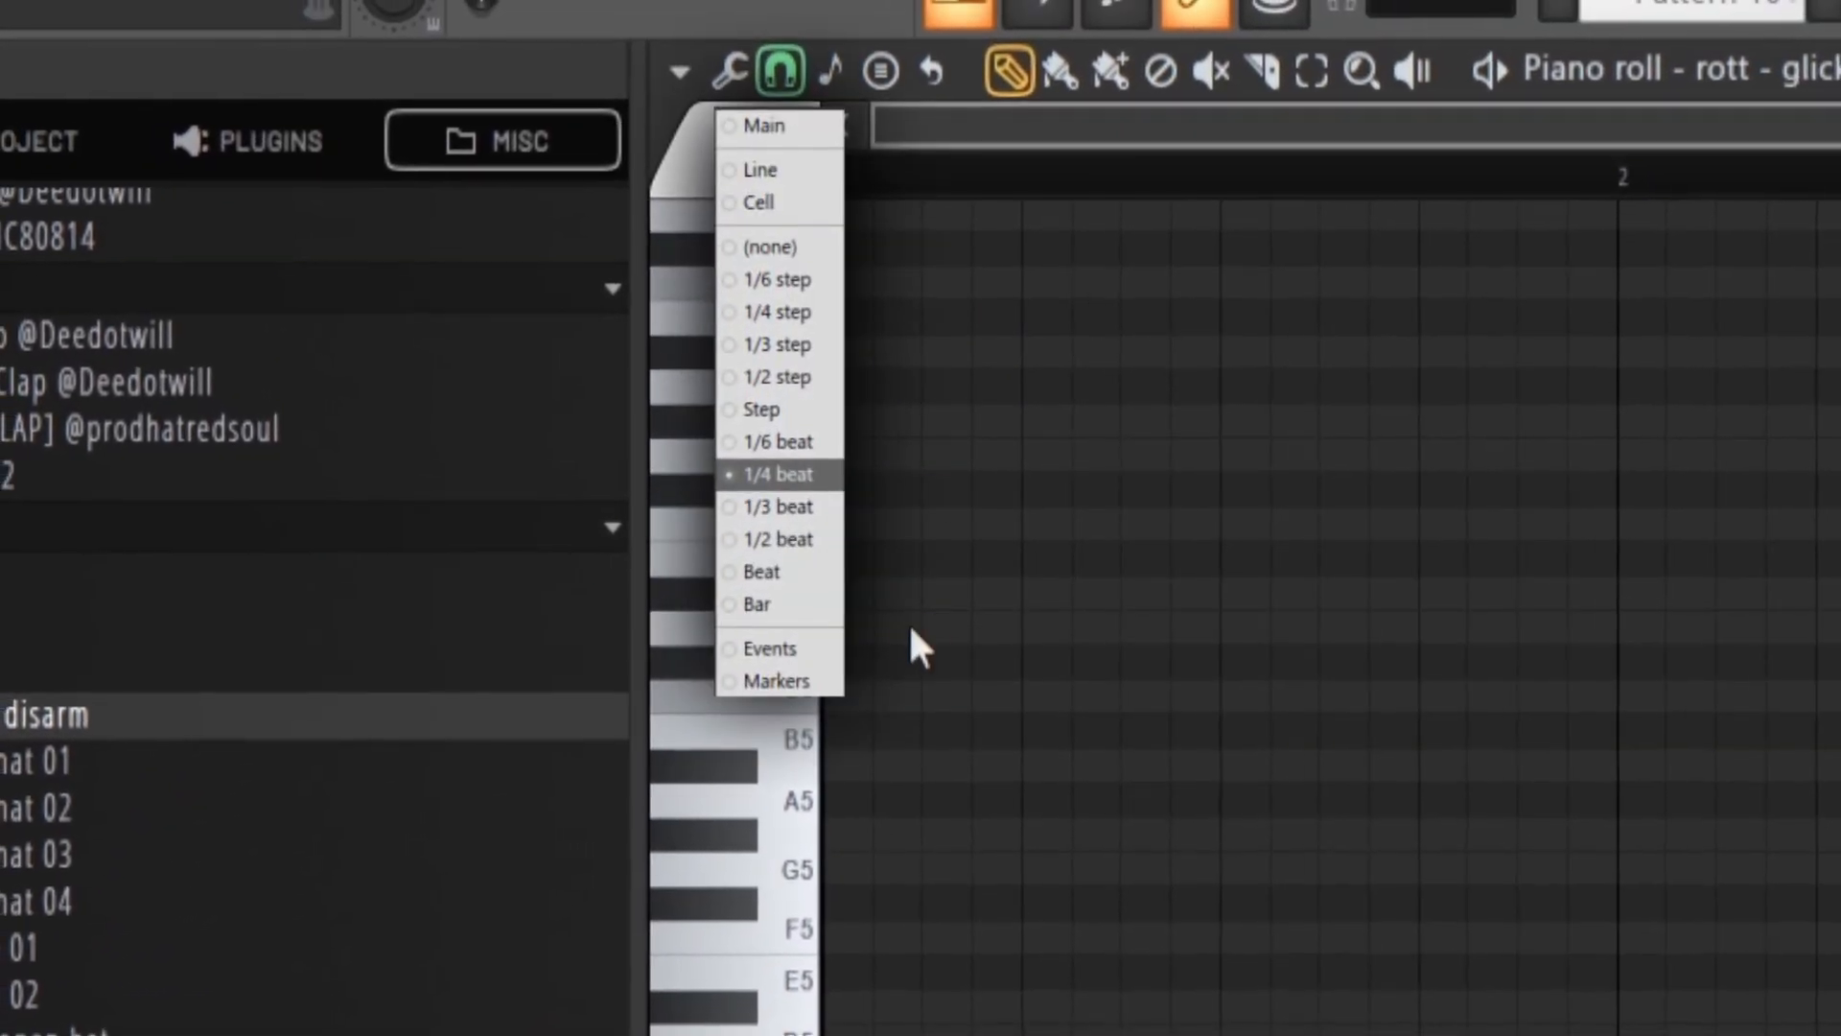
left_click(813, 469)
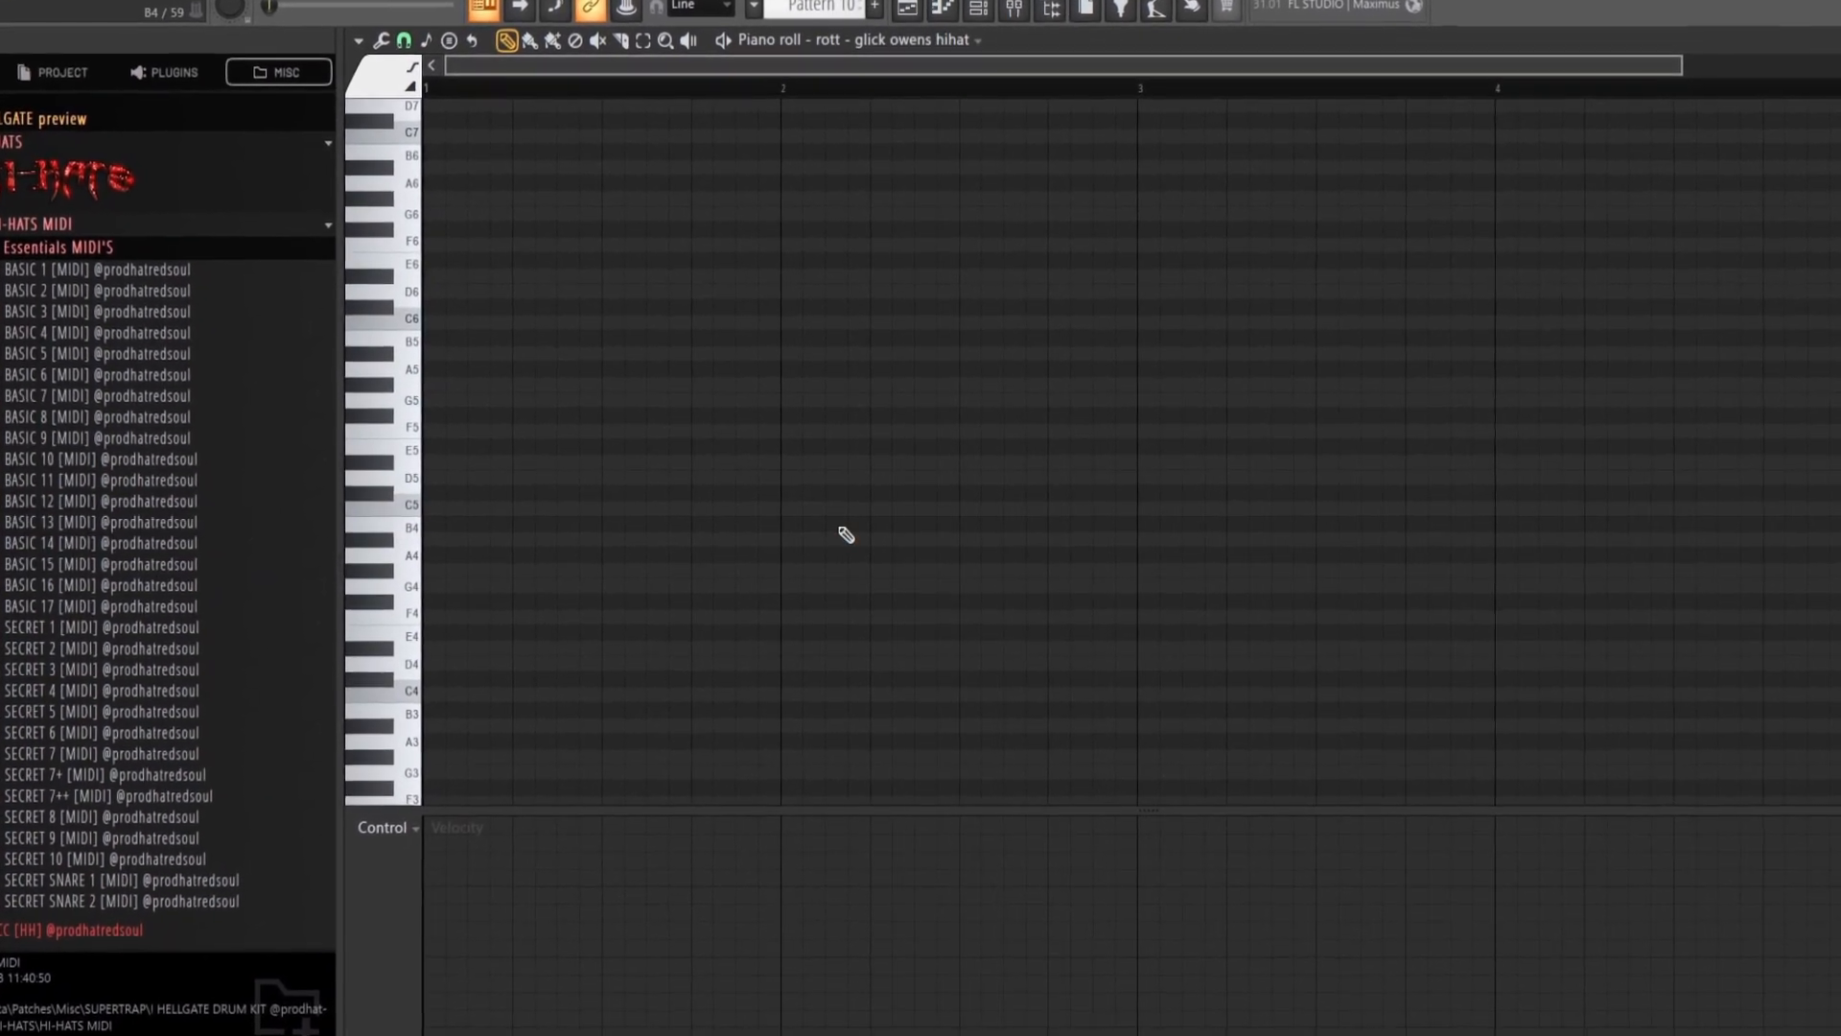
scroll(202, 533, "up", 8)
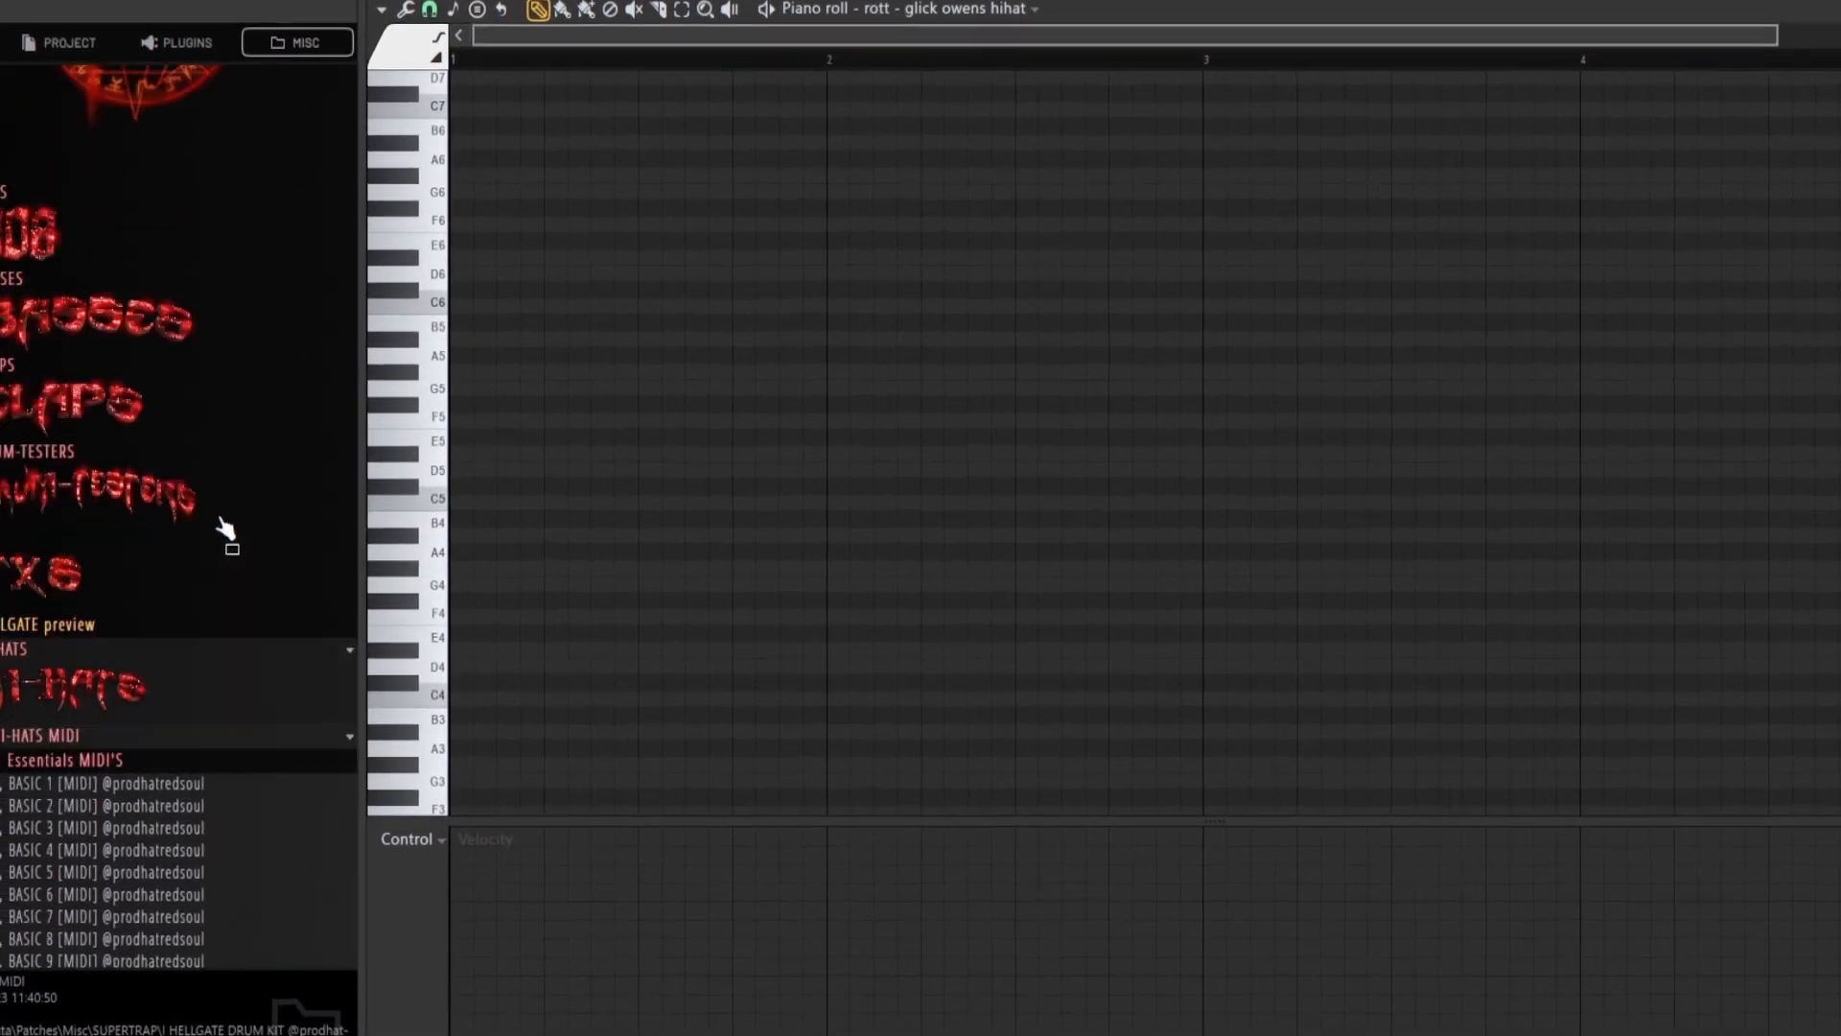
scroll(203, 535, "down", 6)
Step: Add SBR-12 3 snare hits and rott - goatbron james OH hits across the pattern in the step sequencer
key("F6")
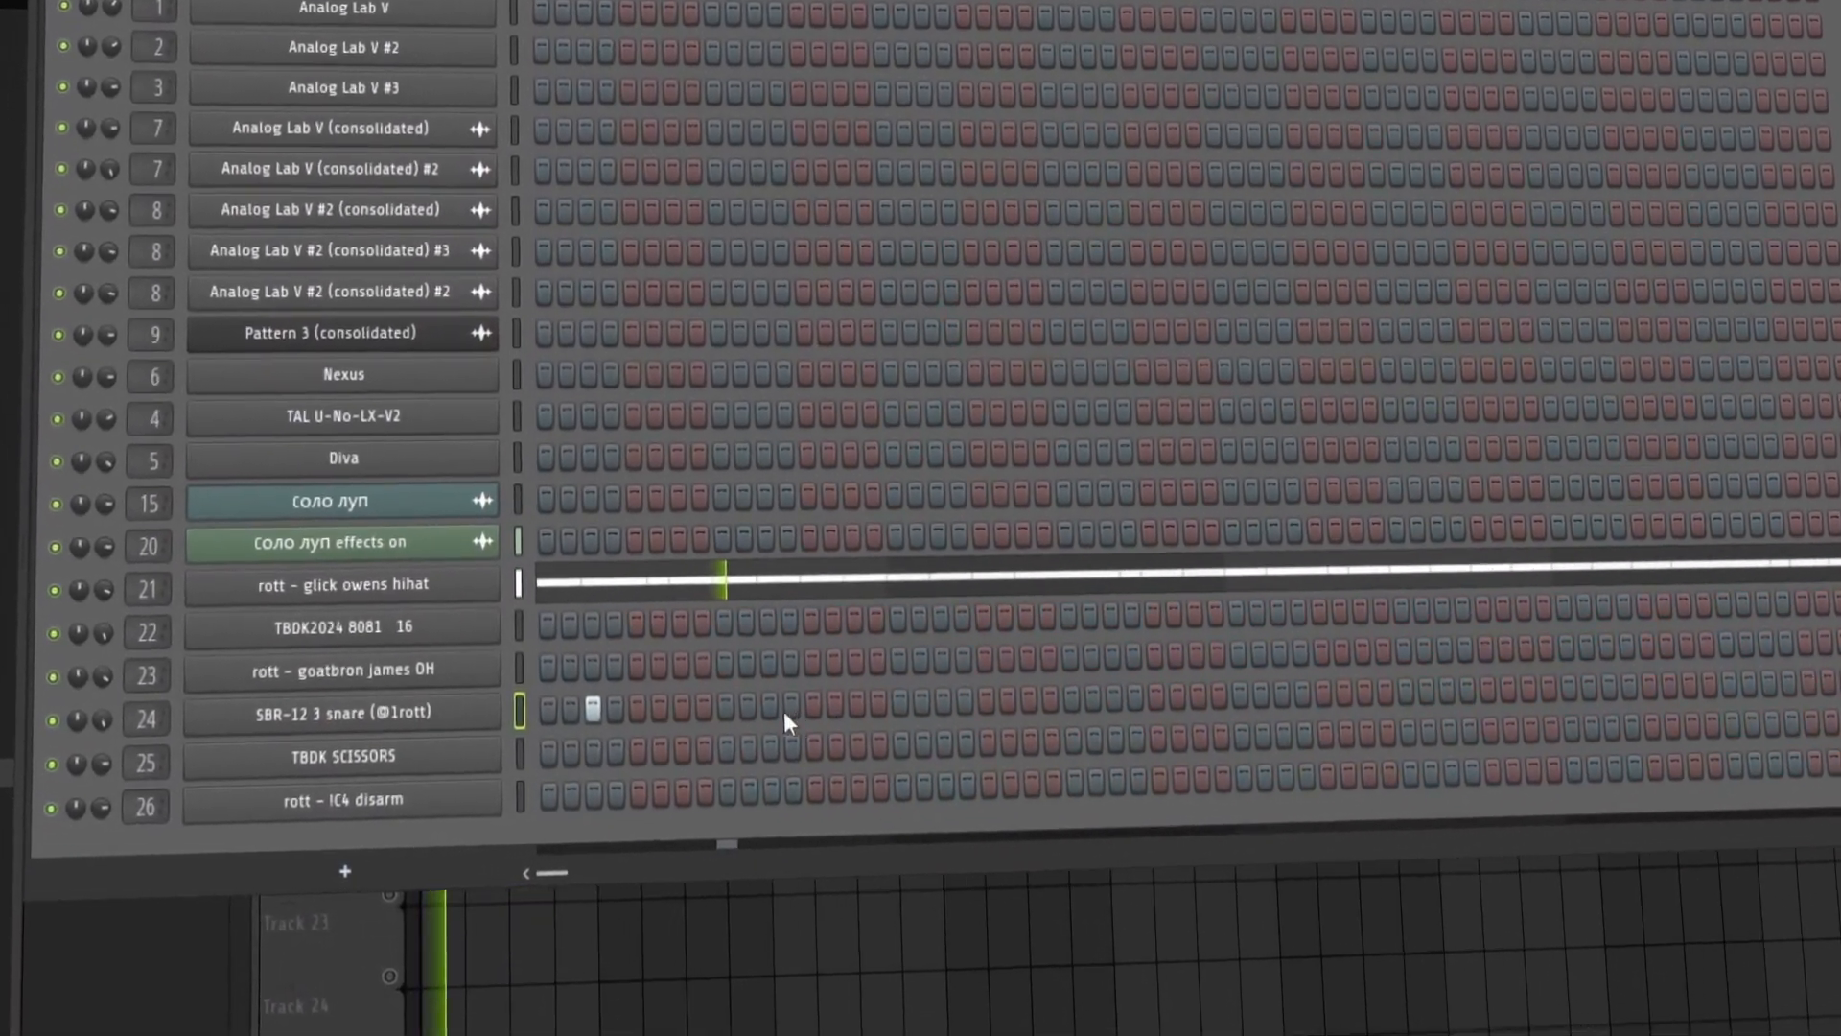
left_click(702, 727)
left_click(1306, 534)
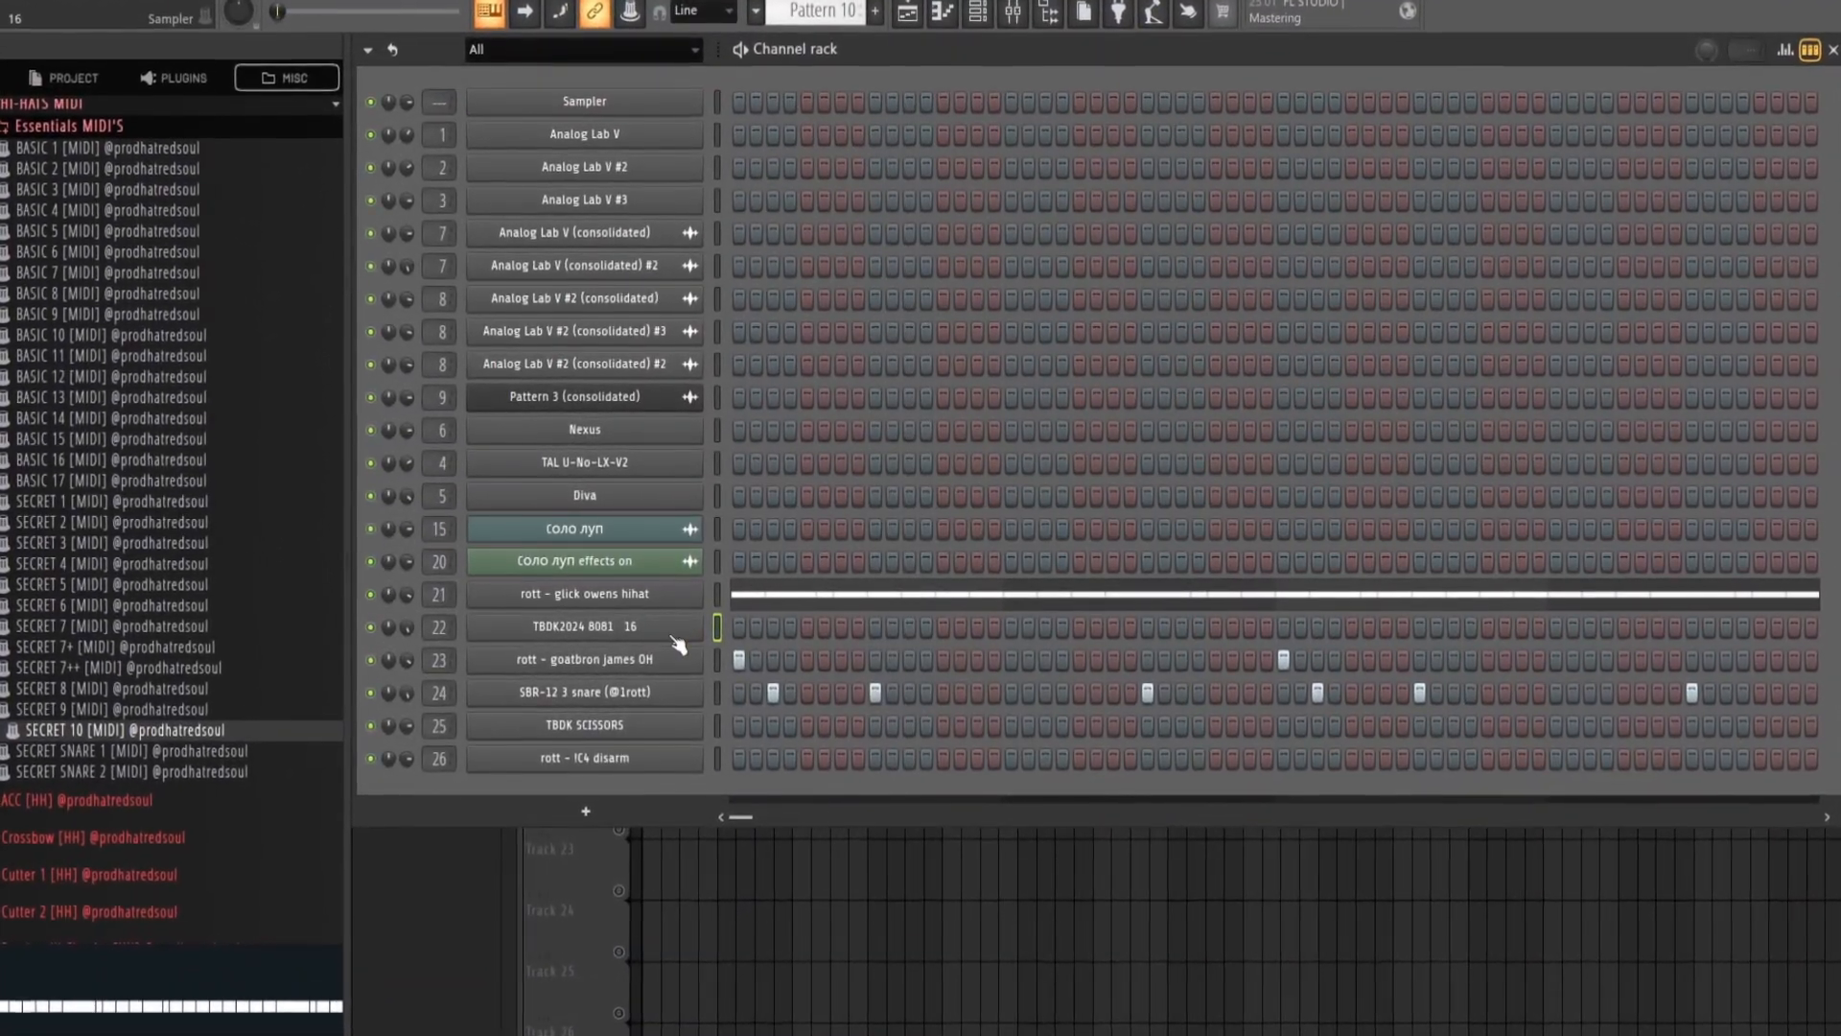
Step: Lower all TBDK2024 8081 notes by one octave in the piano roll and play the pattern
left_click(676, 637)
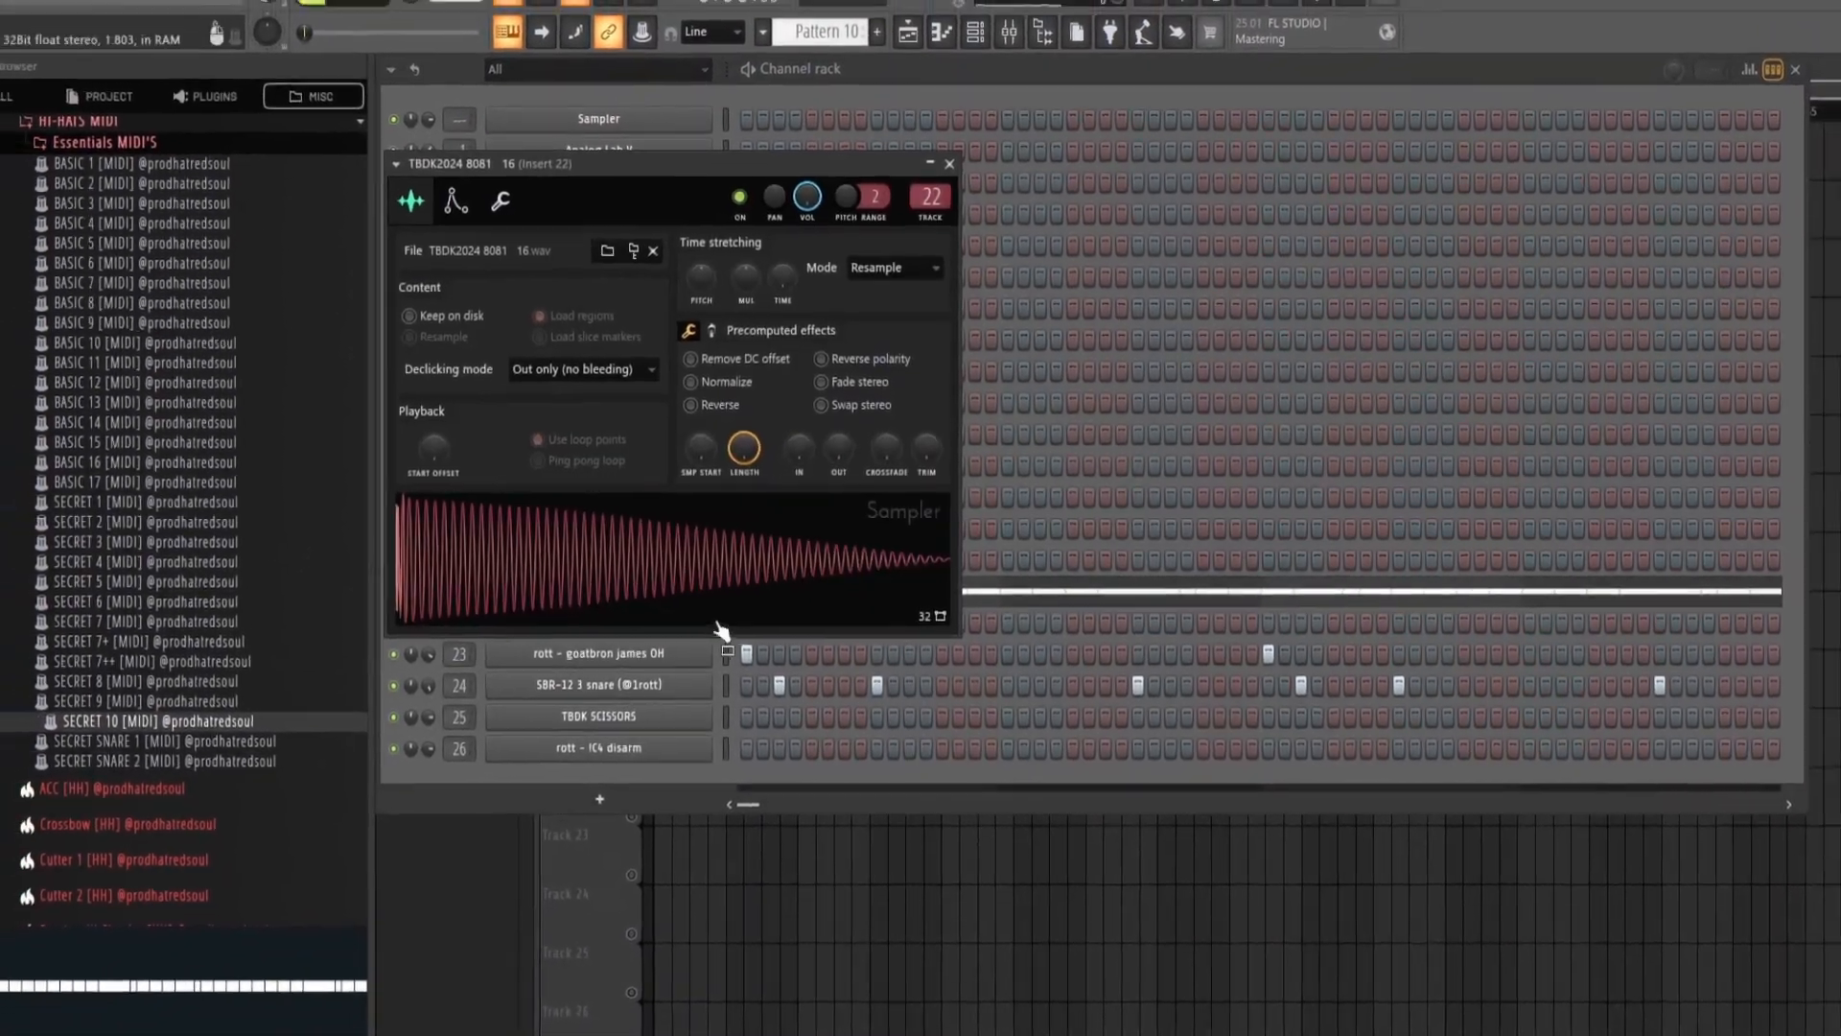
left_click(682, 633)
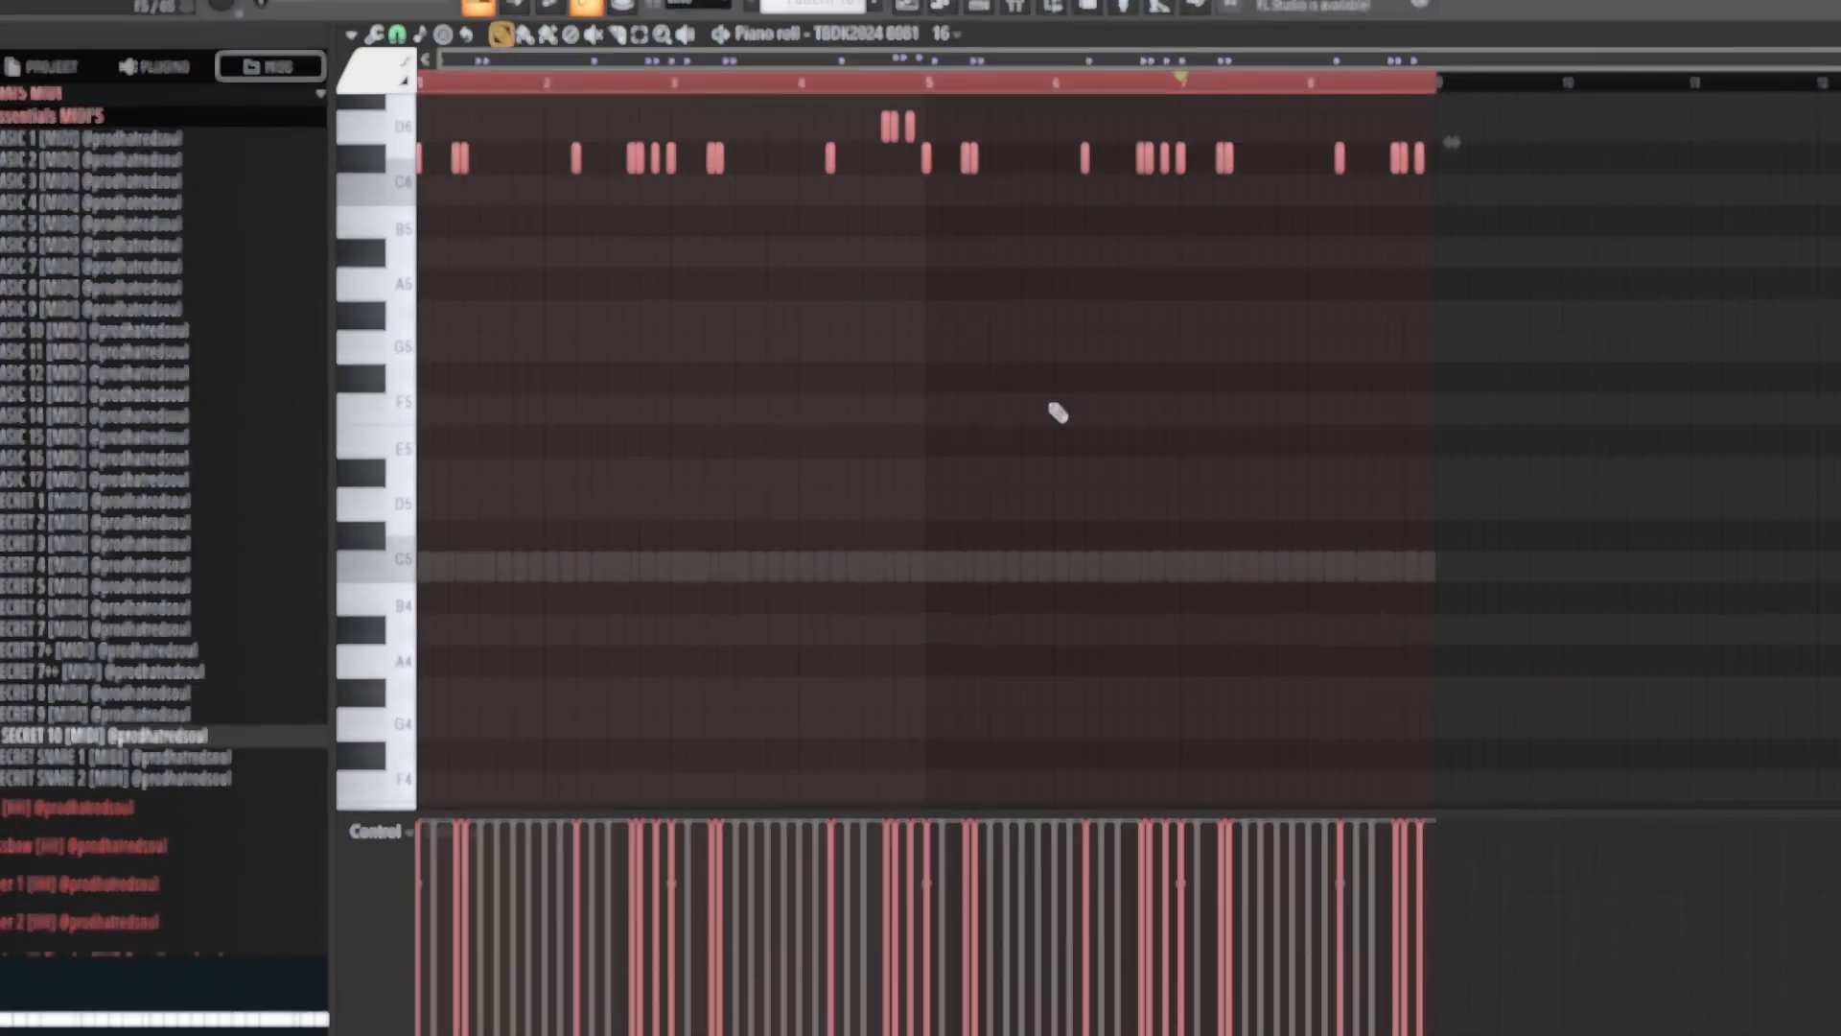
key("ctrl+Down")
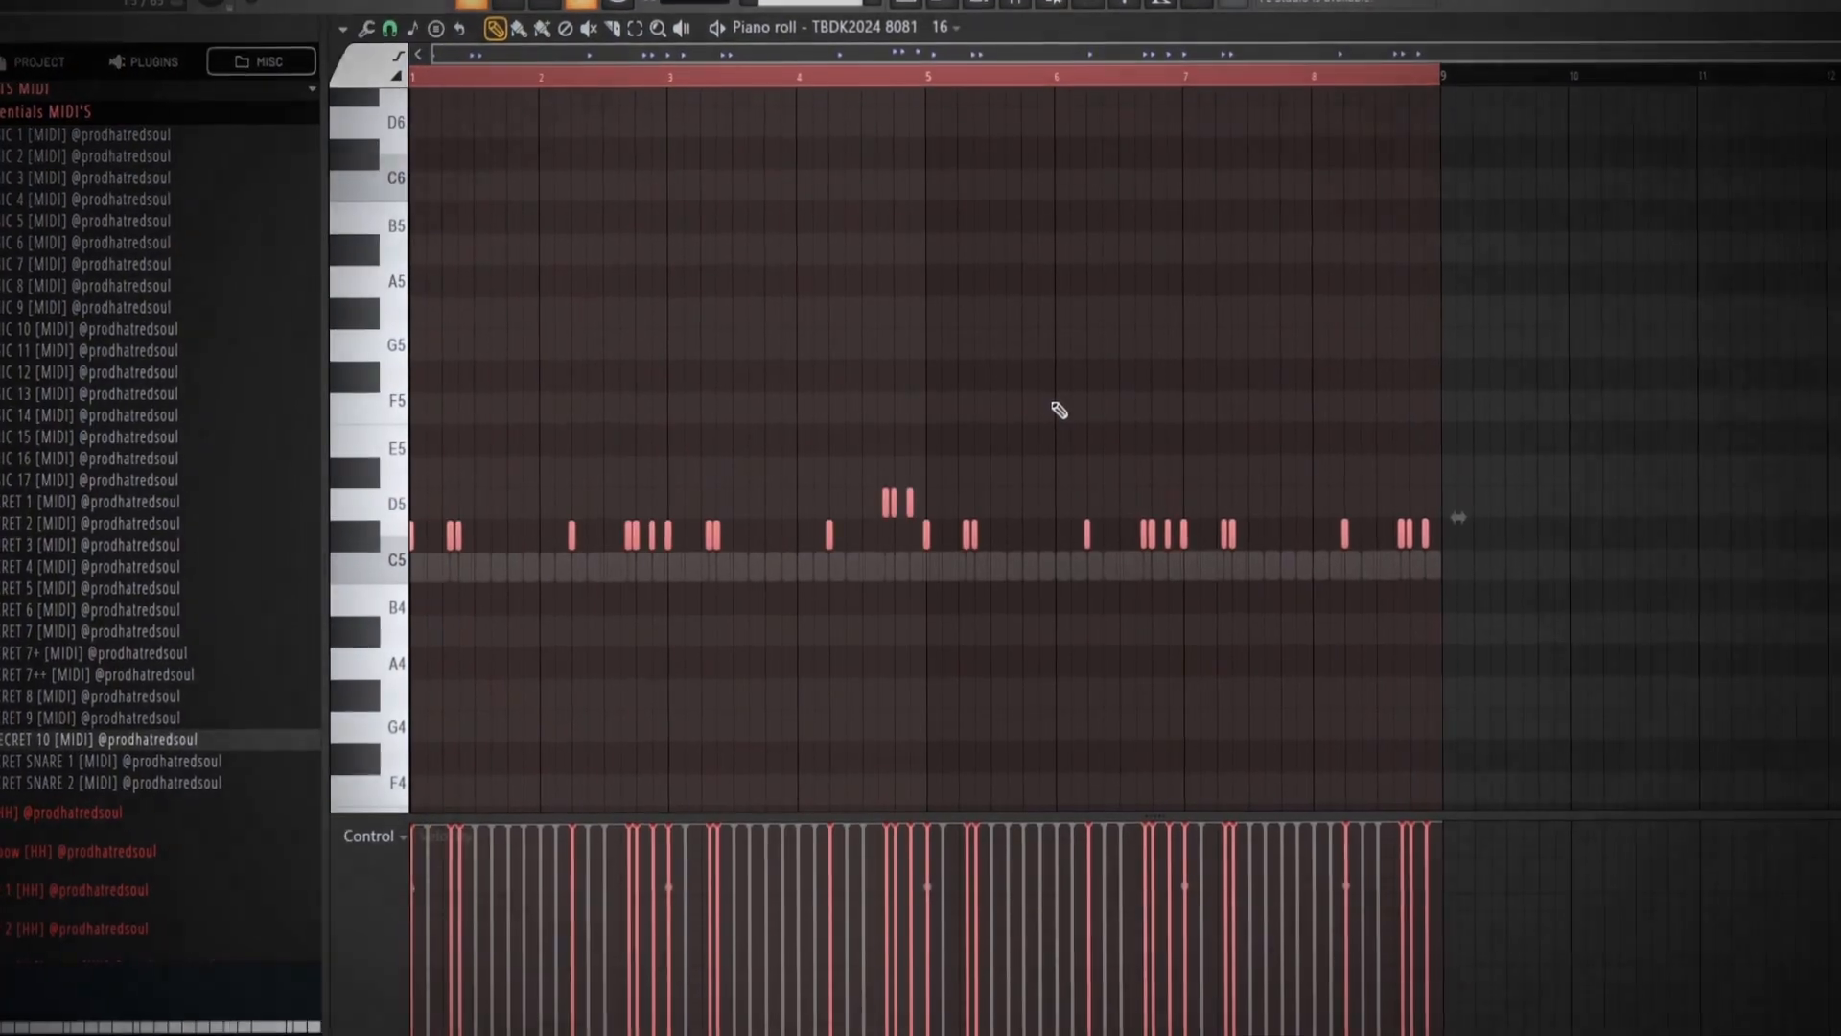
key("space")
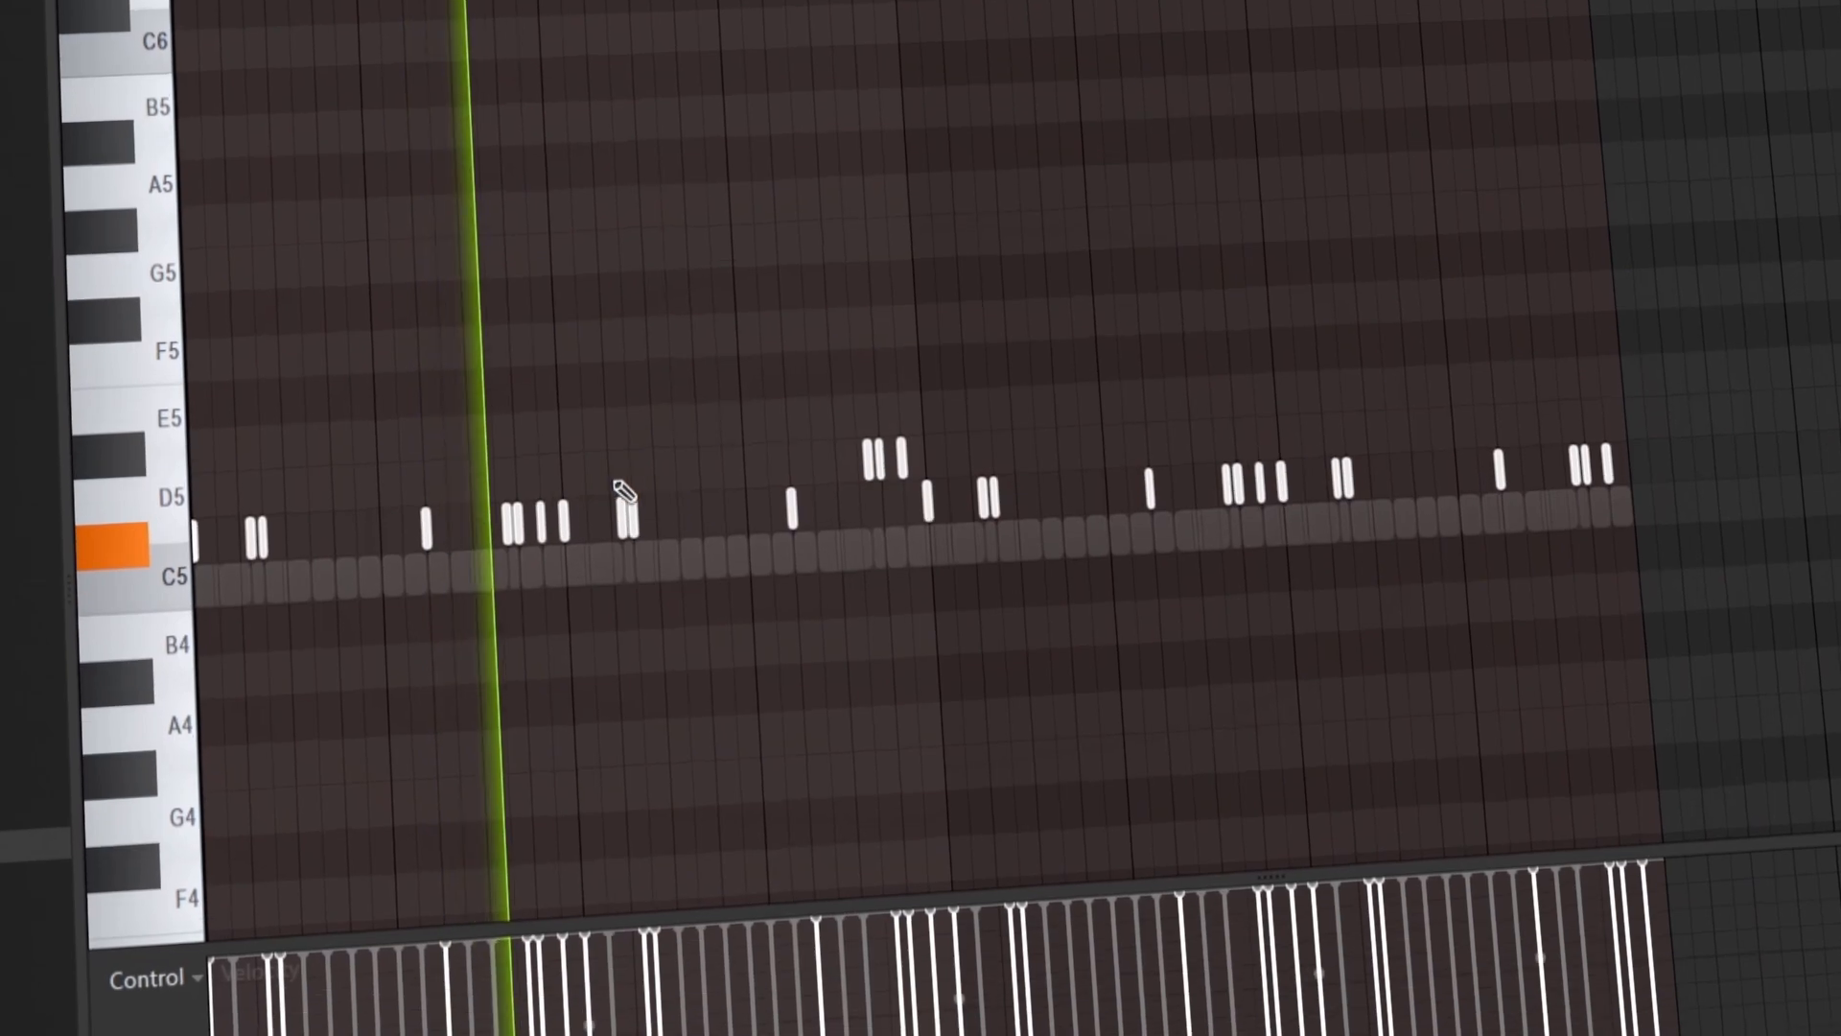
Step: Try the TBDK2024 8081 notes one octave higher during playback, and move them back down an octave
key("ctrl+Up")
key("space")
key("space")
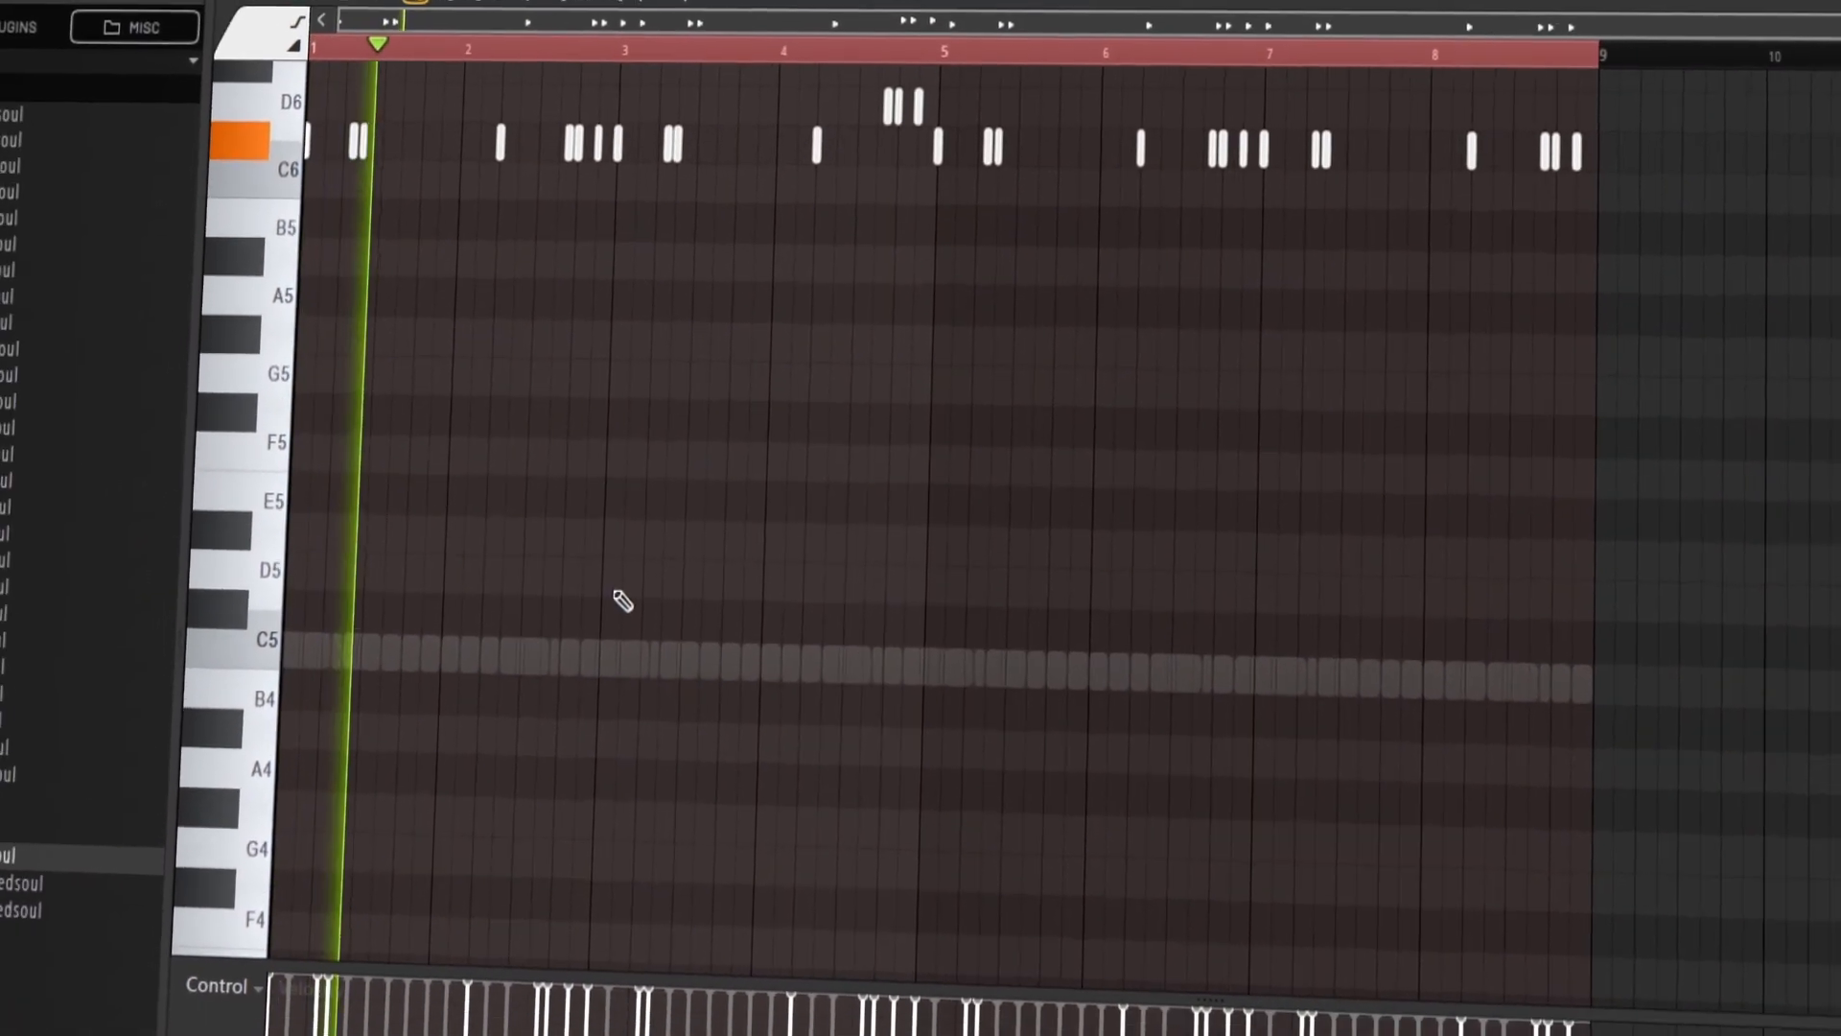
key("ctrl+Down")
Step: Enable the volume envelope in the TBDK2024 8081 channel's instrument settings
key("F7")
left_click(679, 616)
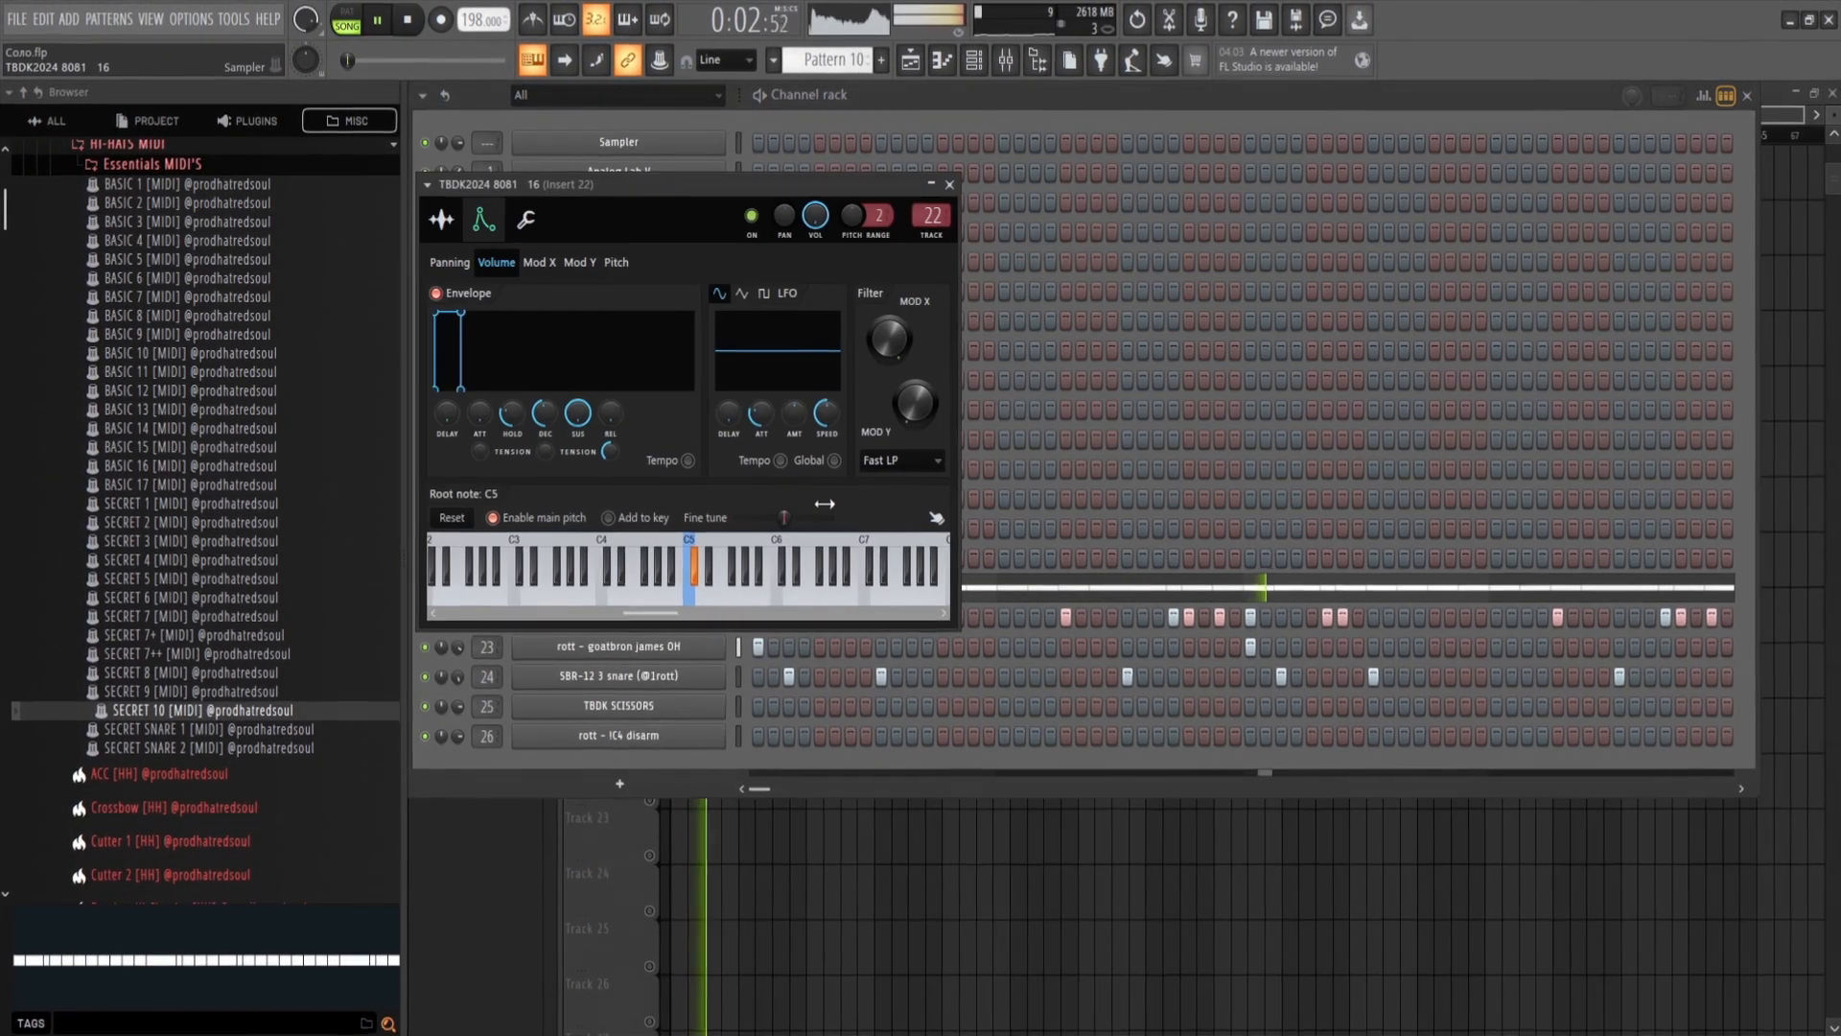
Step: Adjust the TBDK2024 8081 note lengths to leave a gap in bar 2, and repeat the edited phrase over the remaining bars
key("F7")
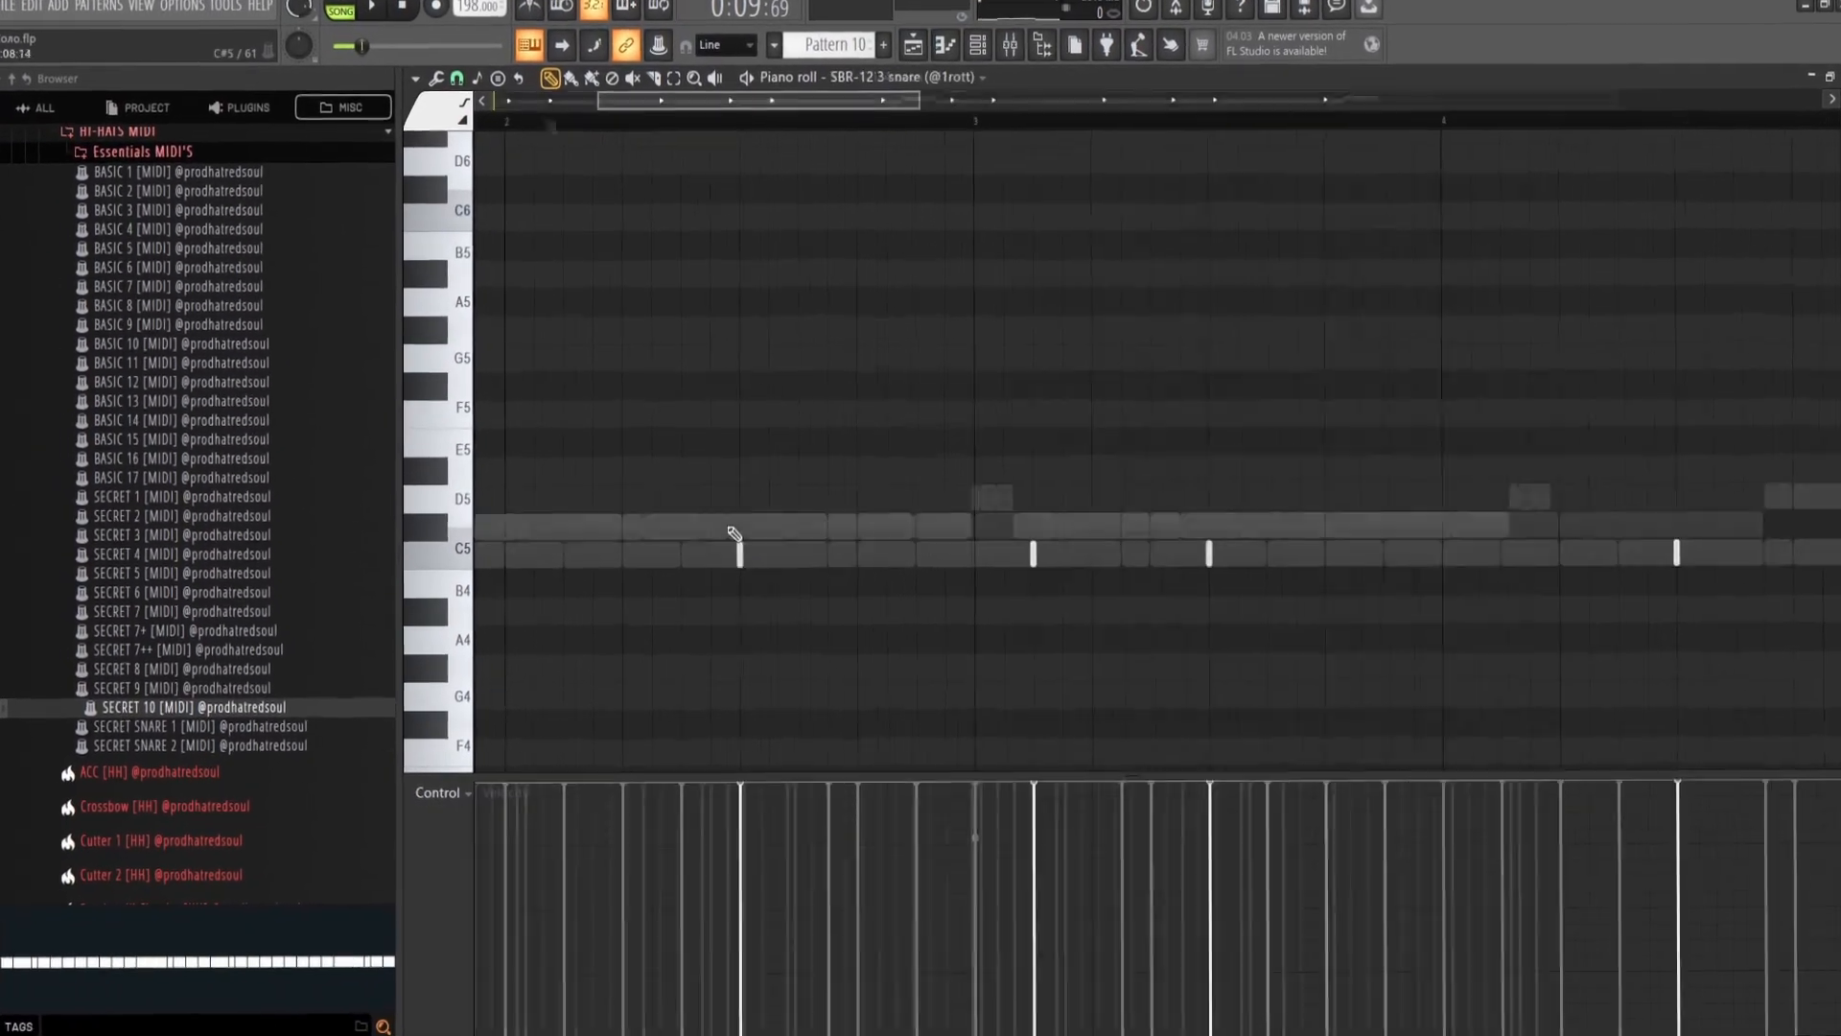
left_click(732, 529)
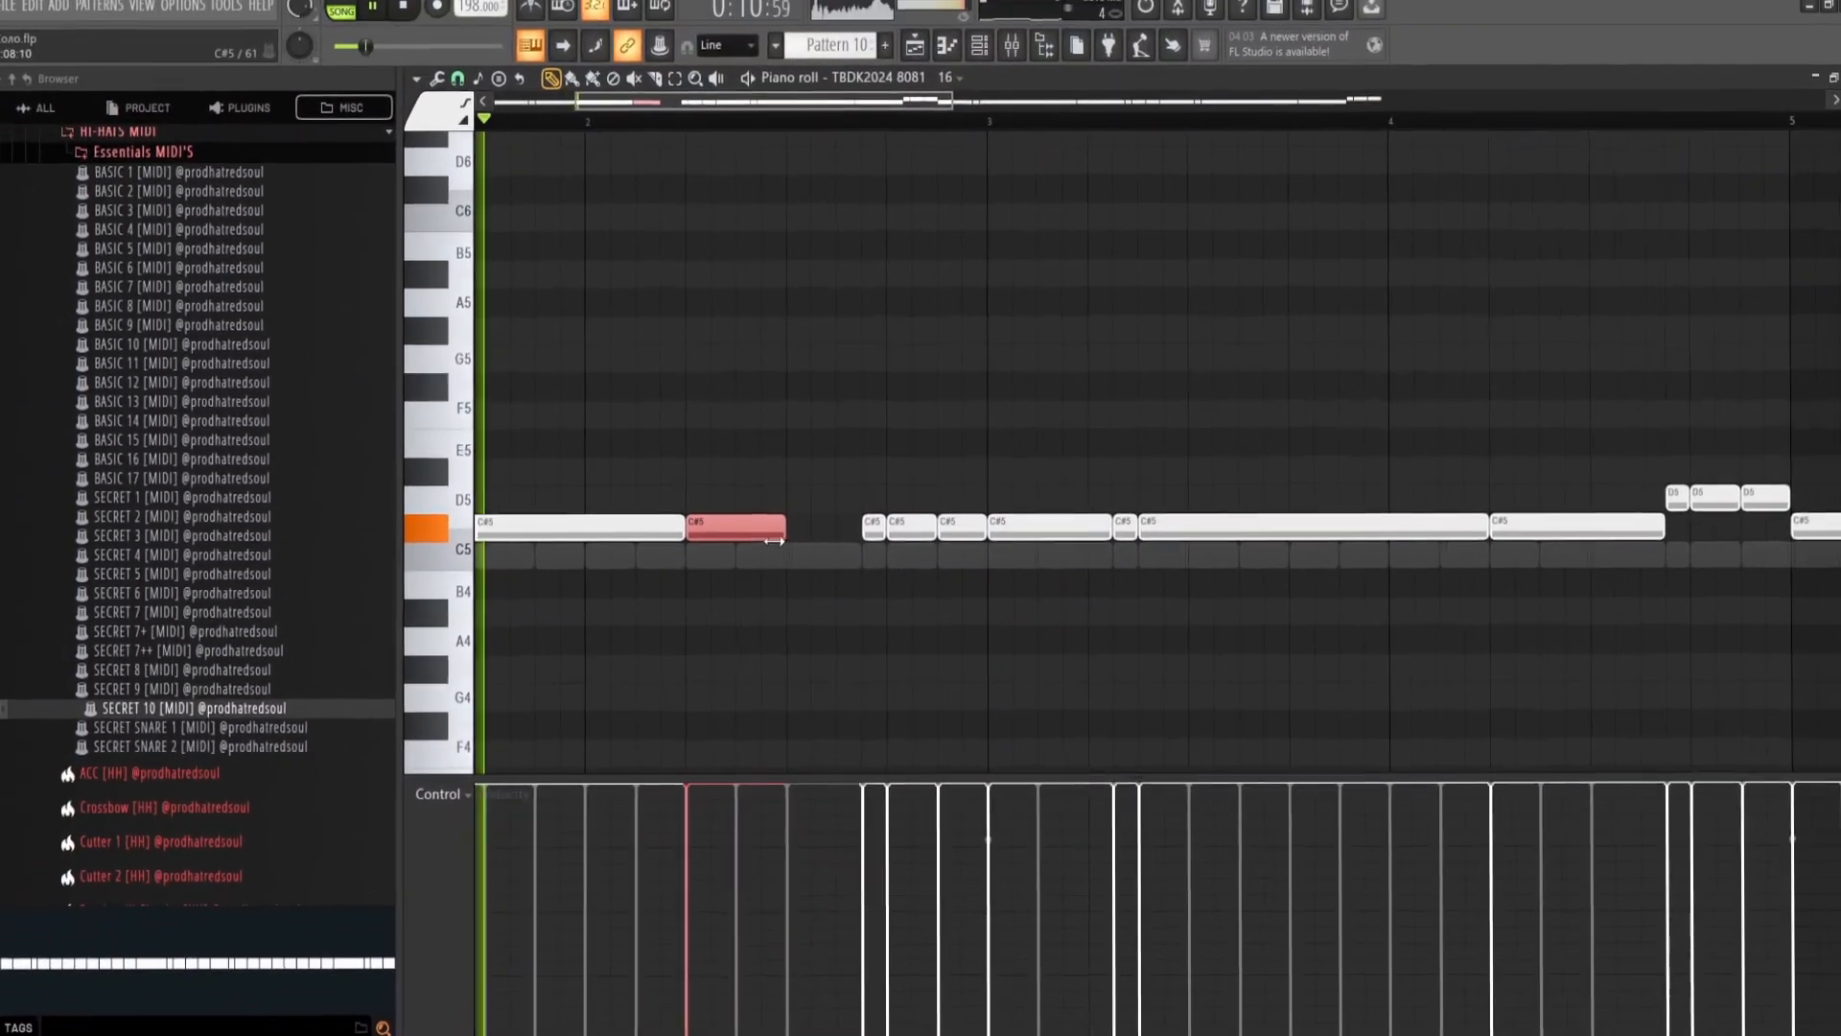
key("space")
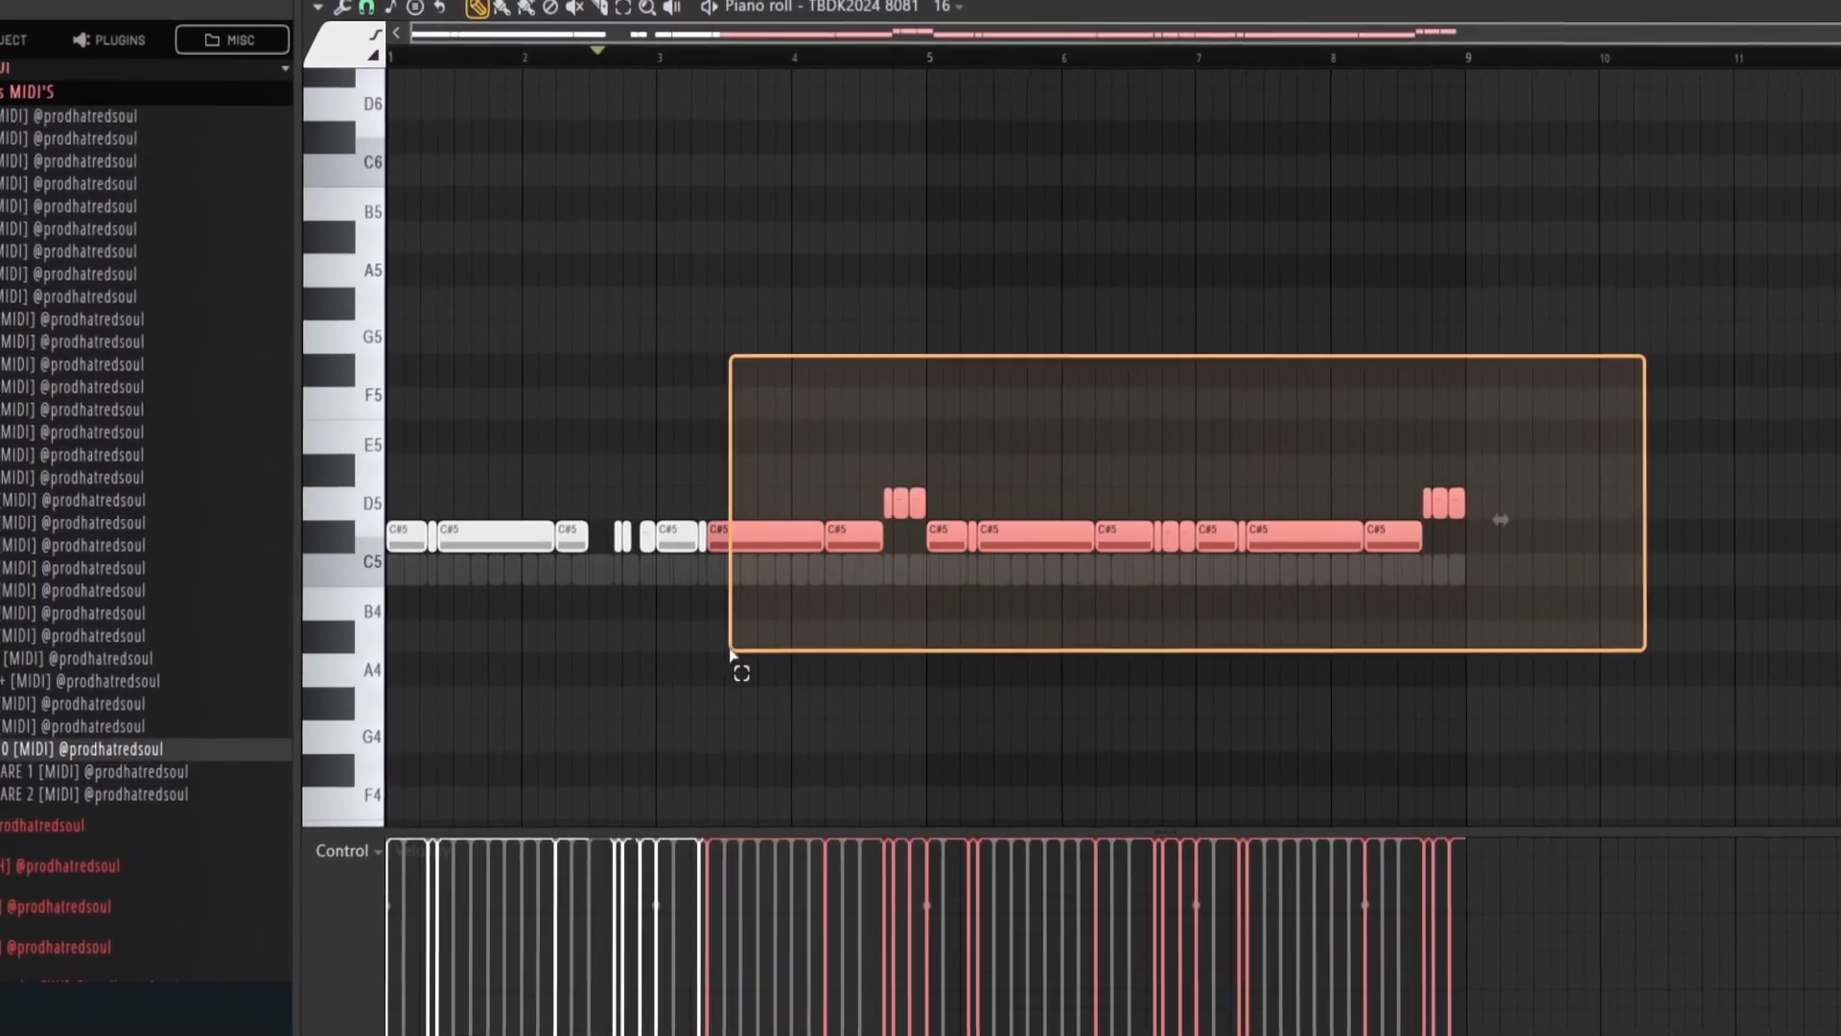
left_click_drag(730, 652, 743, 656)
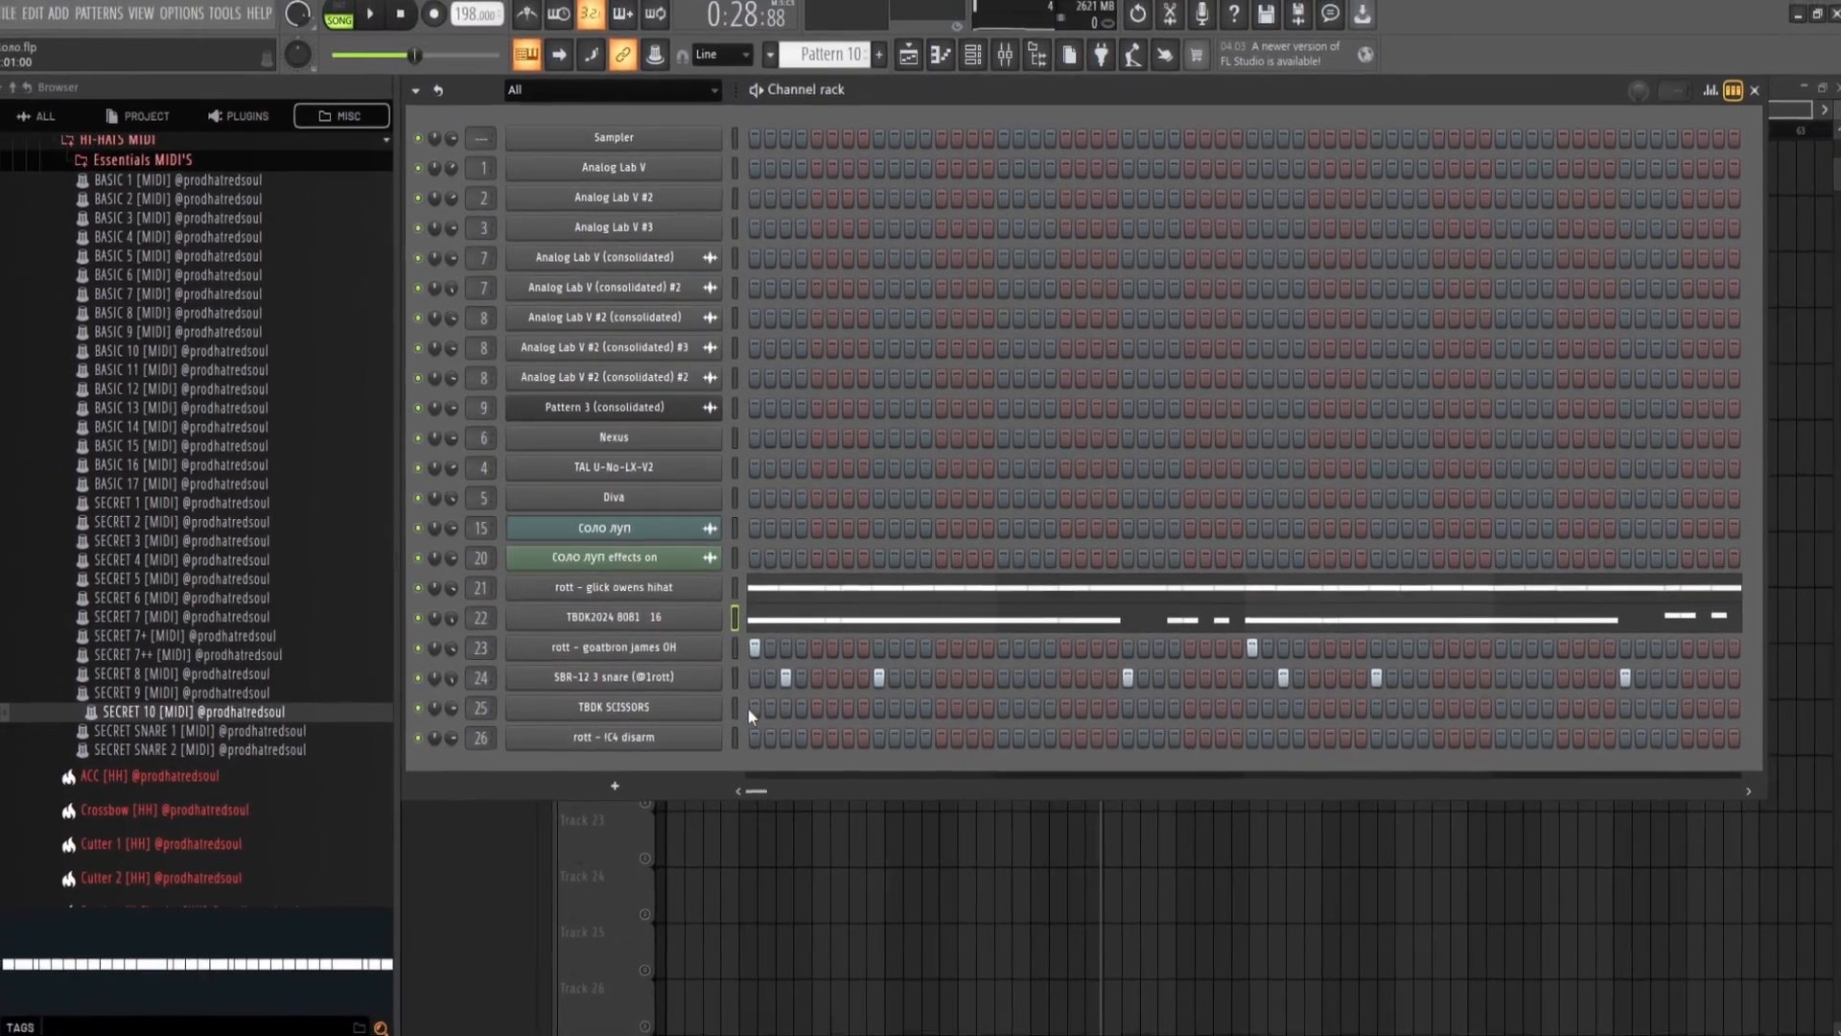
Step: Check the TBDK SCISSORS and rott - !C4 disarm samples and place each one on the pattern's first step
left_click(687, 715)
key("Escape")
left_click(676, 748)
left_click(614, 392)
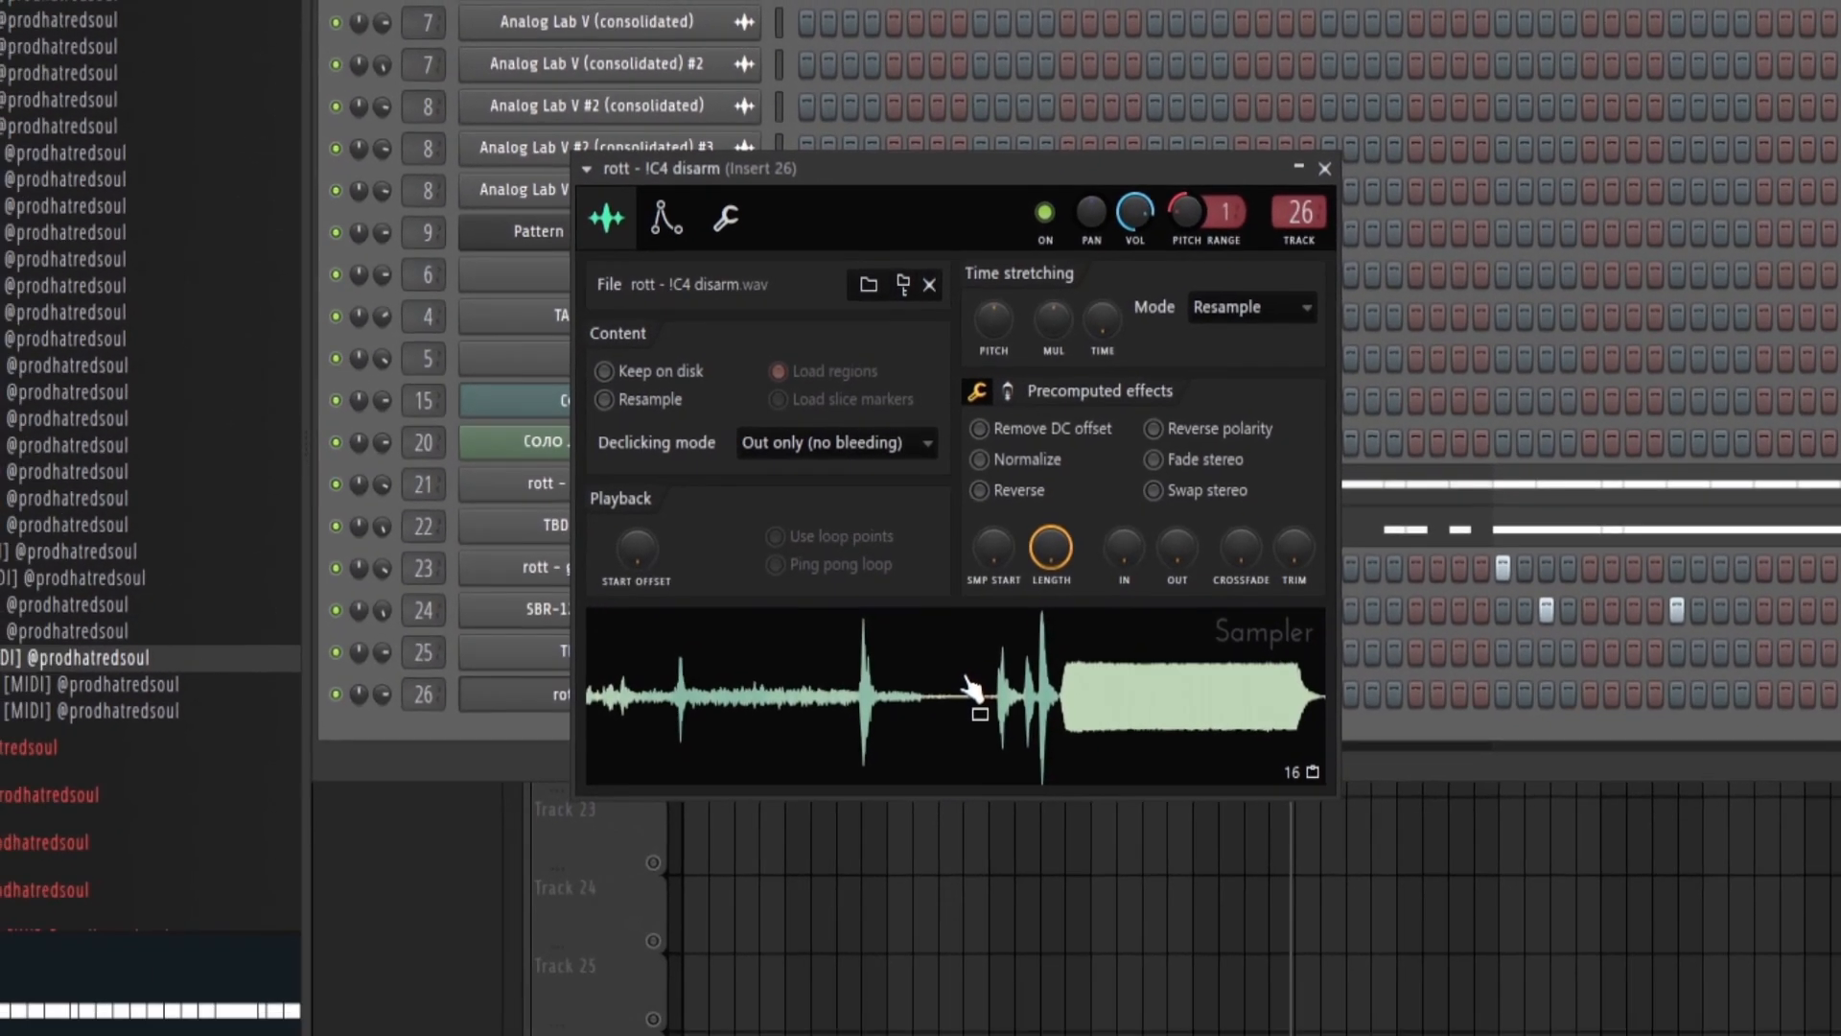
key("Escape")
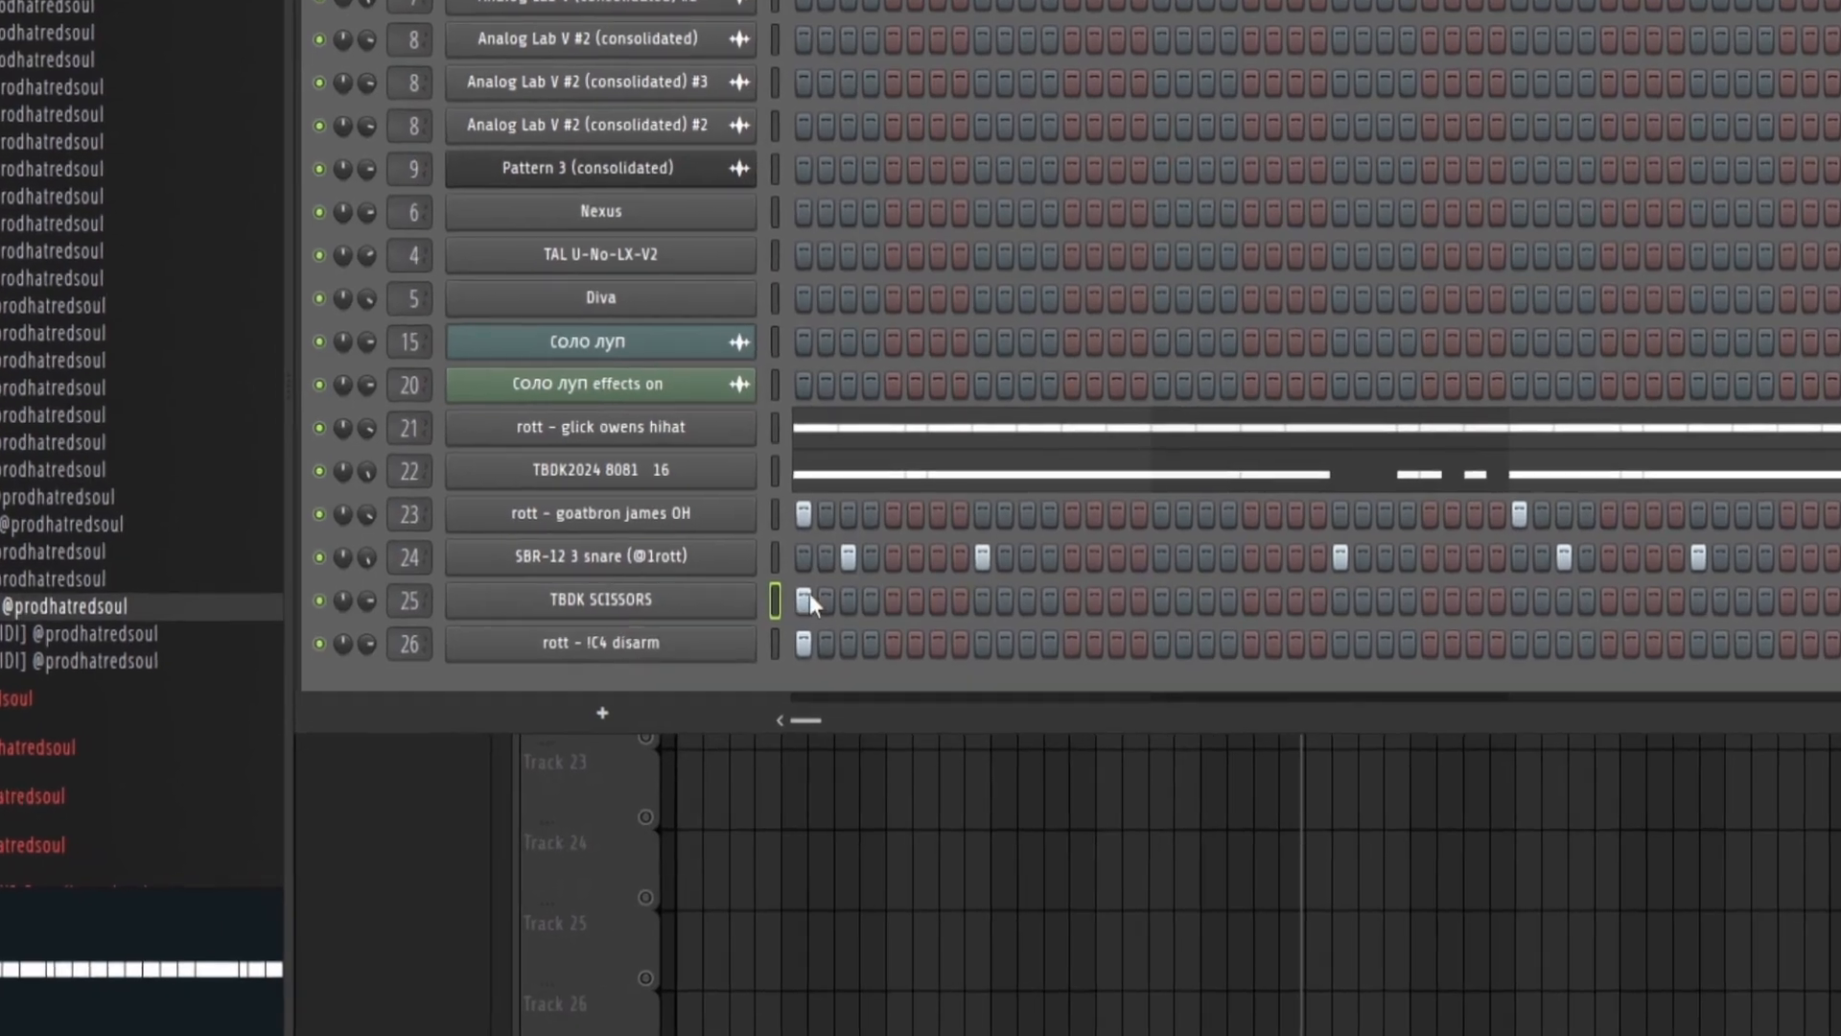
Step: Transpose the effect sample's opening hit down to A#3 in its piano roll
right_click(809, 686)
left_click(809, 726)
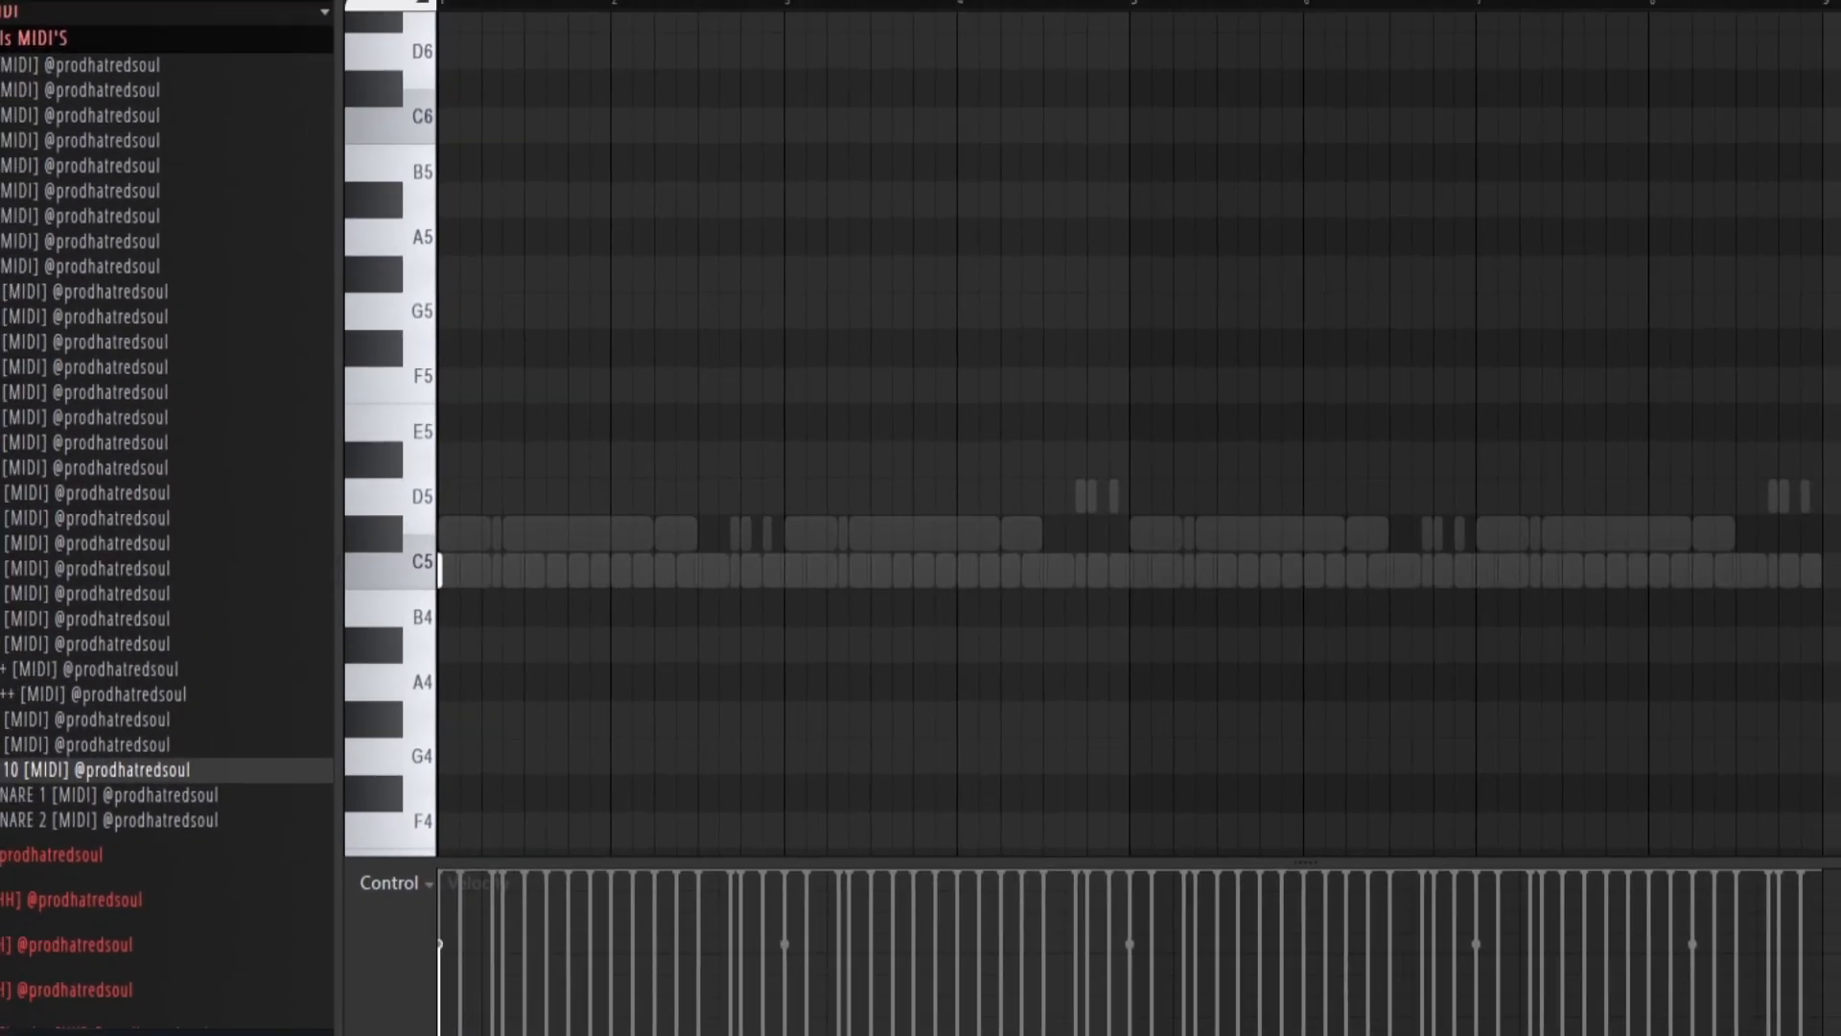
scroll(738, 240, "up", 5)
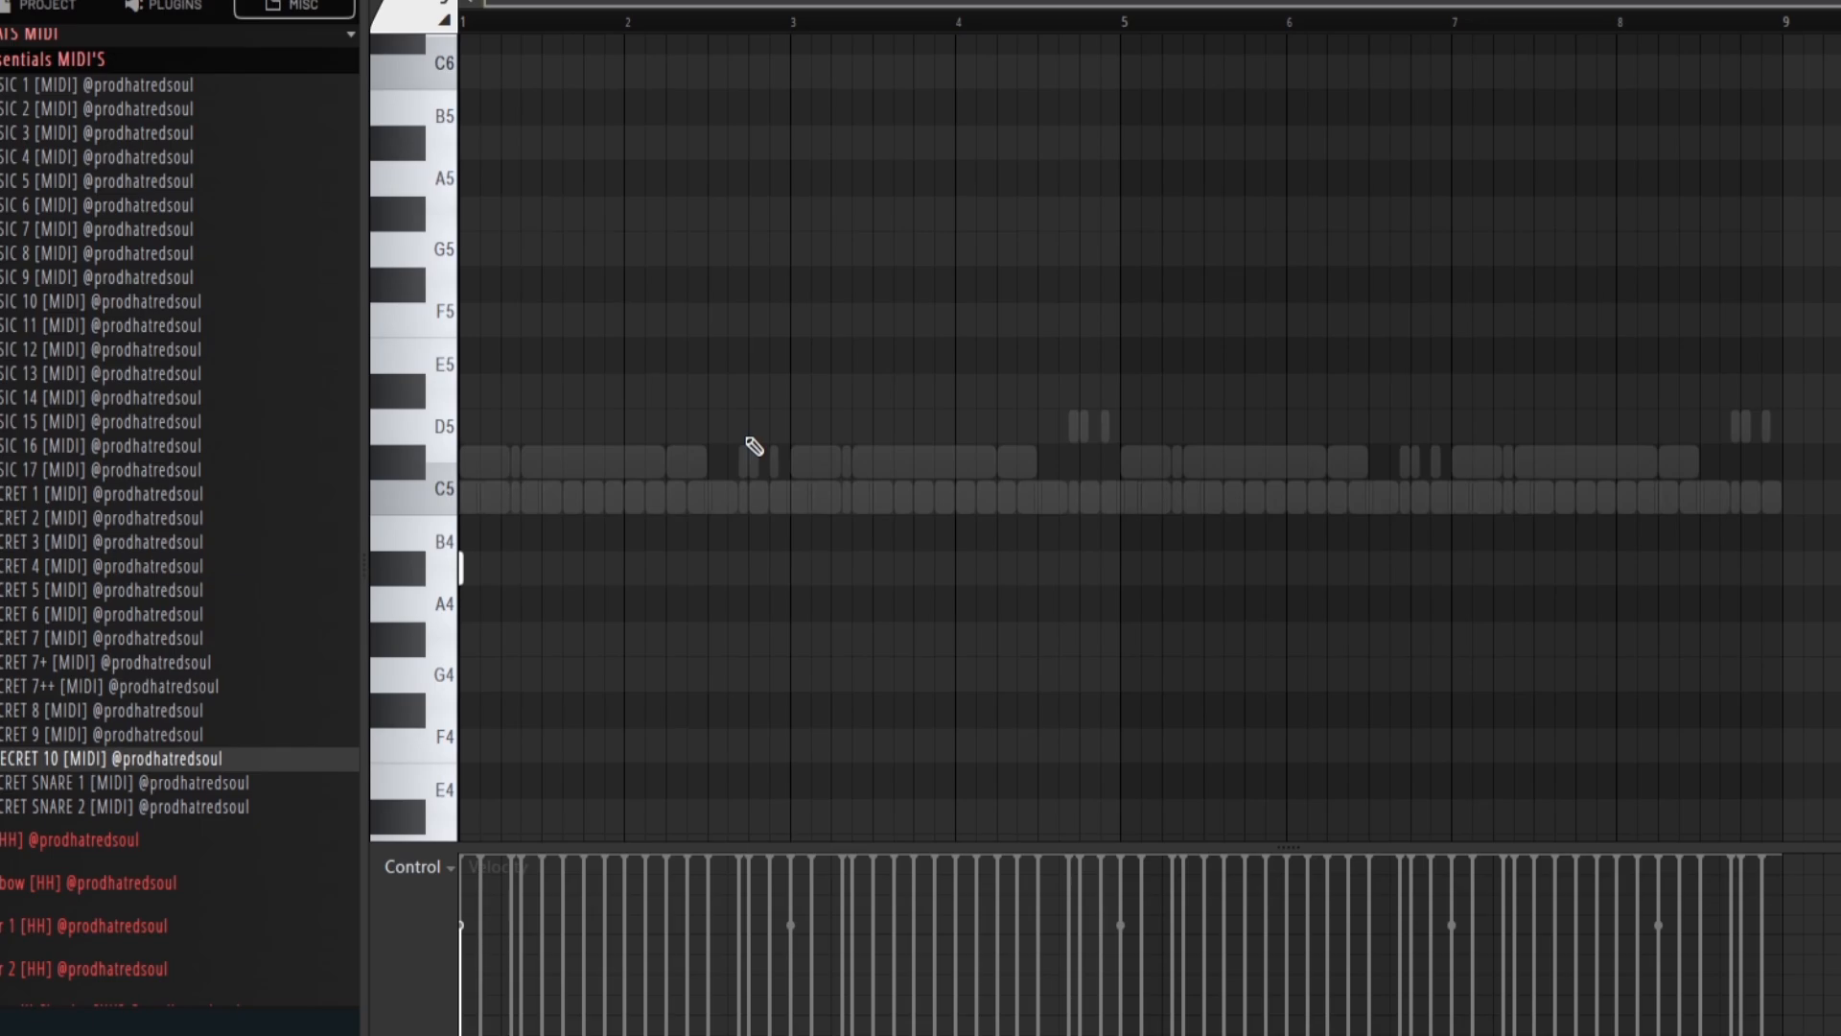
scroll(792, 412, "down", 5)
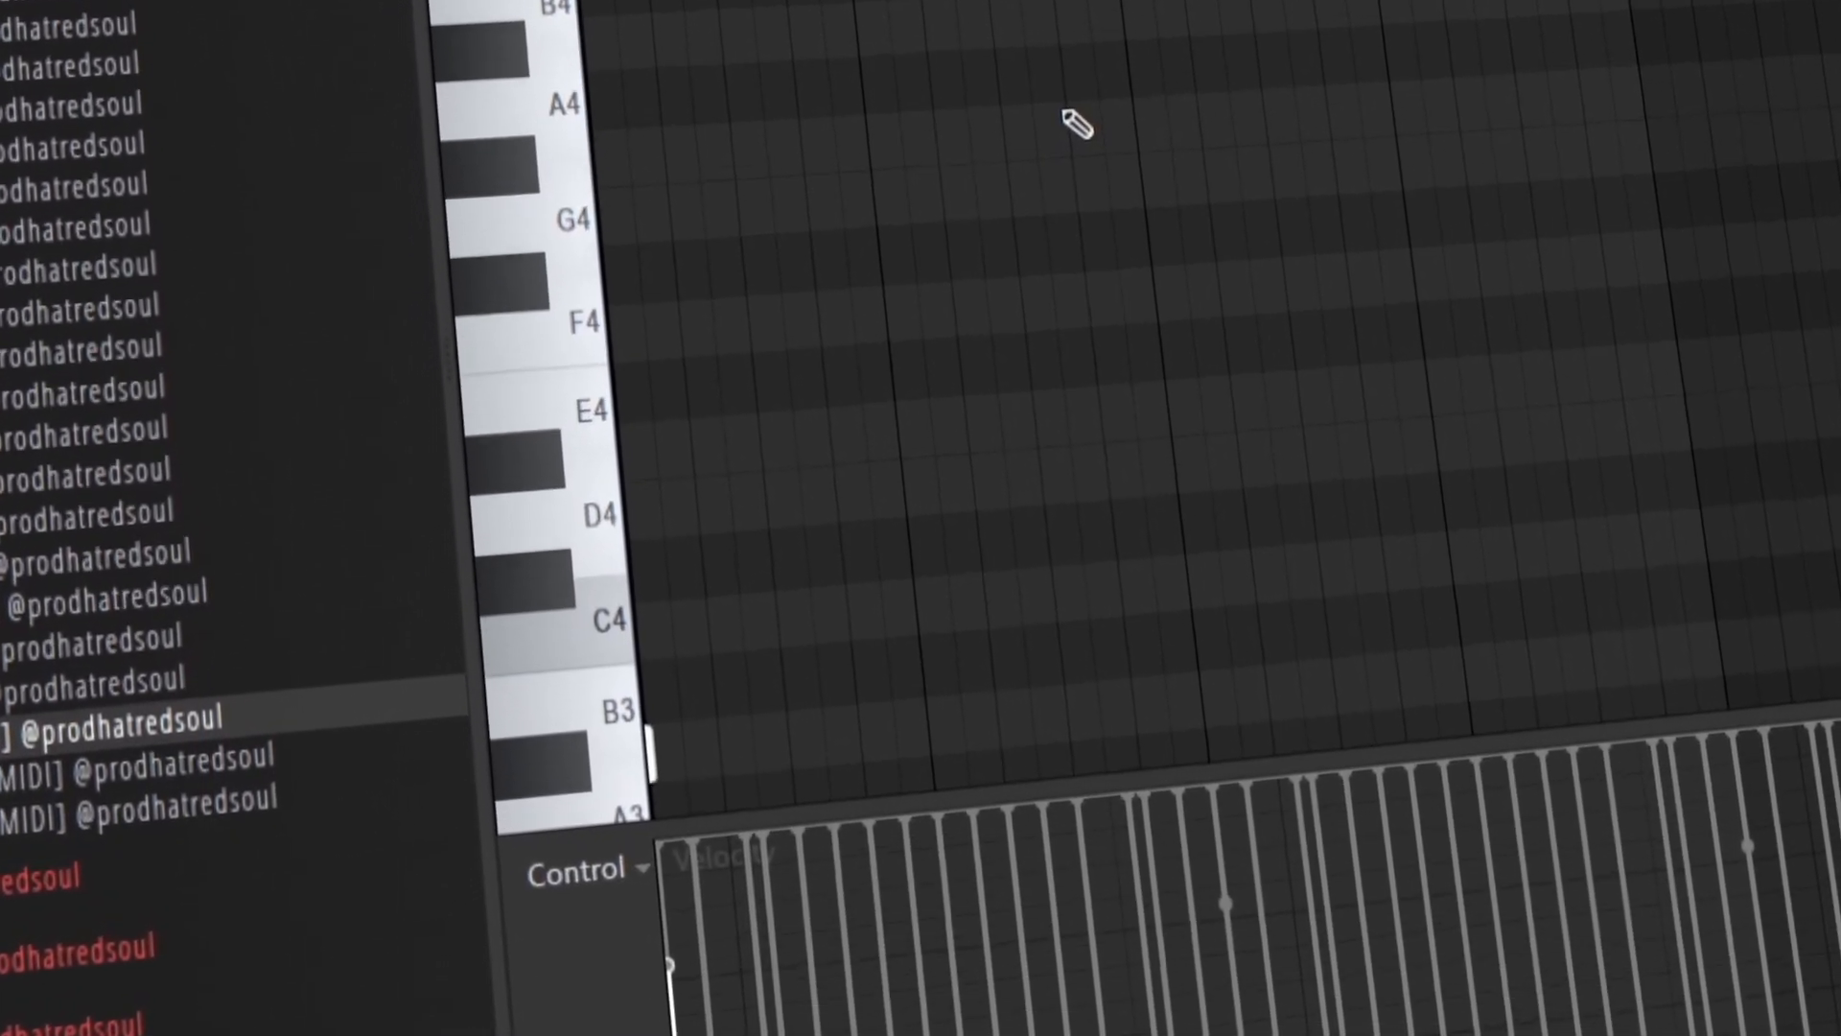
Step: Add rising three-note Almond Hihat rolls in bars 2 and 4, and lay out the drum patterns on separate playlist tracks
key("space")
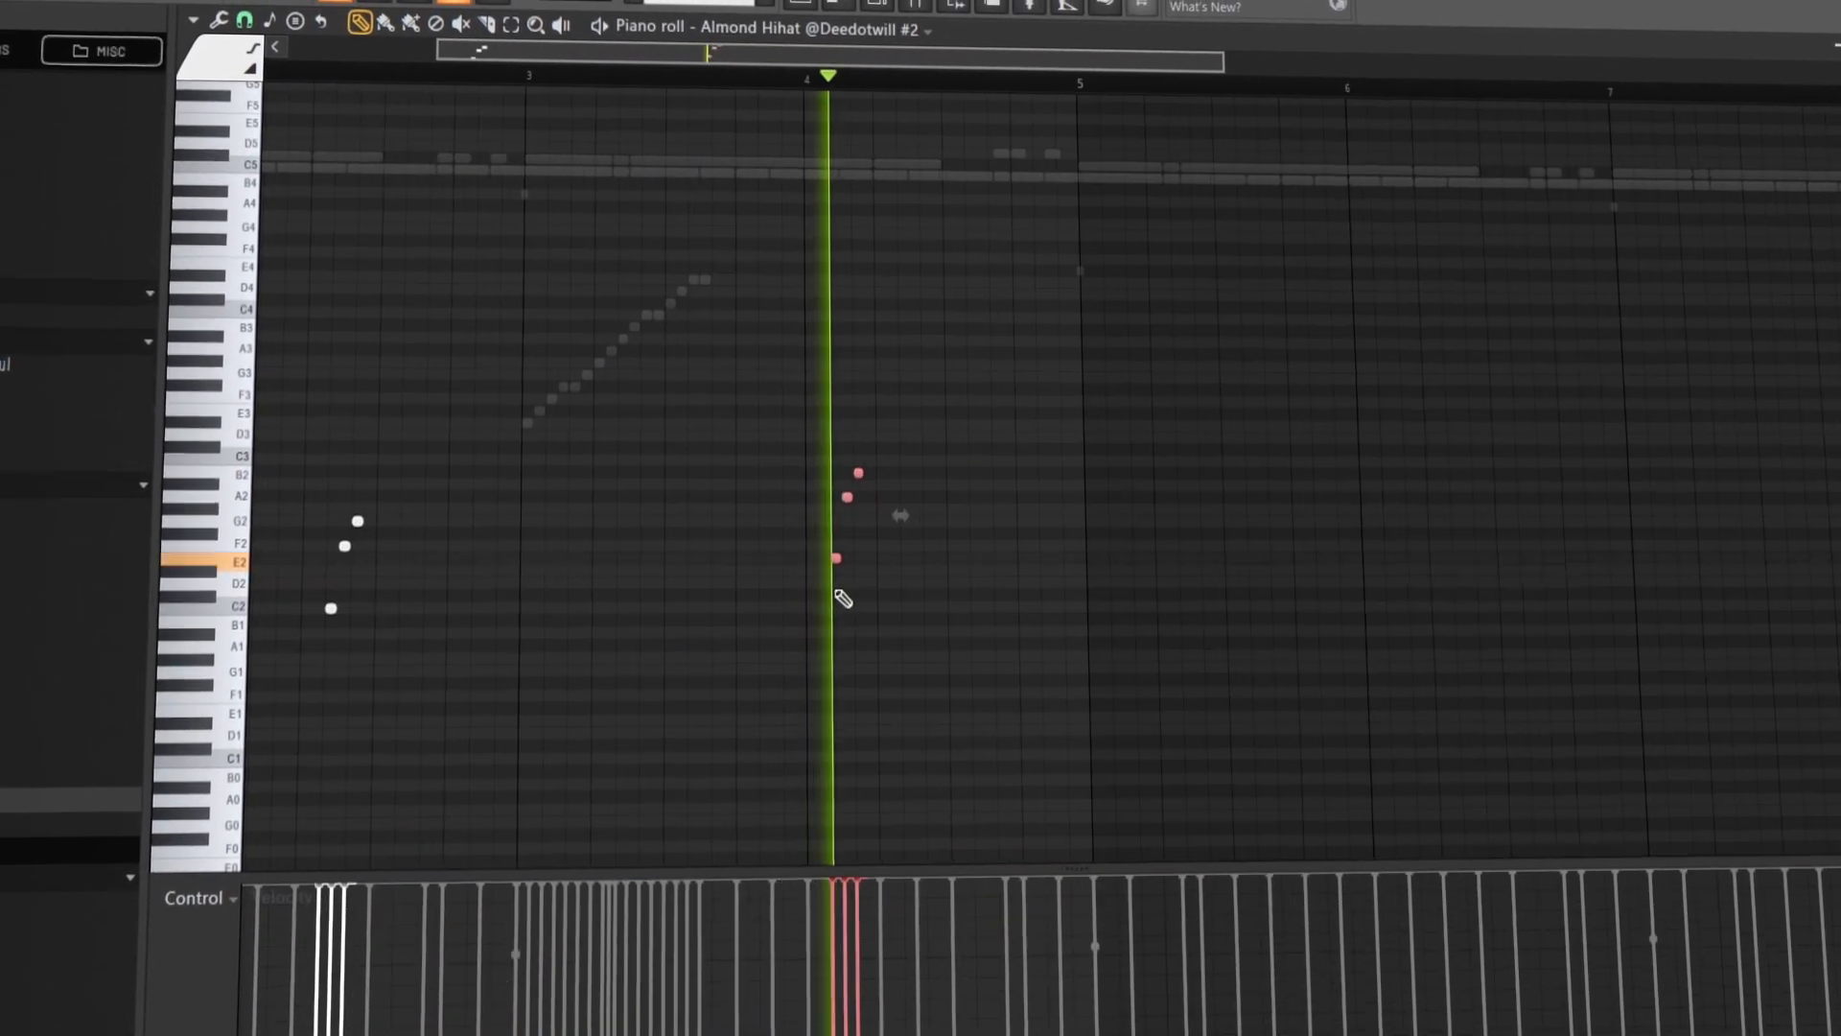
scroll(837, 592, "up", 3)
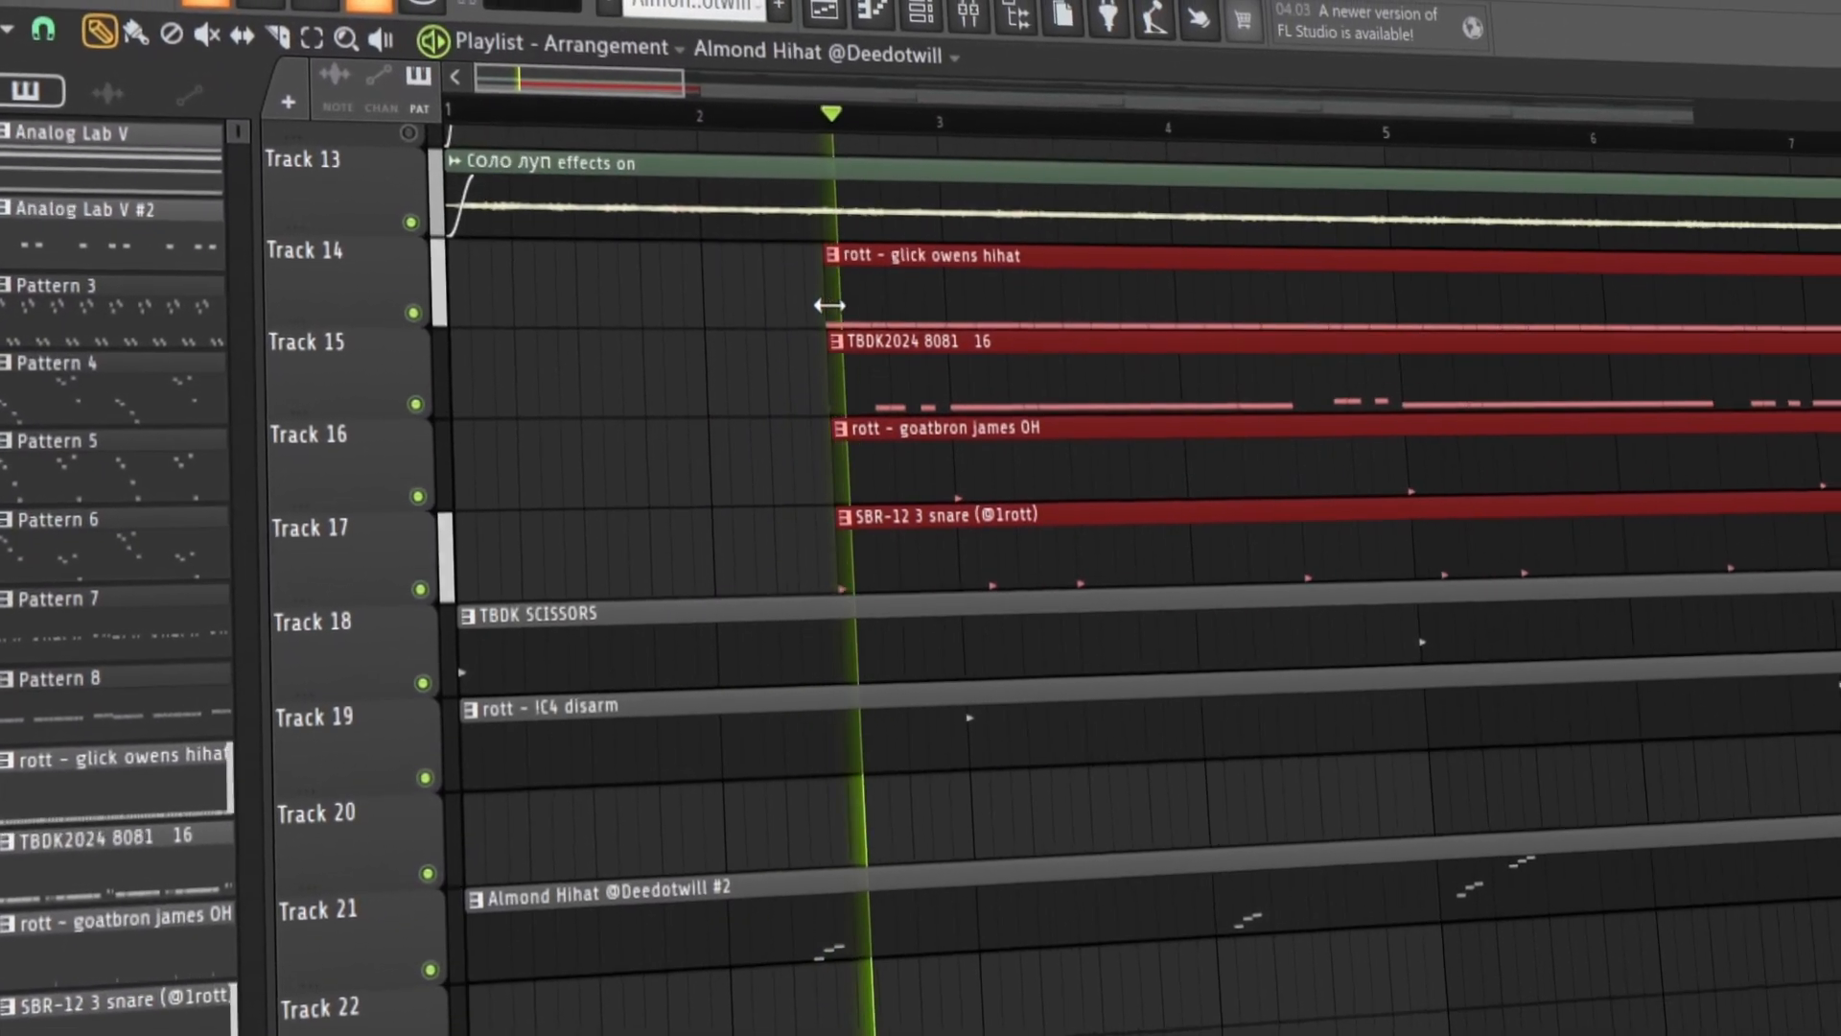
scroll(767, 841, "down", 3)
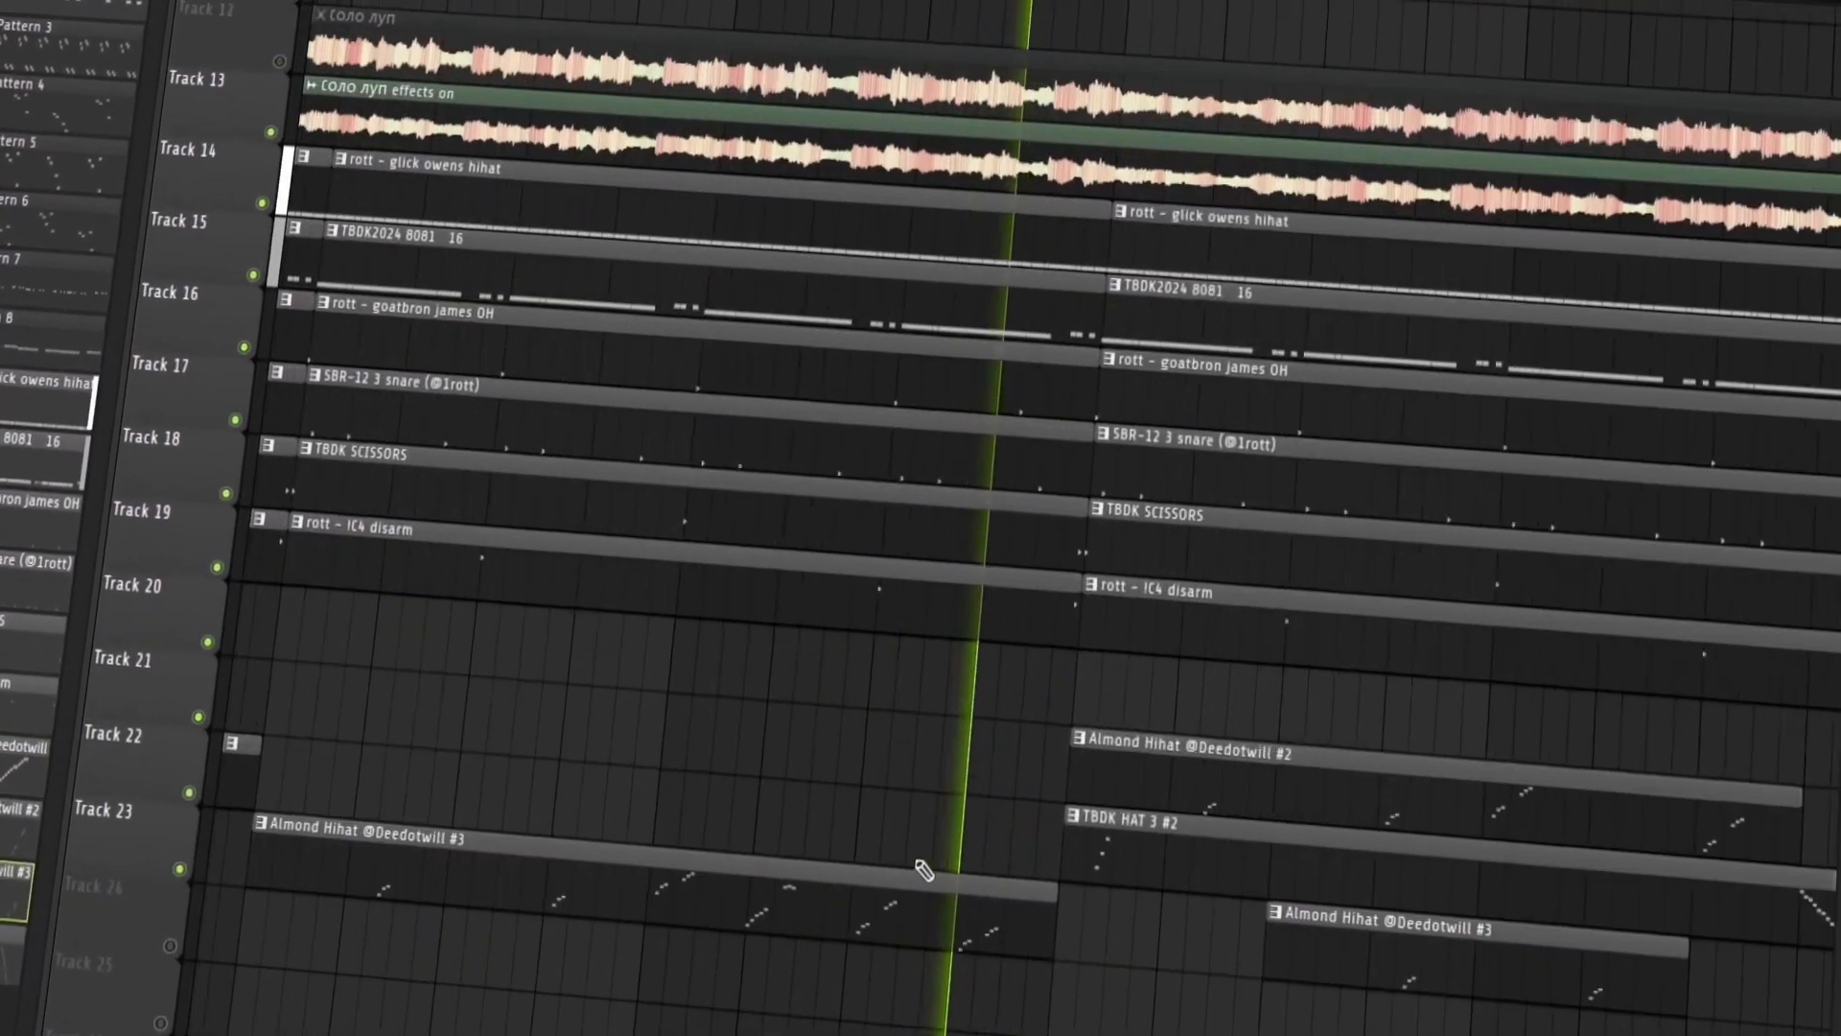
Step: Shorten the end of the long Almond Hihat #3 clip on Track 23, and open the TBDK HAT 3 #2 pattern's notes
left_click(926, 871, "ctrl")
left_click_drag(1041, 936, 971, 927)
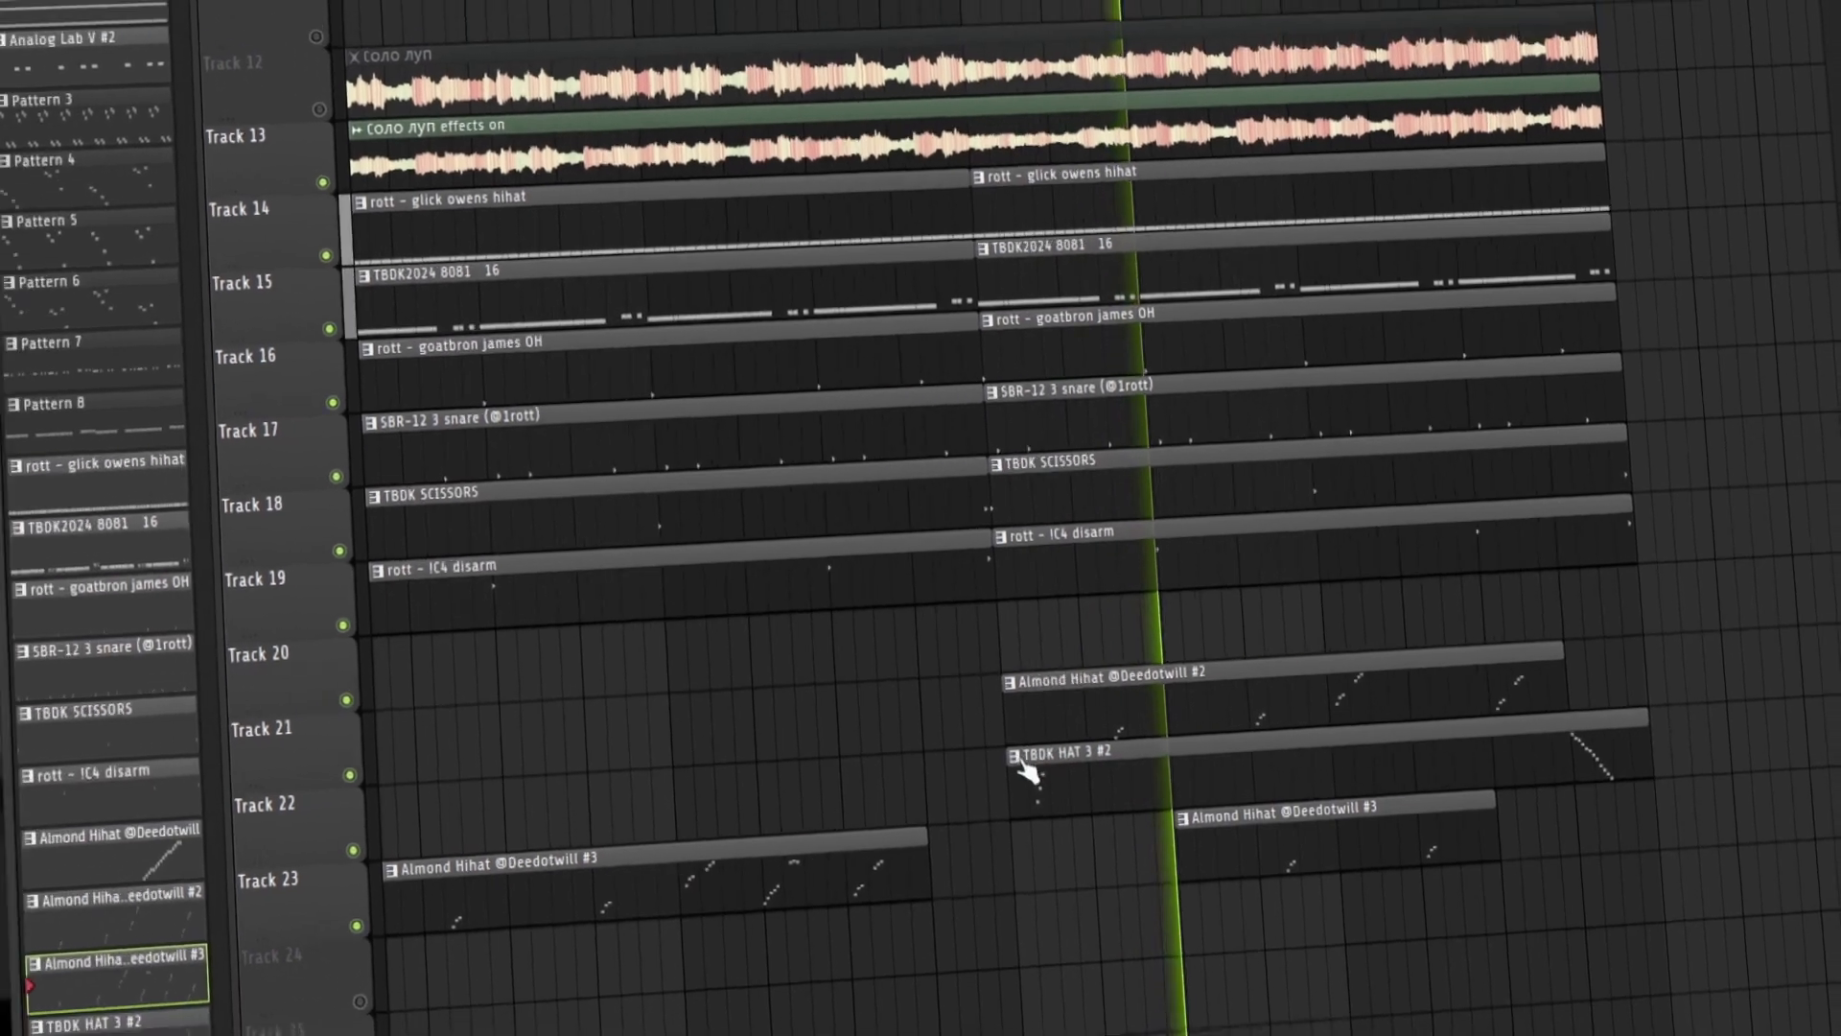
left_click(1055, 743)
left_click(1196, 906)
double_click(1200, 799)
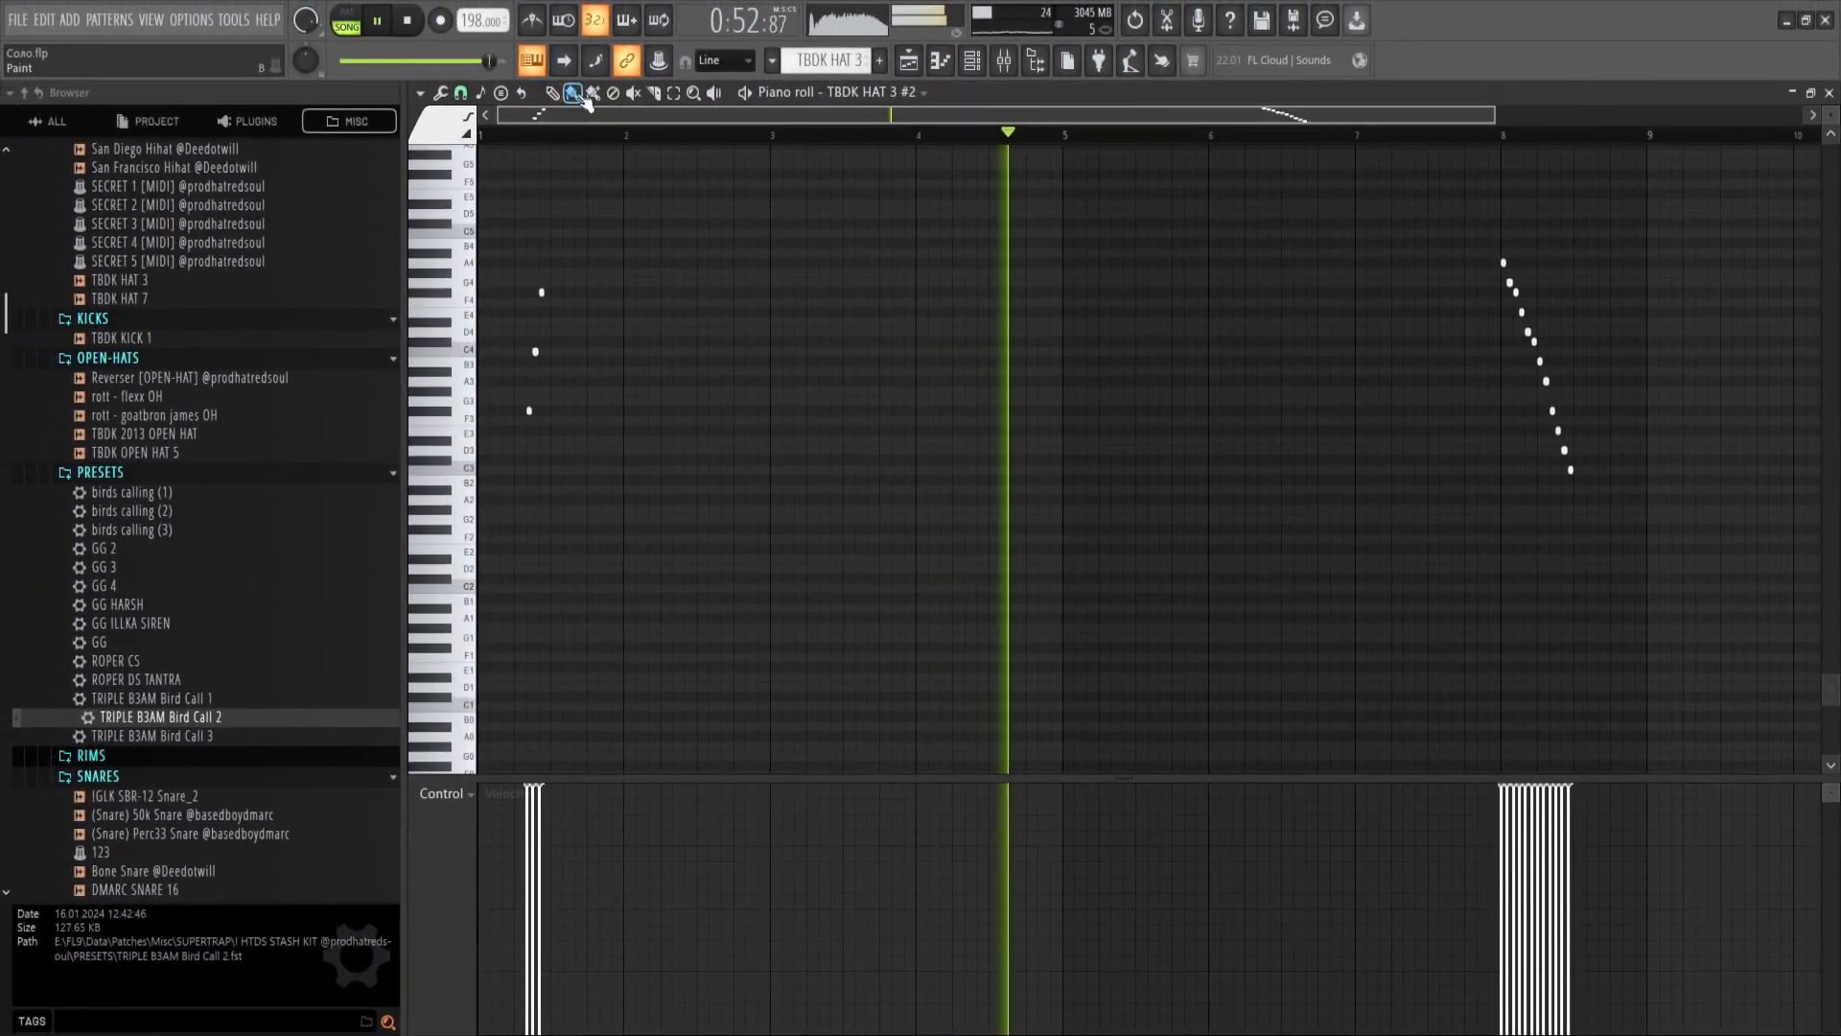
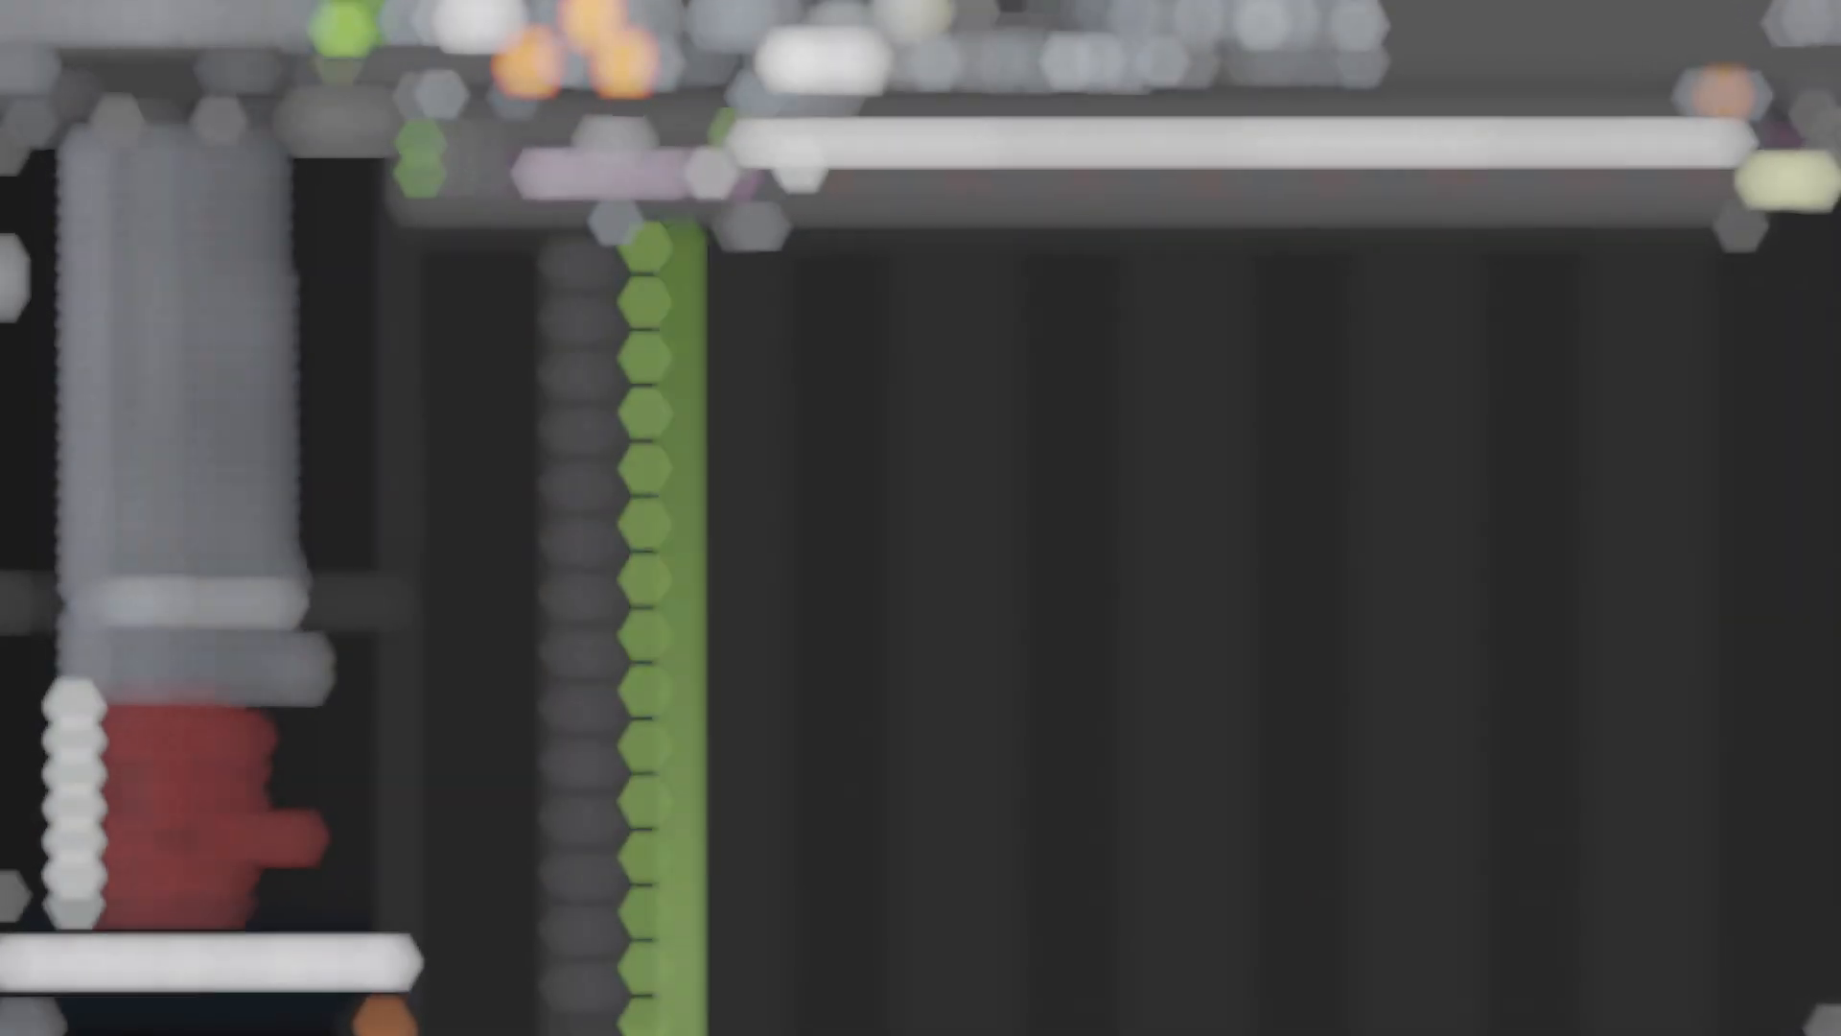
left_click(1726, 94)
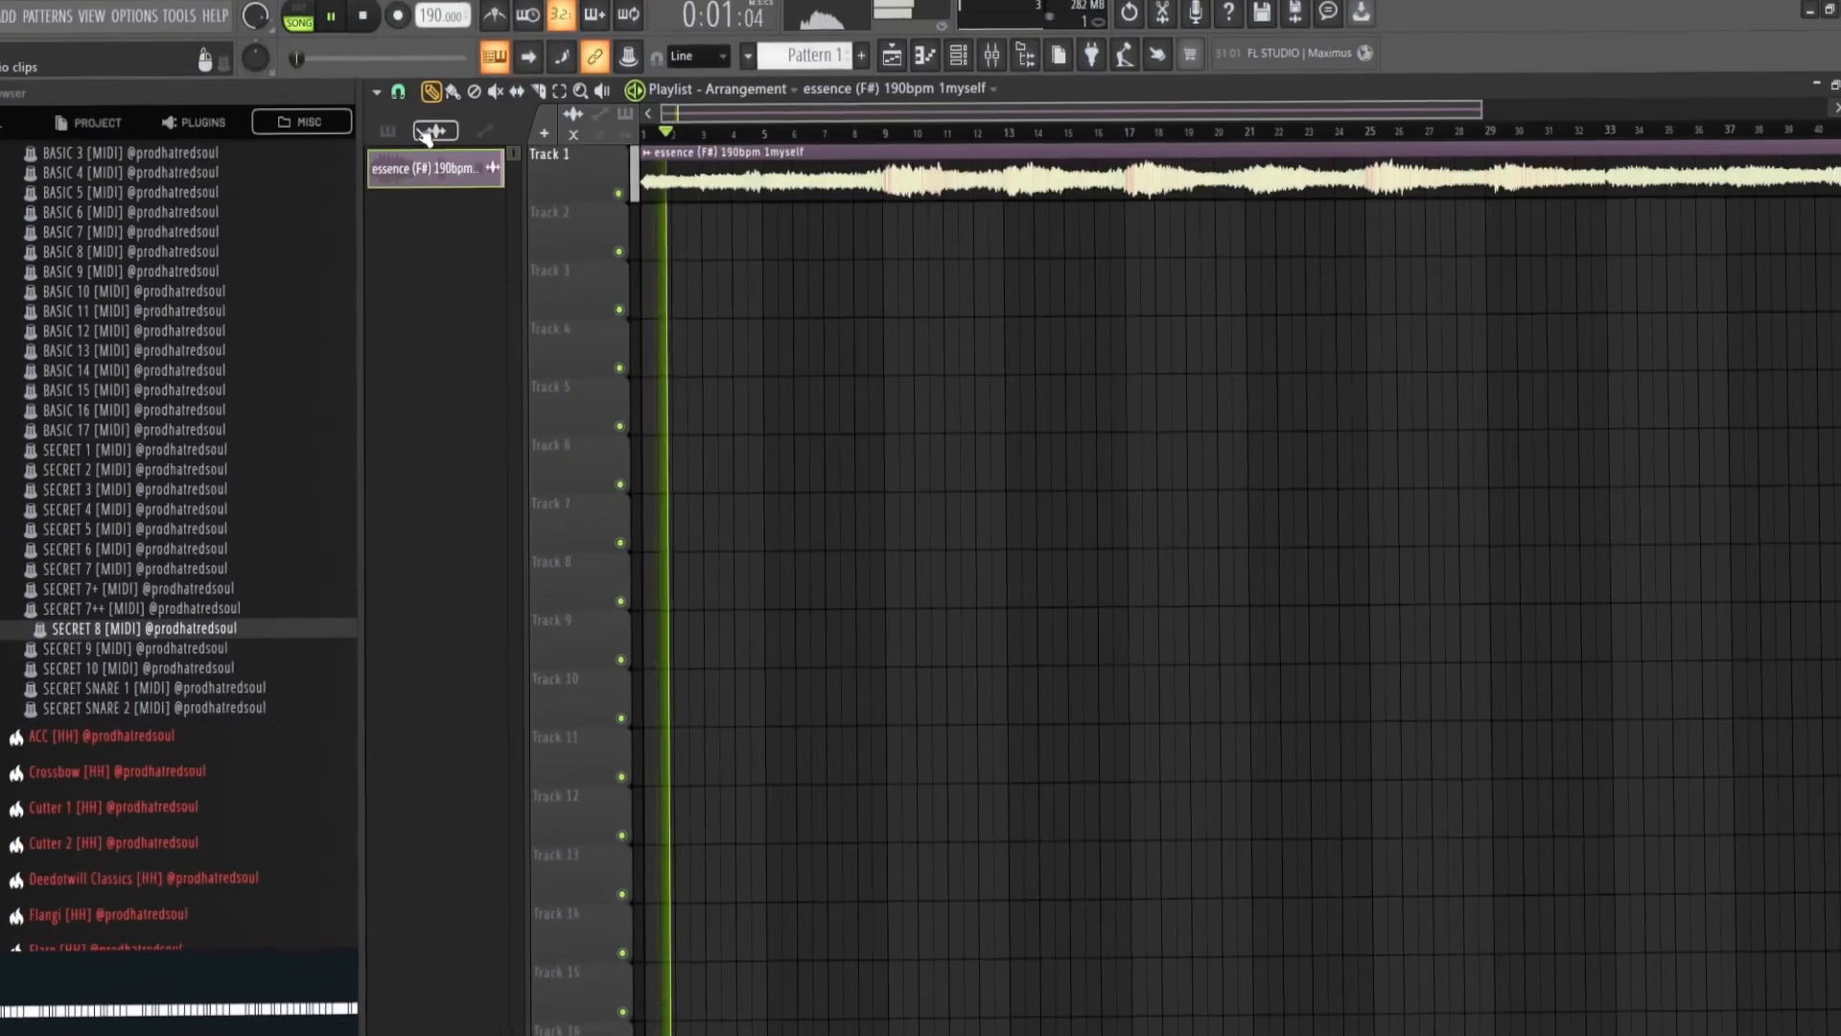
left_click(425, 119)
left_click(675, 225)
left_click(971, 61)
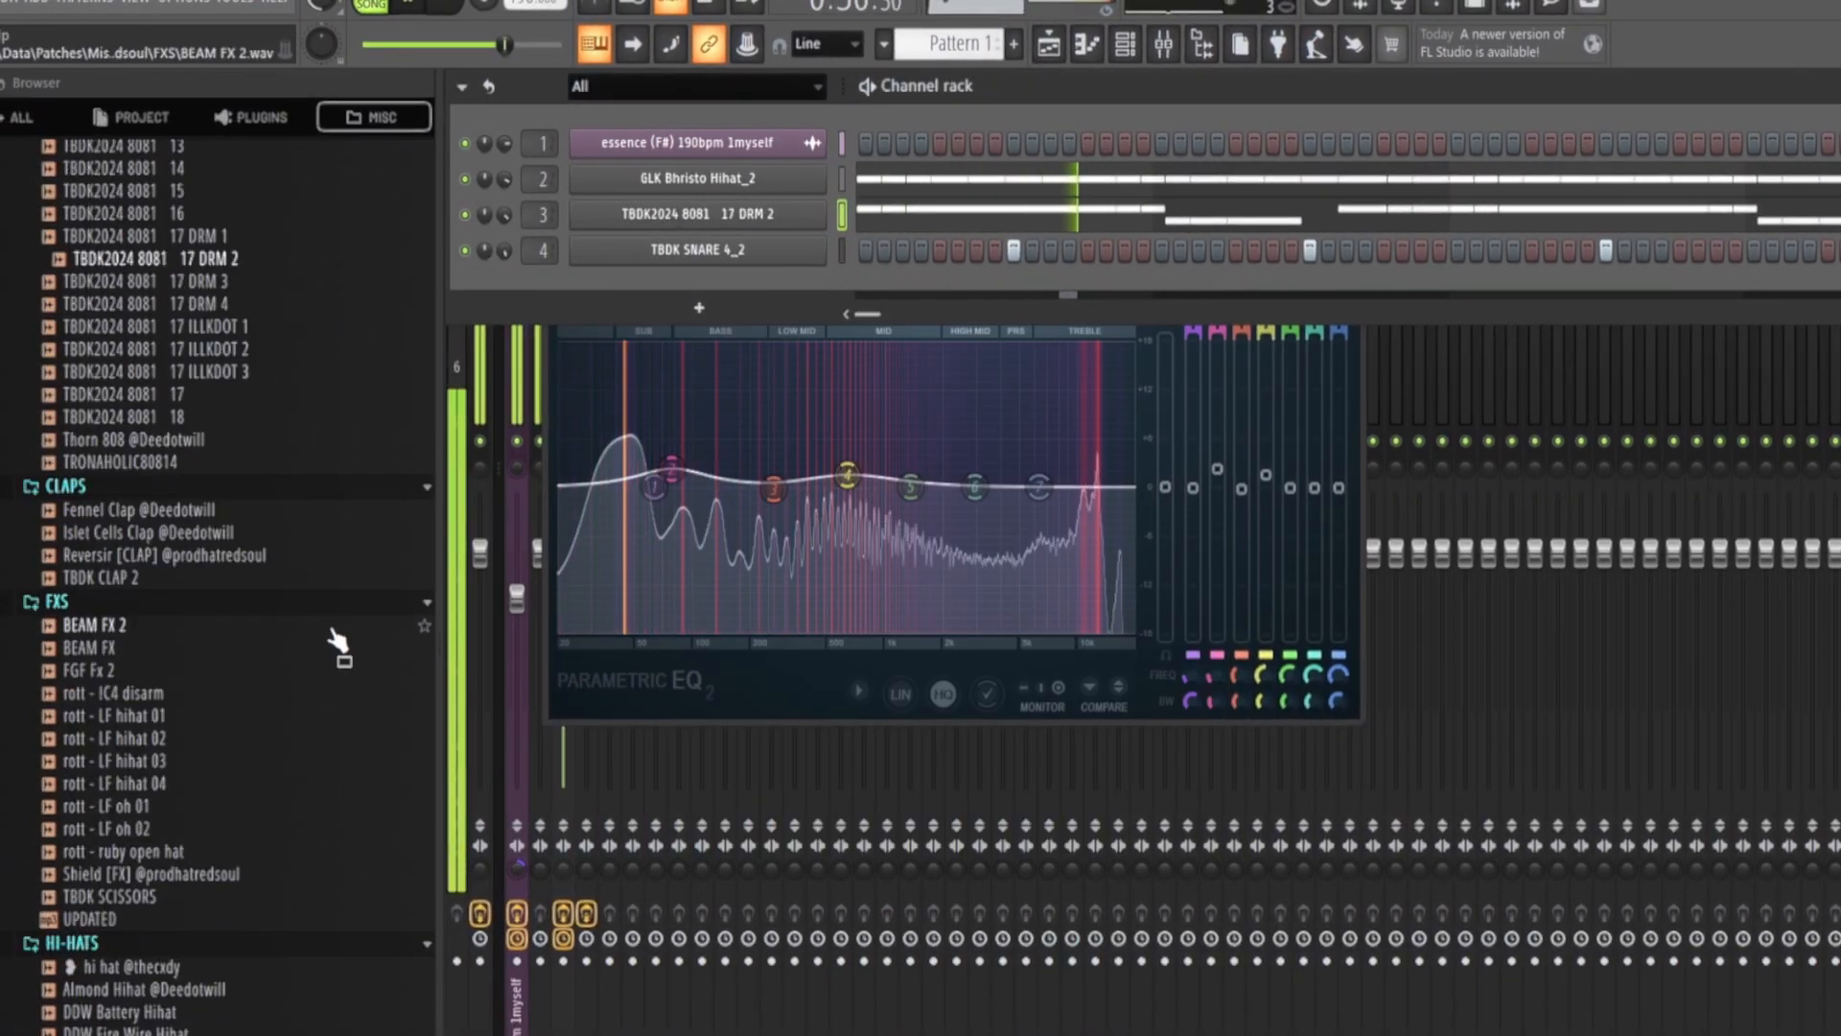
Step: Close the Parametric EQ 2, add the TBDK SCISSORS sample as a new channel, and change its mixer track assignment
left_click(1357, 329)
left_click(1349, 289)
scroll(330, 451, "down", 4)
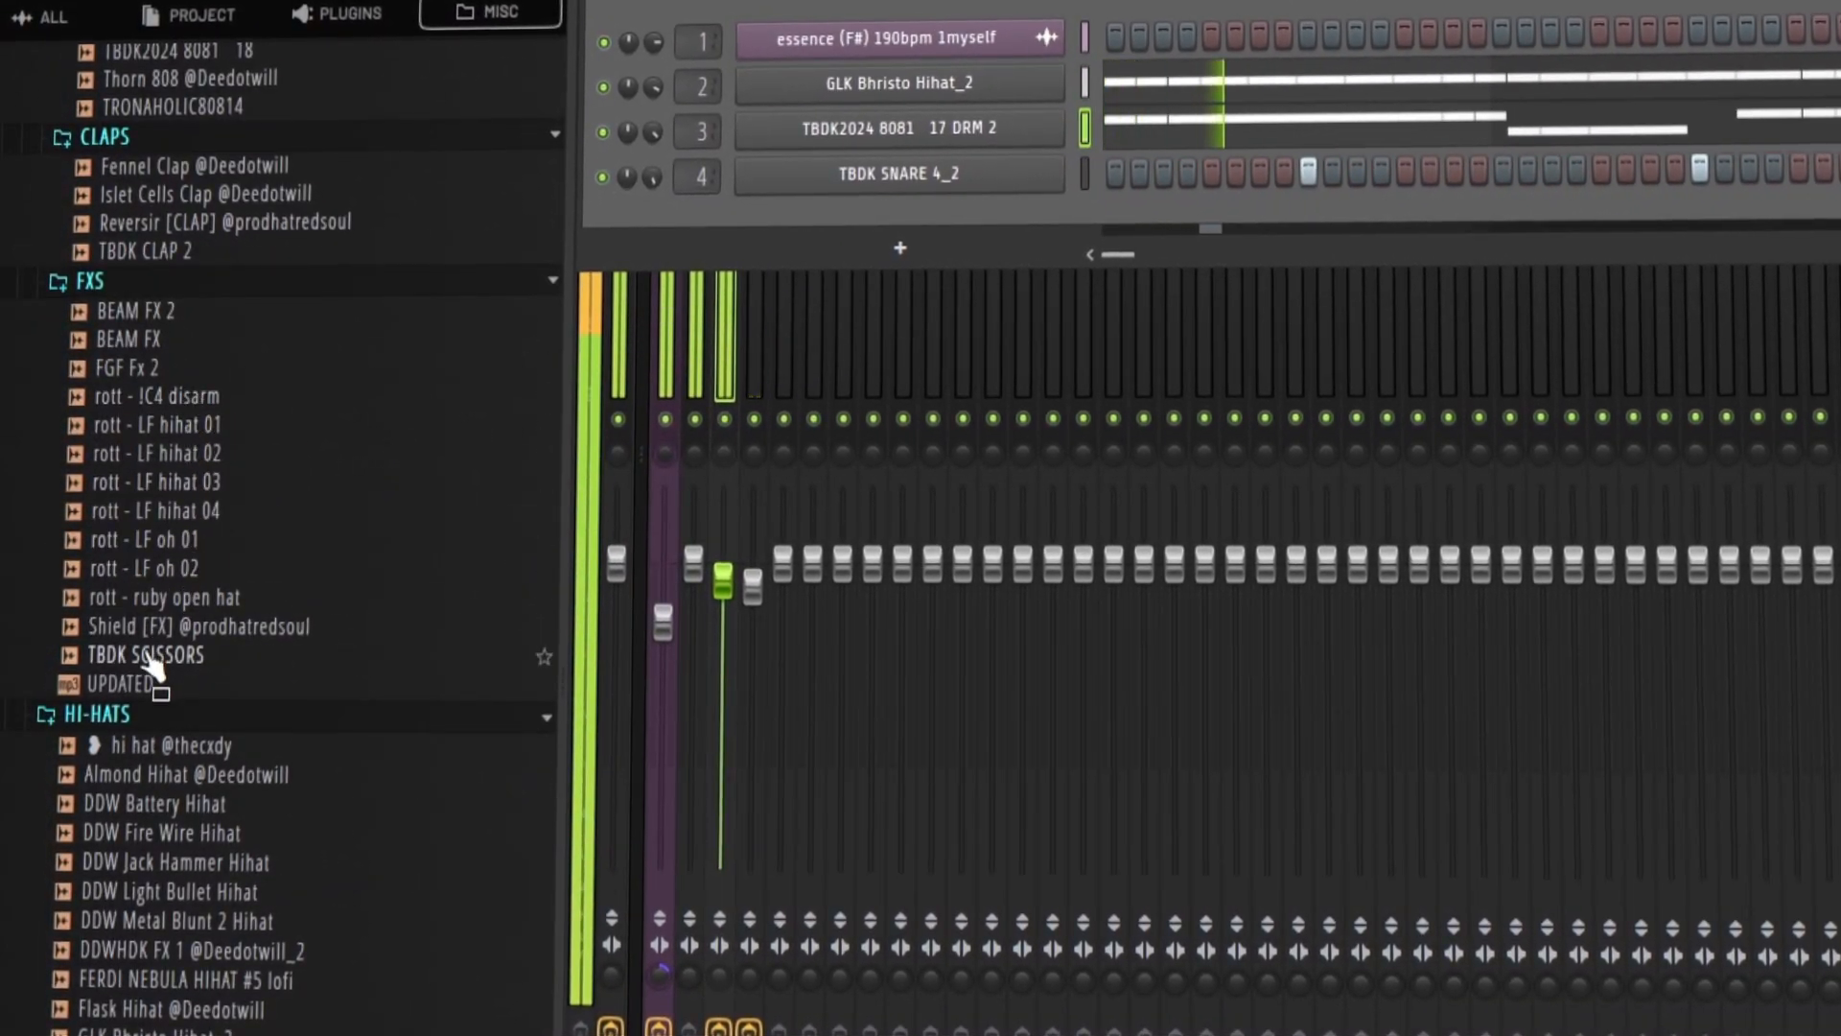
left_click_drag(154, 667, 1054, 218)
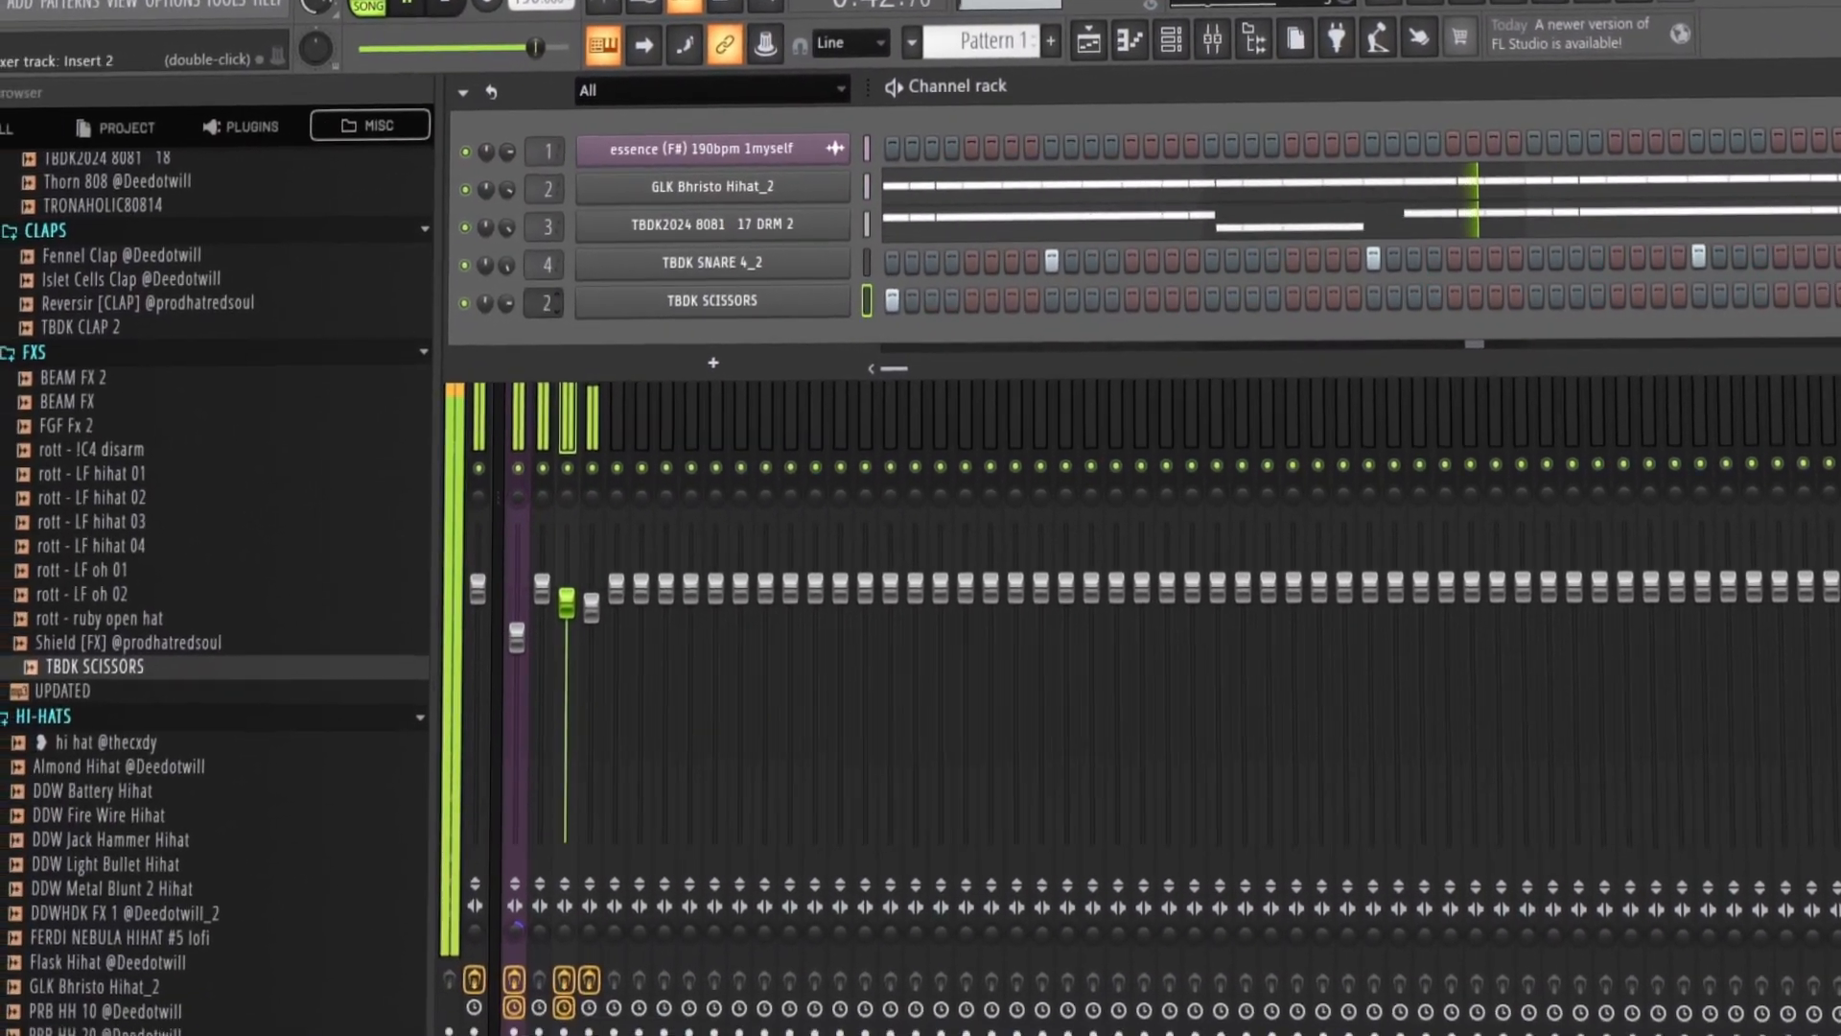
left_click_drag(544, 302, 544, 283)
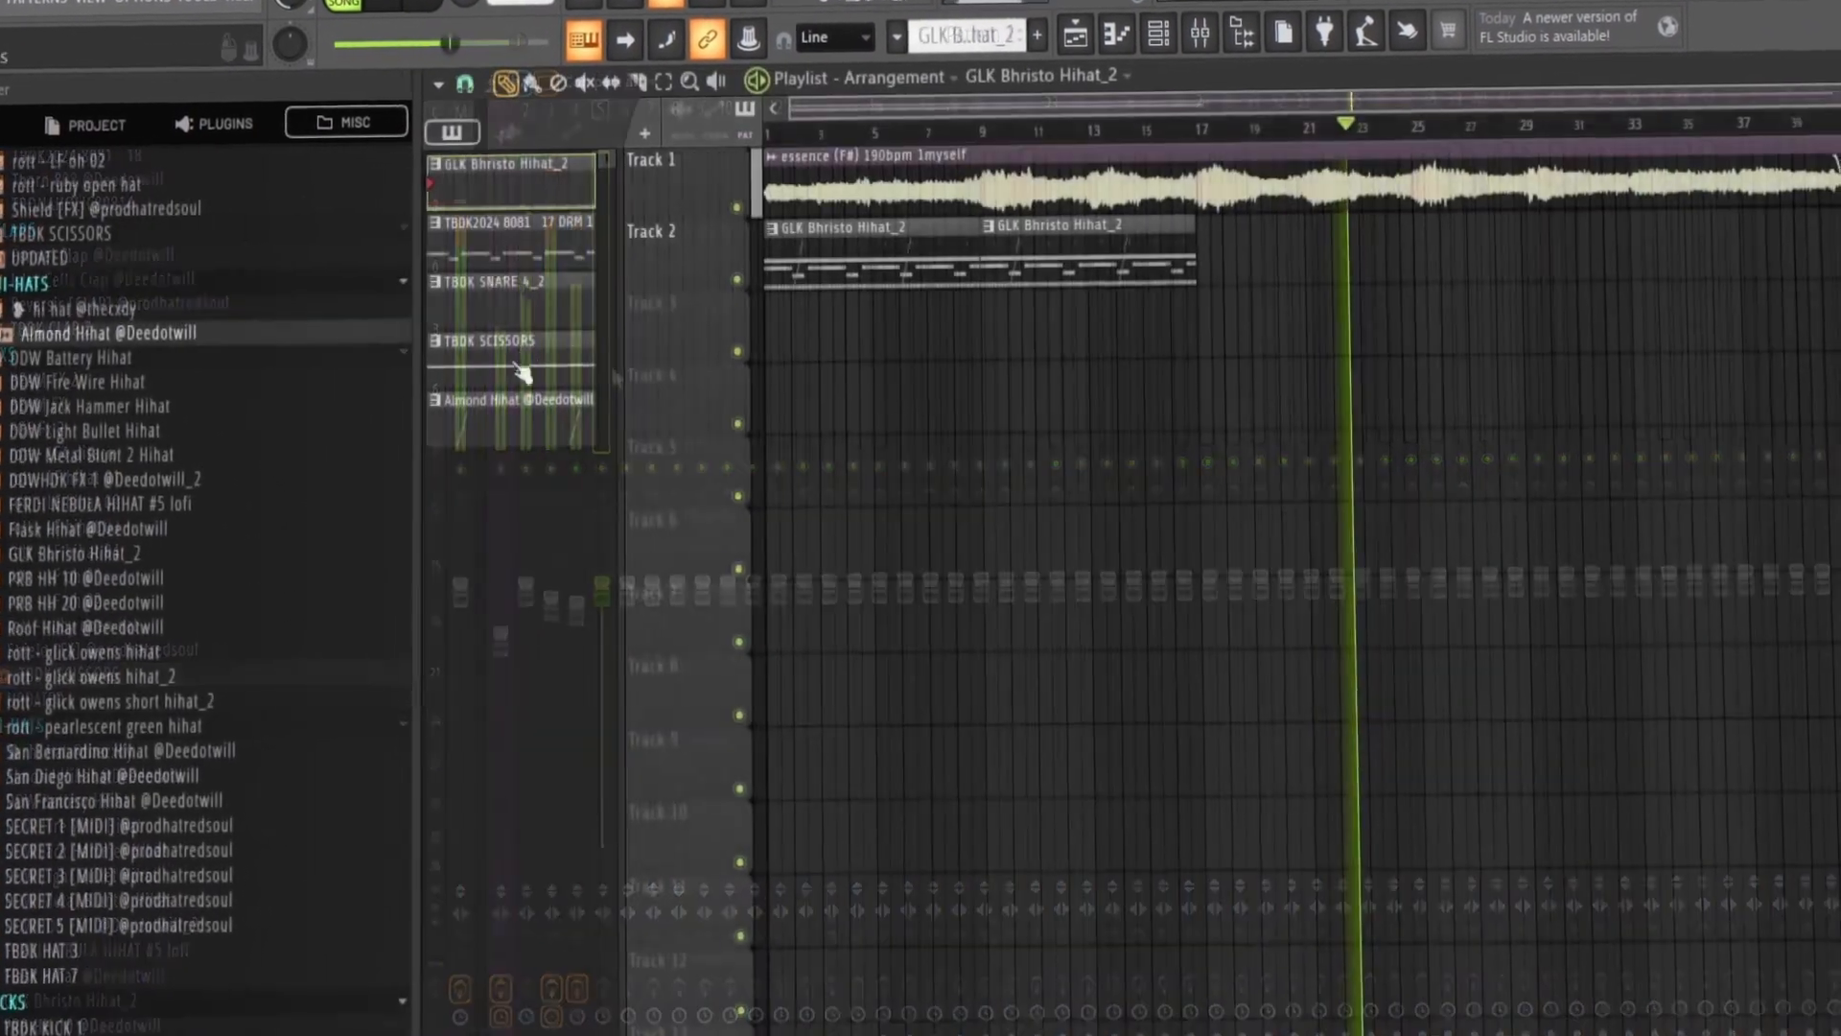
Step: Place the separate drum patterns on Tracks 4 to 8 and duplicate the block along the full length of the melody
left_click_drag(520, 398, 828, 370)
key("ctrl+b")
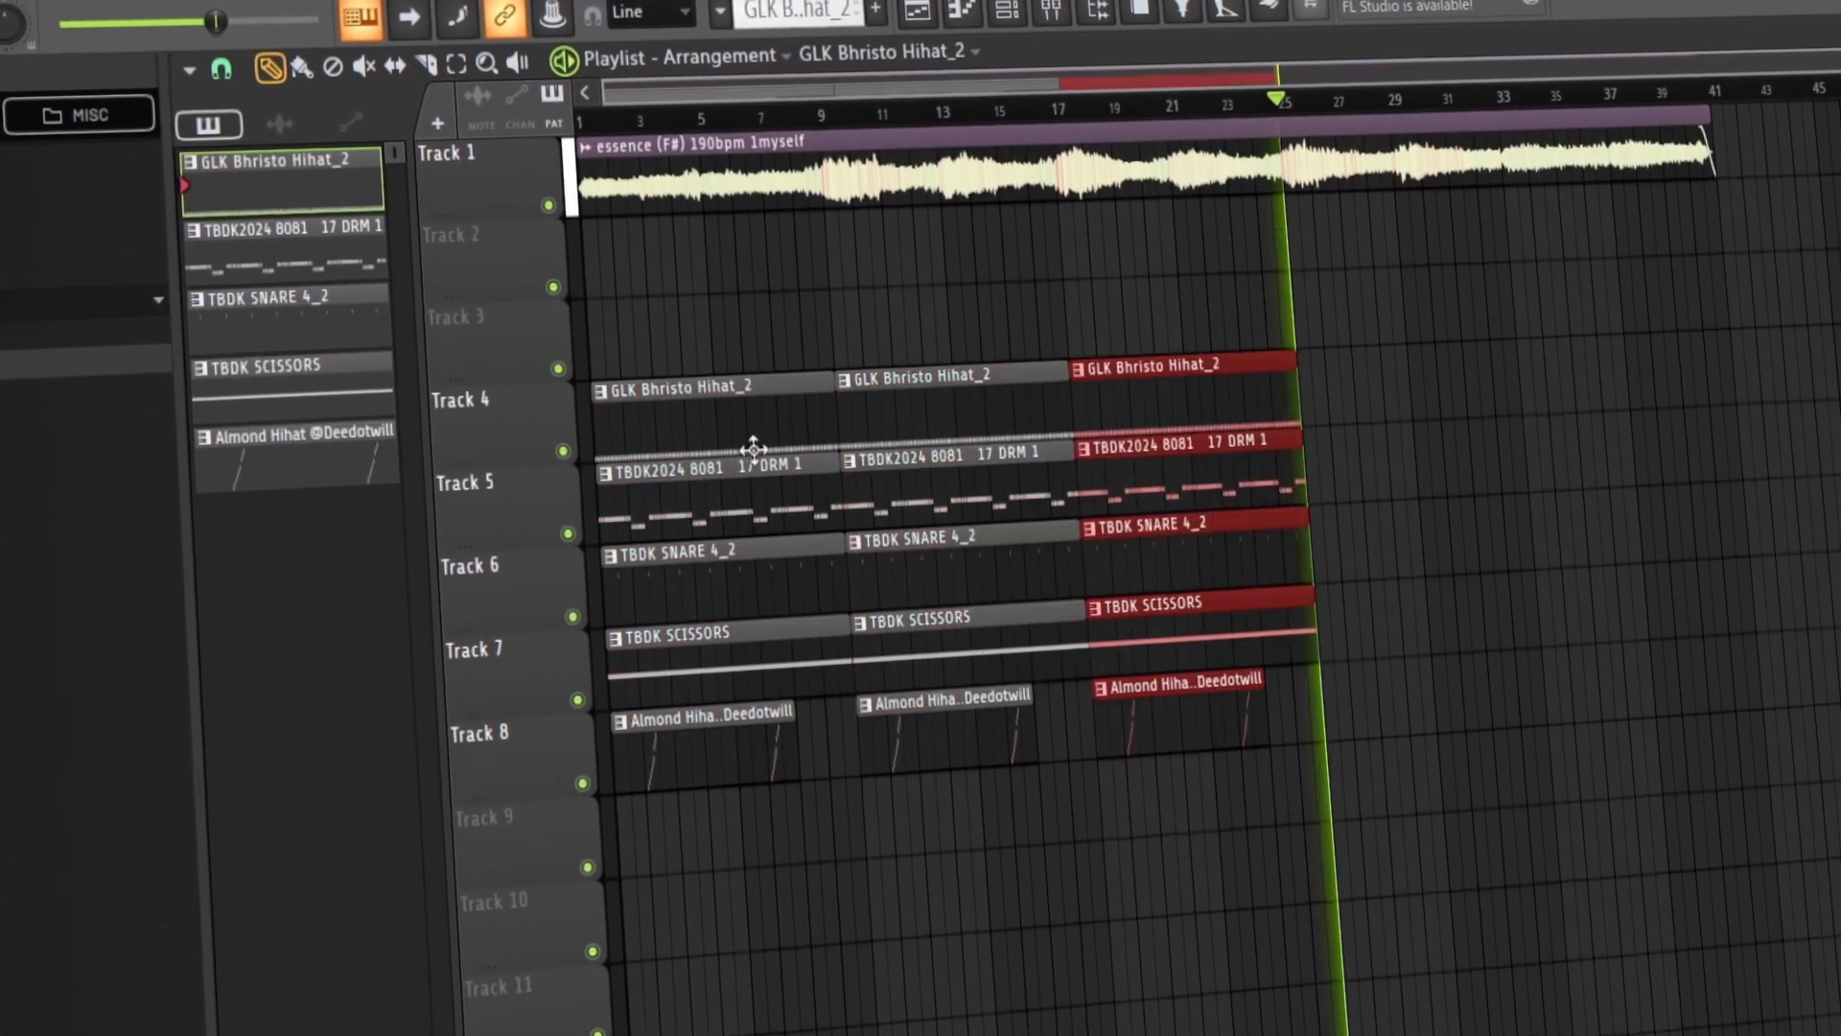
key("ctrl+b")
key("ctrl+b")
key("ctrl+b")
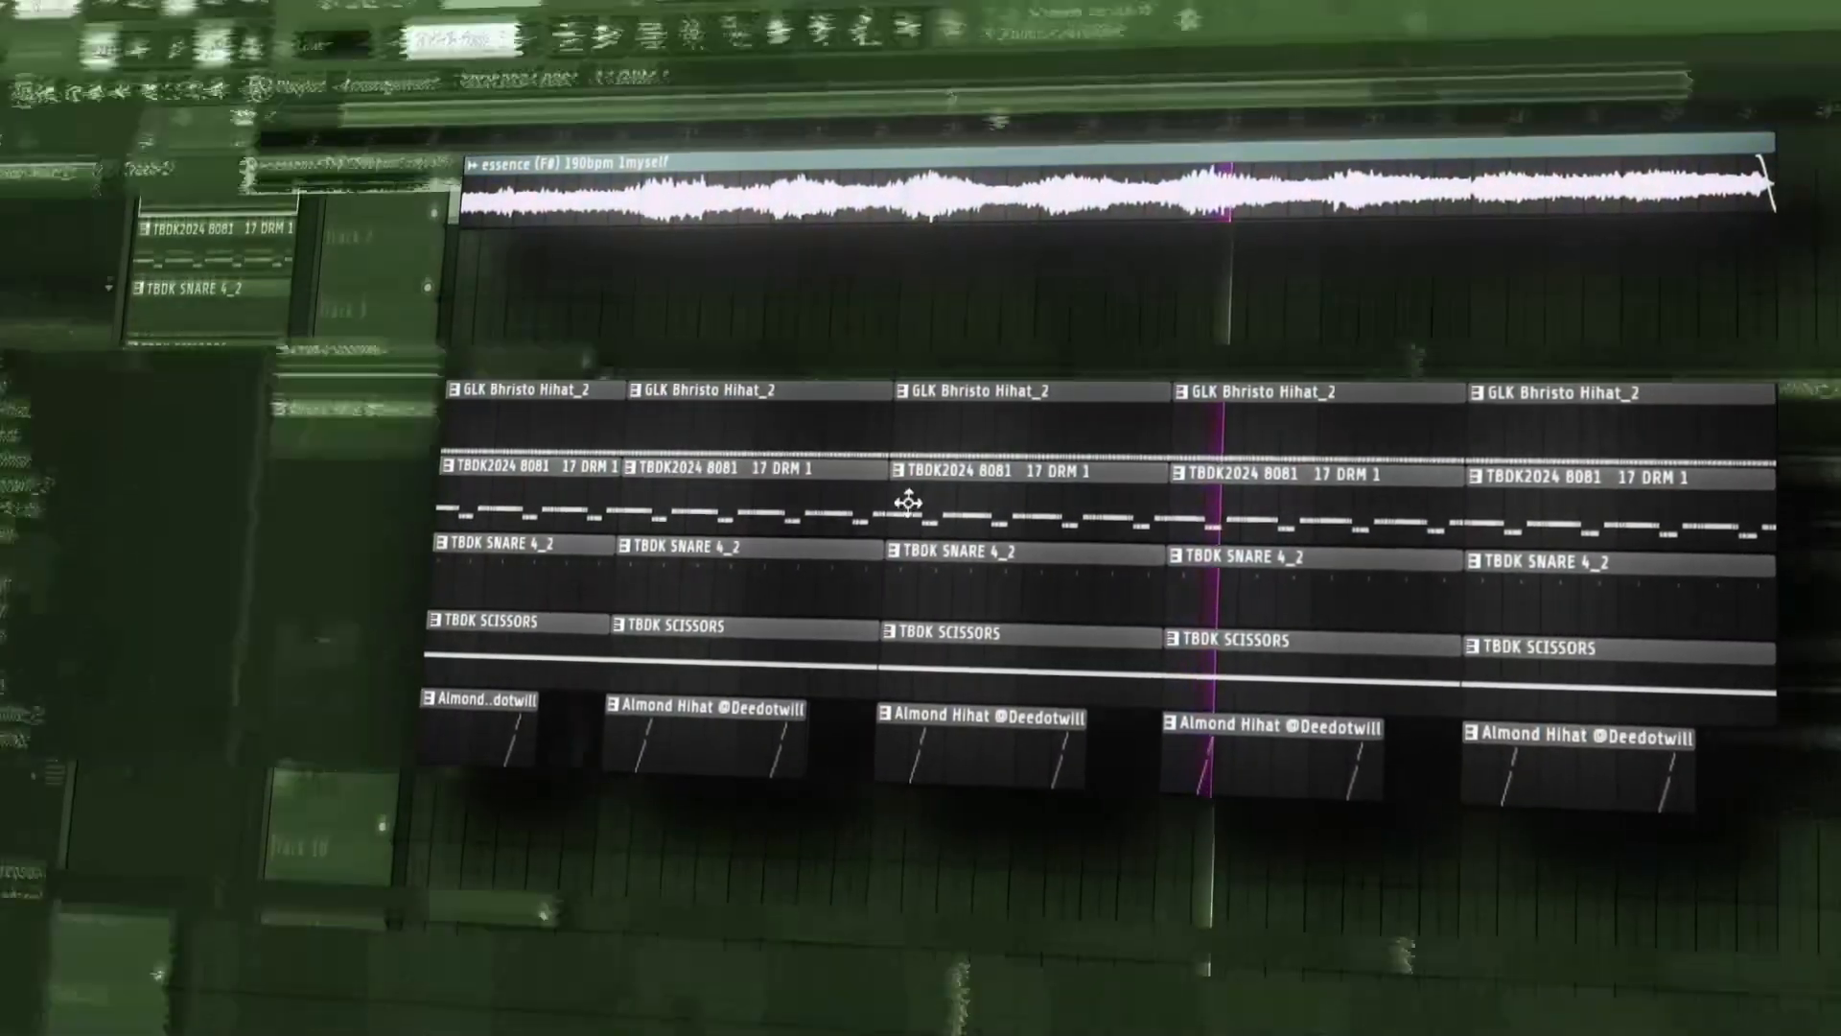
left_click(927, 467)
left_click(973, 614)
right_click(1251, 513)
left_click_drag(1189, 513, 1066, 530)
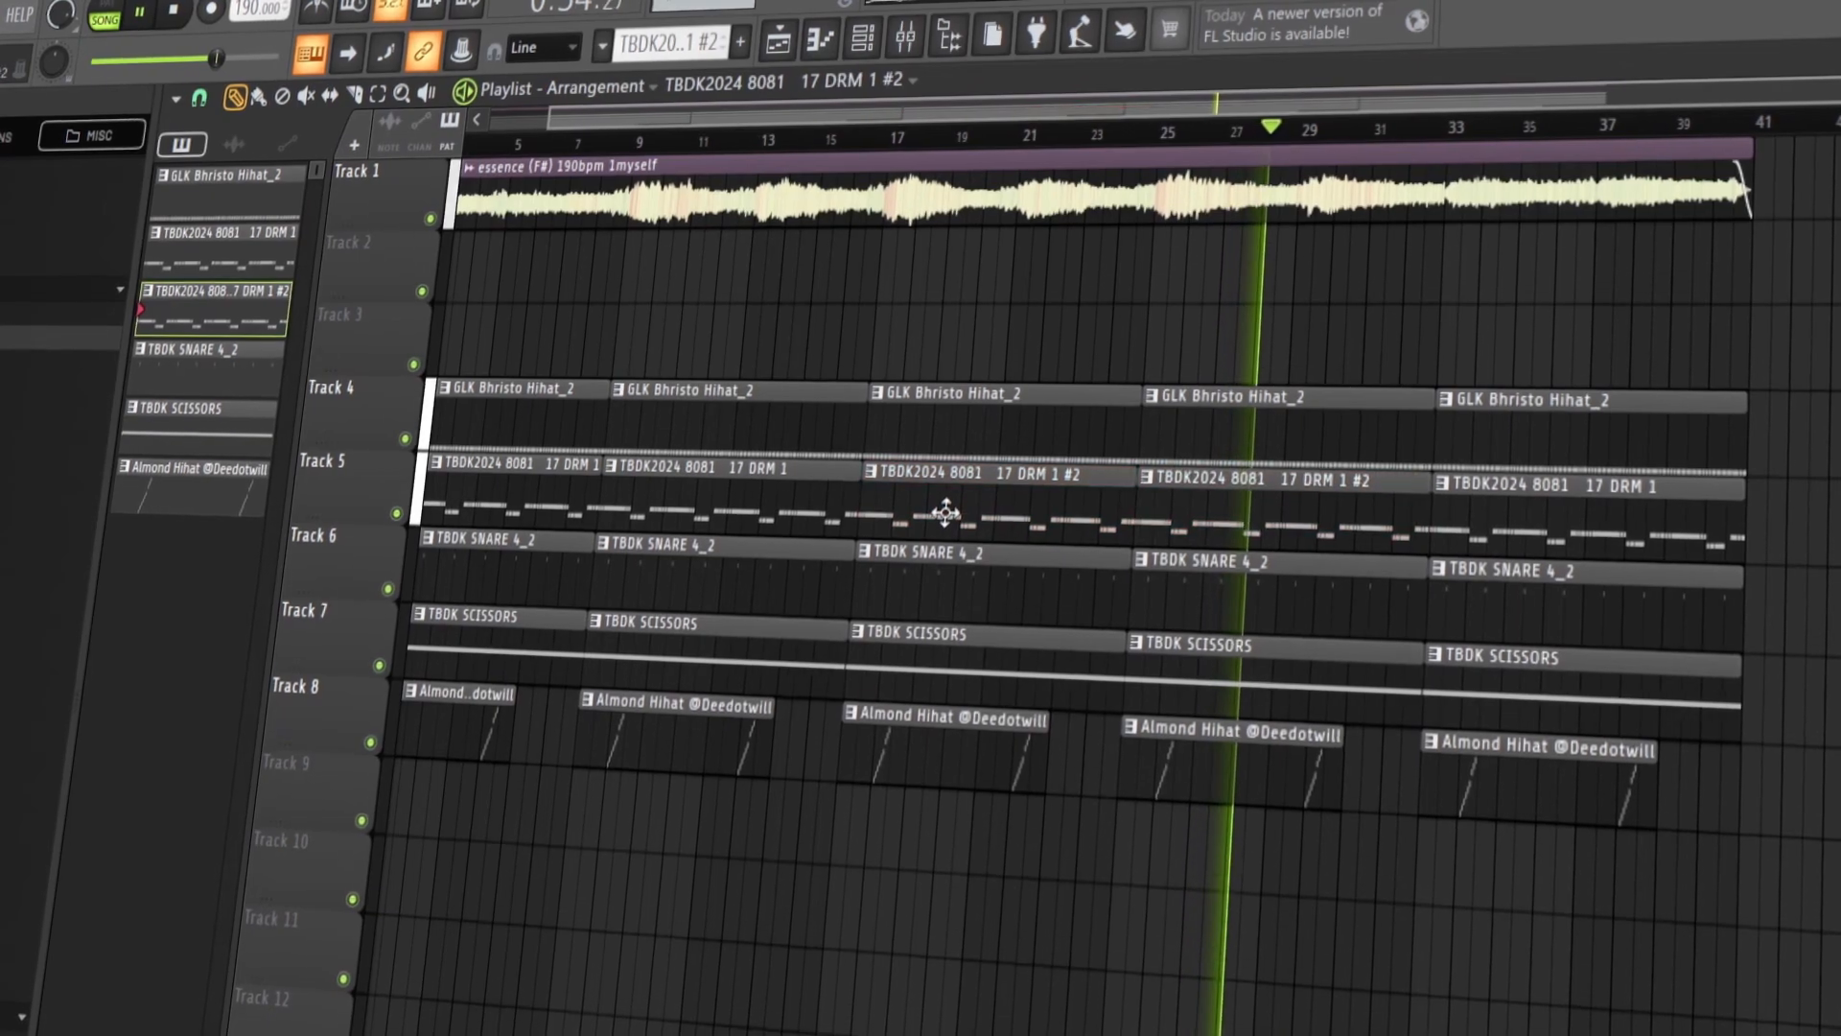
Step: Select all the melody, drum and hi-hat clips across Tracks 1 to 11 of the playlist
double_click(944, 513)
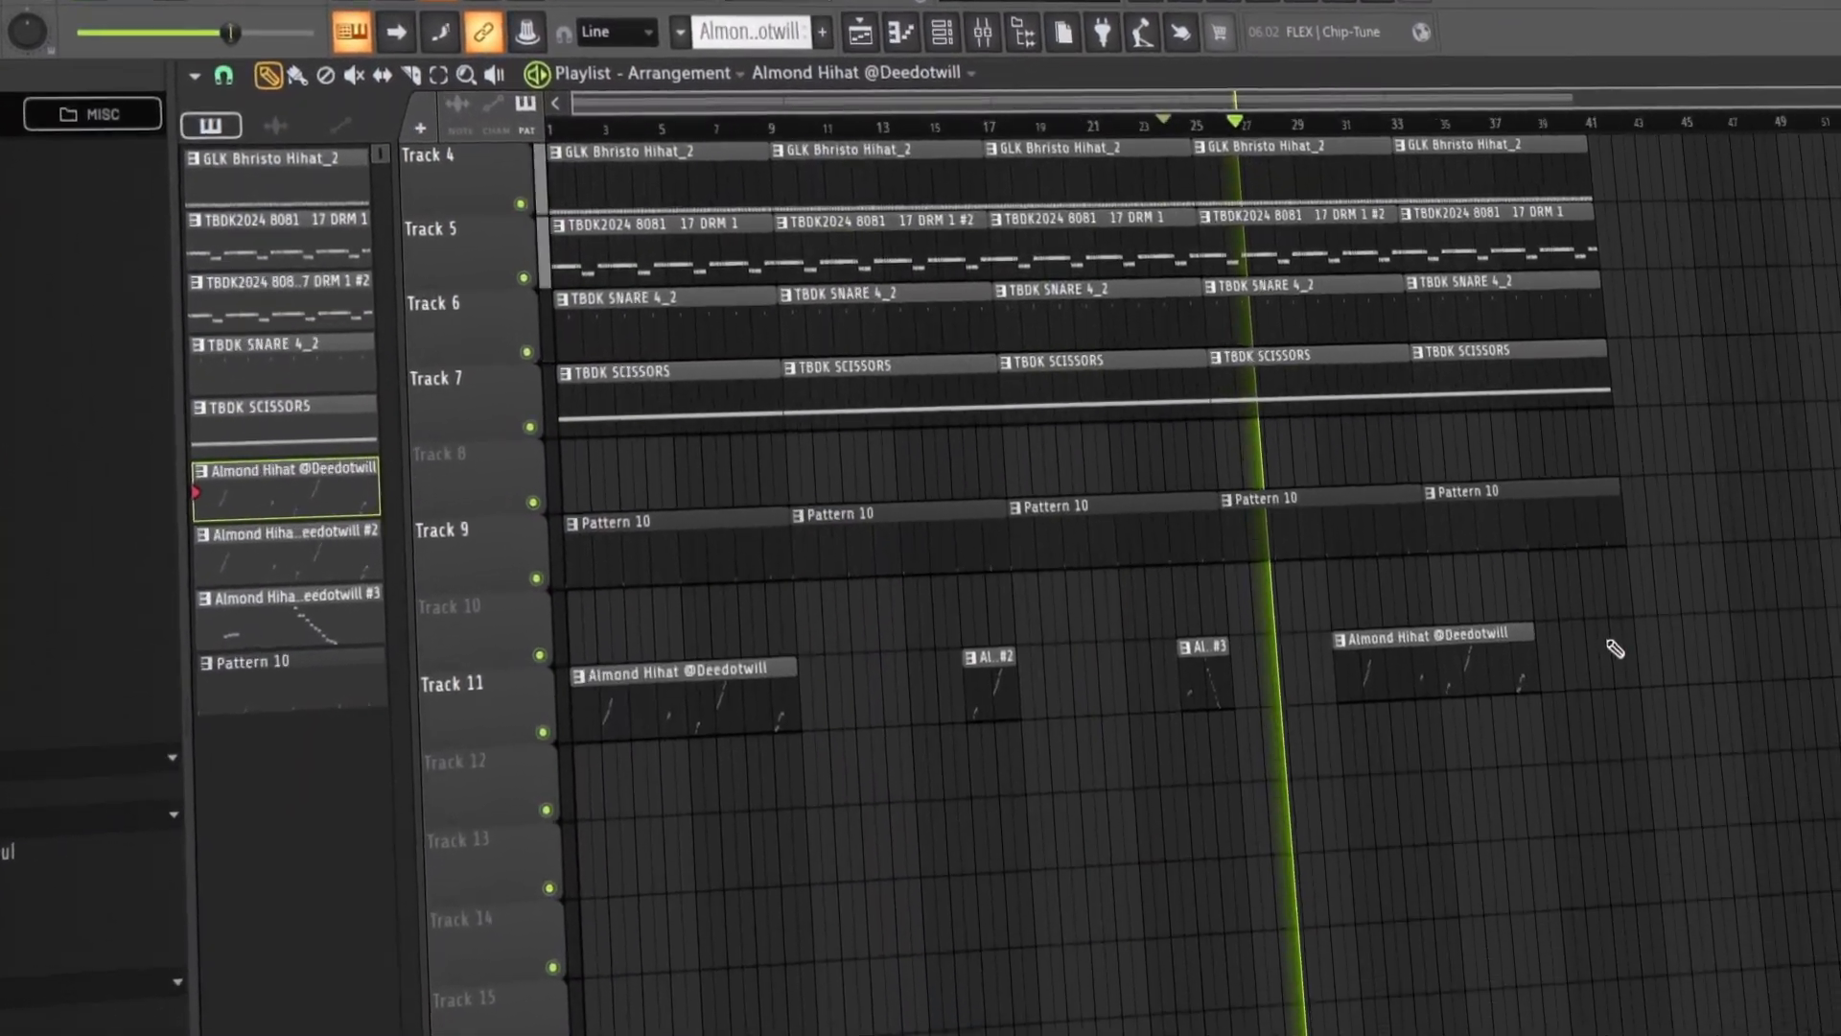
left_click_drag(726, 136, 1740, 877)
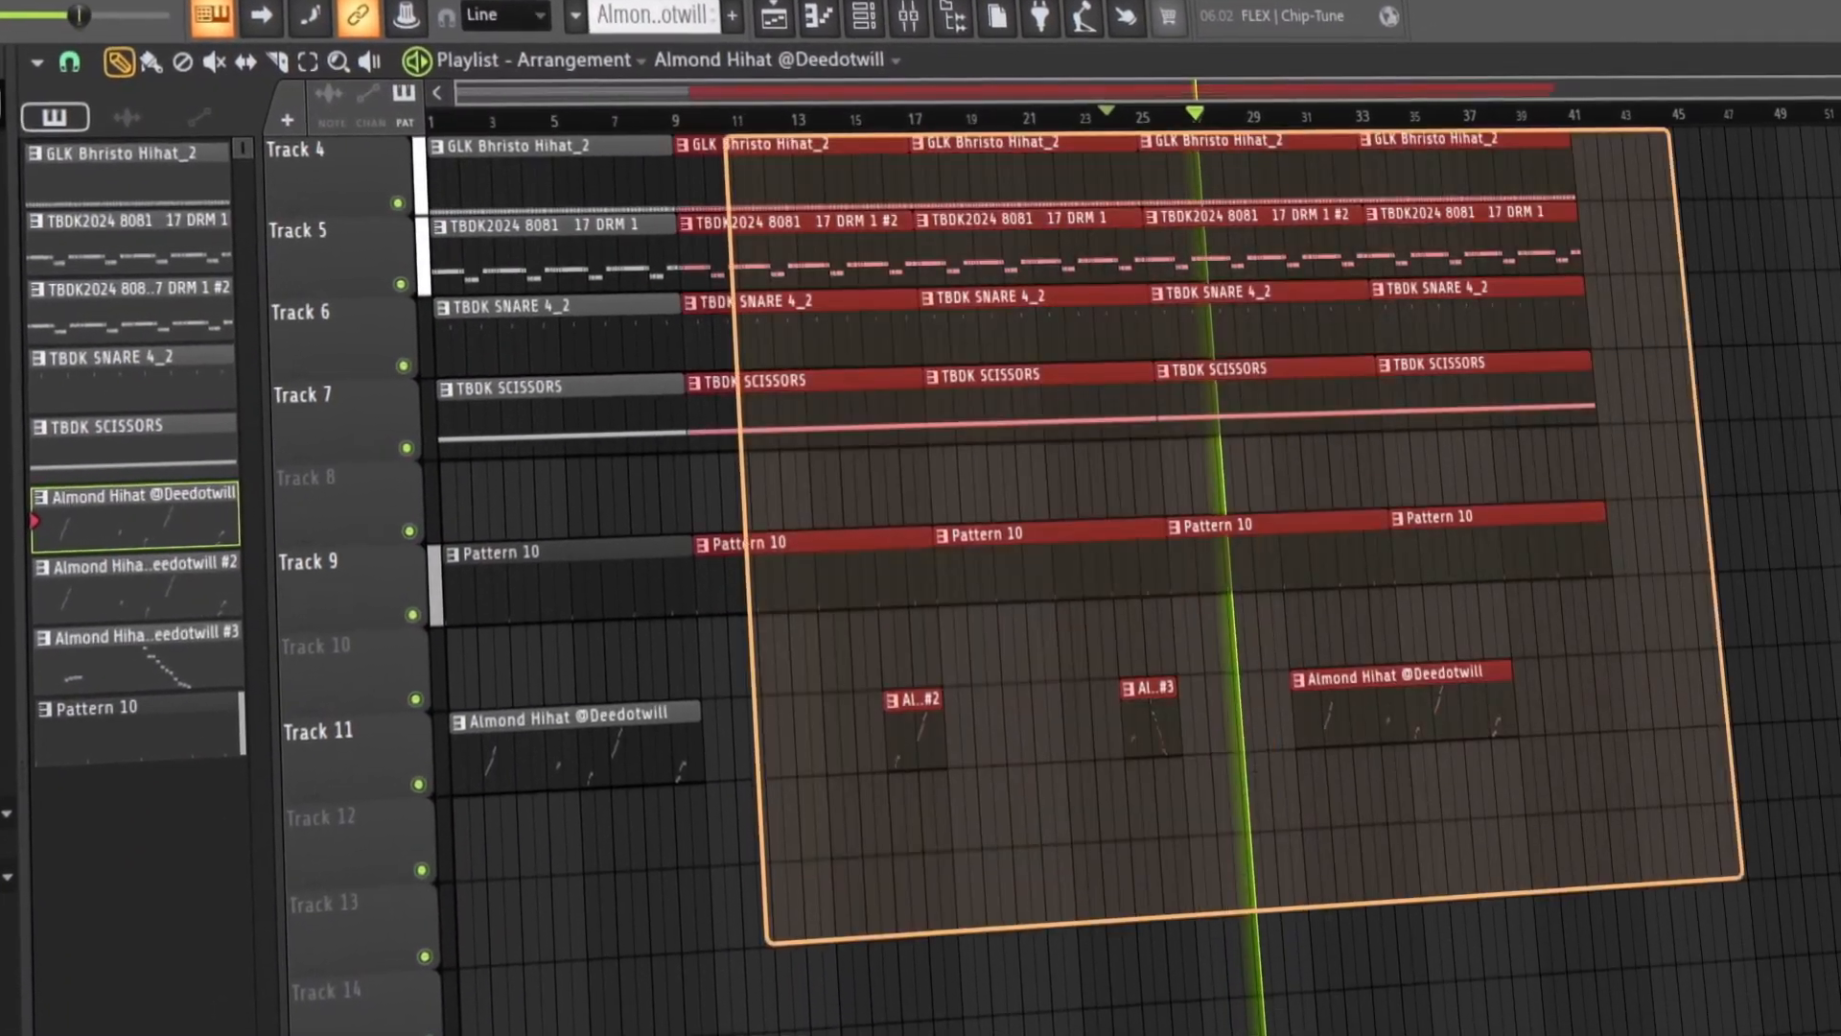
left_click_drag(769, 944, 575, 959)
scroll(1159, 974, "up", 3)
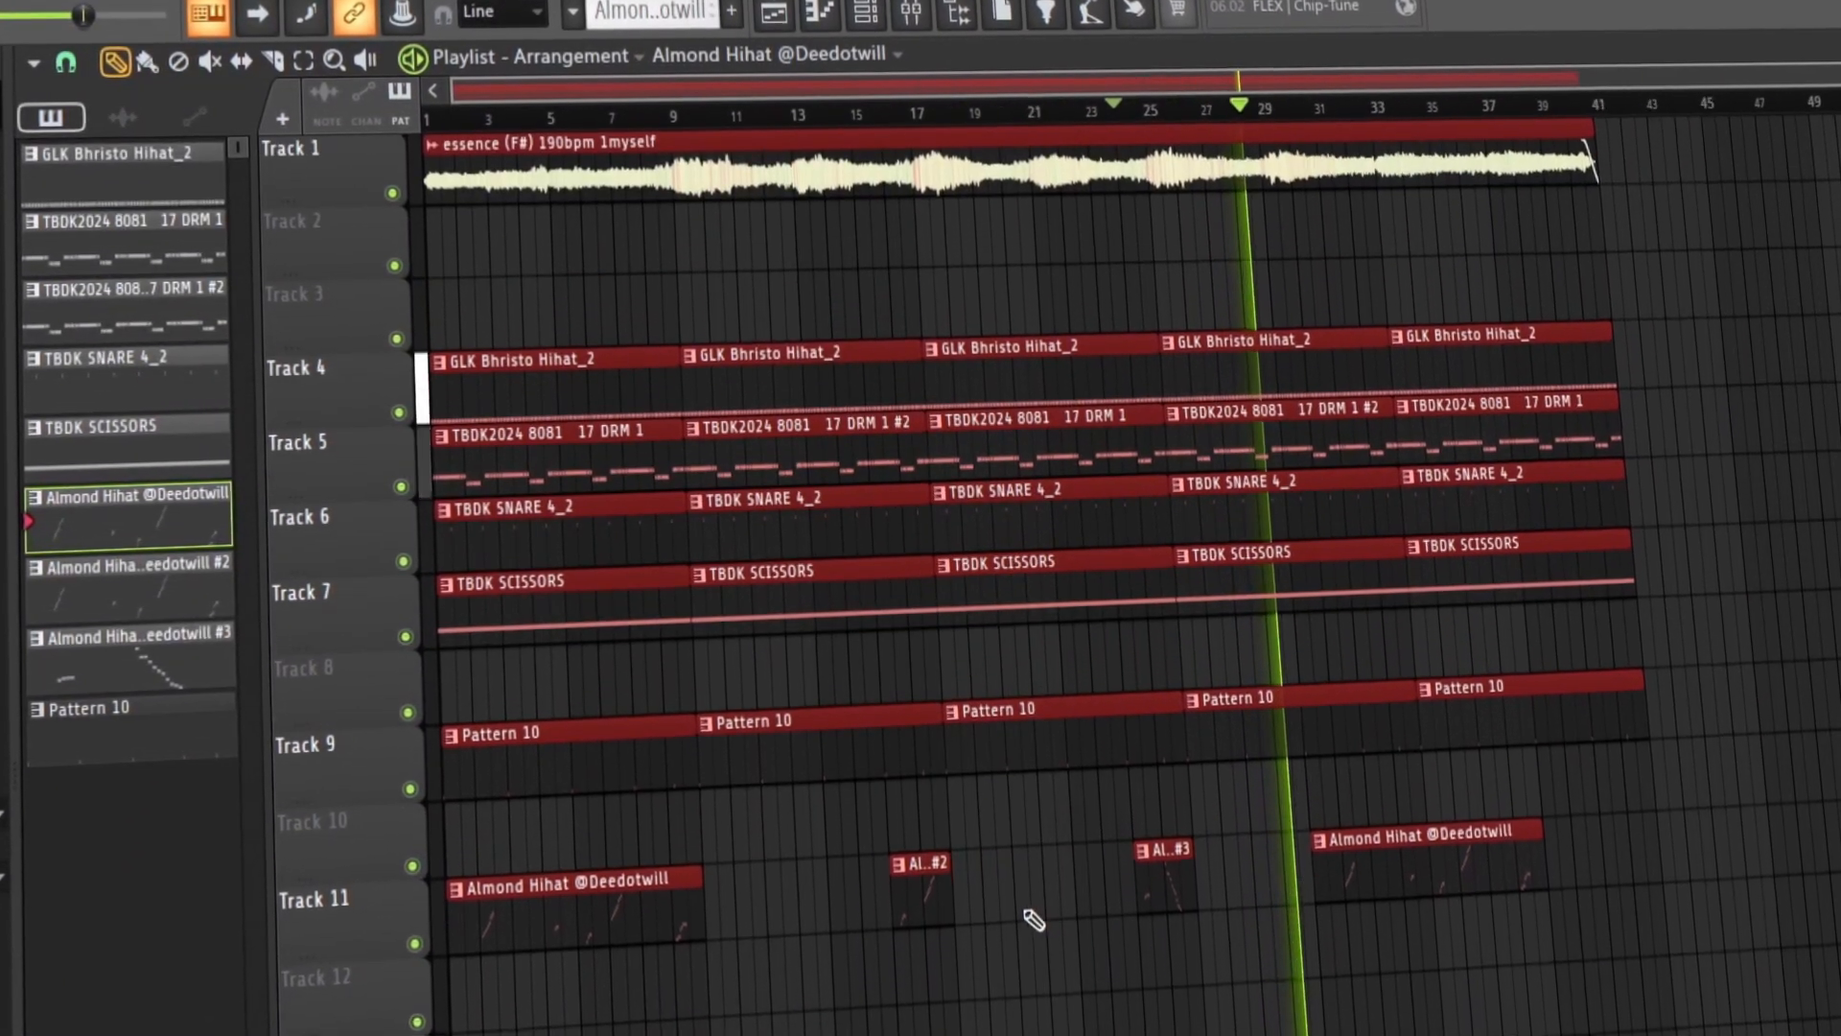
left_click(1032, 917, "ctrl")
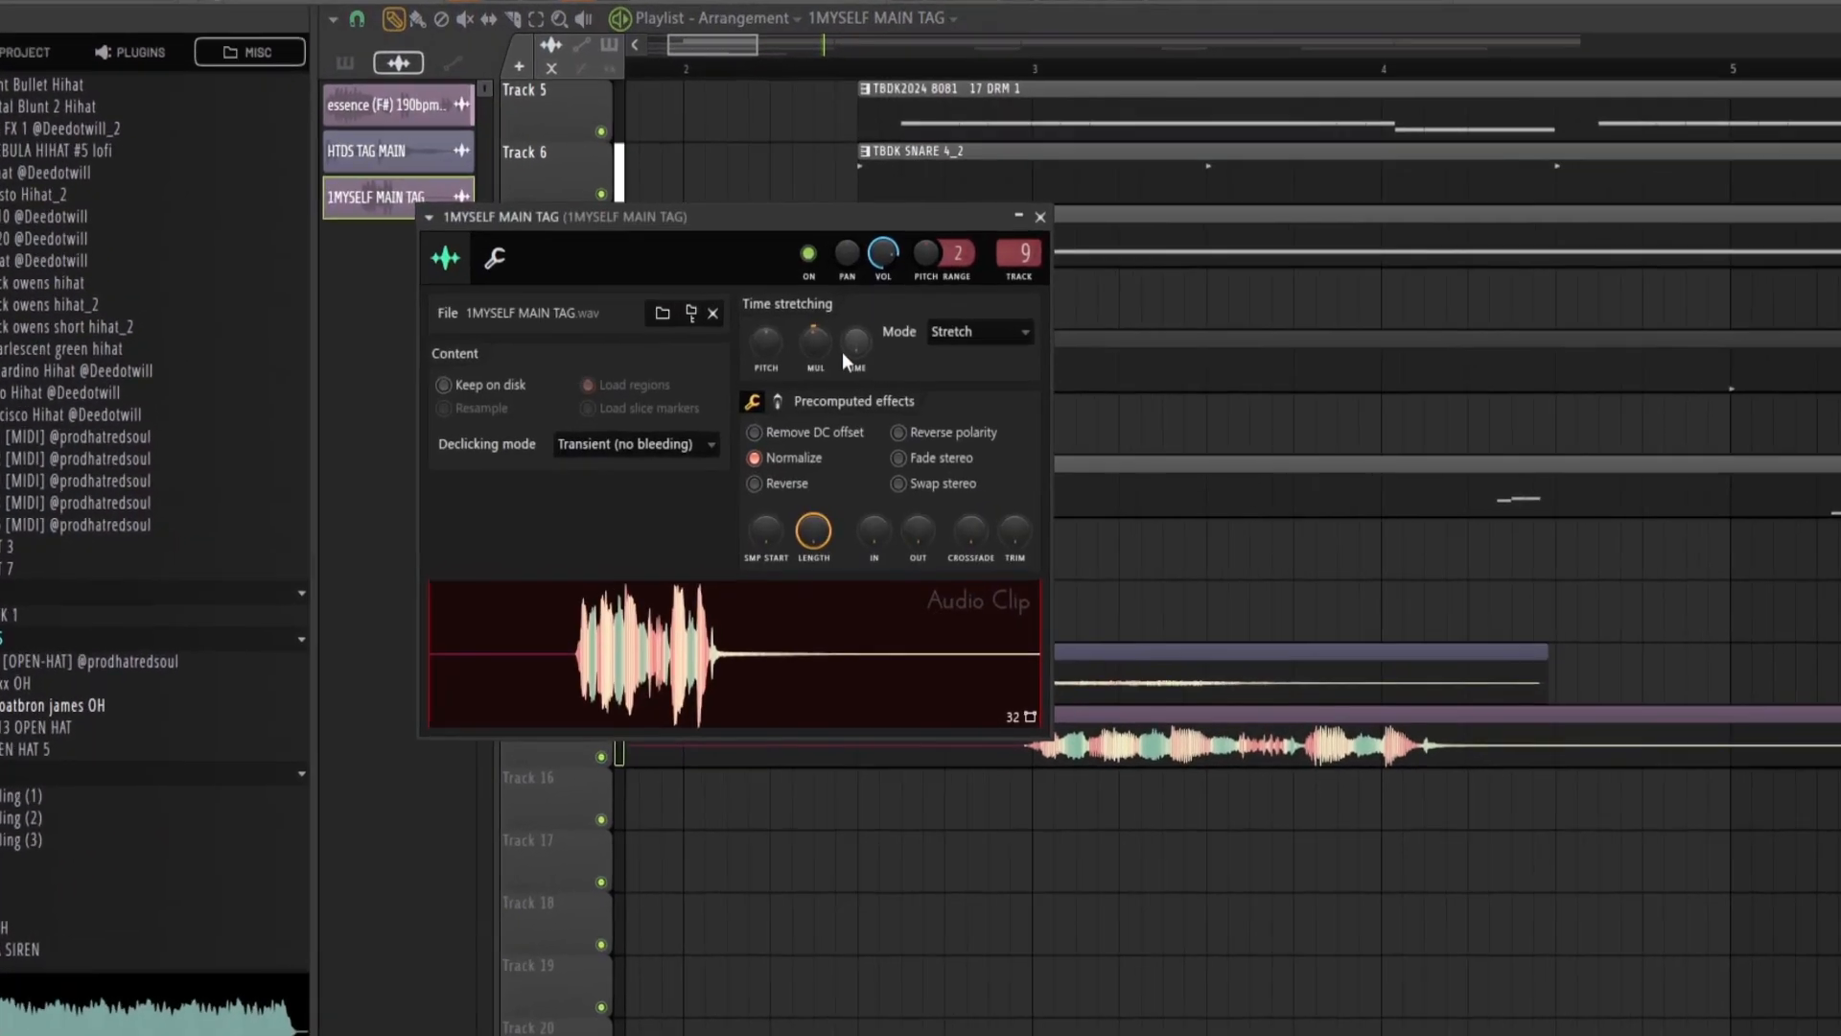
Step: Adjust the time-stretch multiplier of the 1MYSELF MAIN TAG audio clip and move the playback position back near bar 1
left_click_drag(815, 344, 815, 321)
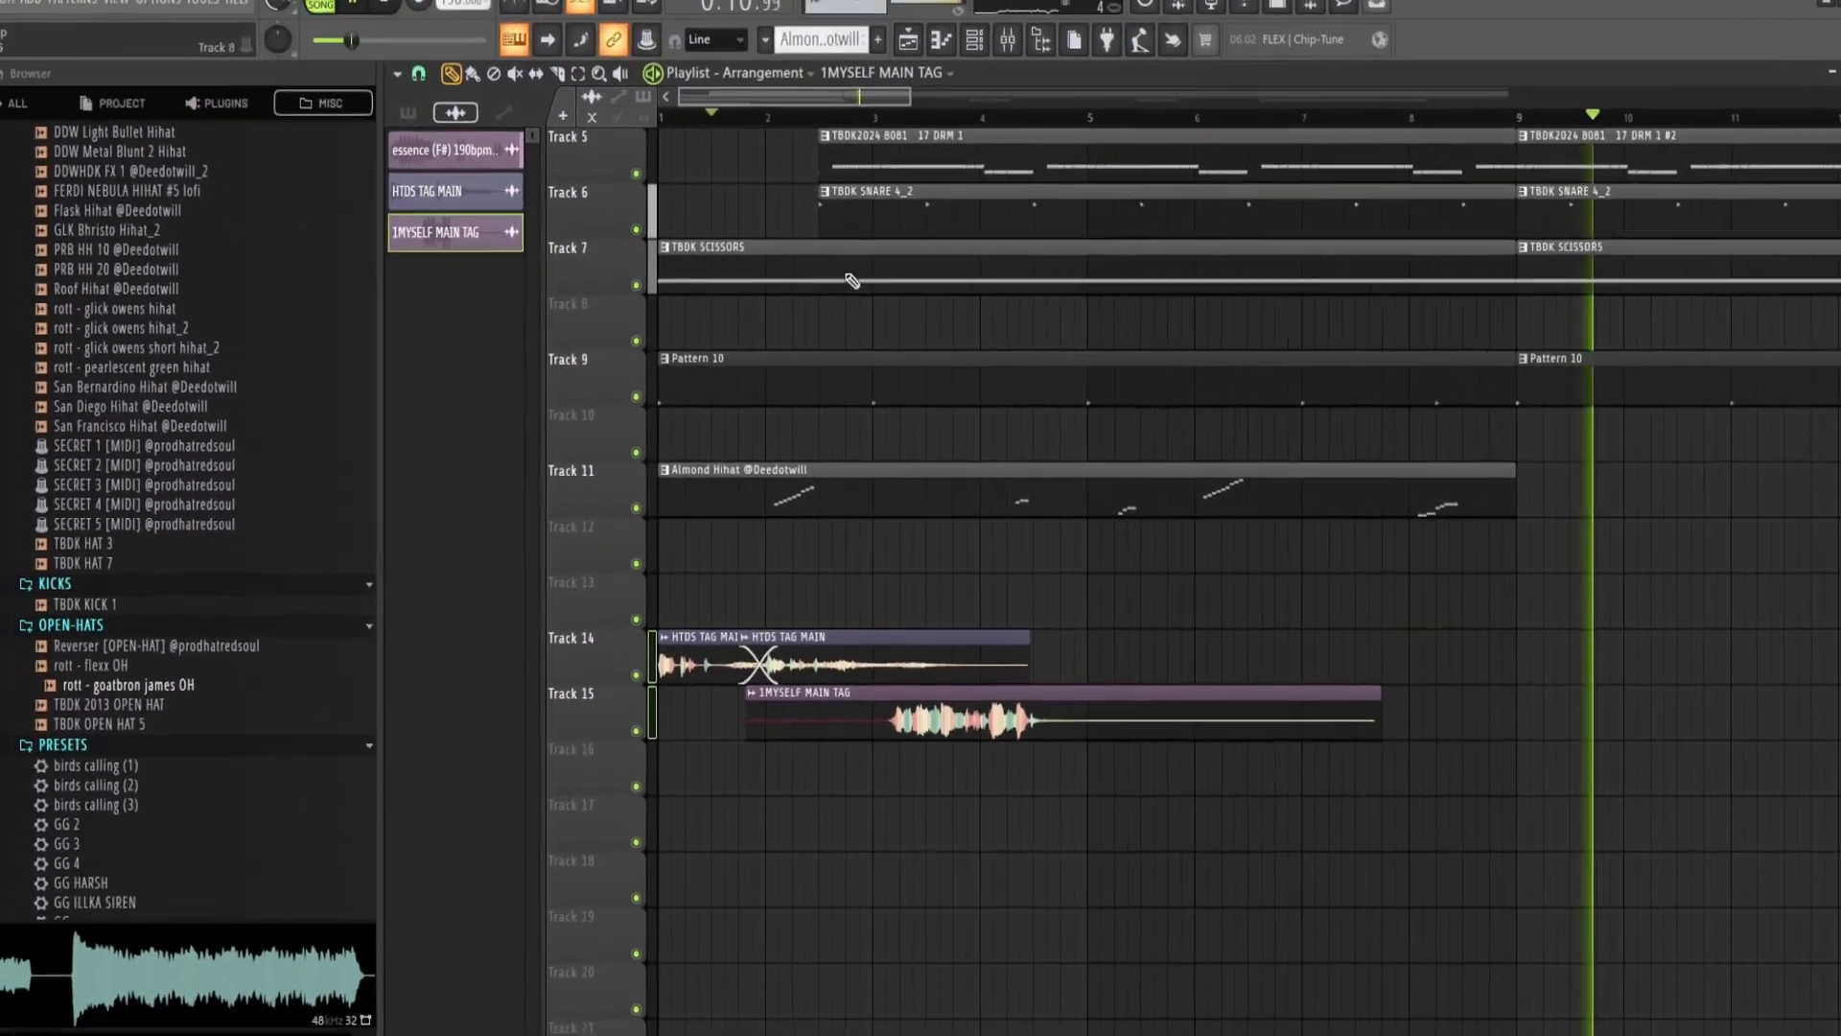
left_click(707, 134)
left_click_drag(706, 134, 672, 135)
scroll(710, 724, "up", 3)
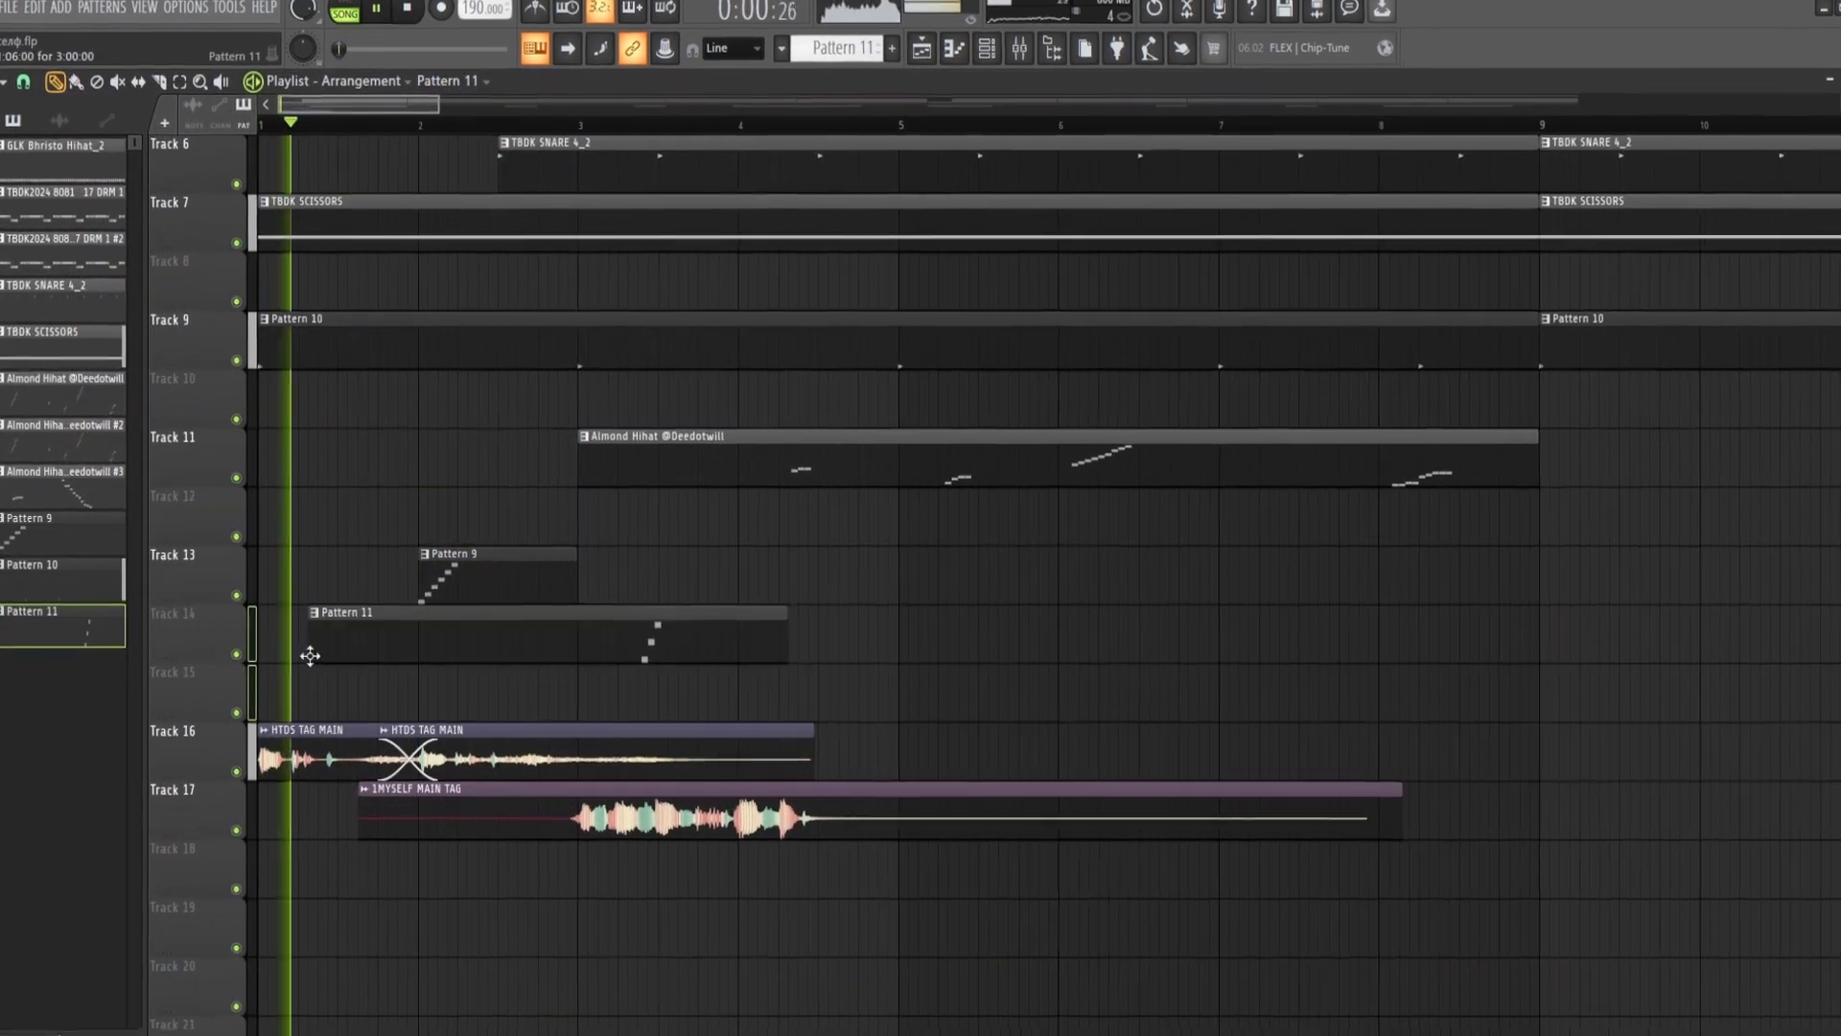
Step: Move the Pattern 11 clip to the start of Track 14 at bar 1, open the pattern and play it back
left_click_drag(310, 656, 278, 644)
left_click_drag(650, 430, 617, 493)
left_click(660, 589, "ctrl")
scroll(762, 609, "down", 3)
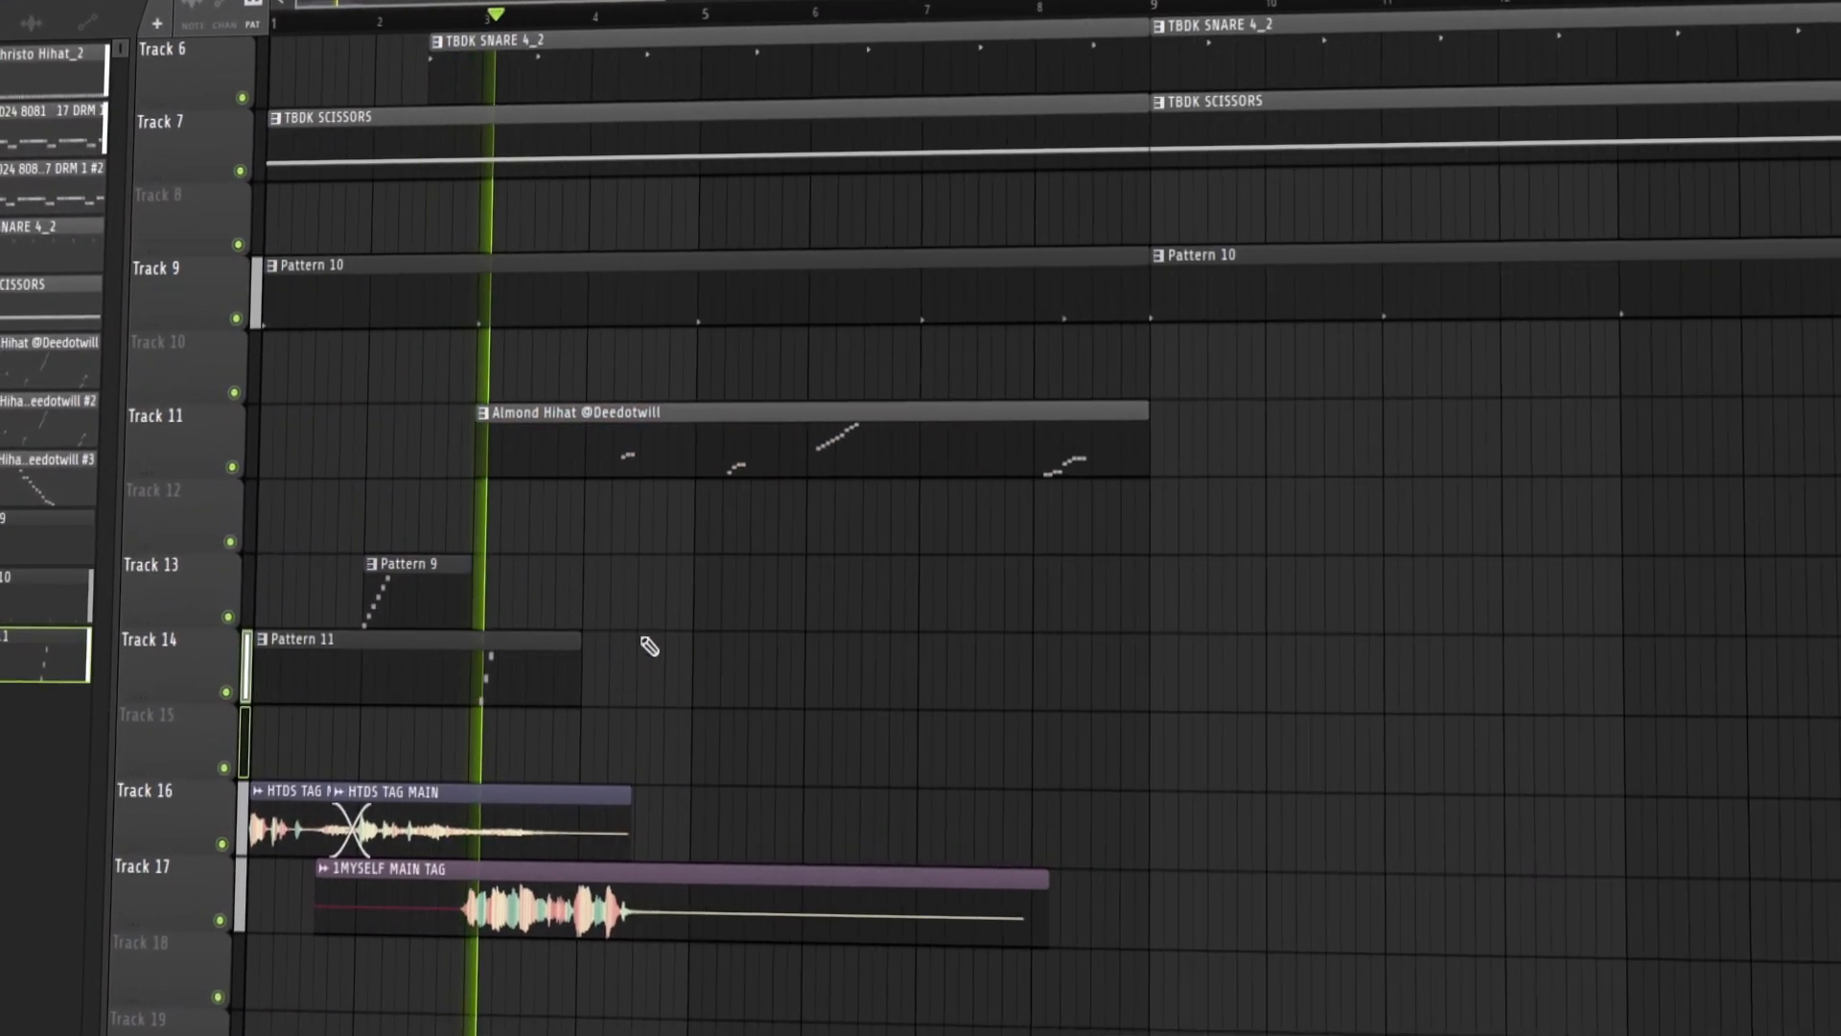
double_click(514, 670)
key("space")
key("space")
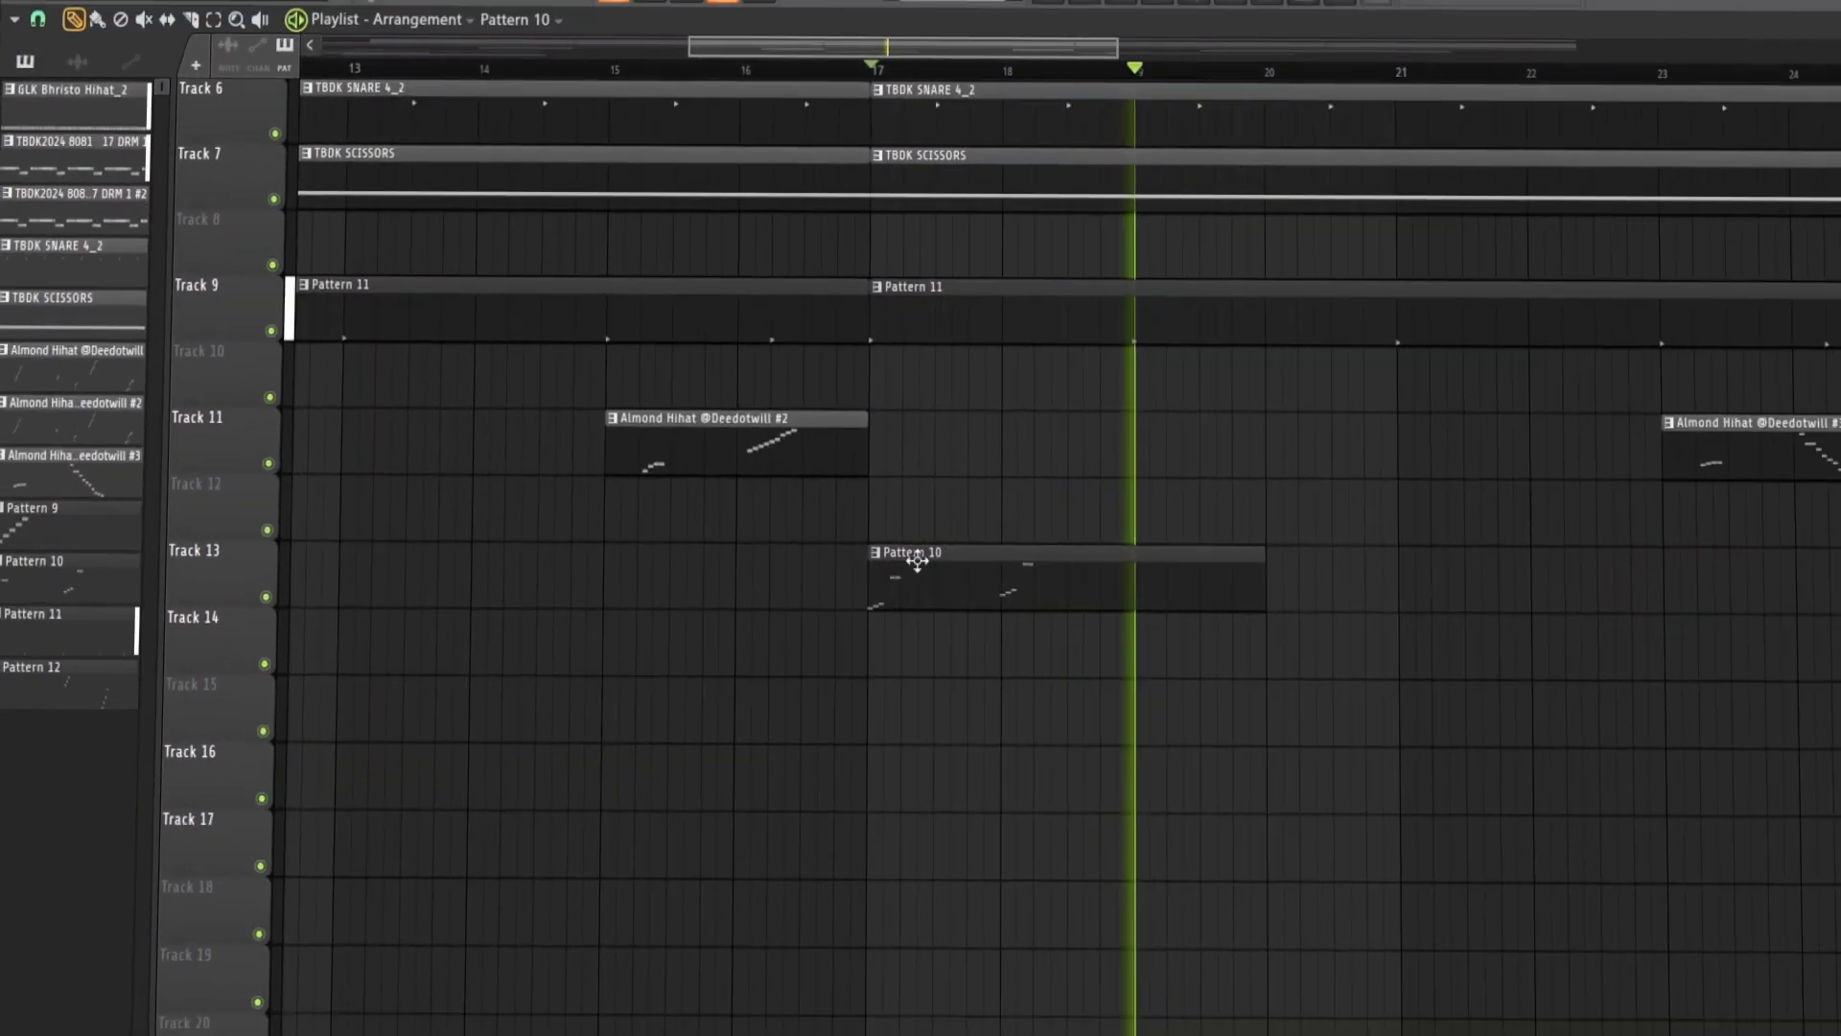
Step: Move the Pattern 10 clip on Track 13 to start at about bar 21.5 and select the arranged clips
scroll(907, 578, "down", 3)
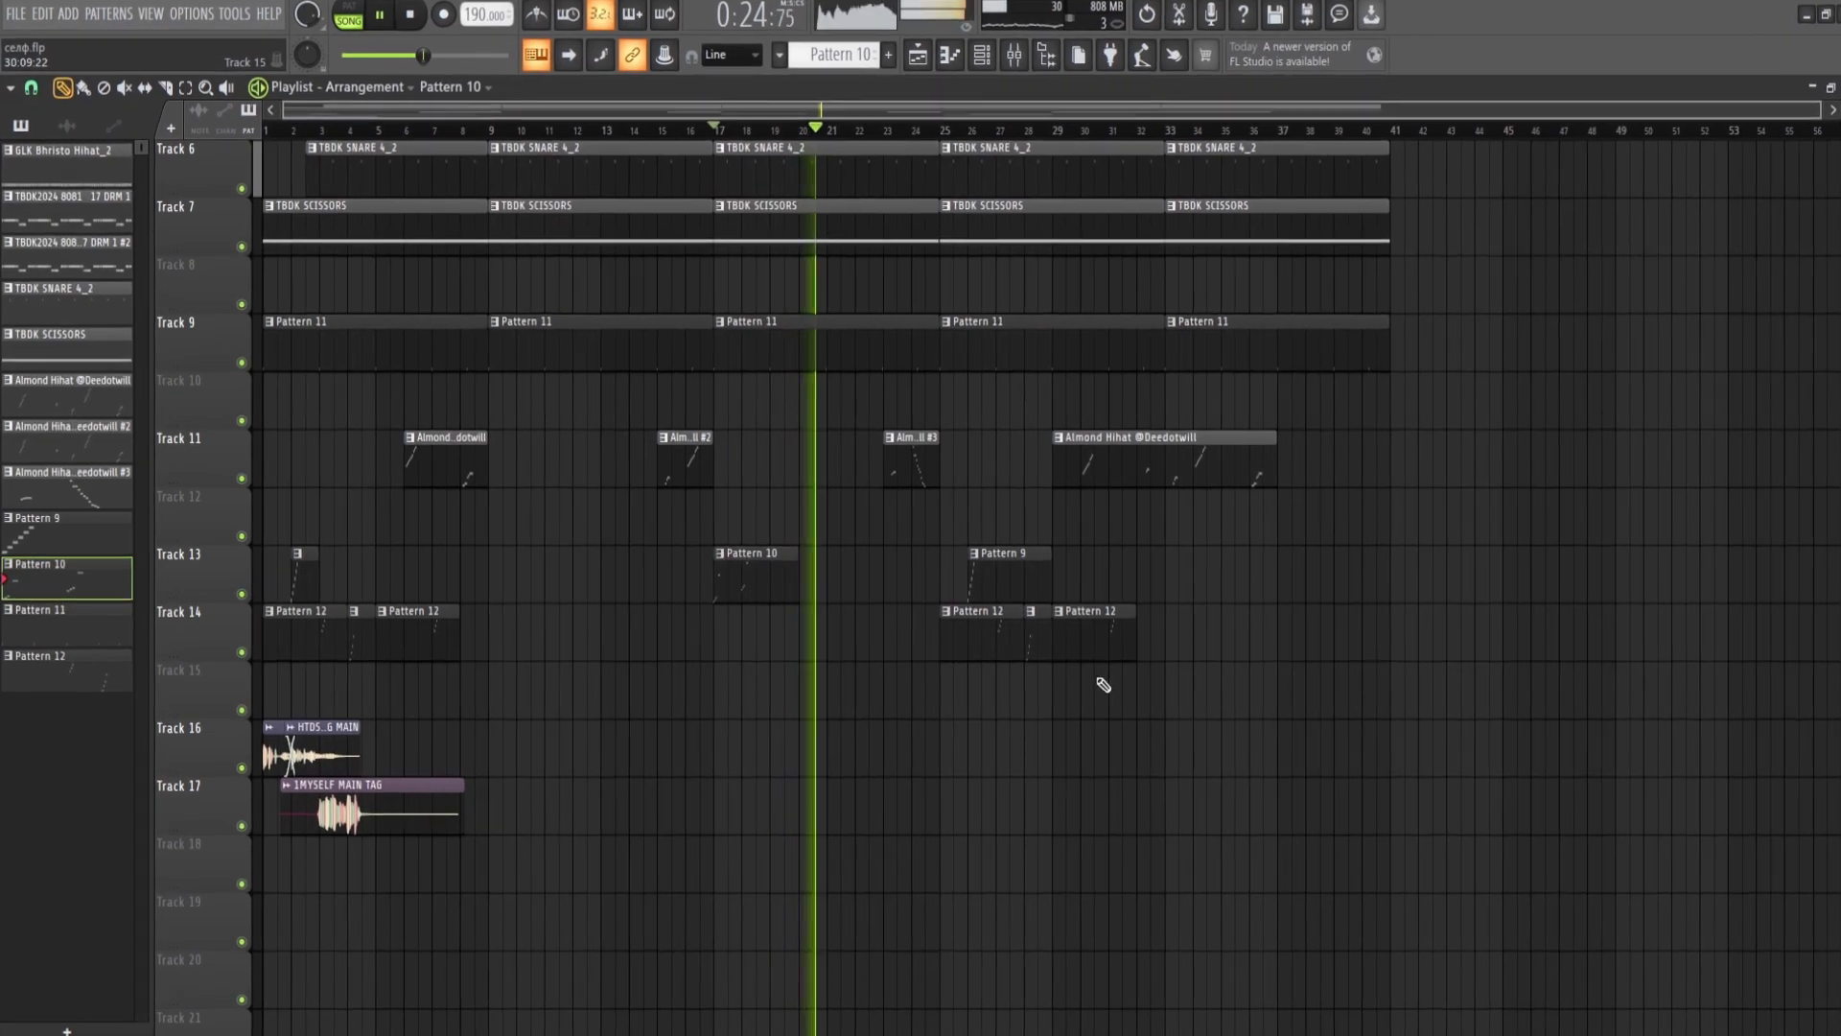
scroll(844, 585, "up", 3)
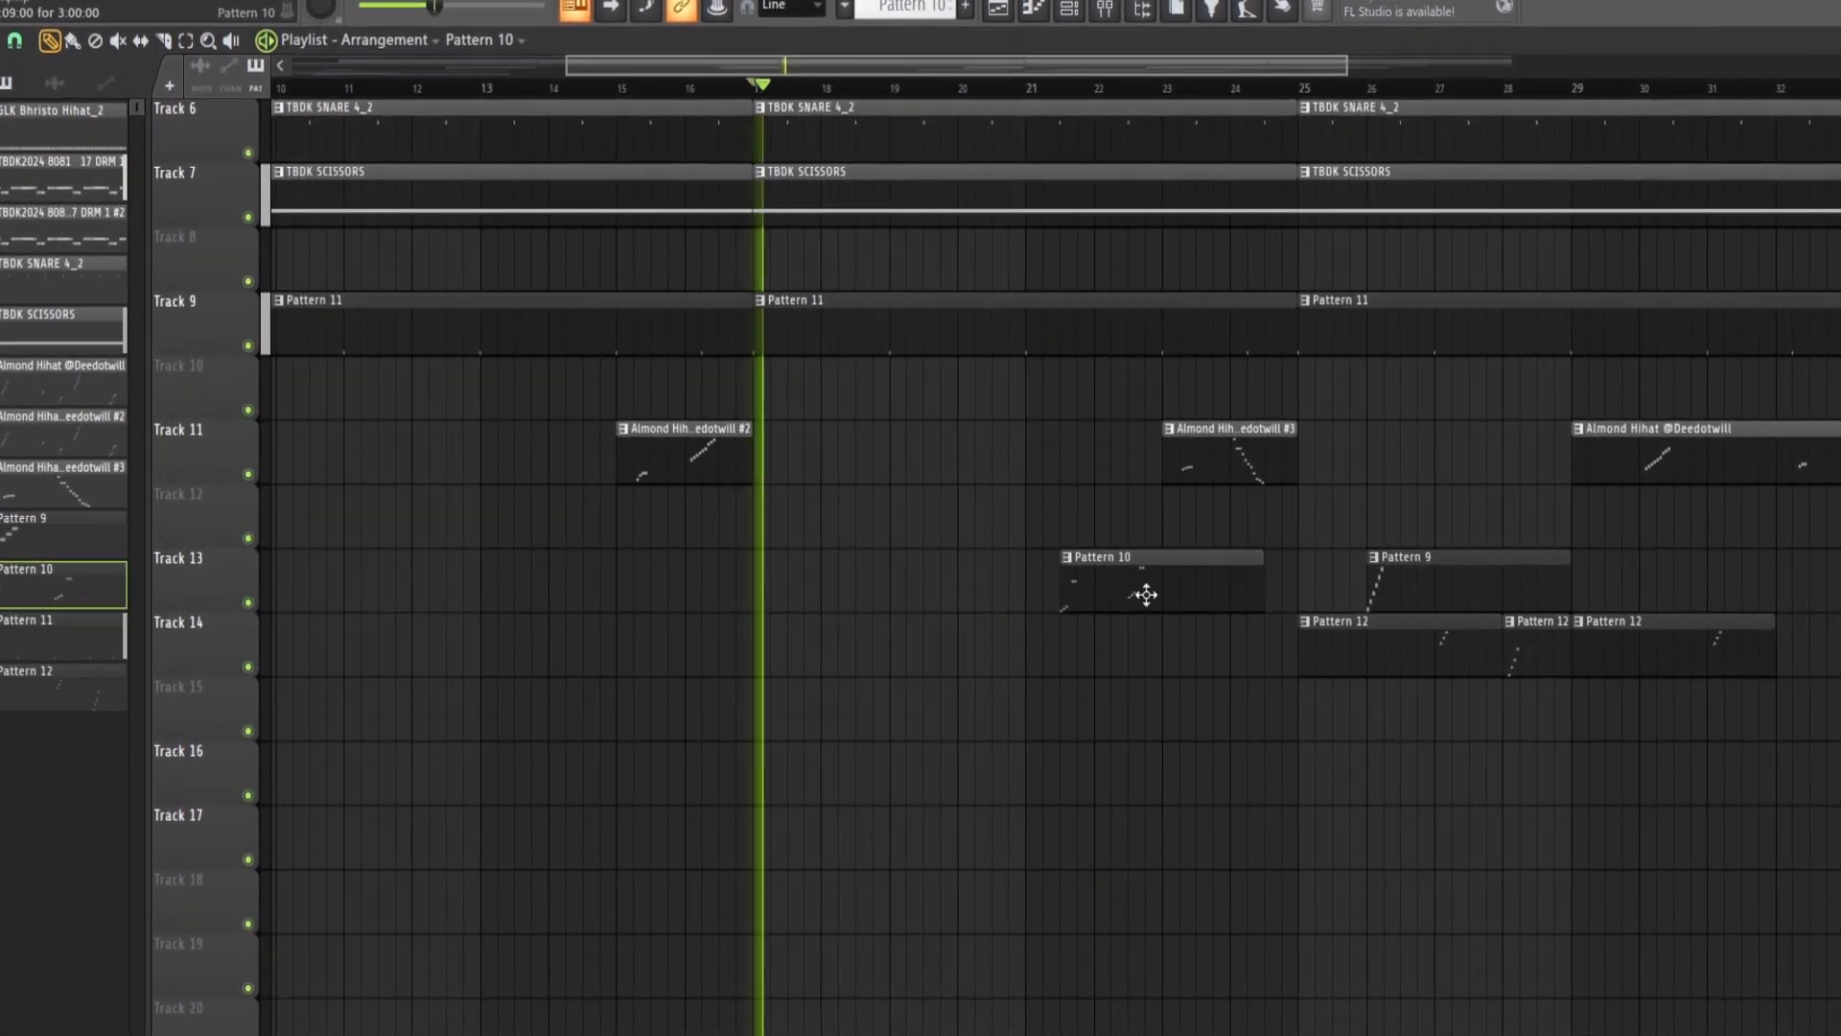
scroll(1146, 594, "down", 3)
left_click_drag(1494, 719, 263, 422)
left_click_drag(263, 422, 27, 10)
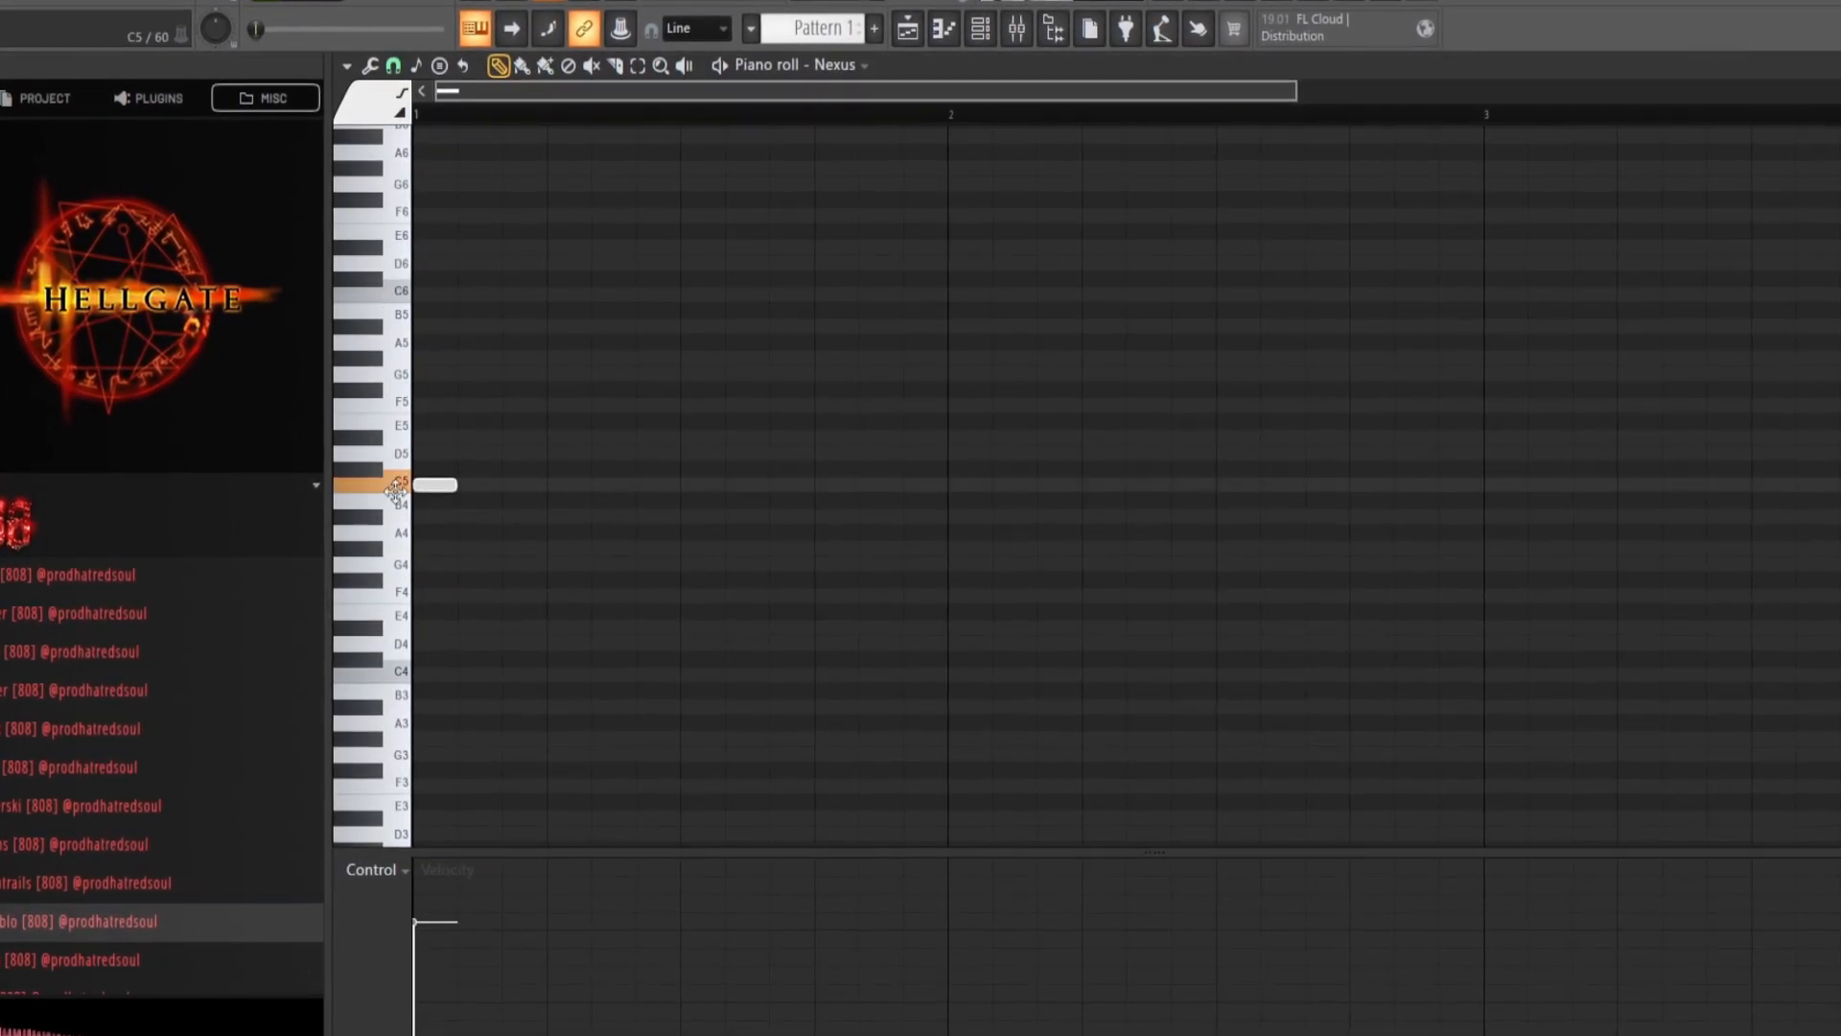
Step: Add a G5 note after the opening C5 note in the Nexus piano roll of Pattern 1 and play it
key("space")
key("space")
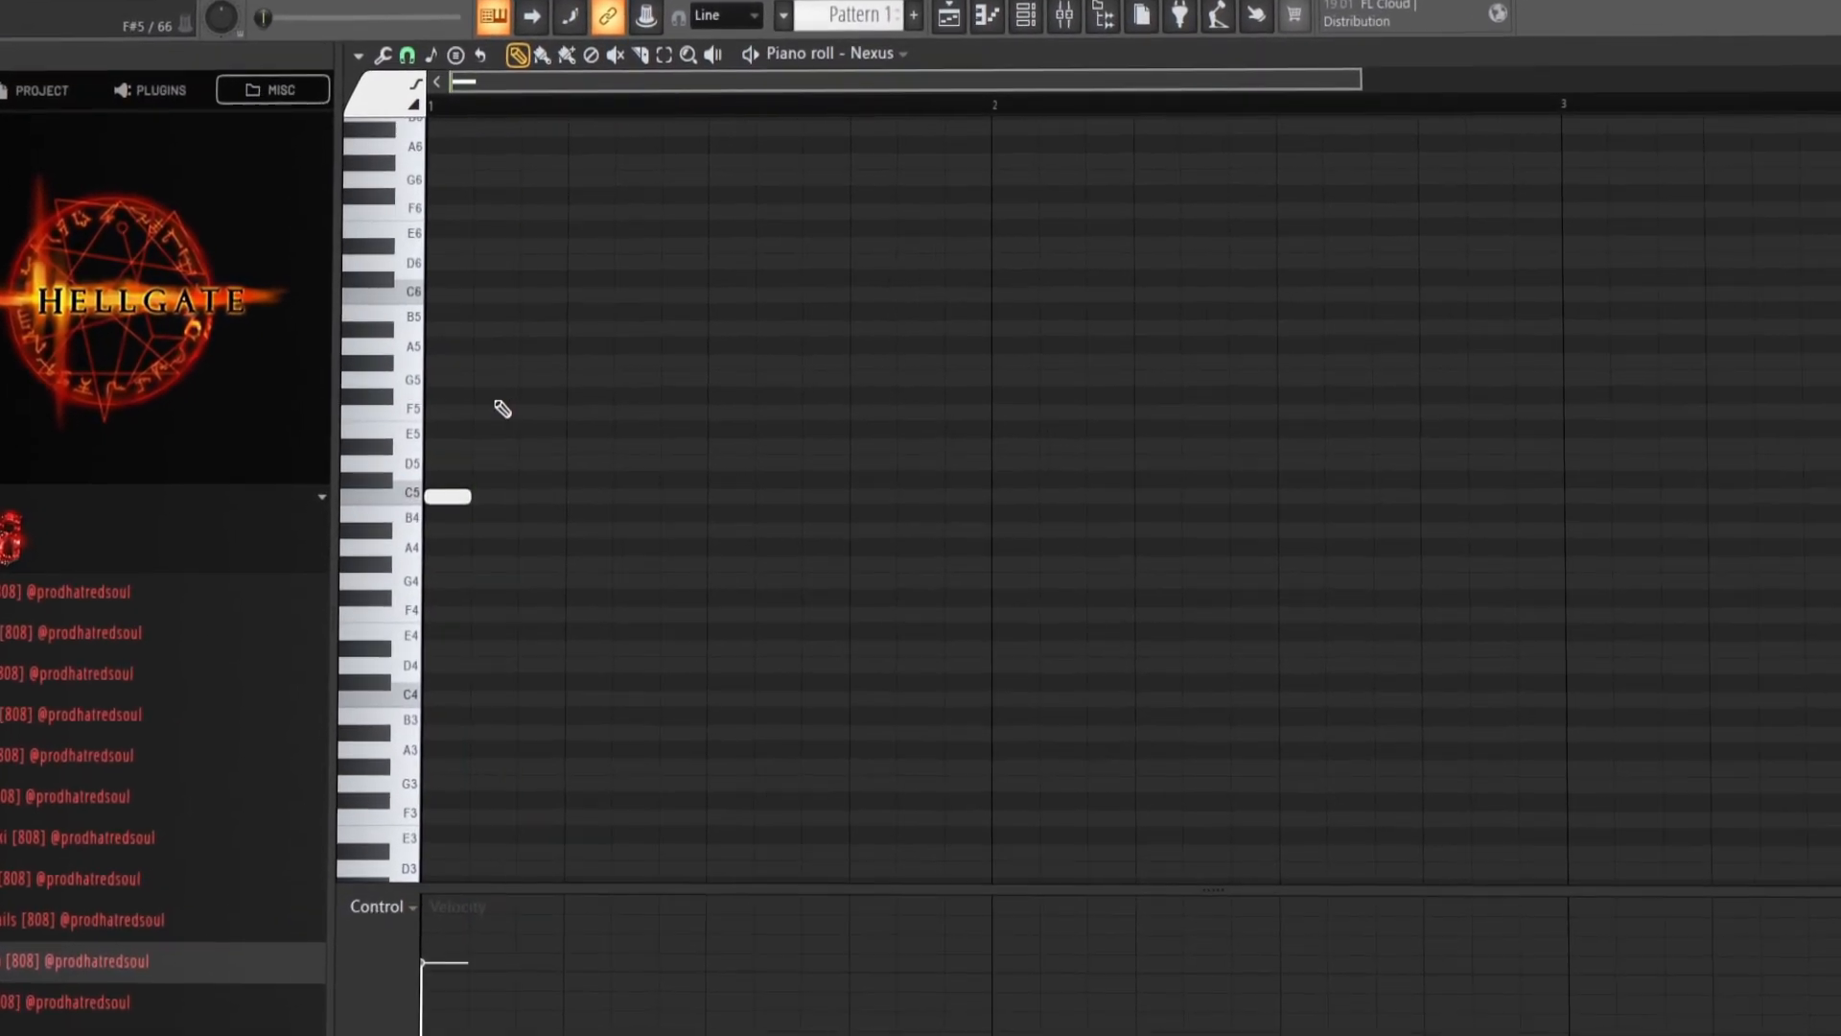
right_click(471, 377)
left_click(590, 396)
key("space")
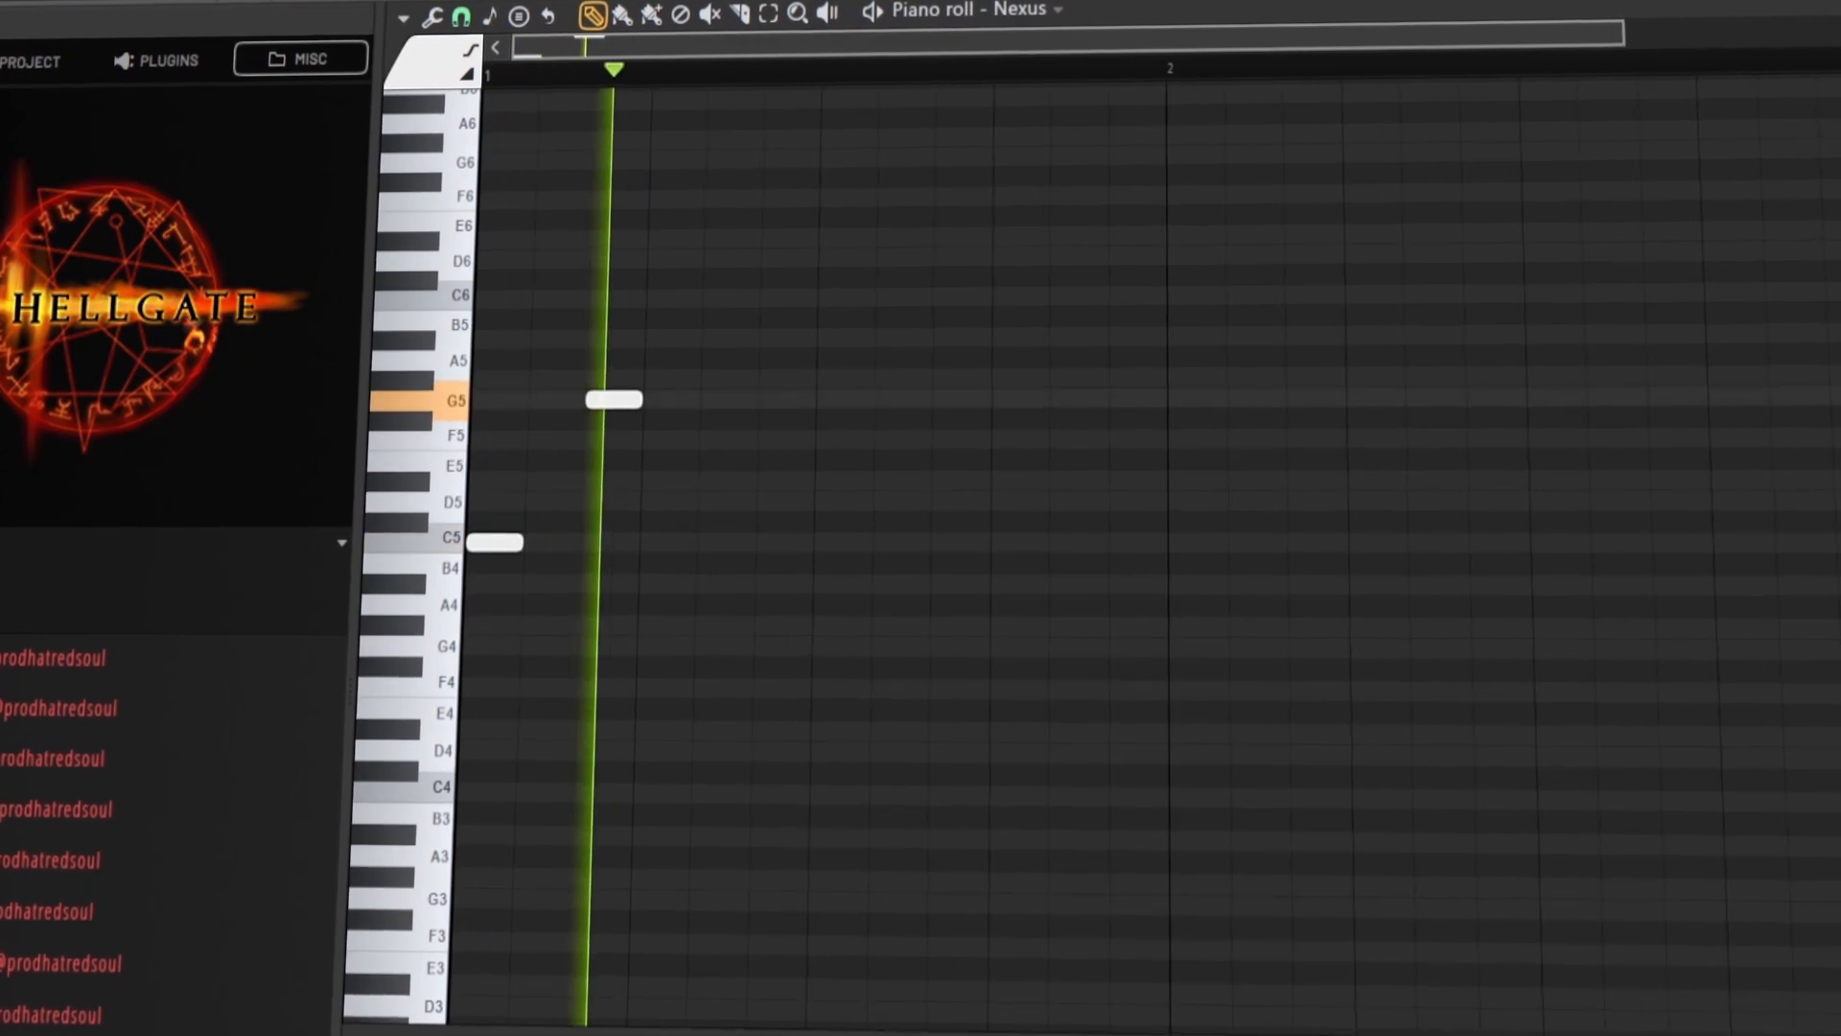
Step: Try further Nexus melody notes beside G5 in bar 1, delete the unwanted note and play the melody from within bar 2
left_click(649, 383)
key("space")
left_click_drag(654, 382, 710, 381)
key("space")
right_click(594, 400)
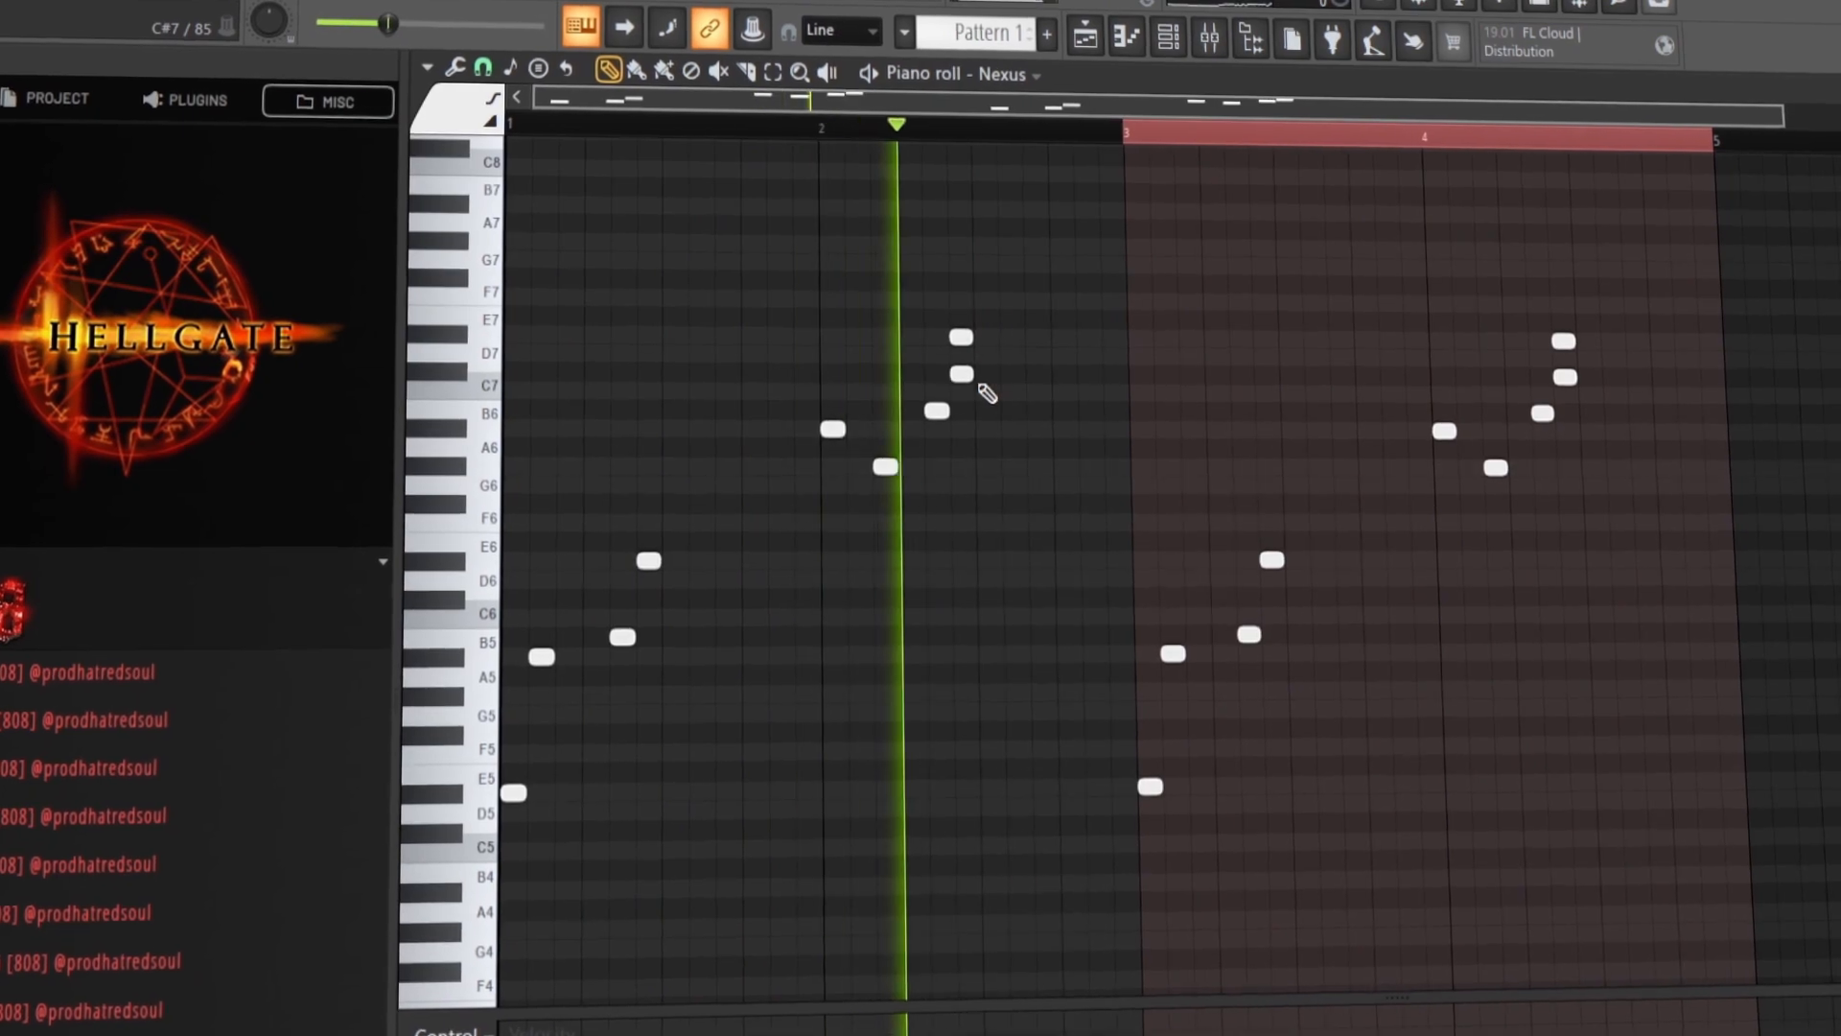
left_click(905, 128)
key("space")
key("space")
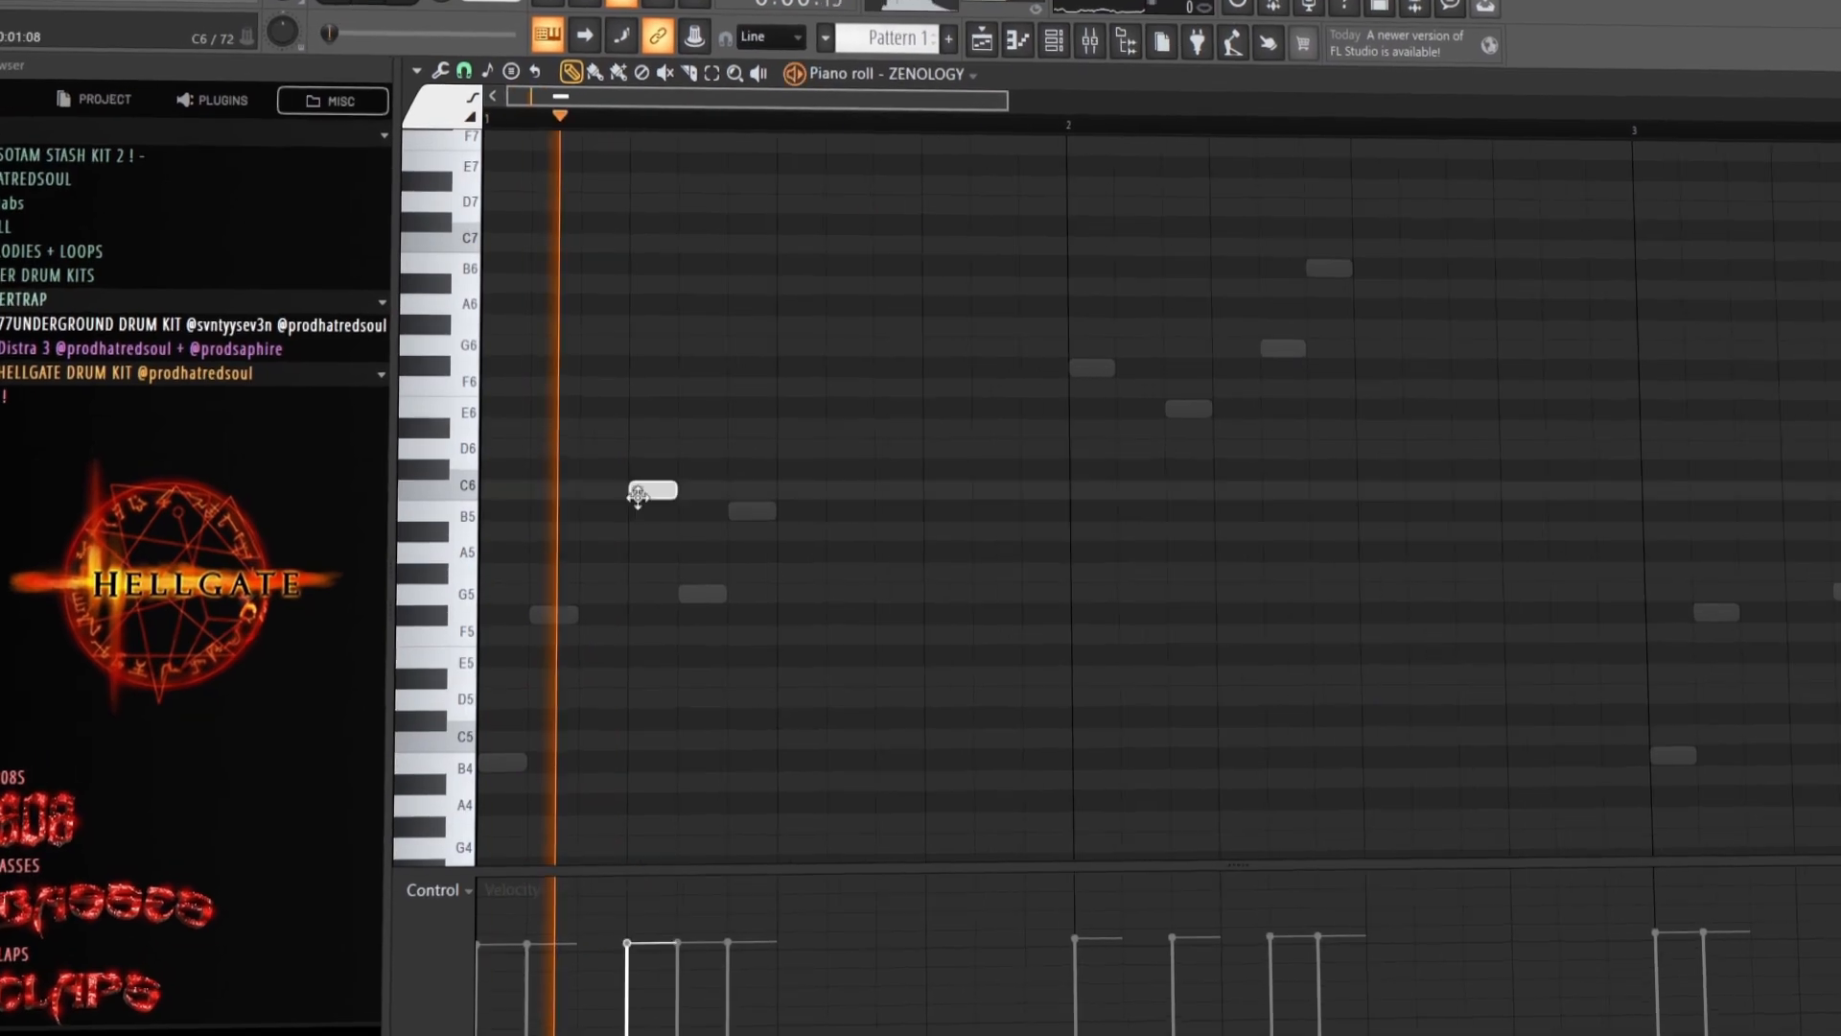
Step: Try ZENOLOGY notes B5 and A#5 against the Nexus melody in bar 1, auditioning them and deleting the A#5
left_click(643, 496)
key("space")
left_click(691, 540)
key("space")
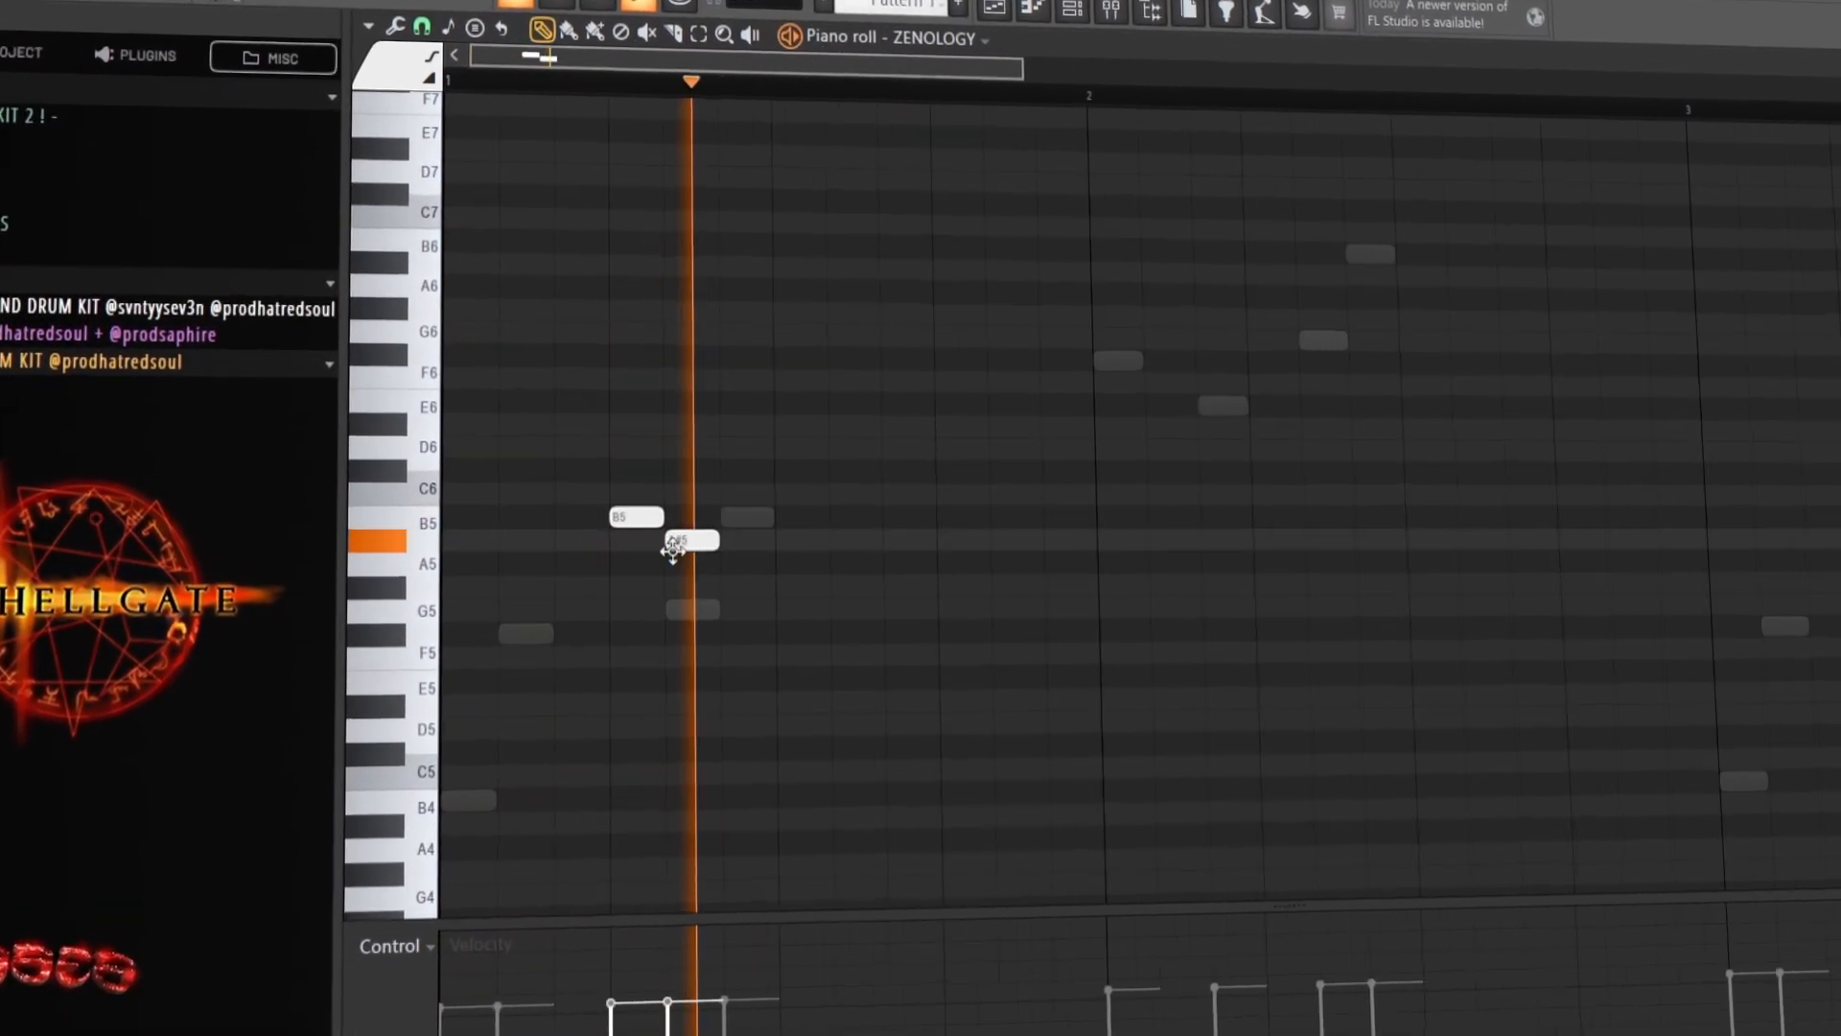
right_click(694, 540)
key("space")
key("space")
right_click(698, 562)
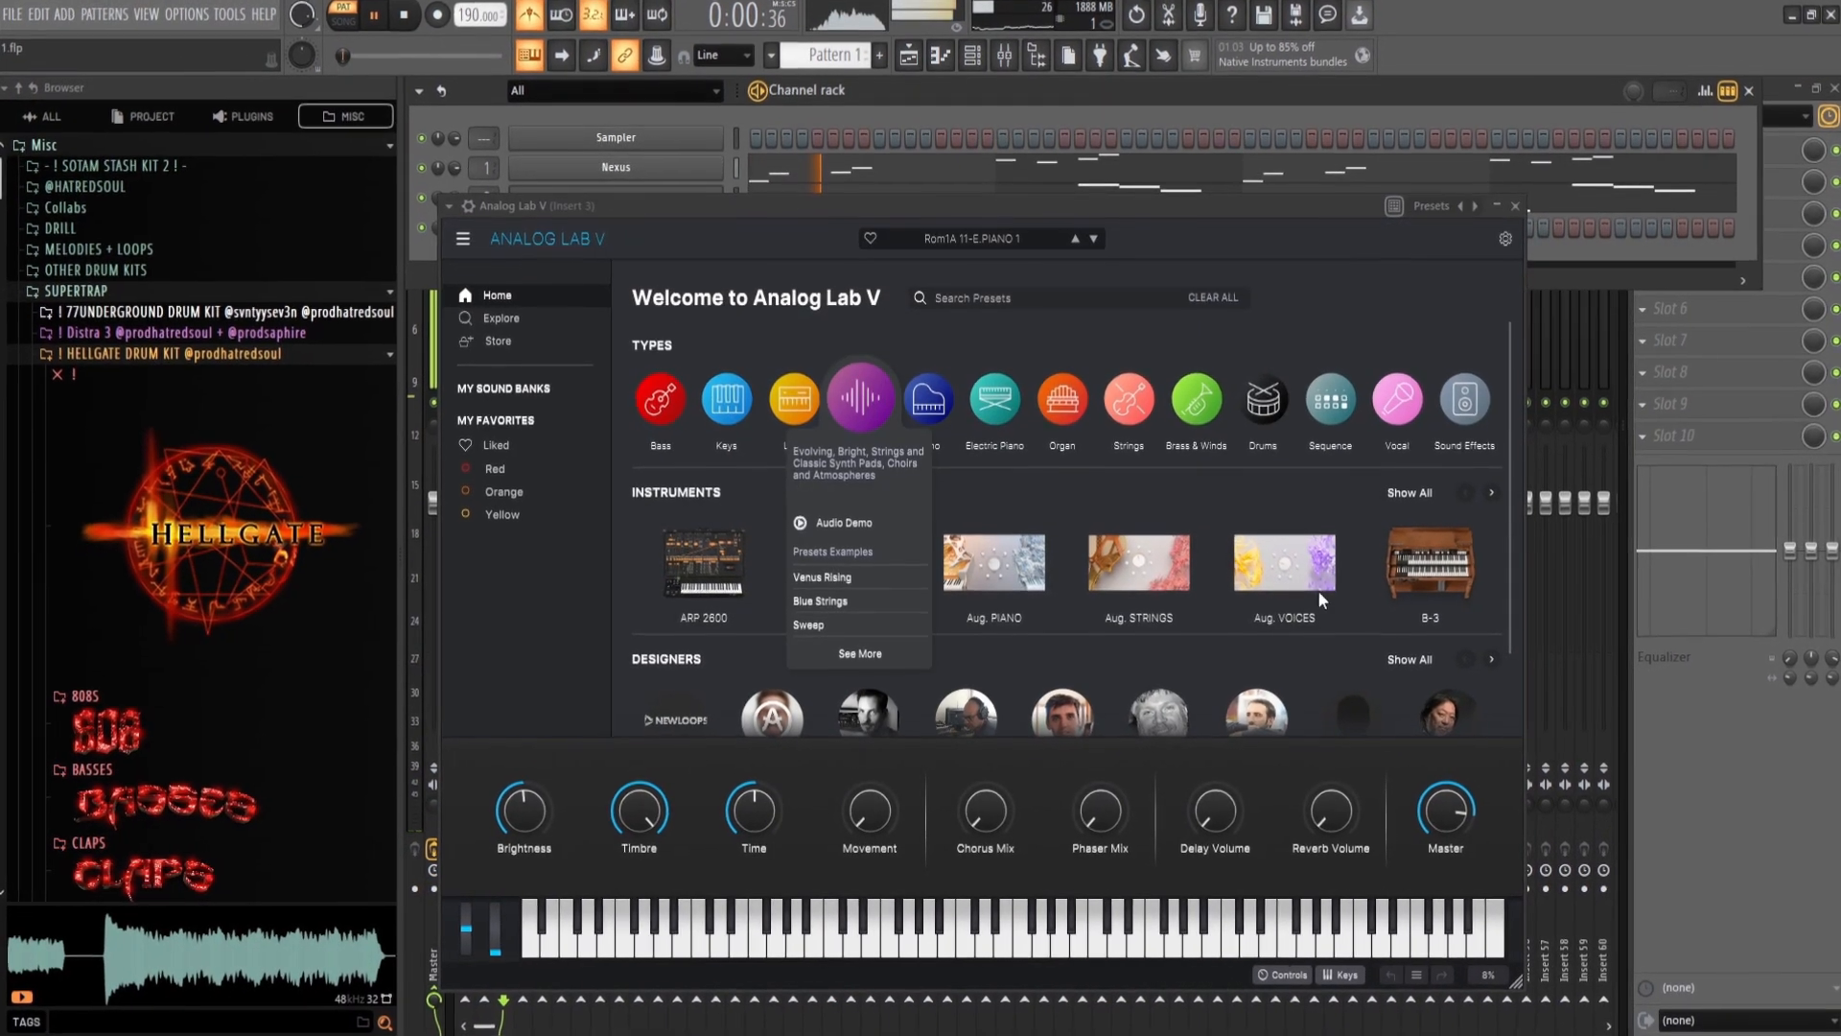
Step: Choose the pad sound type in Analog Lab V and extend its held G5 and F#5 notes to bar 9
left_click(862, 404)
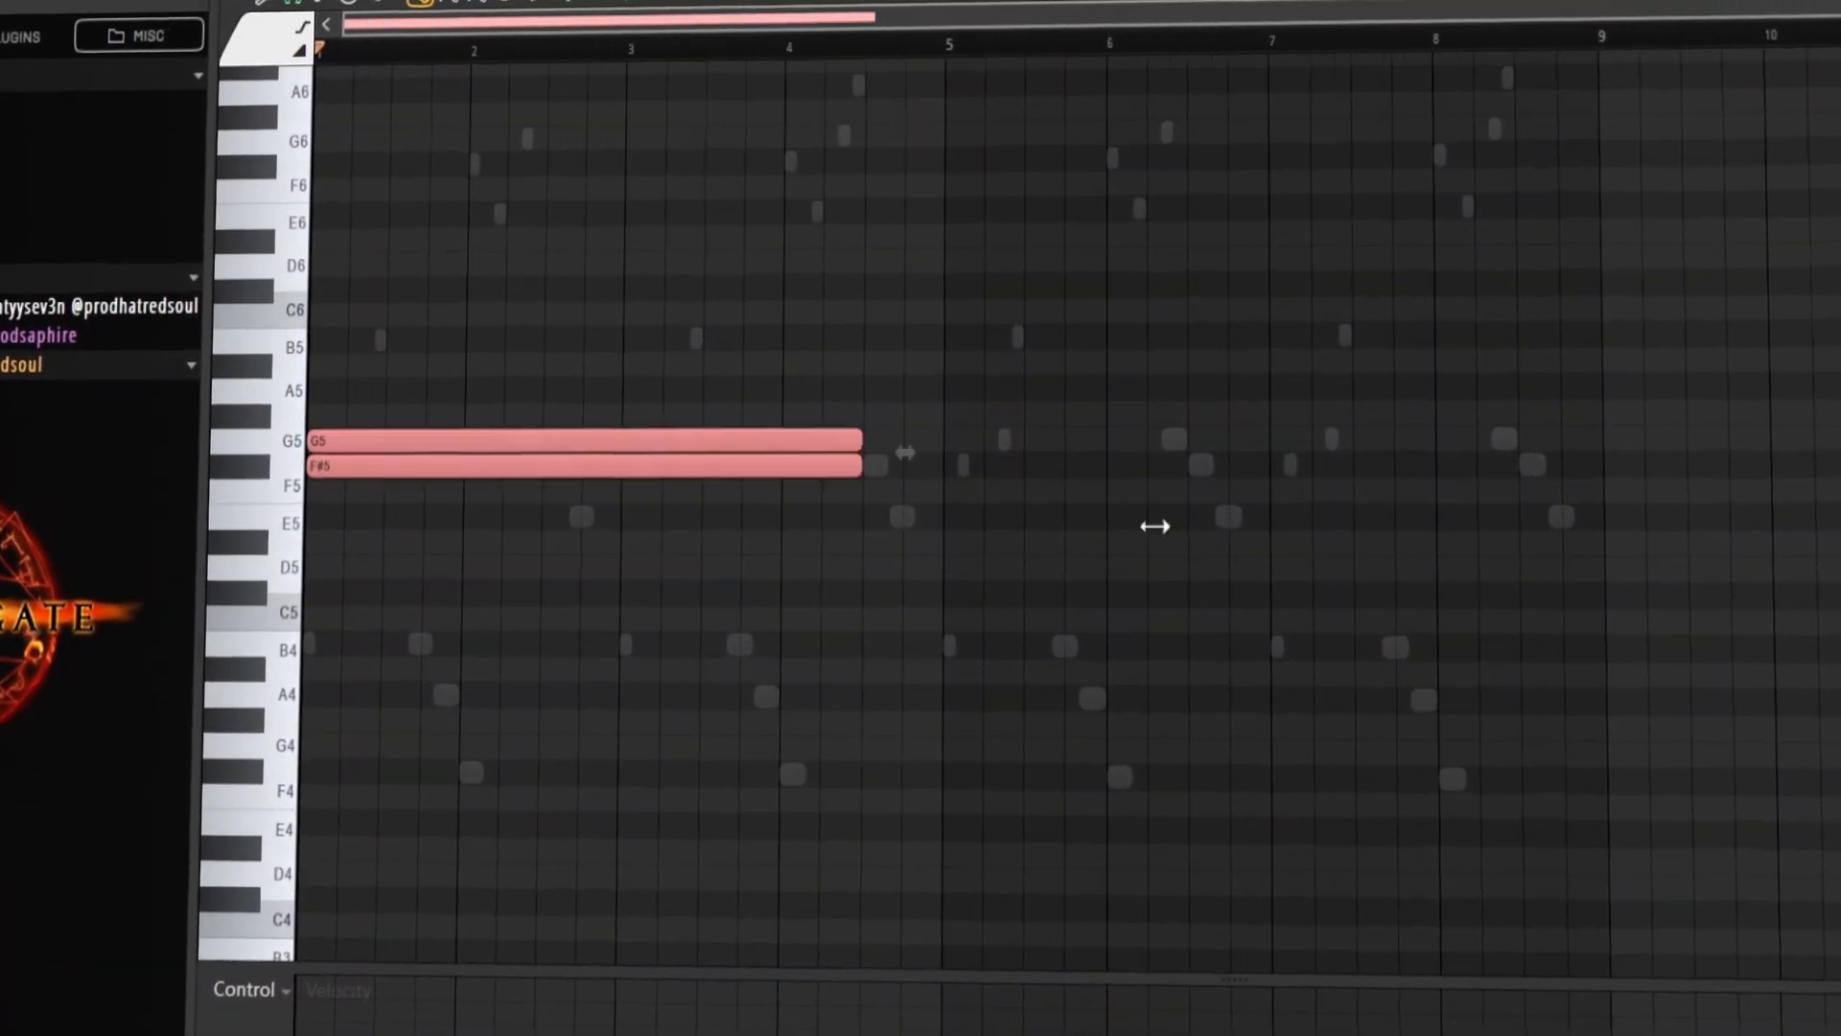
left_click_drag(1156, 525, 1603, 541)
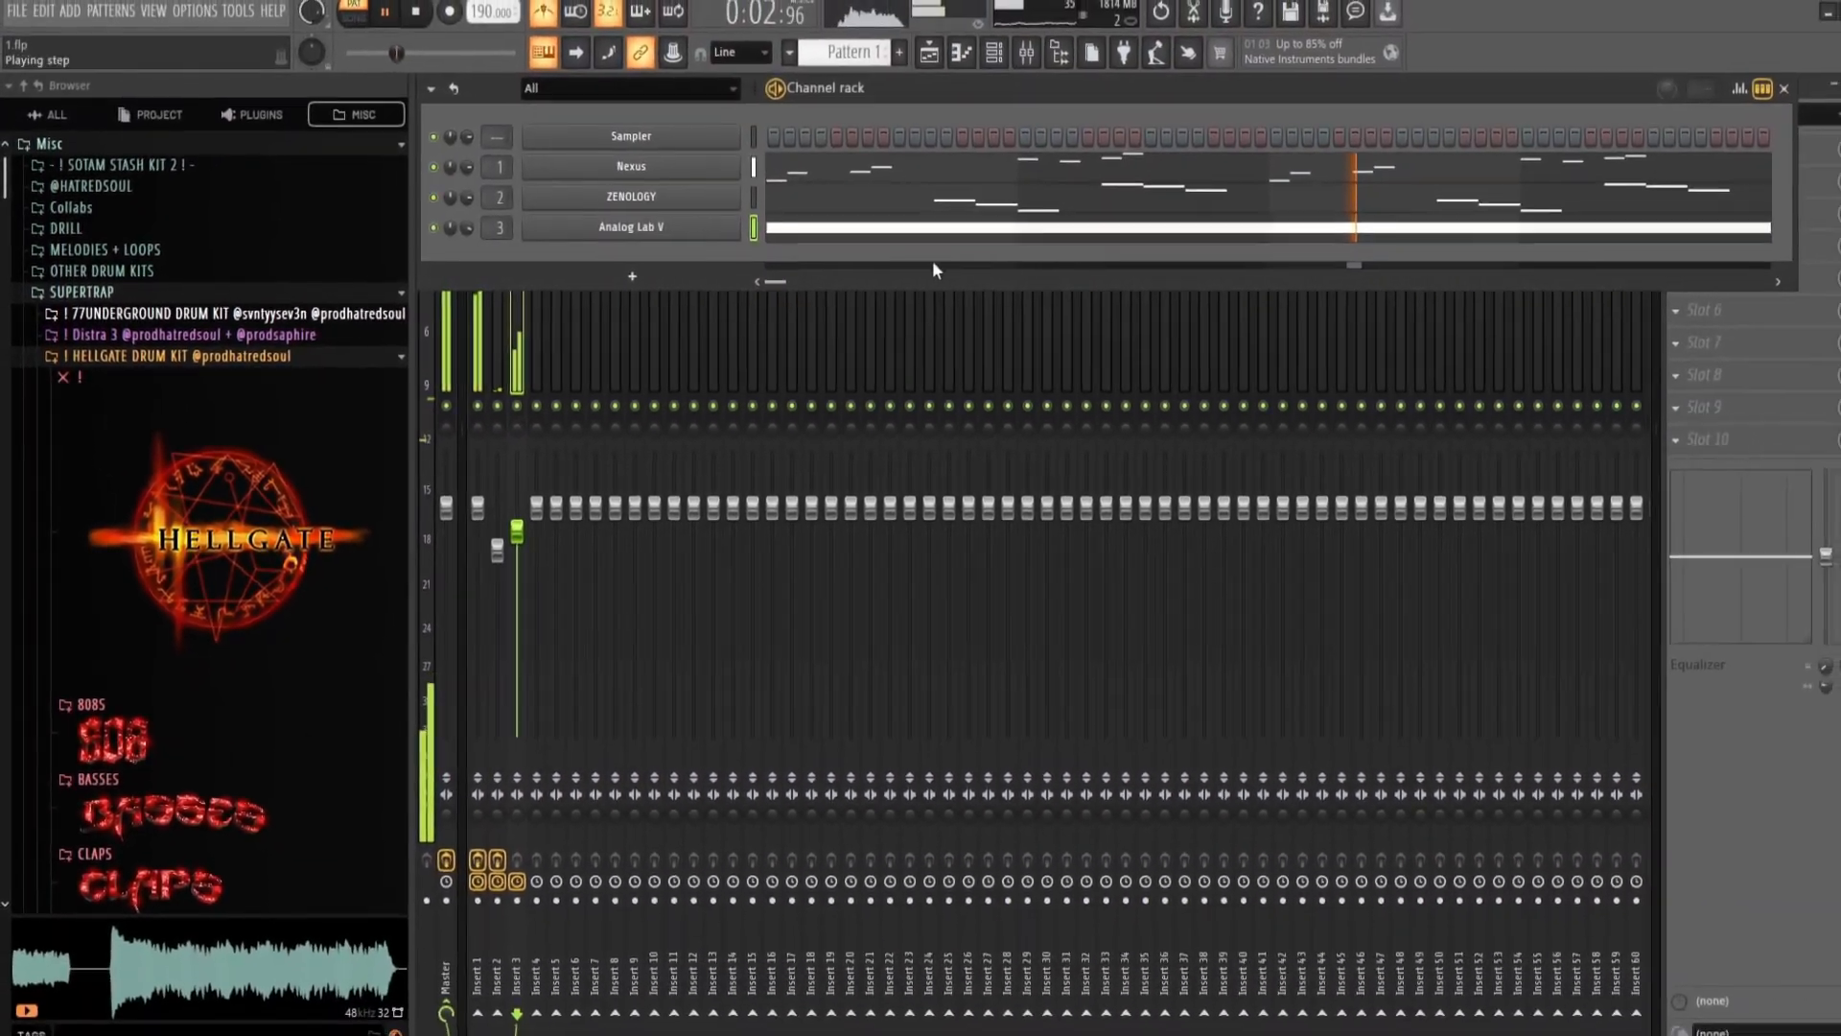
Step: Select all the Analog Lab V notes in the piano roll and shorten them to end at bar 5
left_click(947, 228)
key("ctrl+a")
left_click_drag(1370, 416, 921, 441)
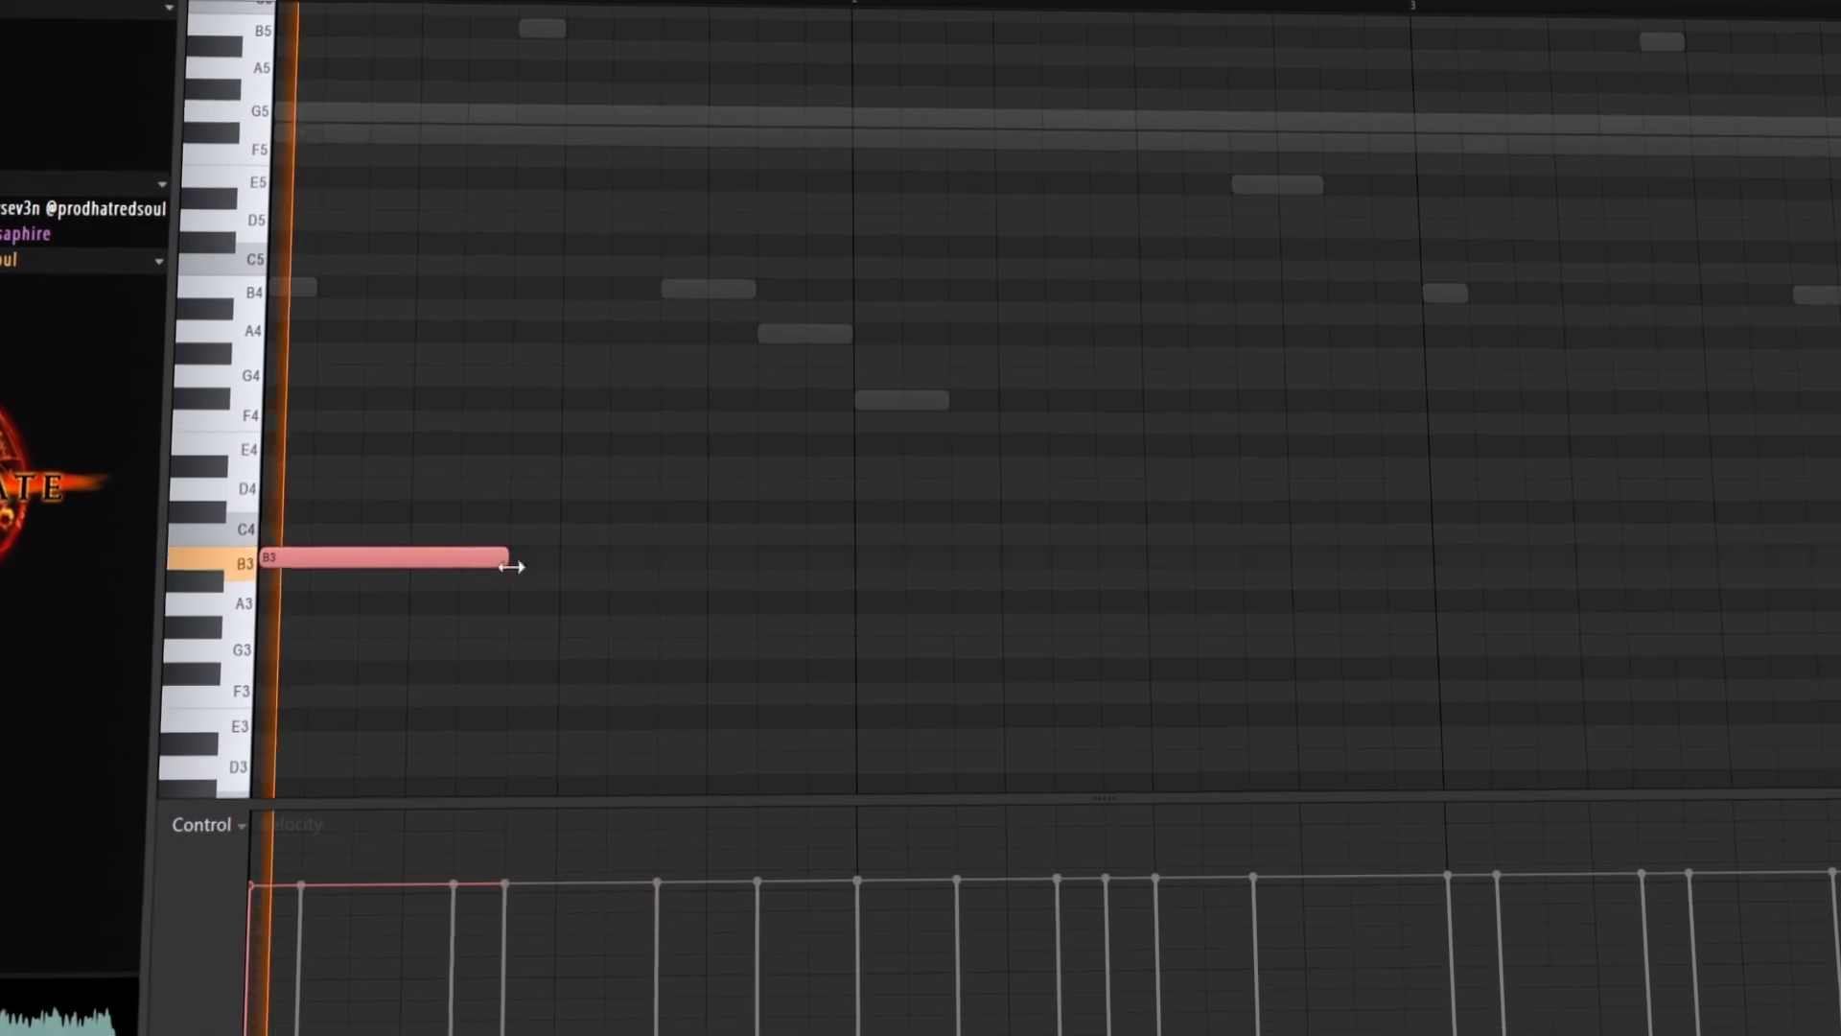
Step: Add another B3 note after the first in the bass line and raise band 3 in Insert 4's Parametric EQ 2
left_click(683, 566)
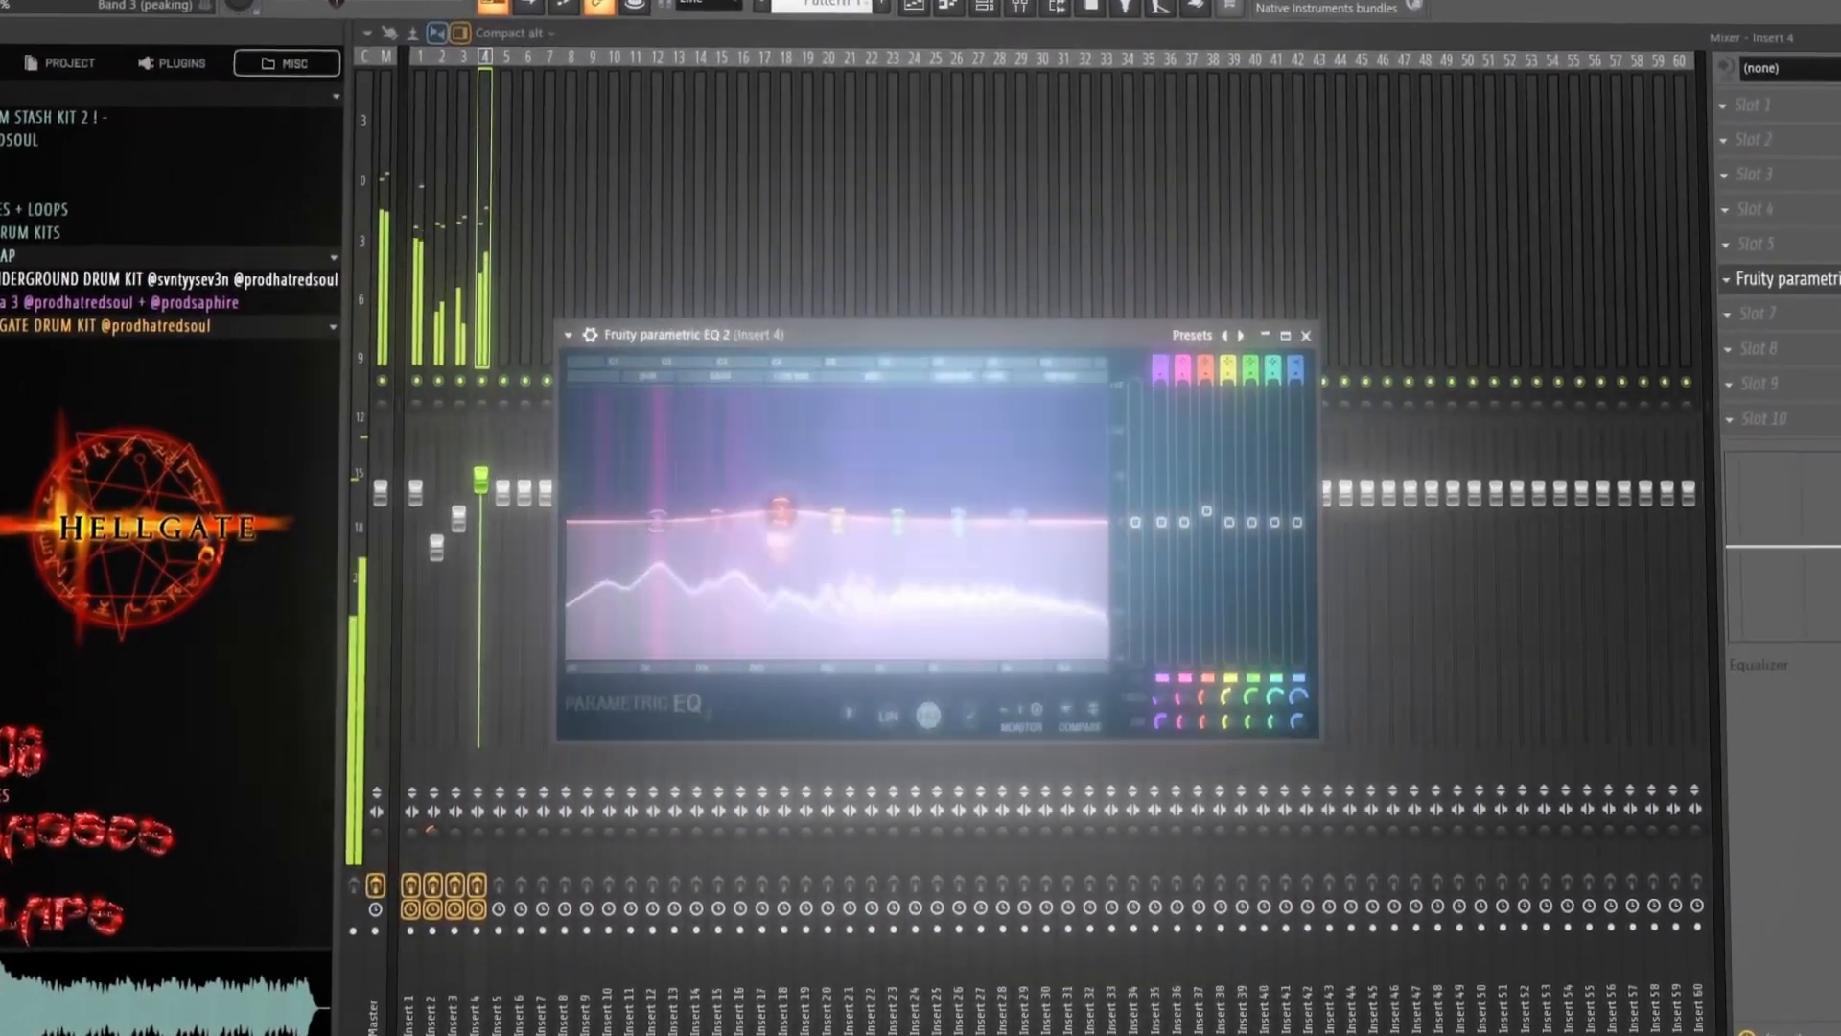
left_click_drag(1206, 511, 1236, 362)
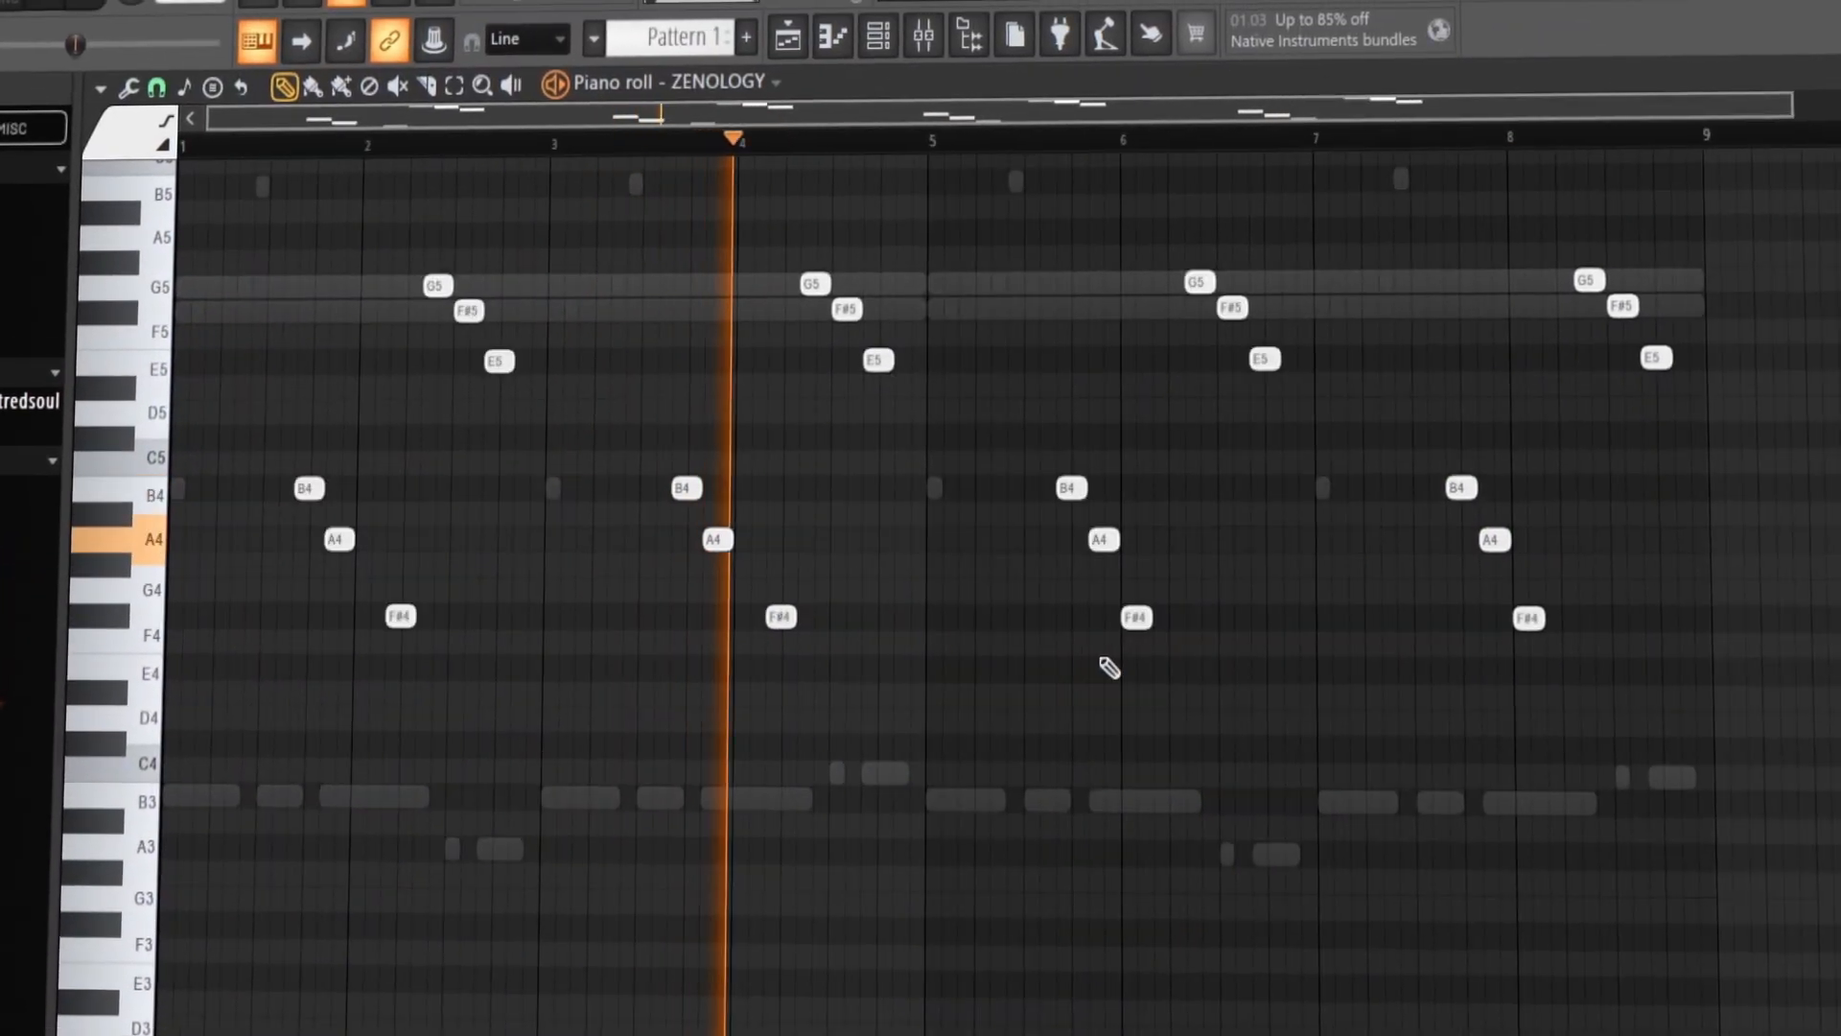
Step: Shift the ZENOLOGY F#4 note at bar 6 one grid step later
scroll(1109, 666, "up", 2)
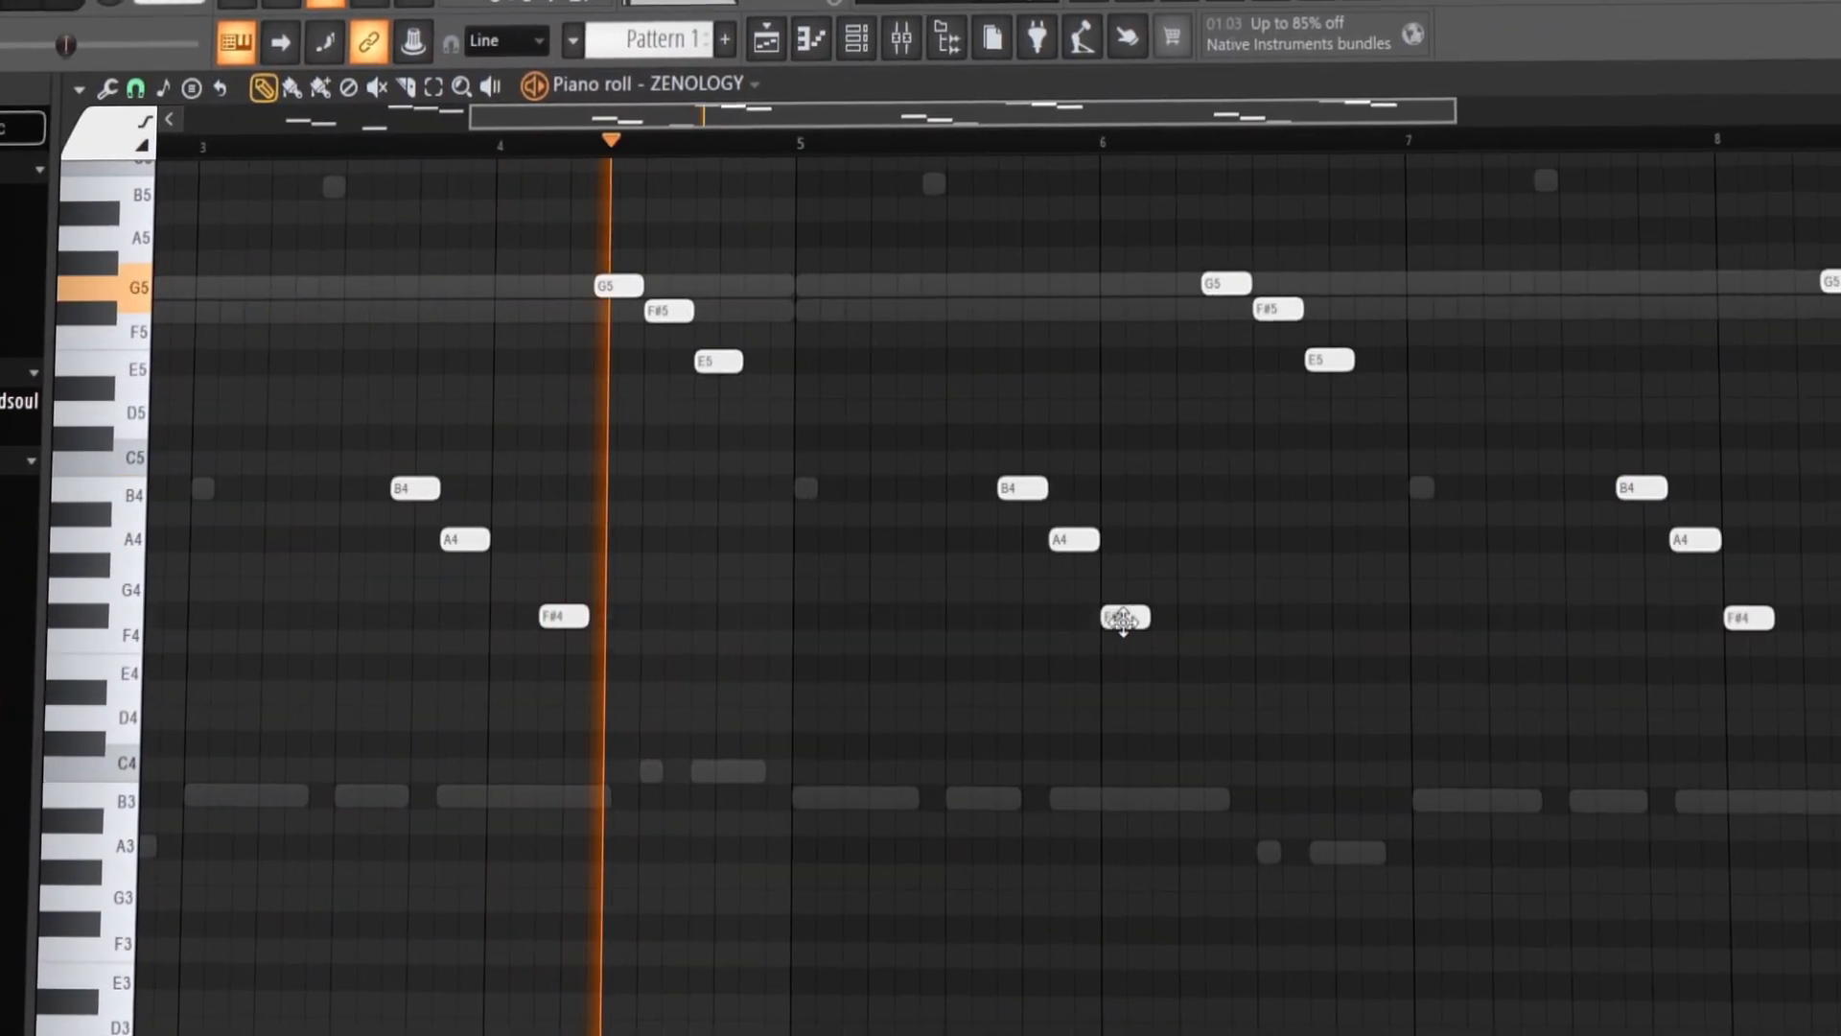
left_click_drag(1137, 618, 1187, 618)
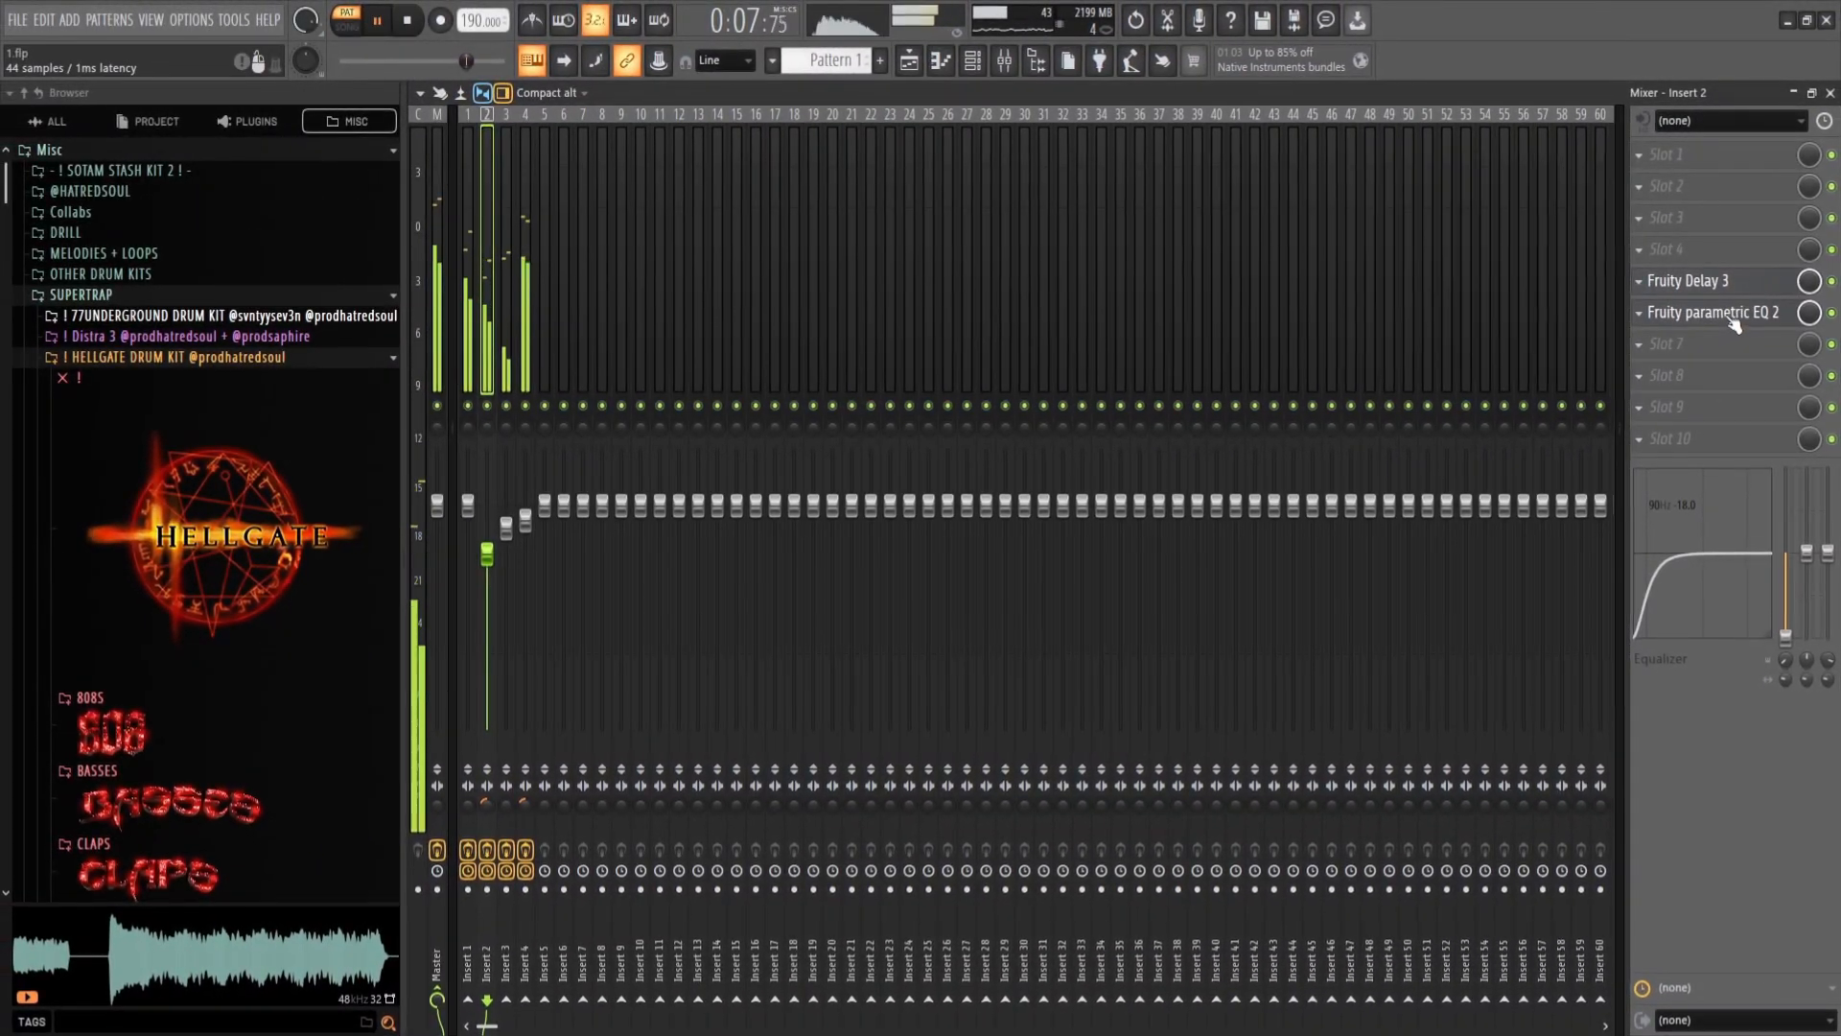
Step: Shape Insert 2's Parametric EQ 2 by adjusting the band 1 high pass and moving the boosted band 6 to a slightly higher frequency
left_click(1716, 313)
left_click_drag(734, 413, 651, 428)
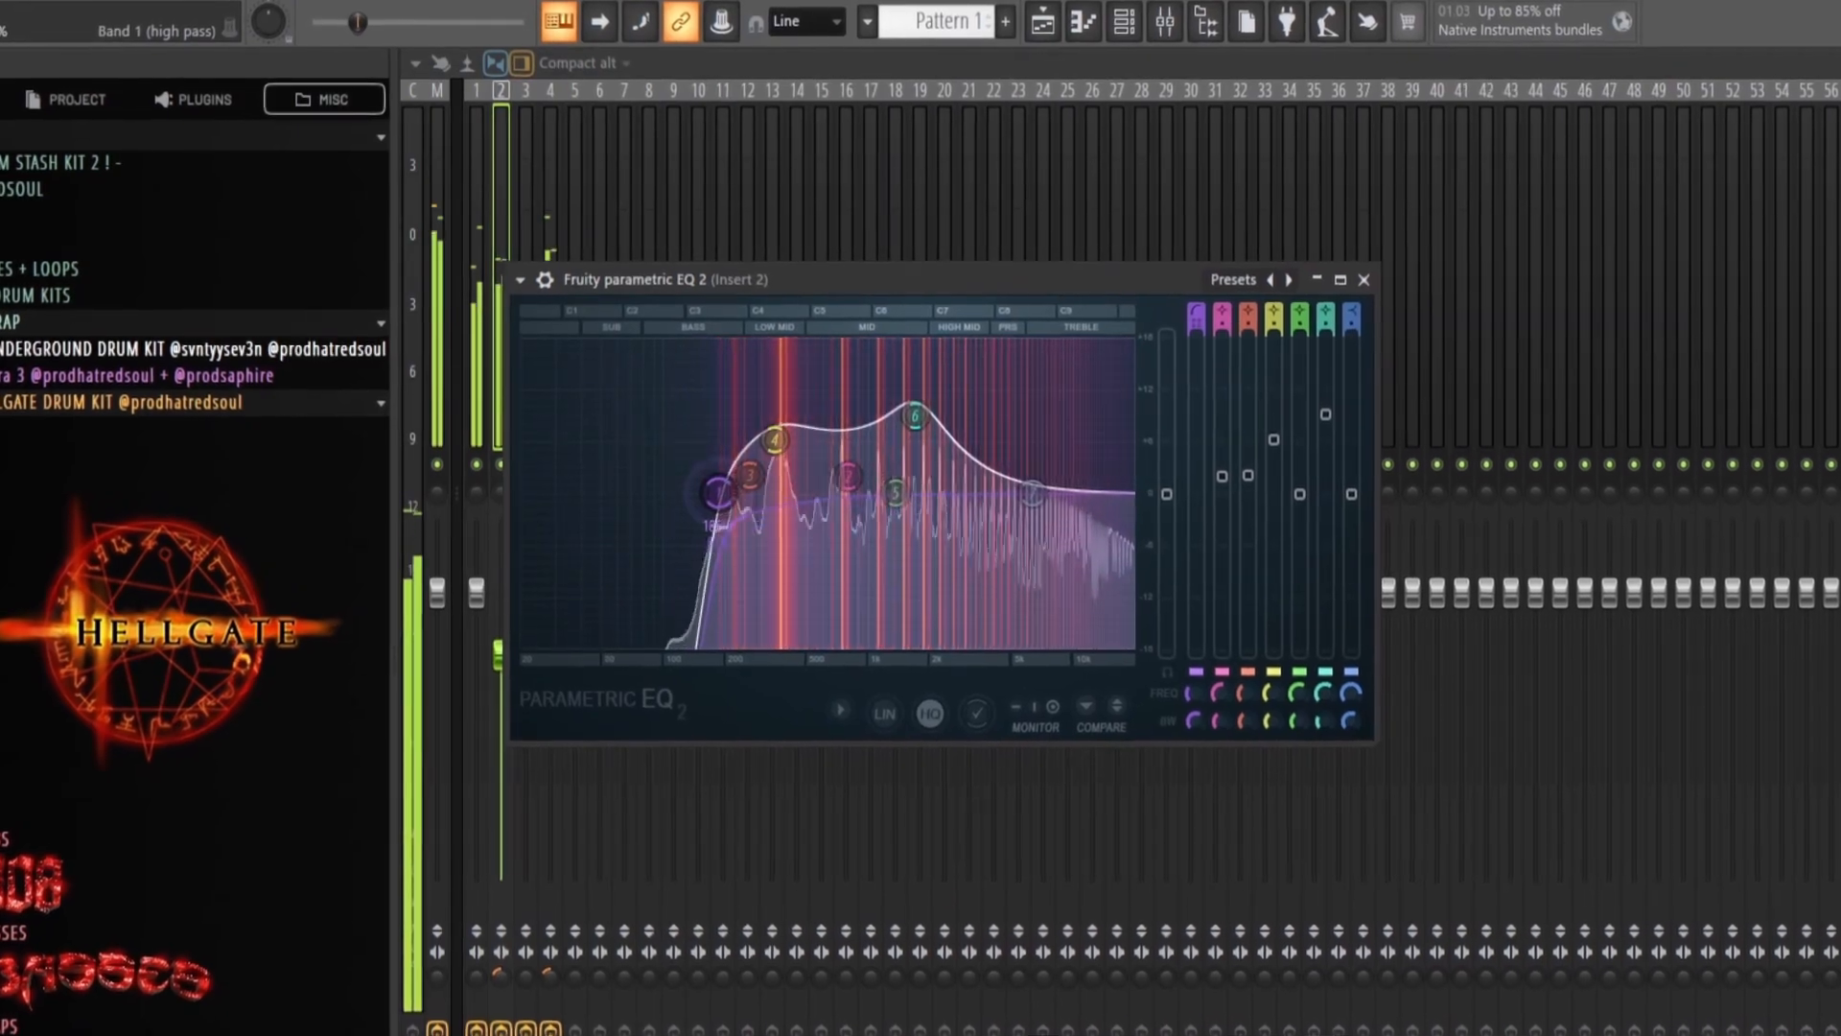
left_click_drag(719, 492, 725, 493)
mouse_move(915, 415)
left_mouse_down()
mouse_move(953, 394)
mouse_move(942, 411)
left_mouse_up()
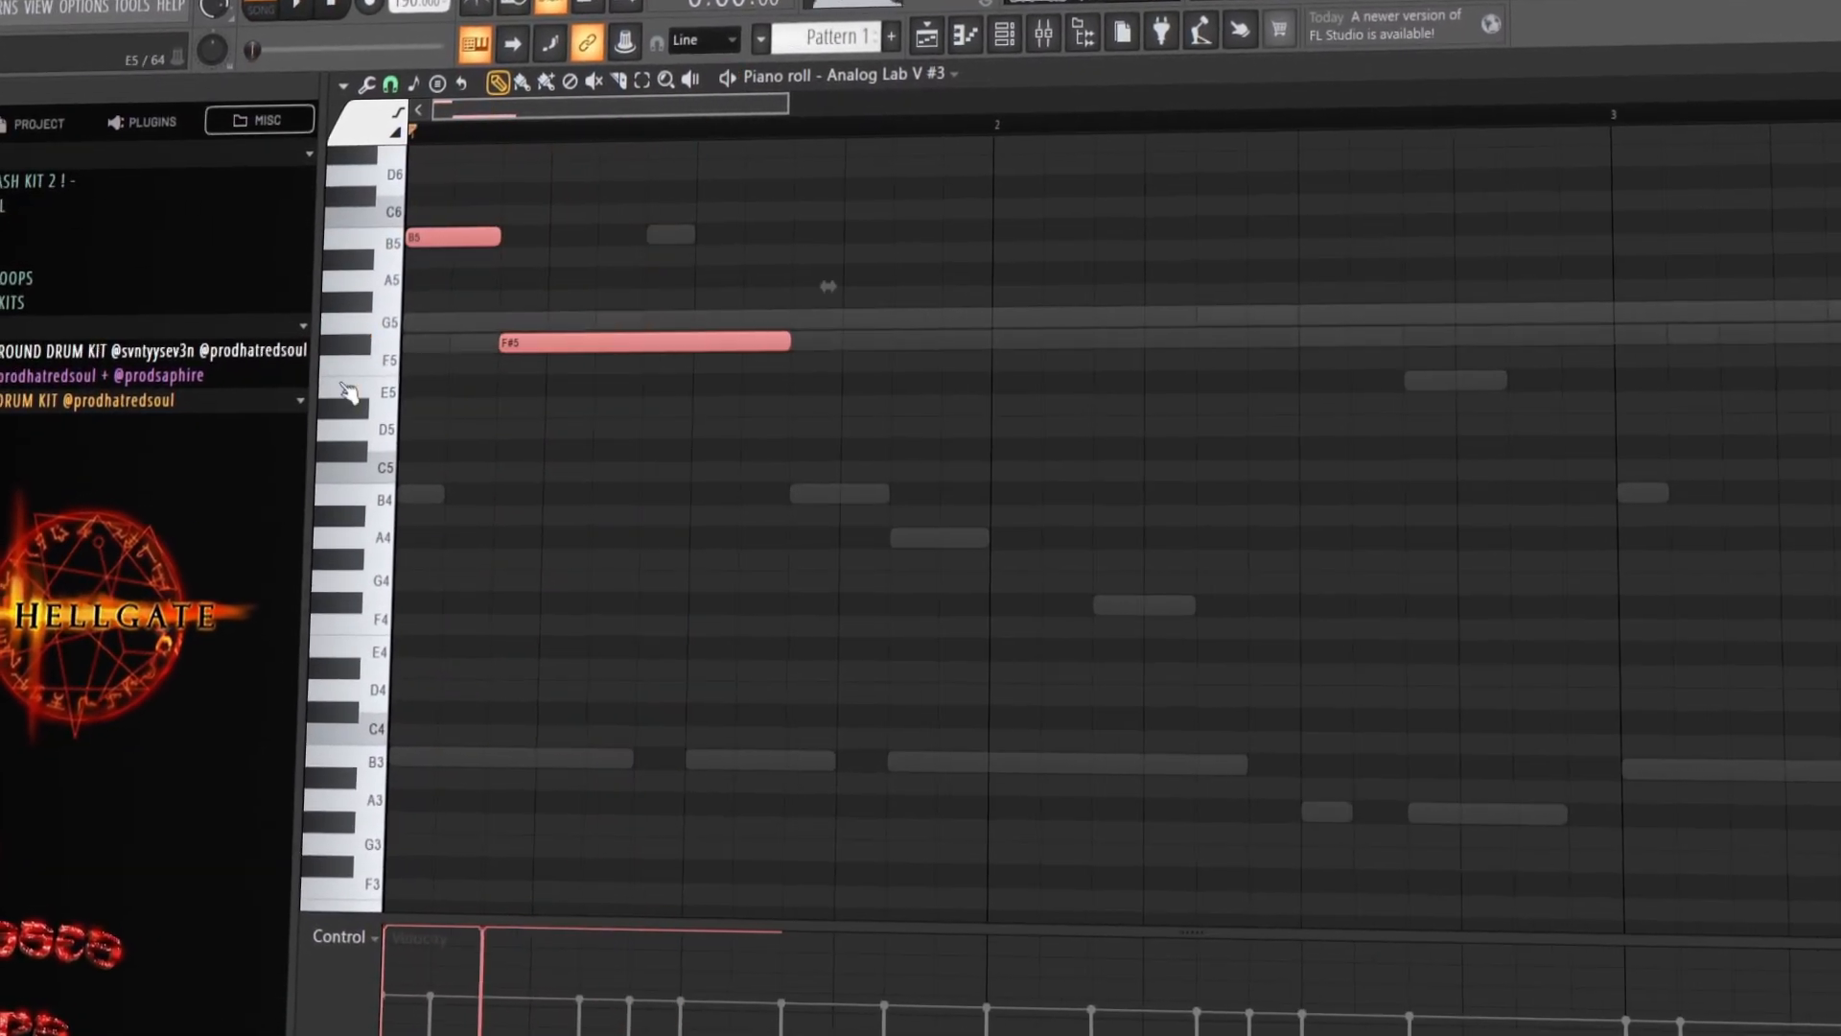
Step: Try transposing the selected B5 and F#5 notes of Analog Lab V #3 one octave up and two octaves down, auditioning the results
key("ctrl+Up")
key("space")
key("ctrl+Down")
key("ctrl+Down")
key("space")
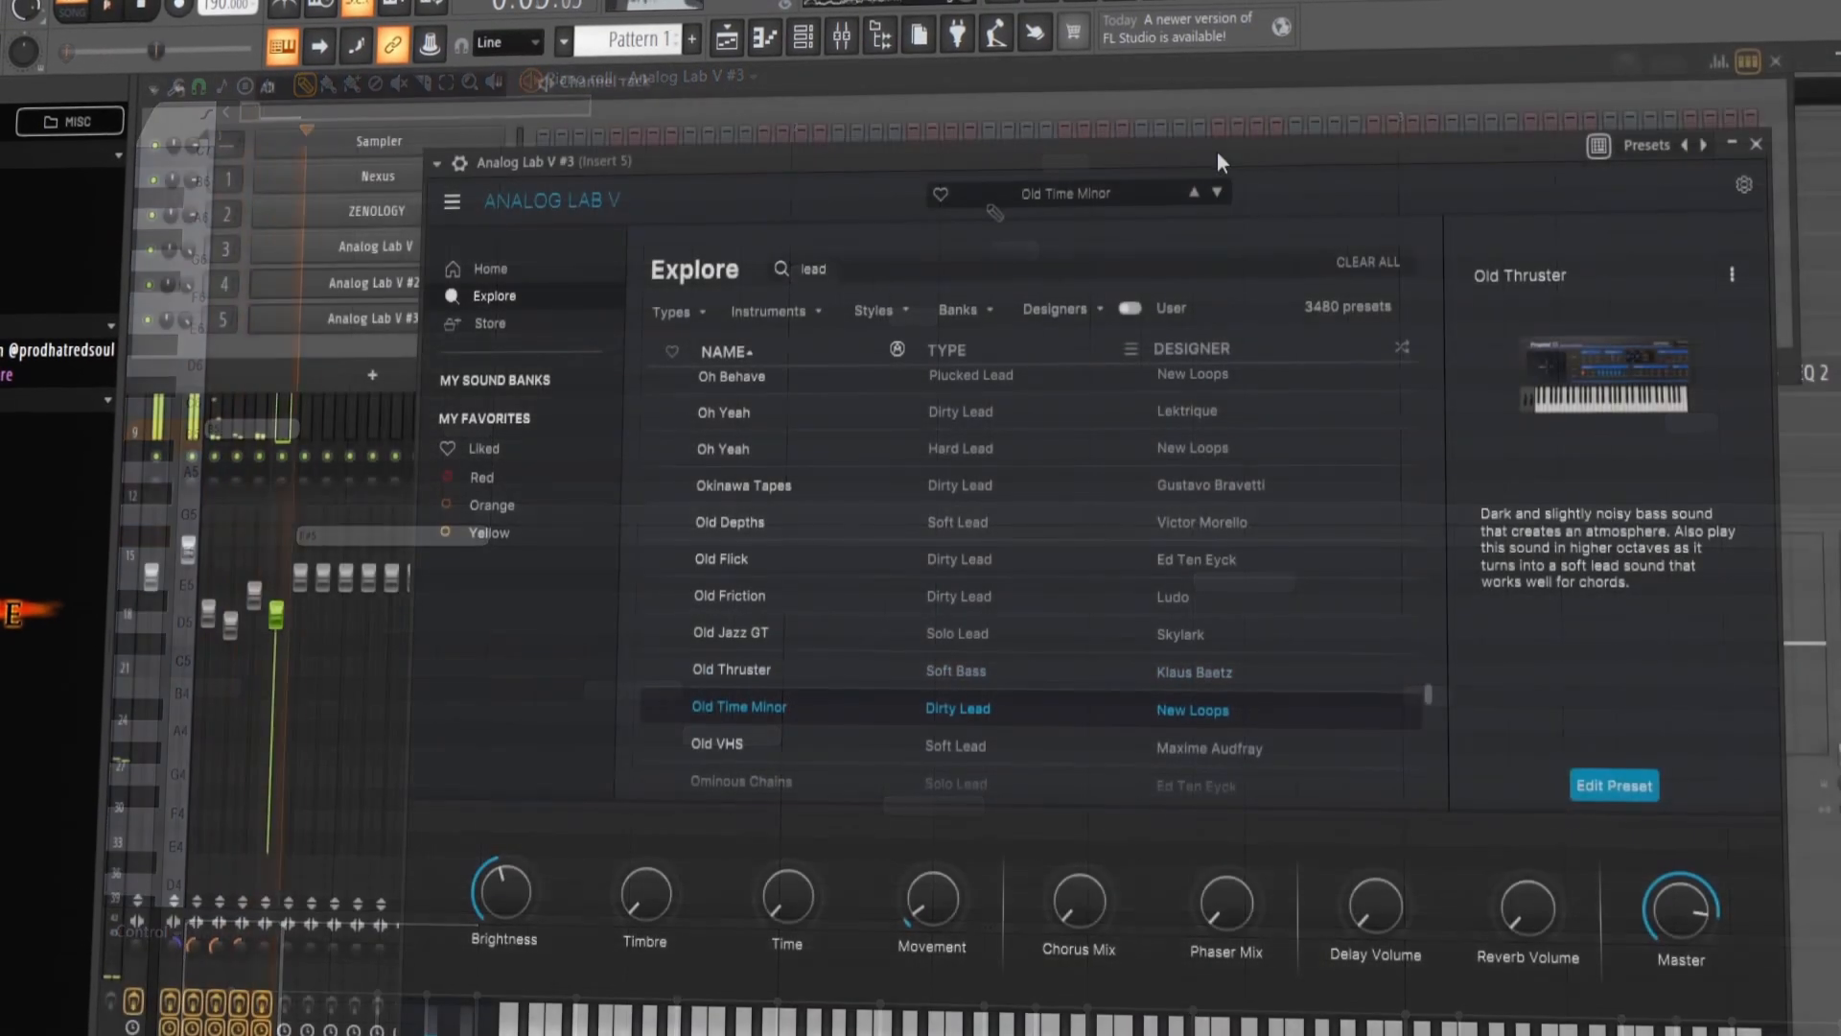
Step: Step Analog Lab V #3 through the lead presets Old Time Minor, Old VHS and Ominous Chains, and open its notes for playback
left_click(1212, 187)
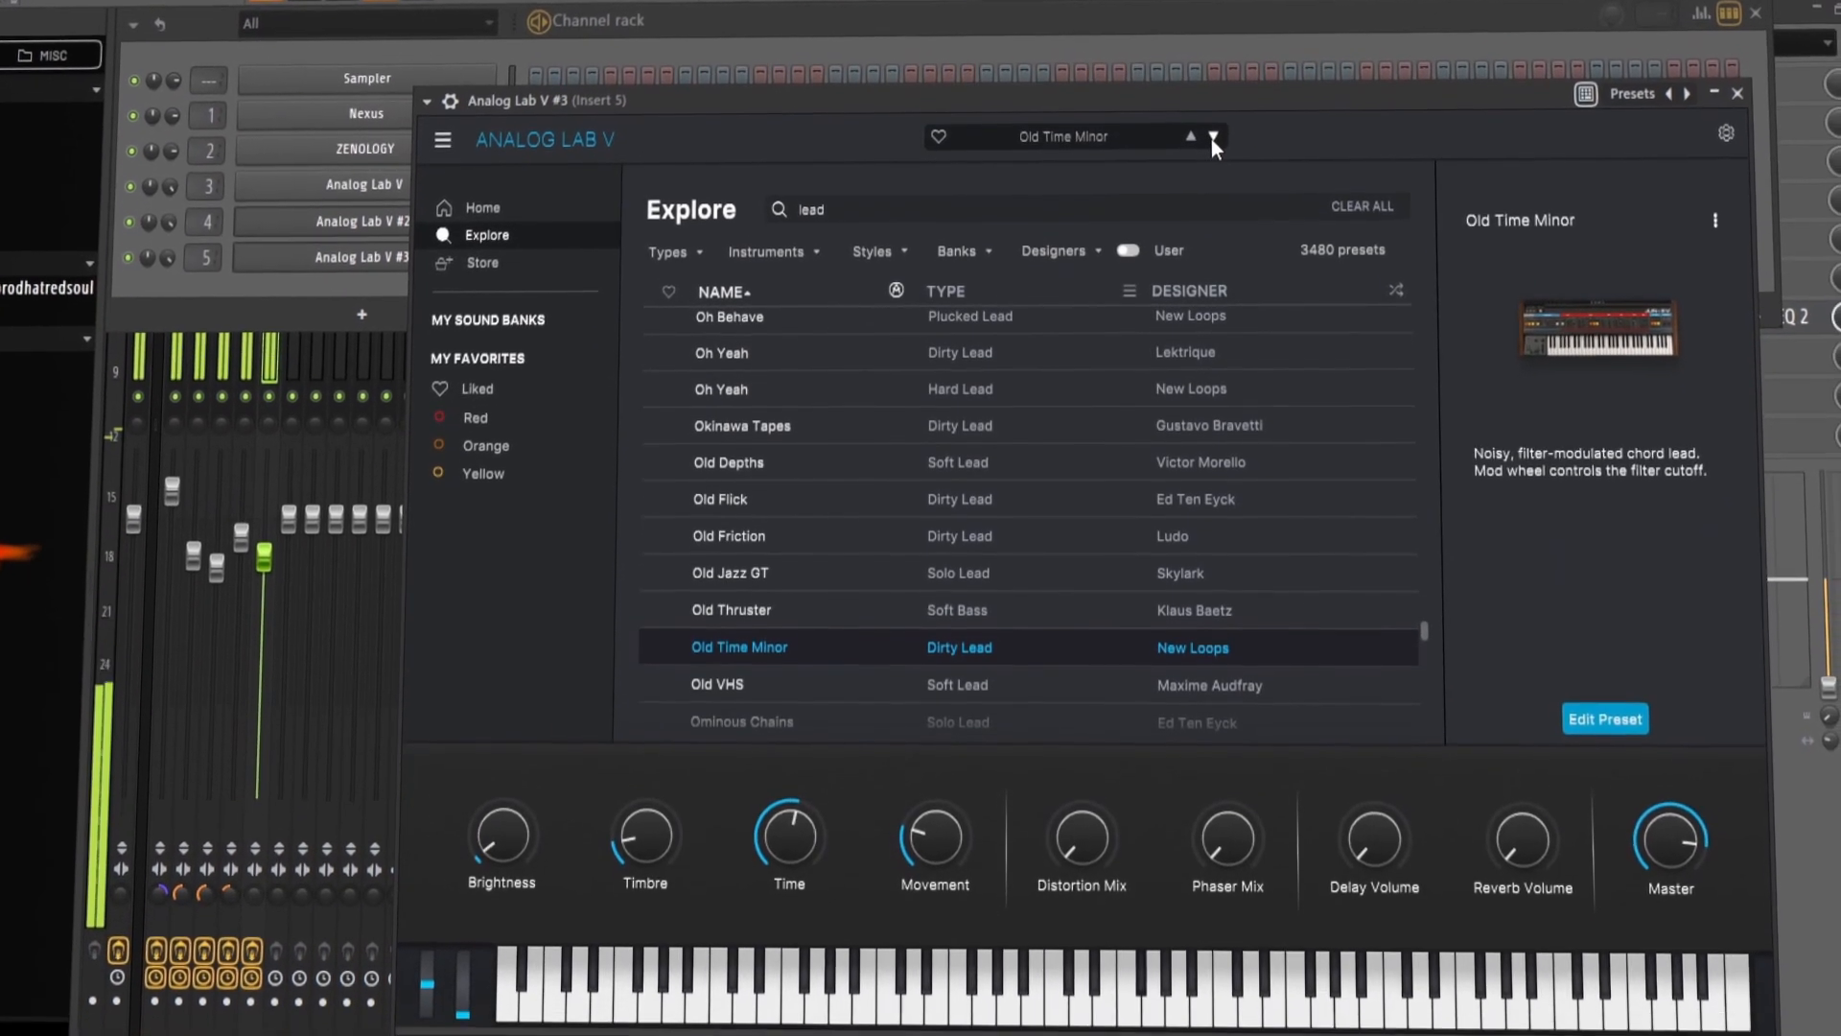
left_click(1215, 170)
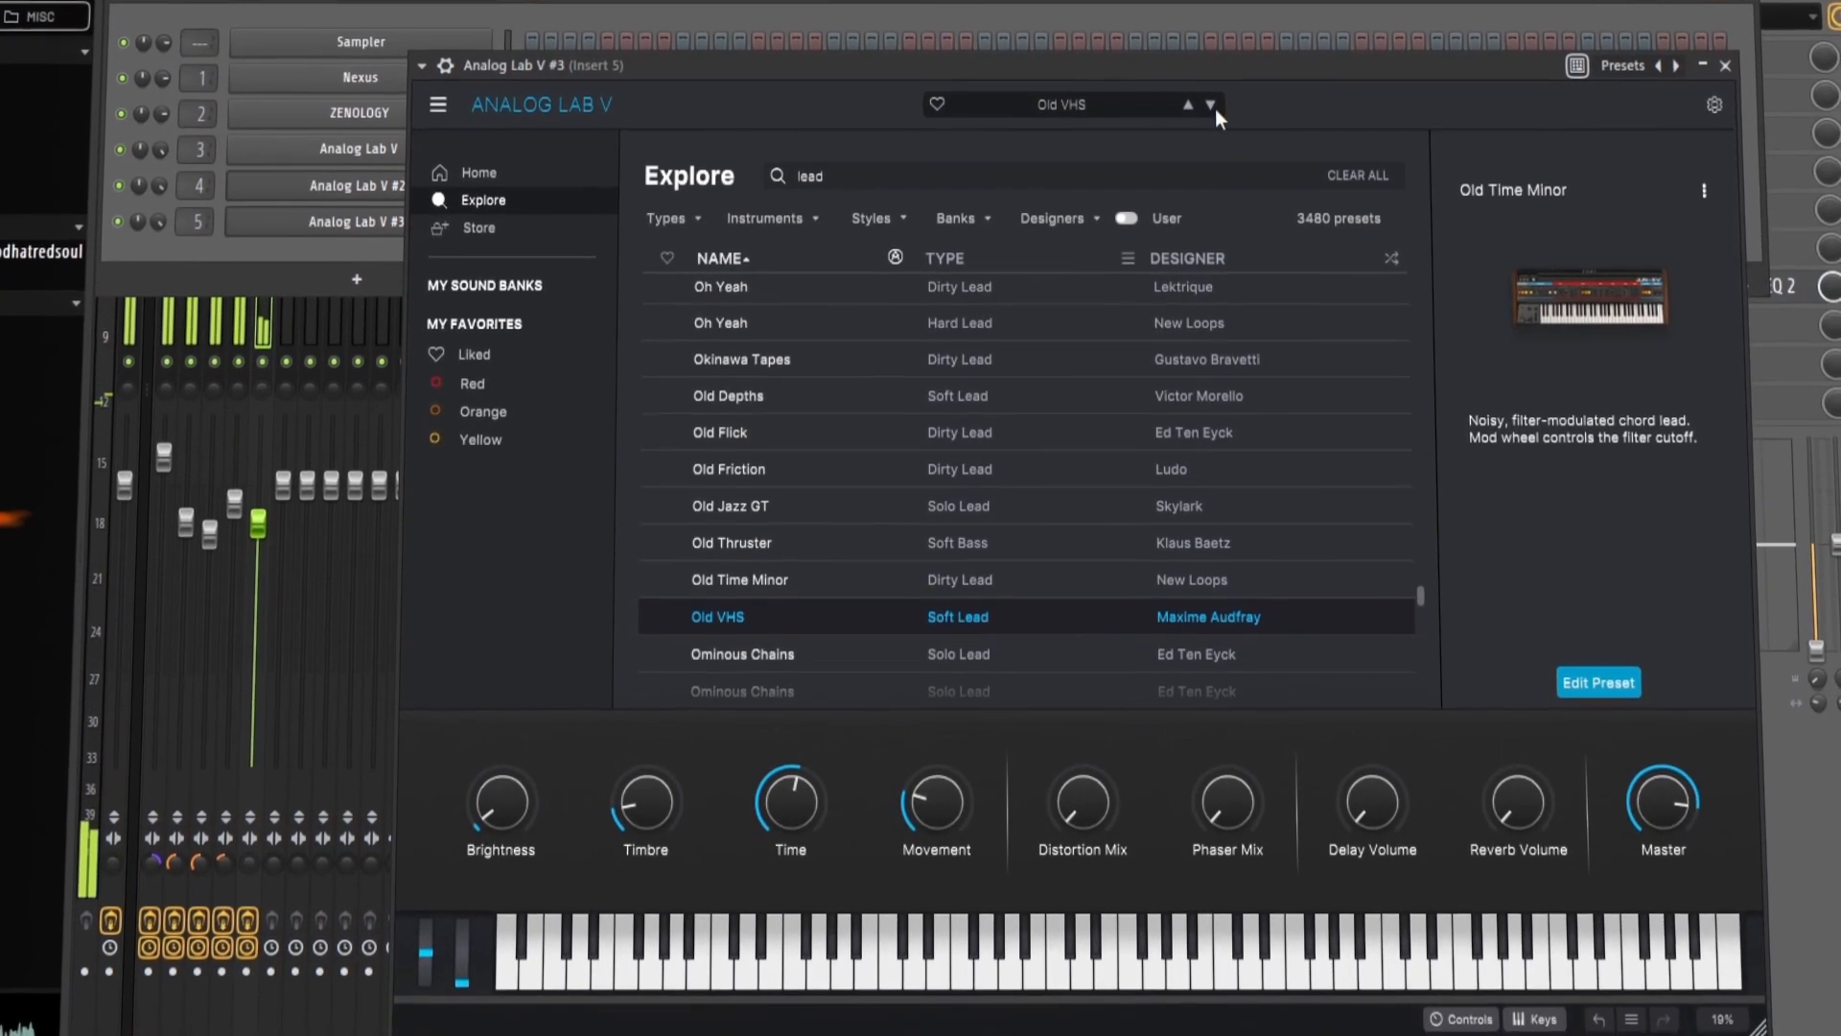
left_click(1210, 100)
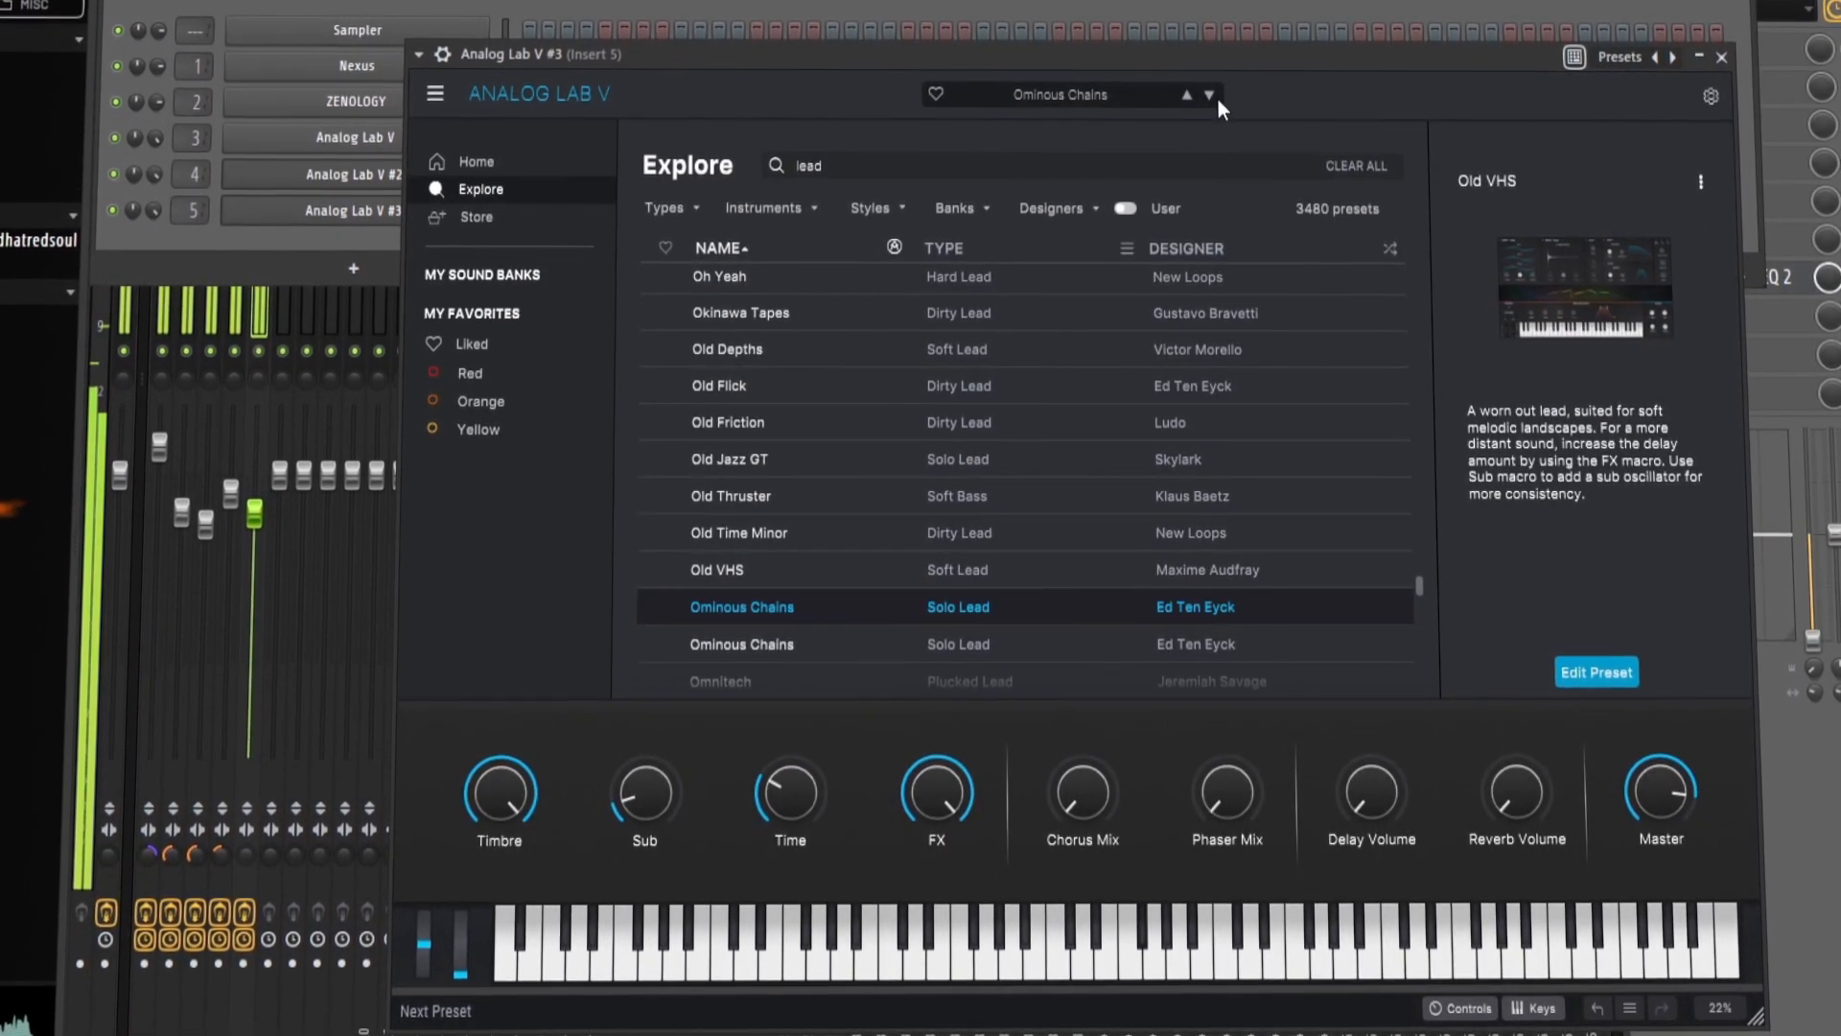
left_click(1212, 93)
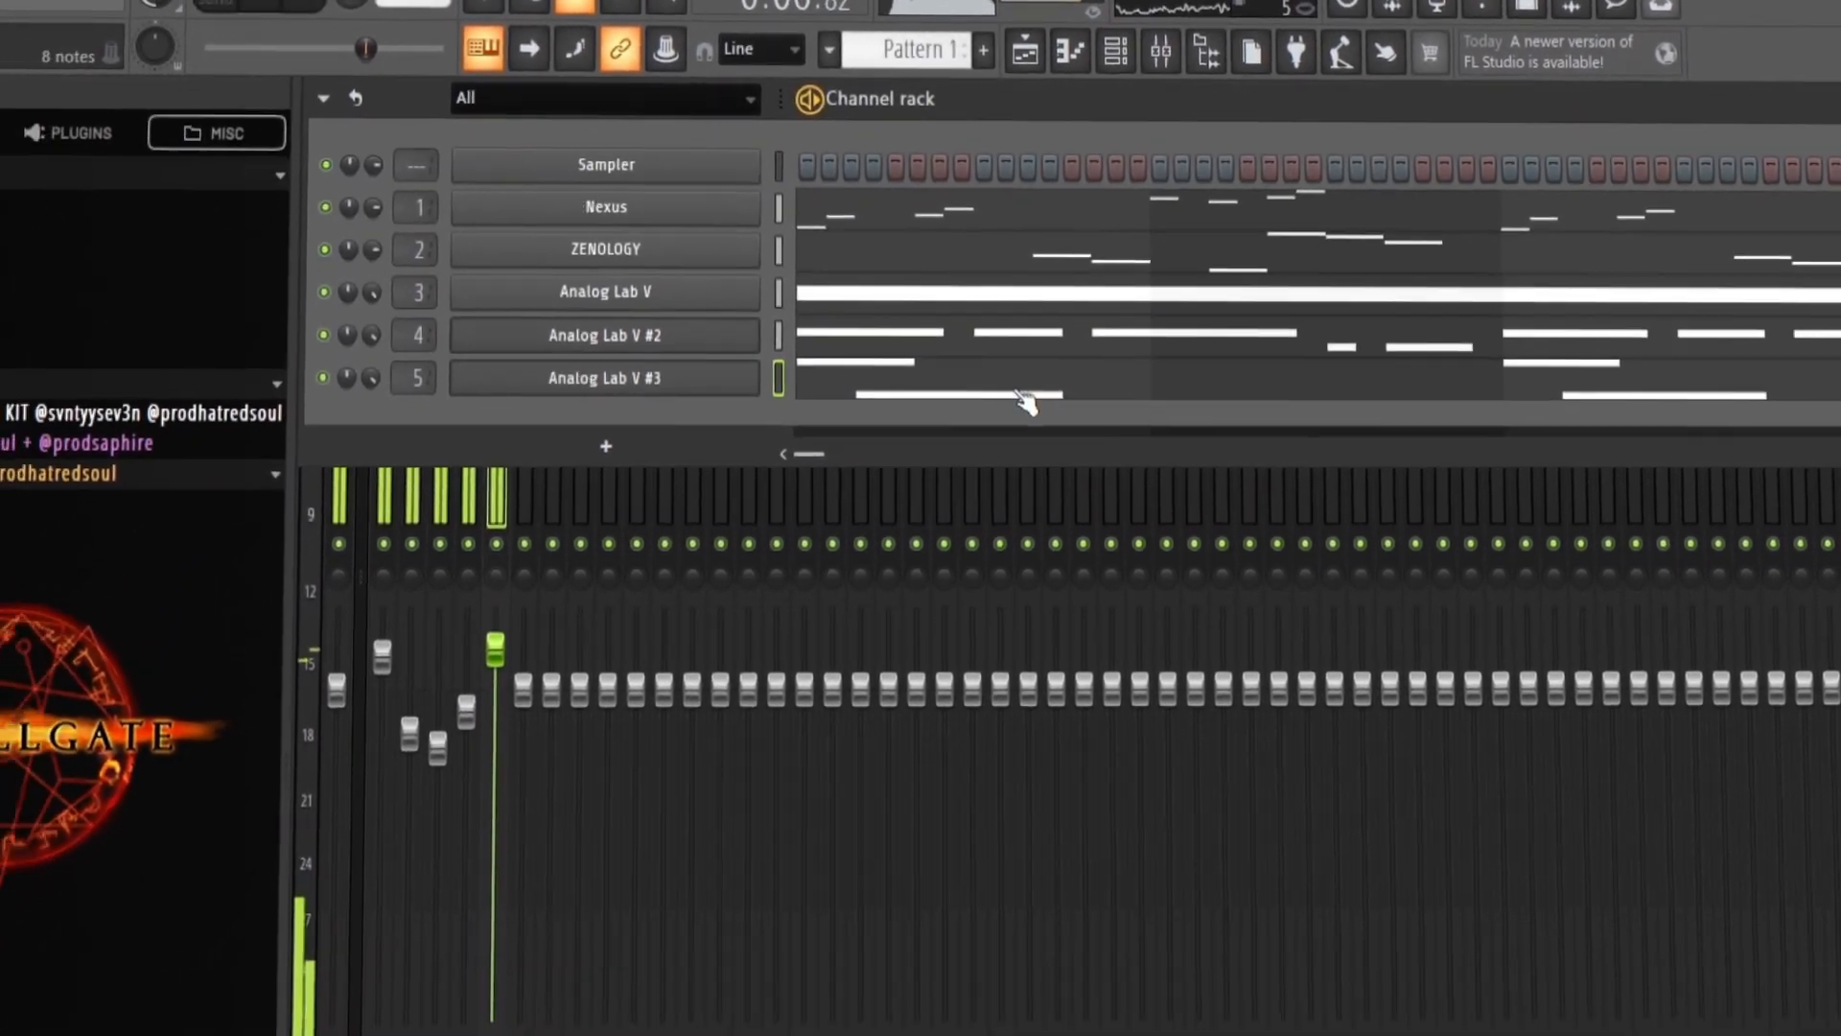
left_click(1064, 422)
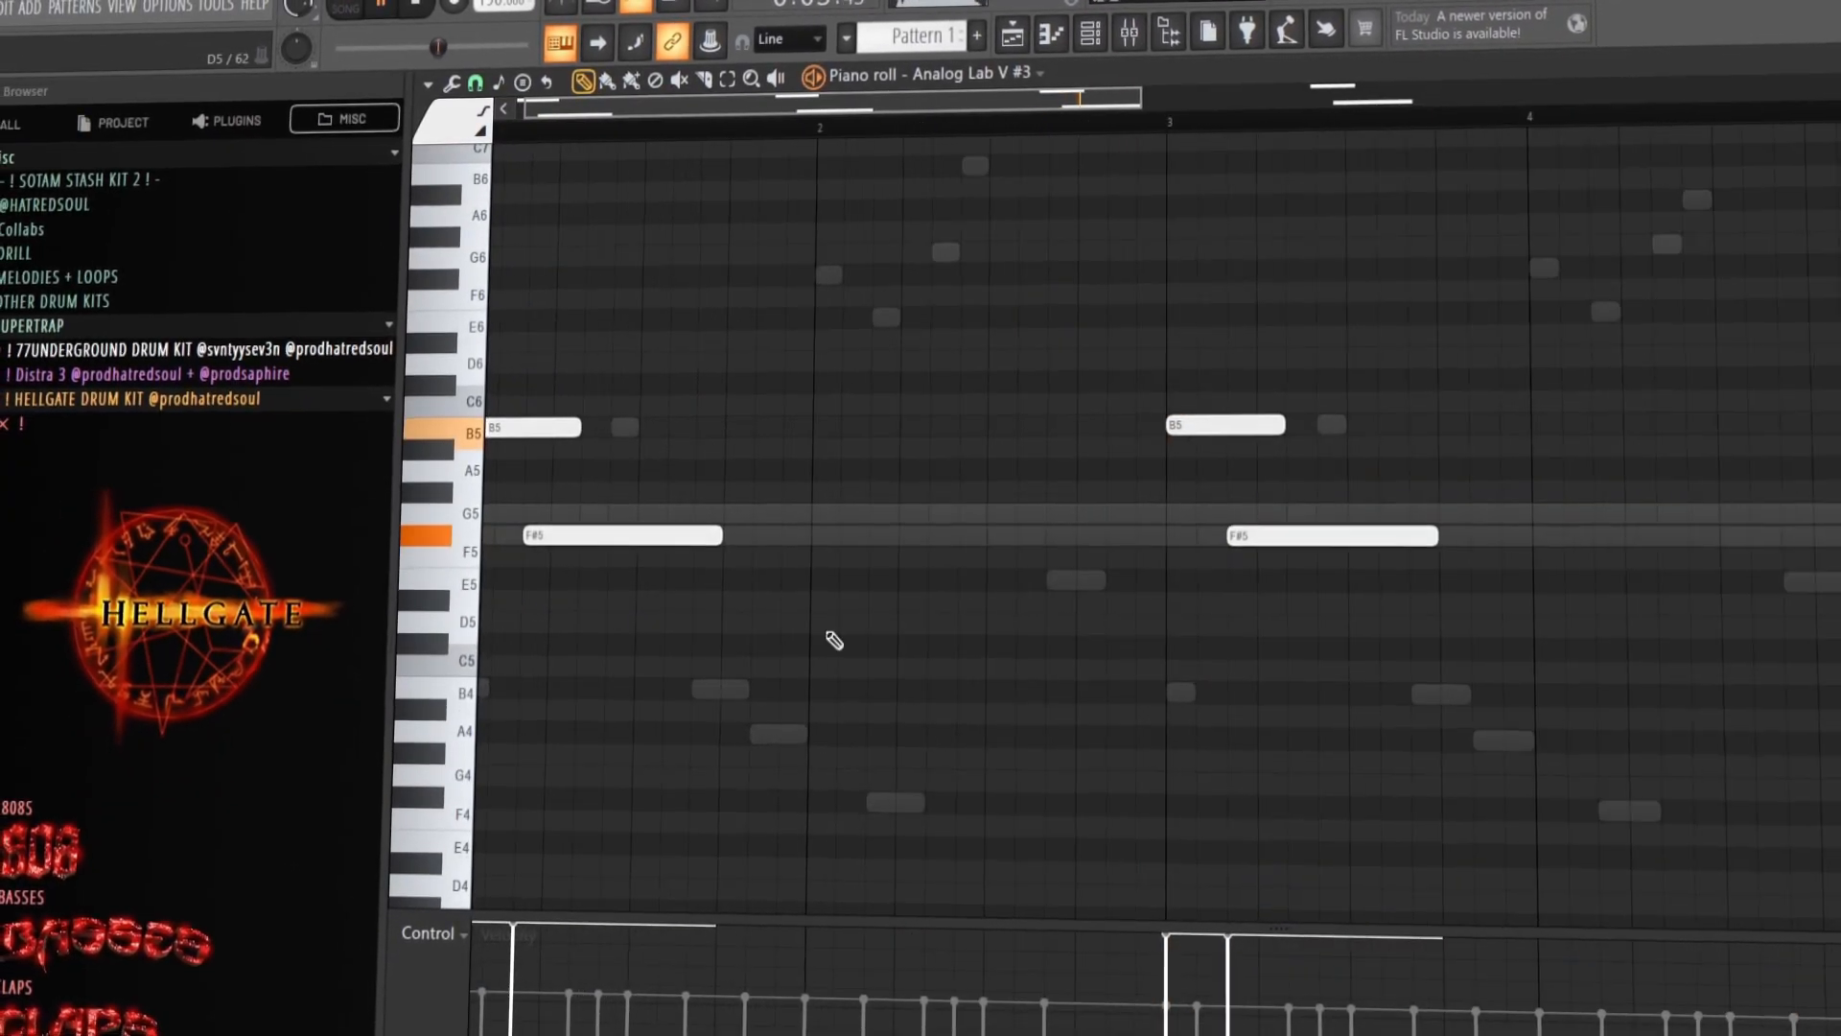
key("space")
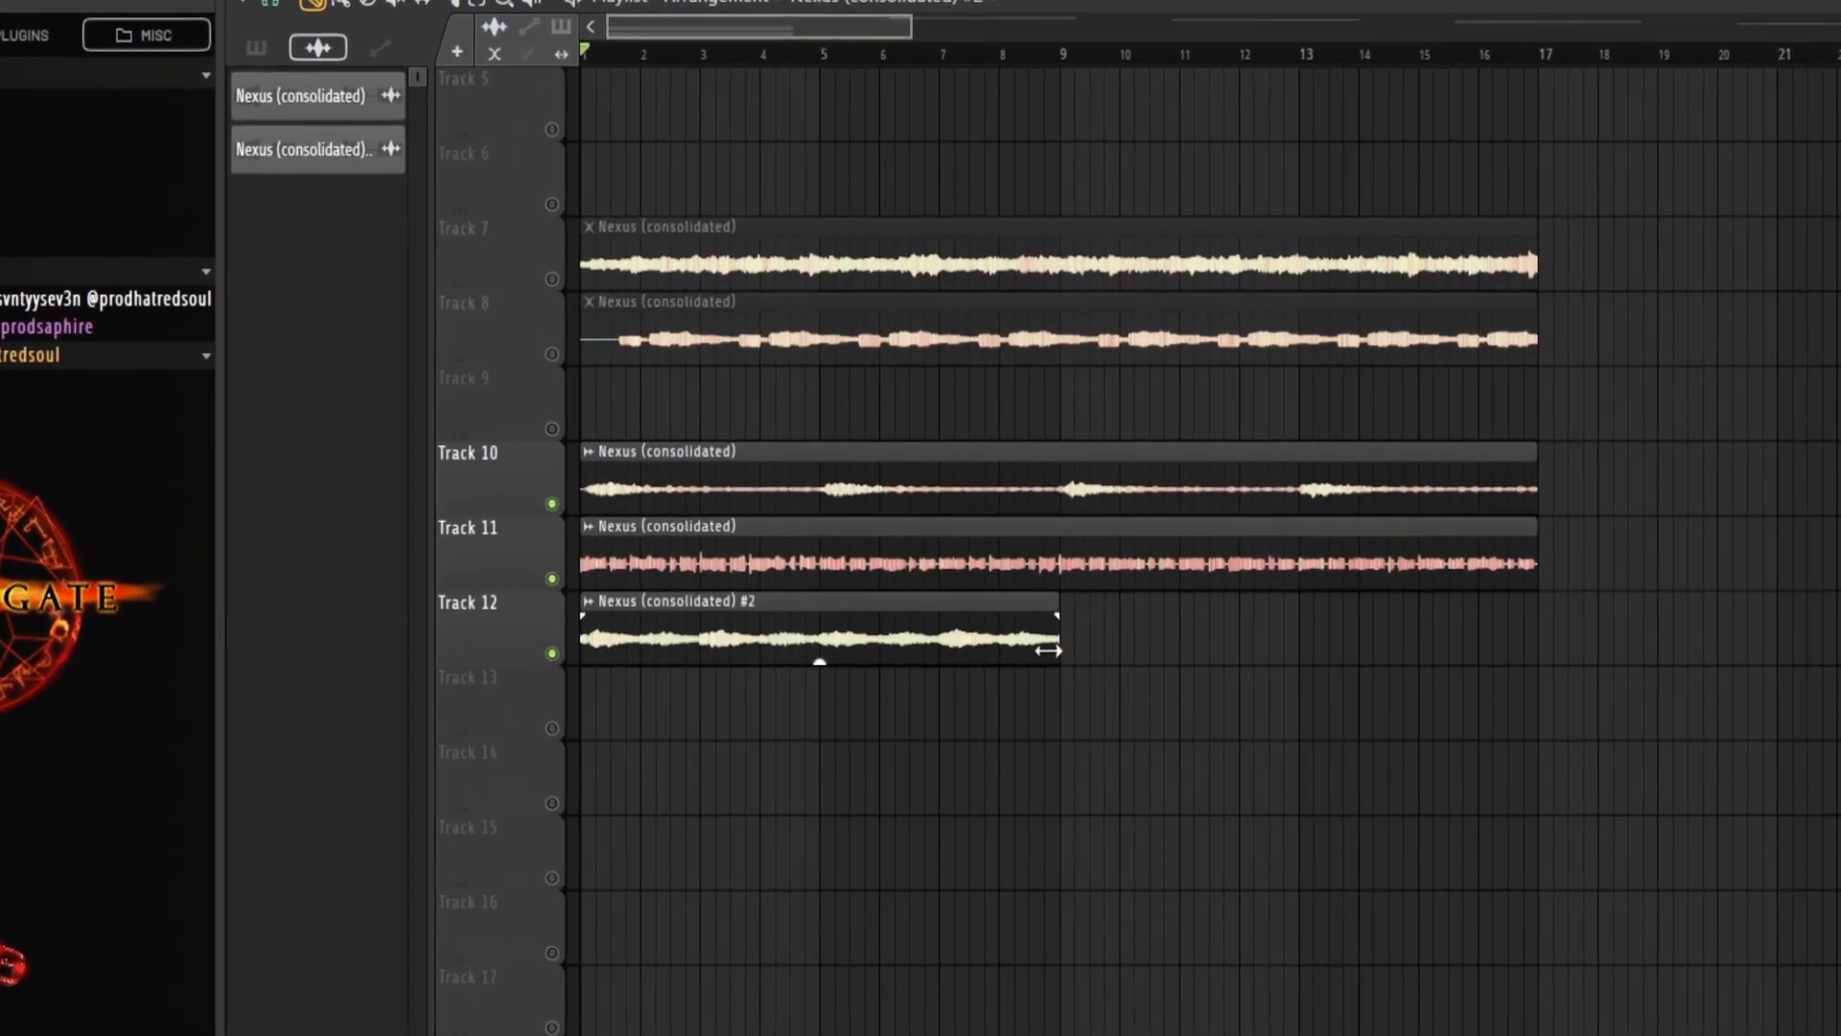
Step: Extend the Nexus (consolidated) #2 clip on Track 12 to bar 17 and play the arrangement
left_click_drag(1020, 577, 1397, 601)
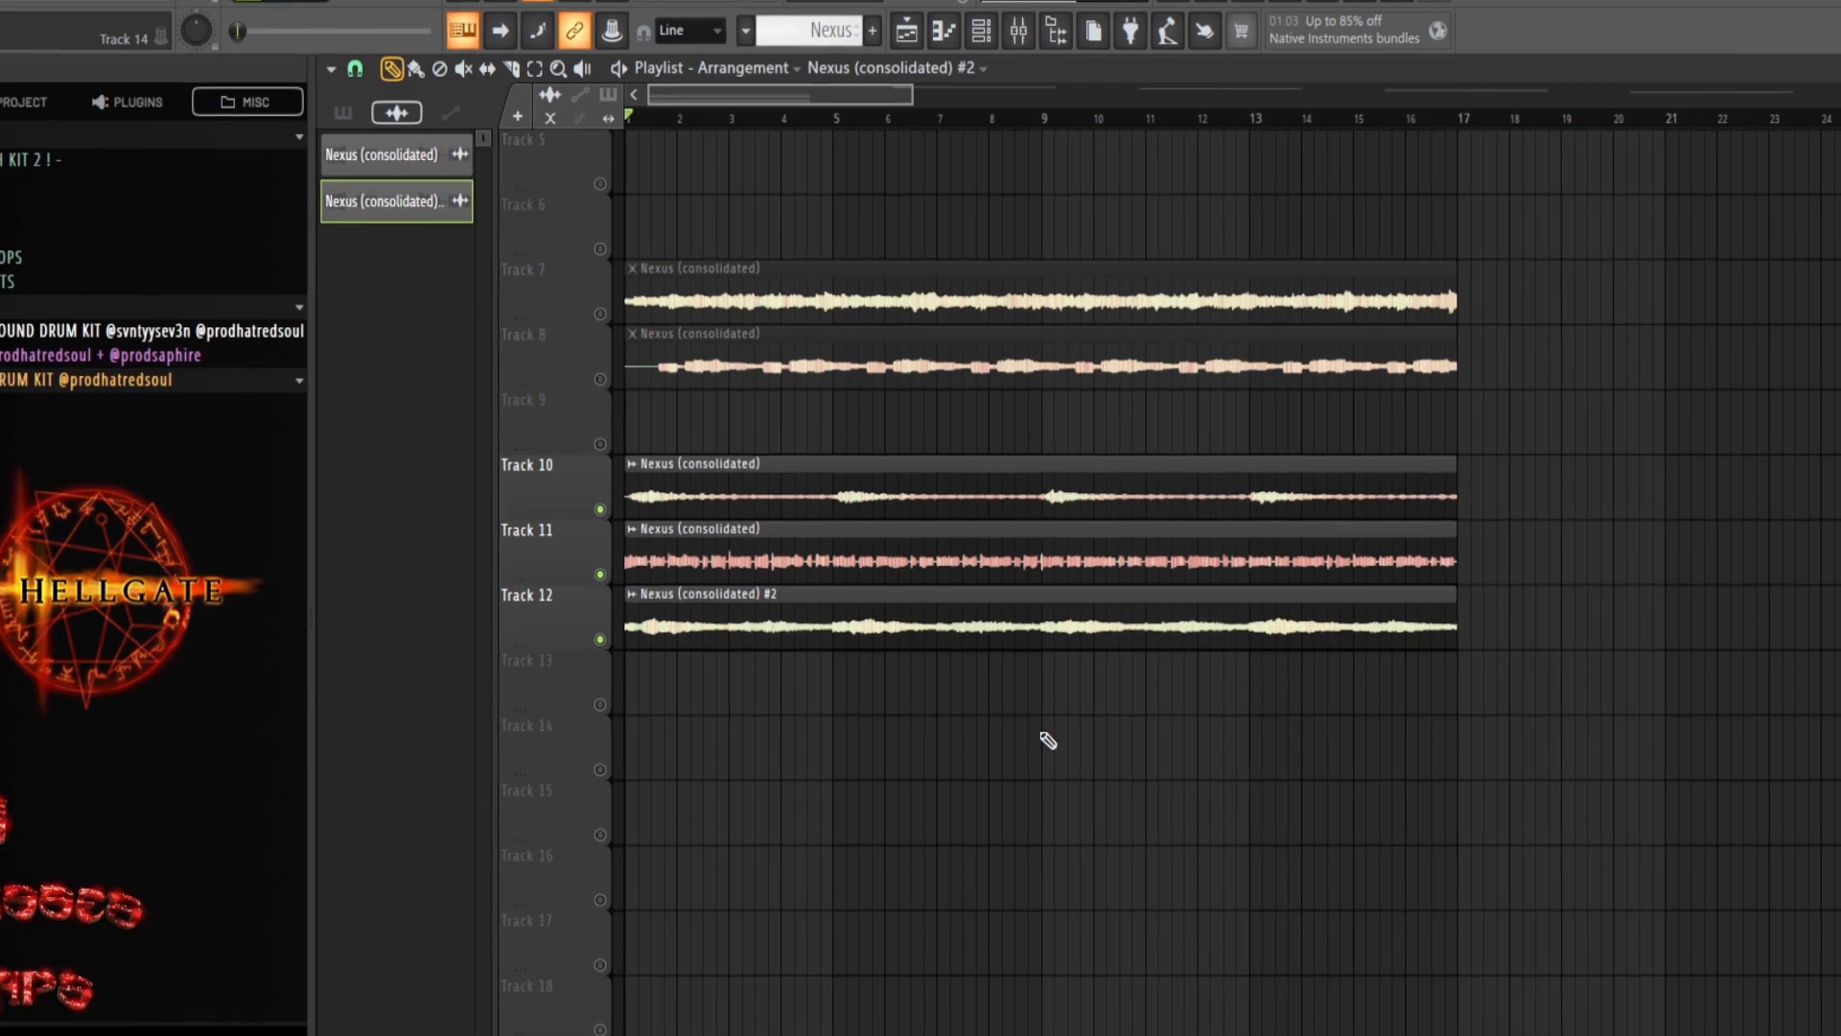
key("space")
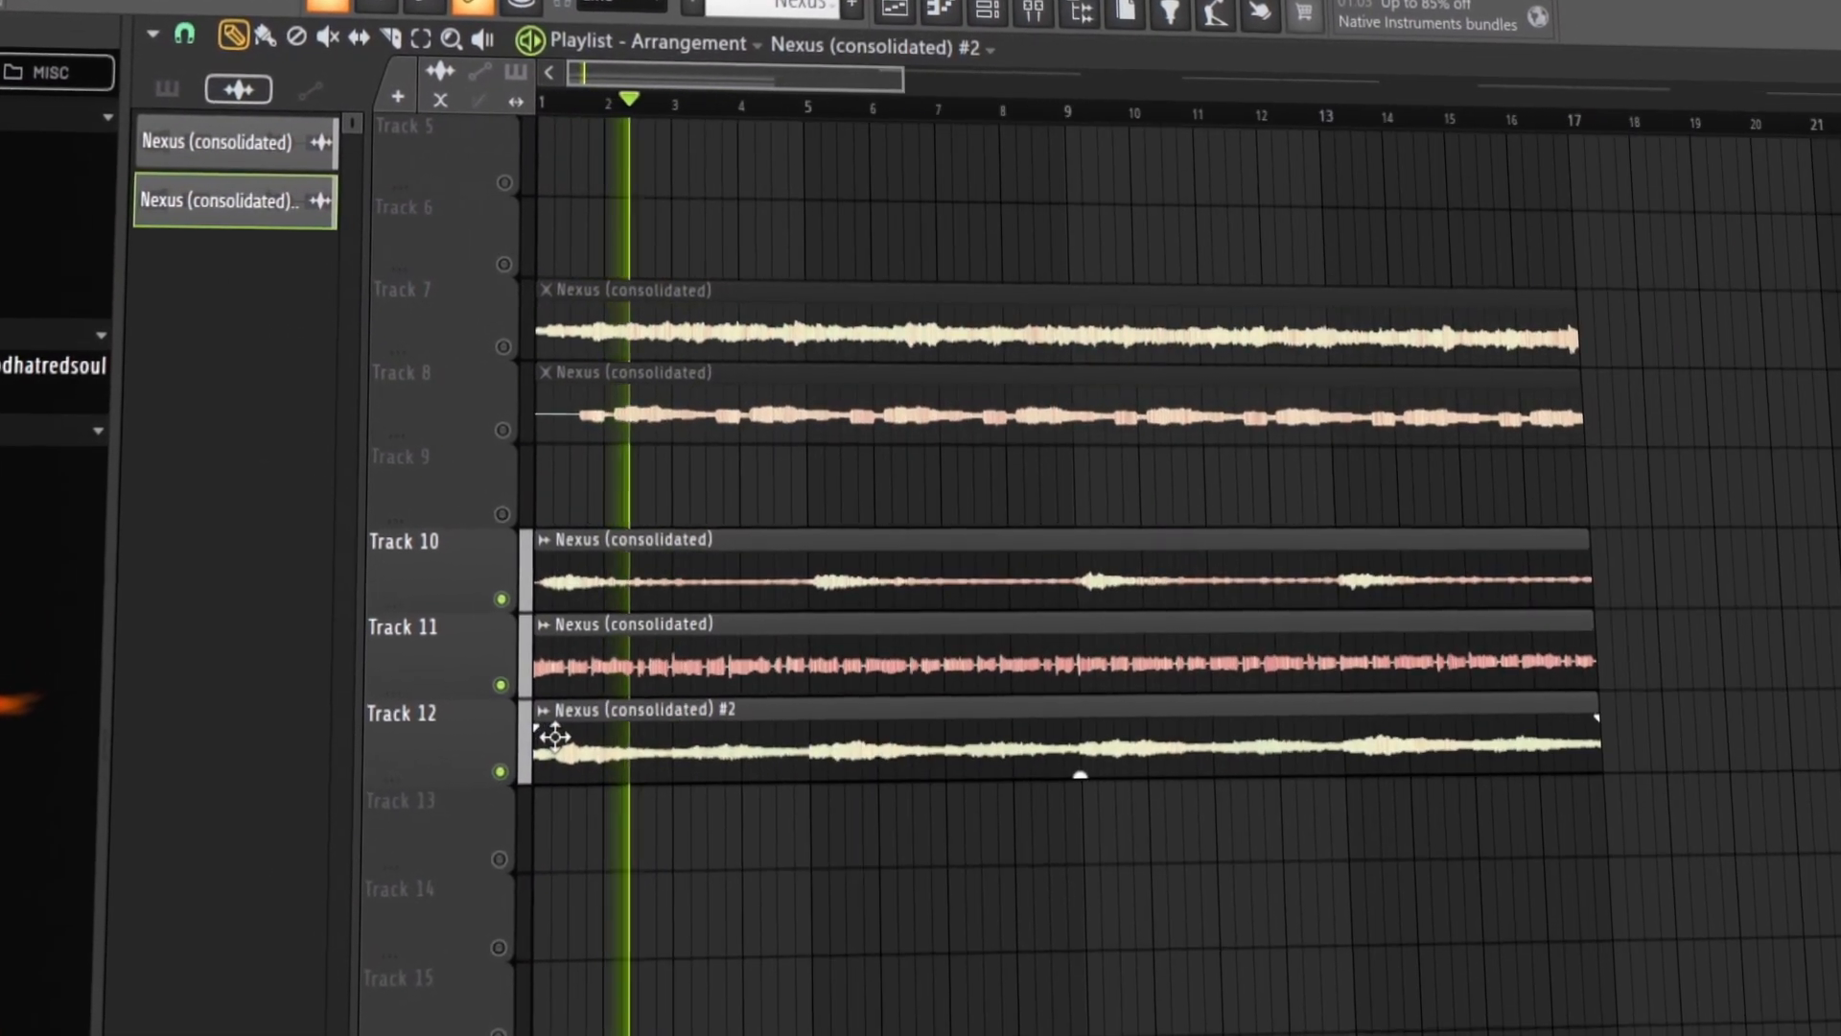
Step: Toggle the mute state of Tracks 11 and 10 in the playlist during playback
left_click(500, 684)
left_click(501, 599)
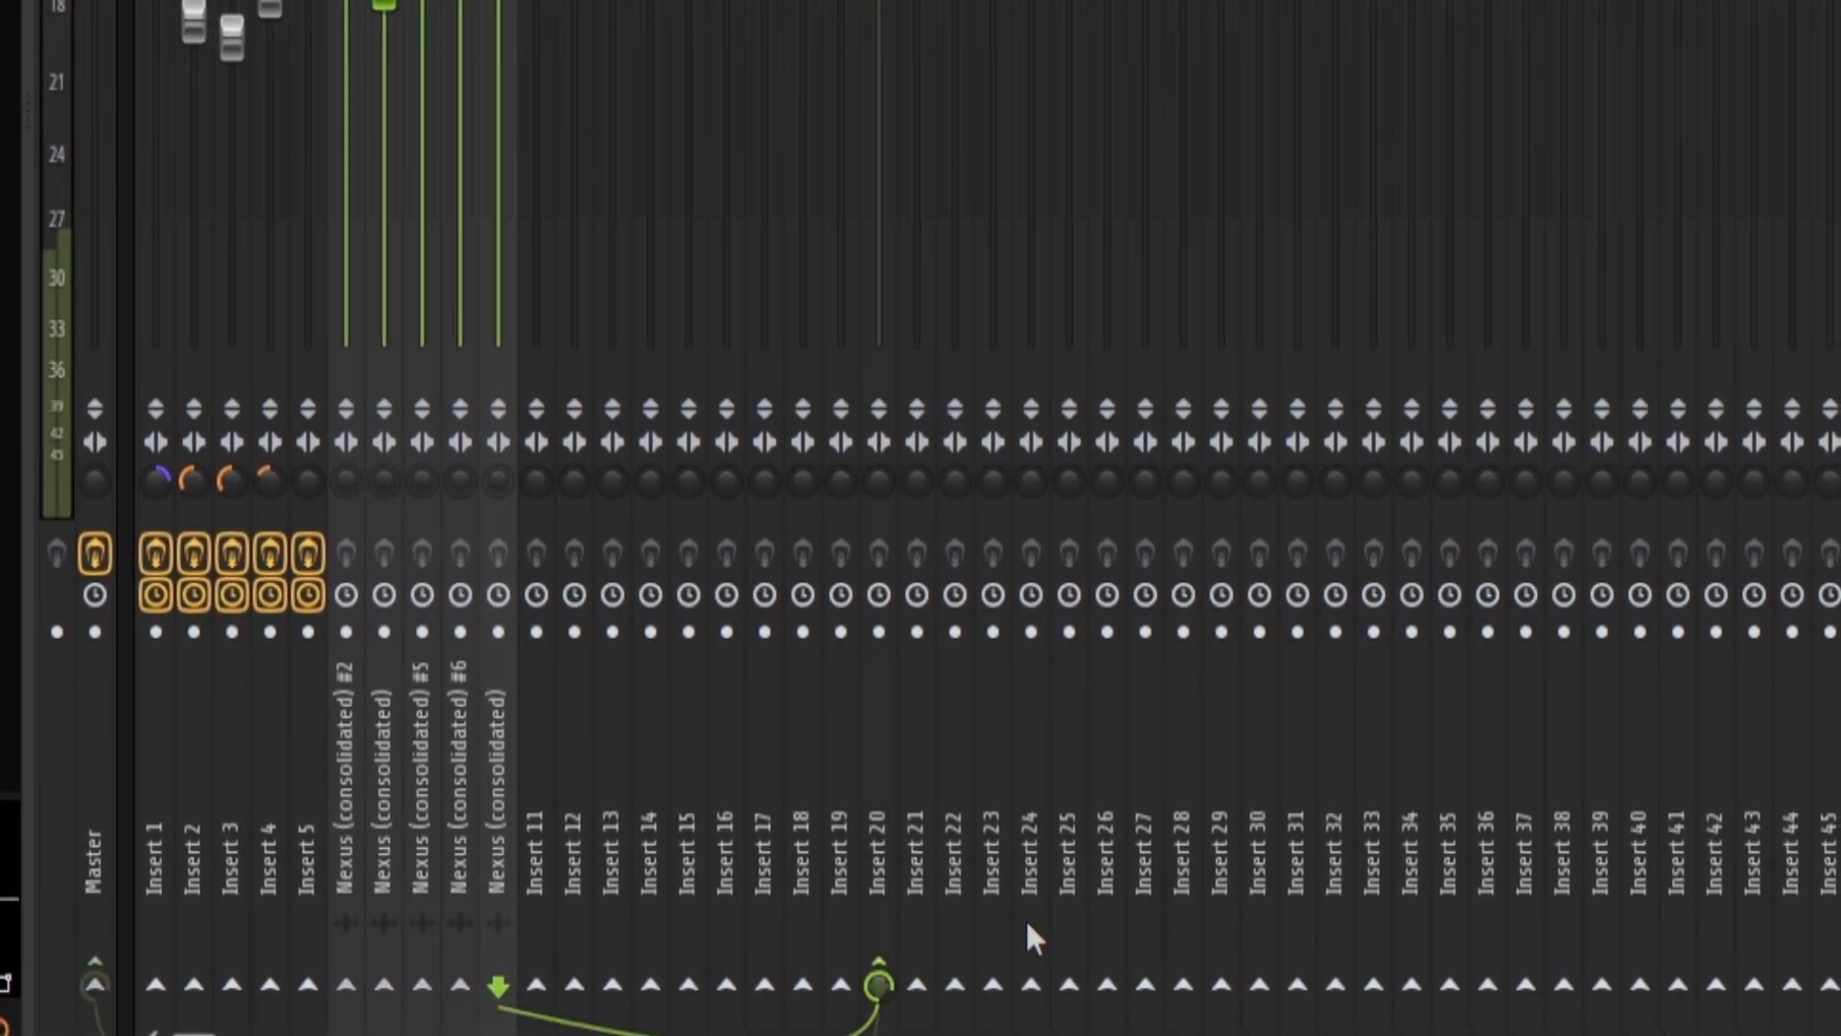
Step: Select Insert 20 in the mixer and adjust soothe2's depth and the shape of its lower and middle bands
left_click(880, 897)
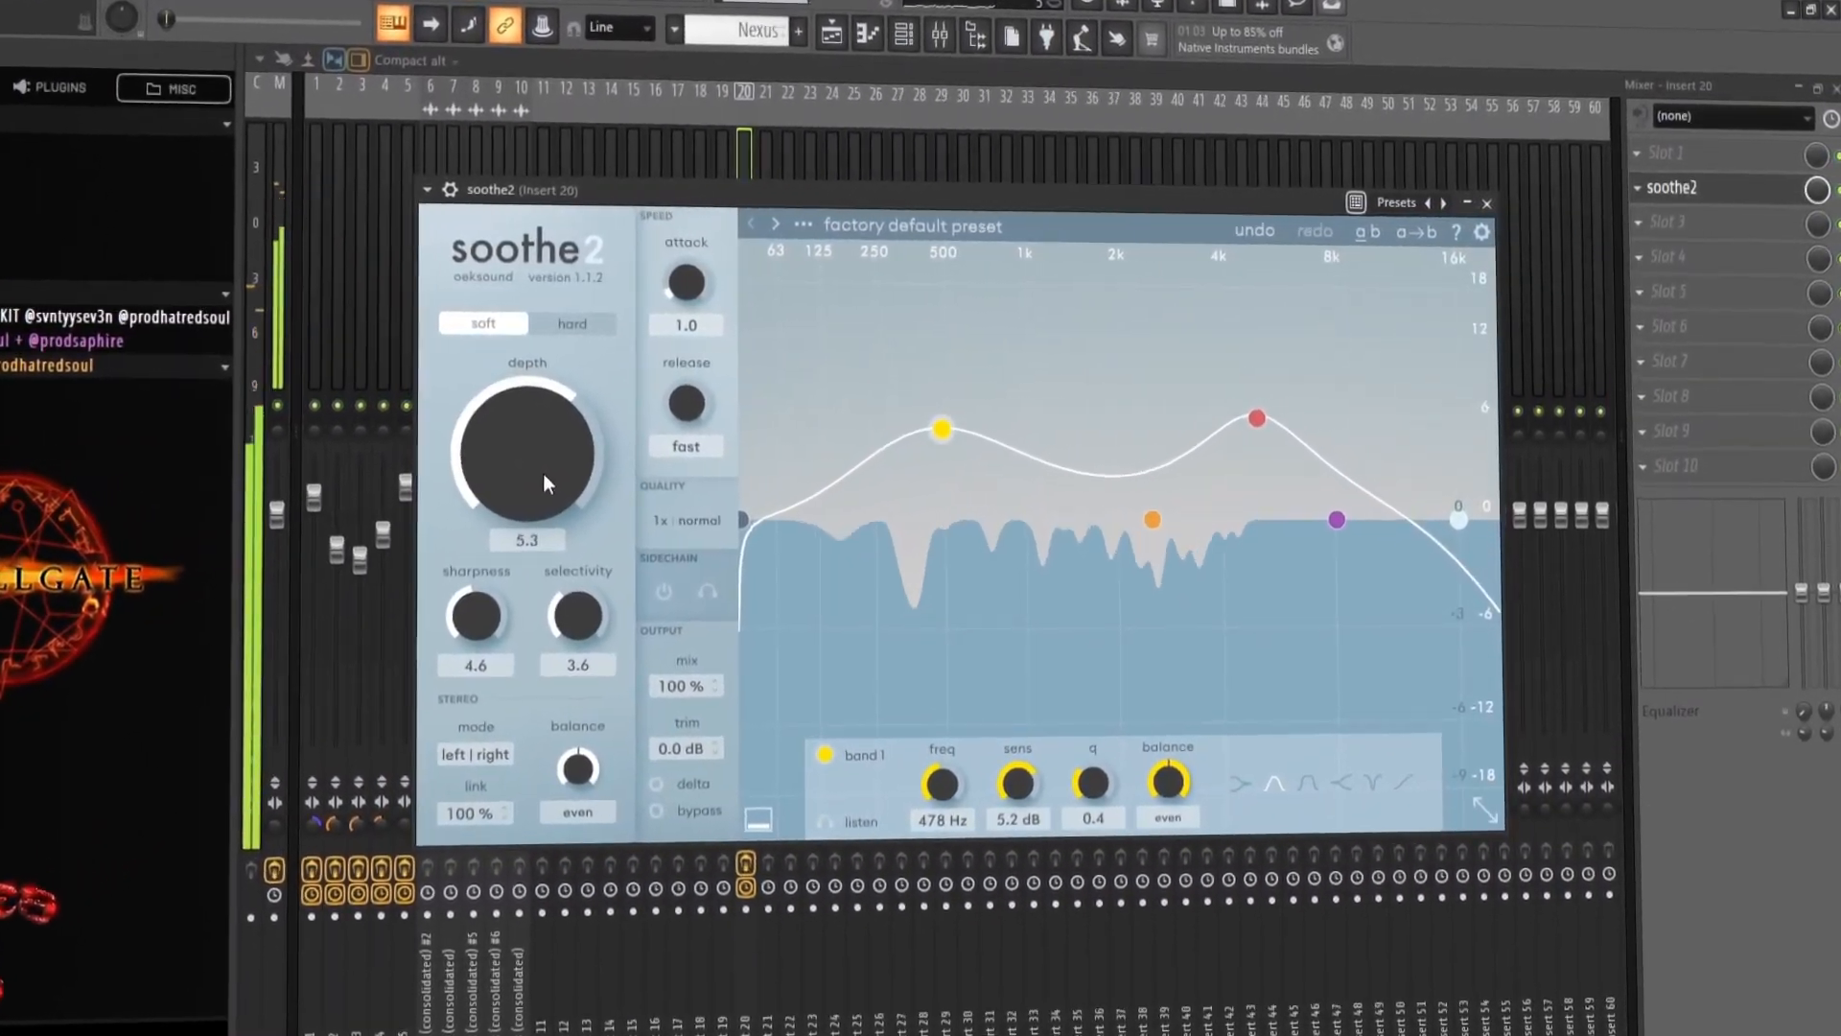
left_click_drag(625, 455, 660, 451)
left_click_drag(986, 415, 954, 405)
mouse_move(1121, 547)
left_mouse_down()
mouse_move(1106, 447)
mouse_move(1130, 517)
left_mouse_up()
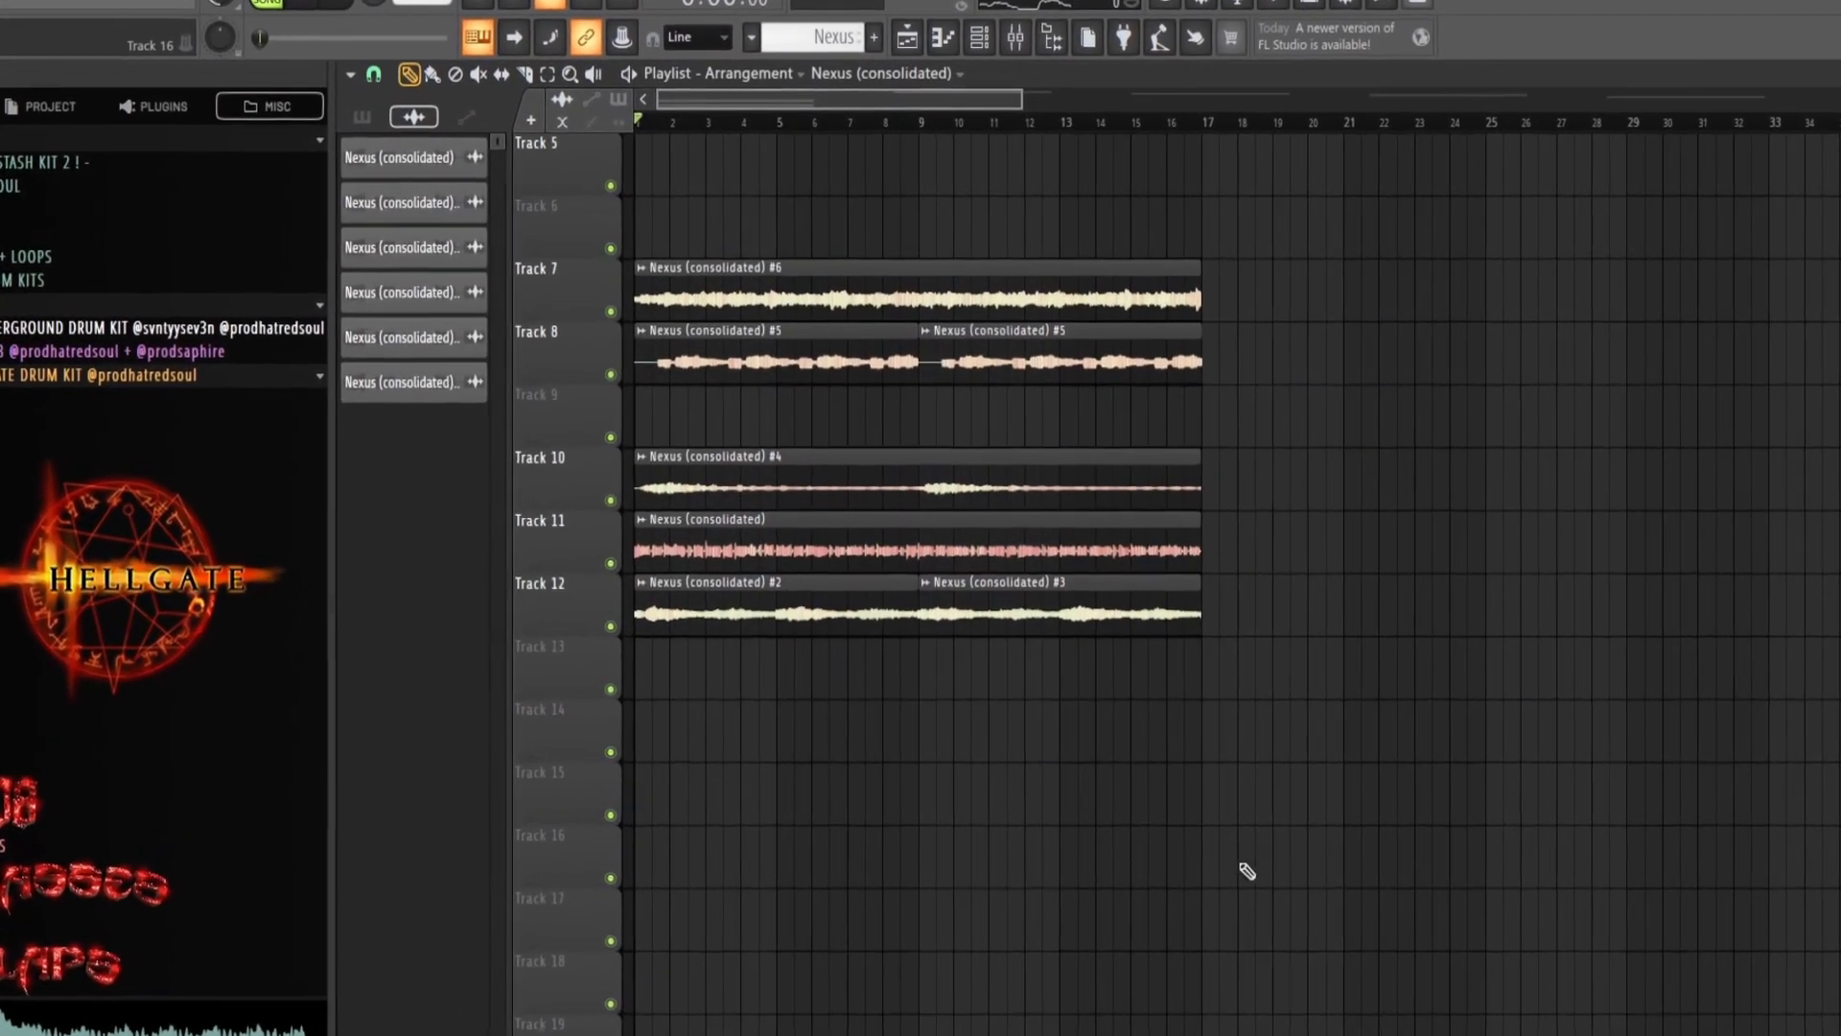
Step: Duplicate the clips on Tracks 7 to 12 out to bar 33, and remove the first #5 clip on Track 8 and first #2 clip on Track 12
left_click_drag(1342, 792, 597, 246)
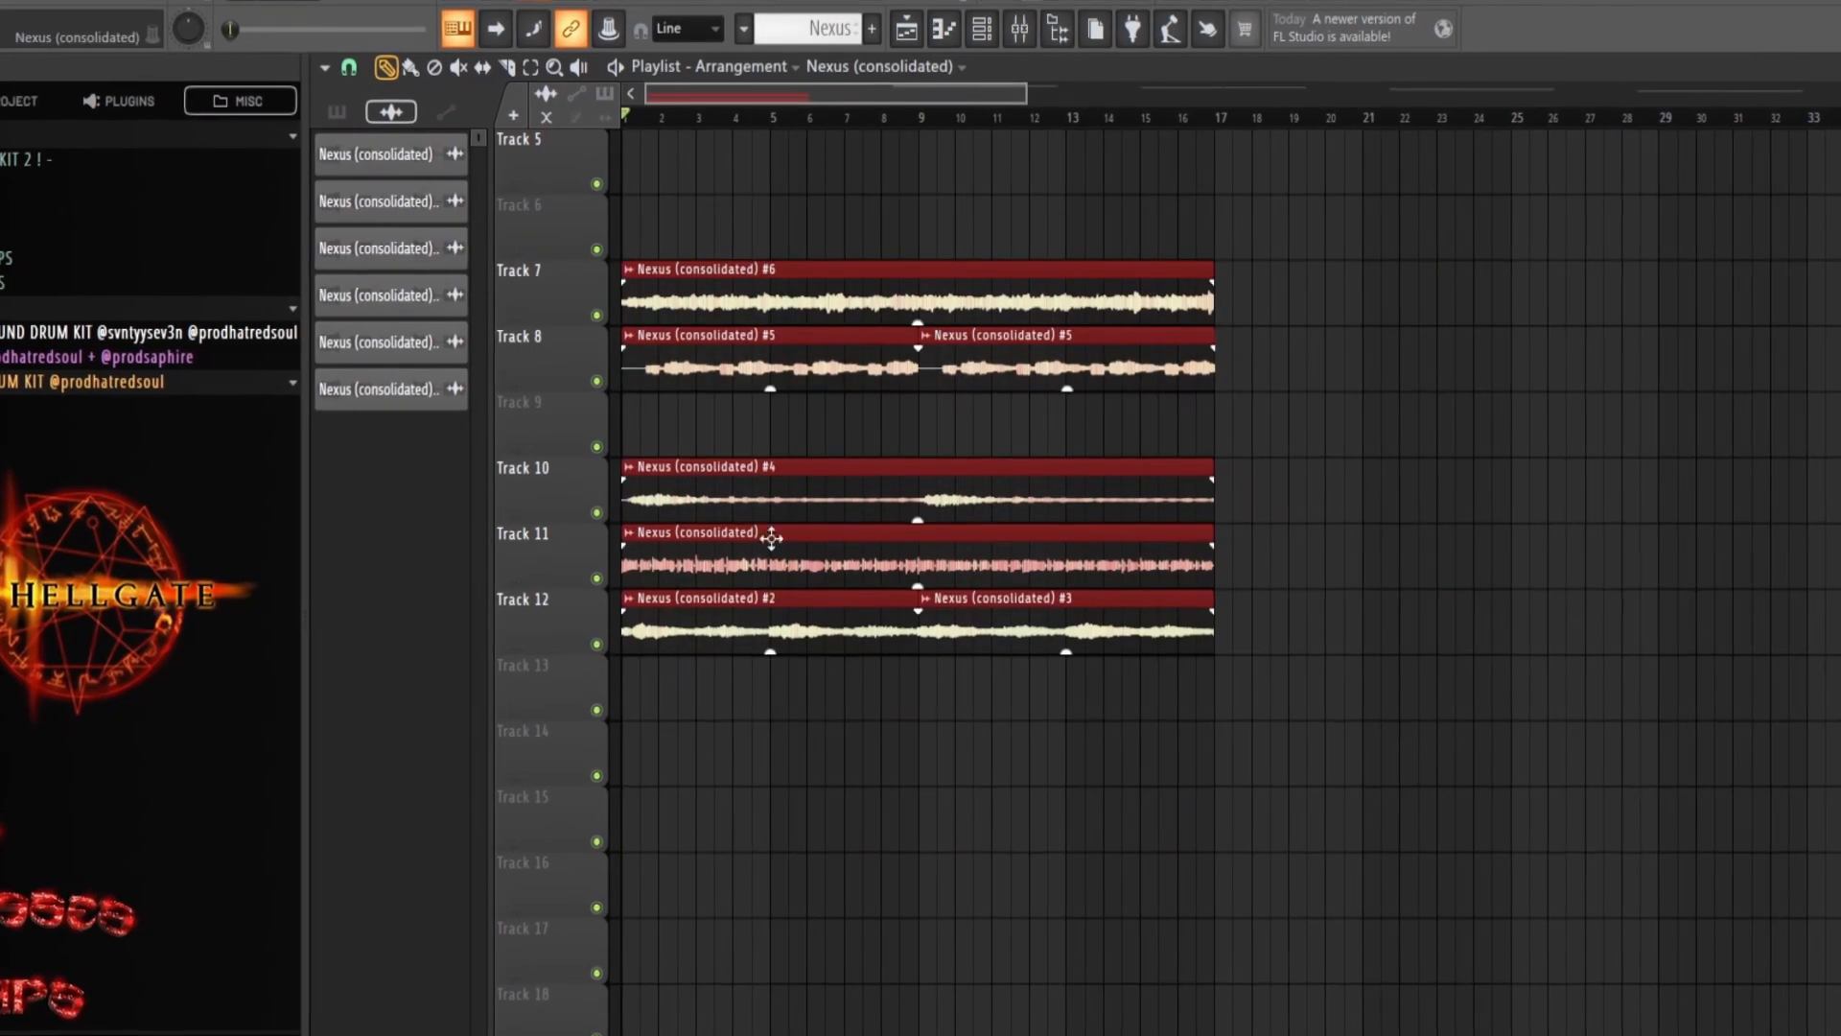
key("ctrl+b")
right_click(752, 368)
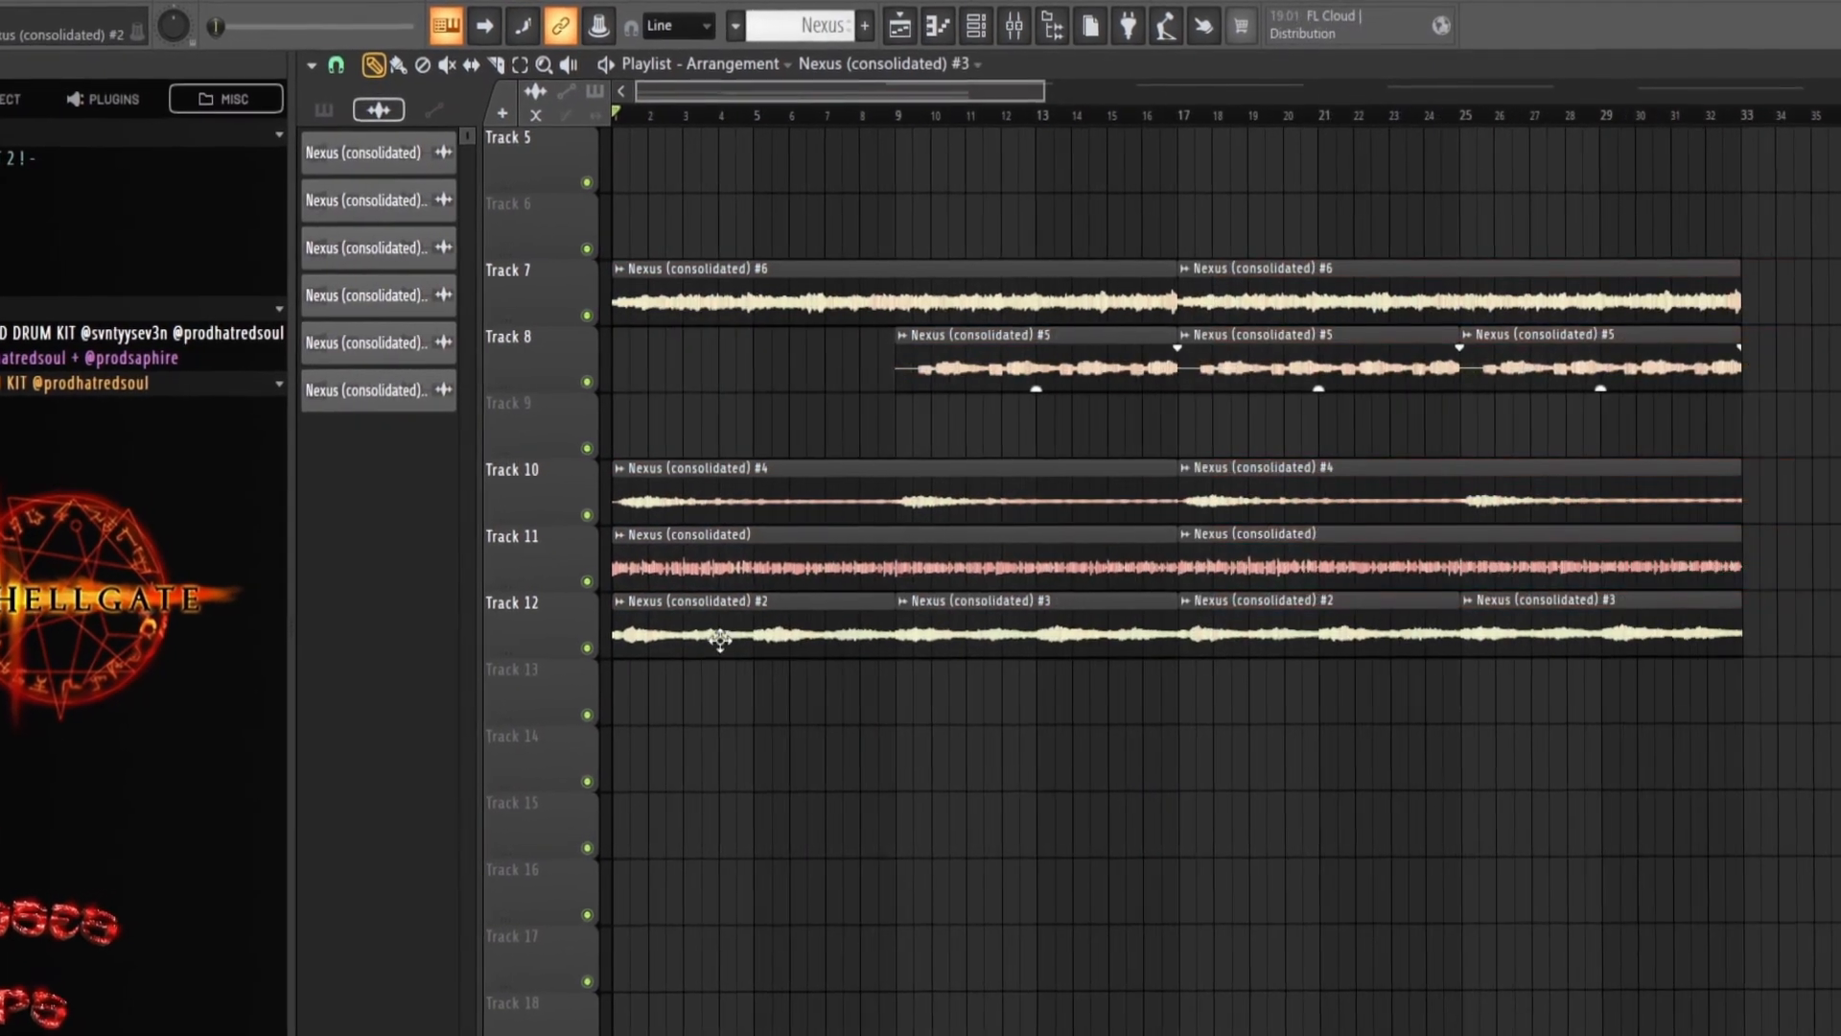
right_click(737, 631)
Step: Play the arrangement and trim the start of Track 11's first Nexus (consolidated) clip to bar 9
key("space")
left_click_drag(625, 575, 624, 575)
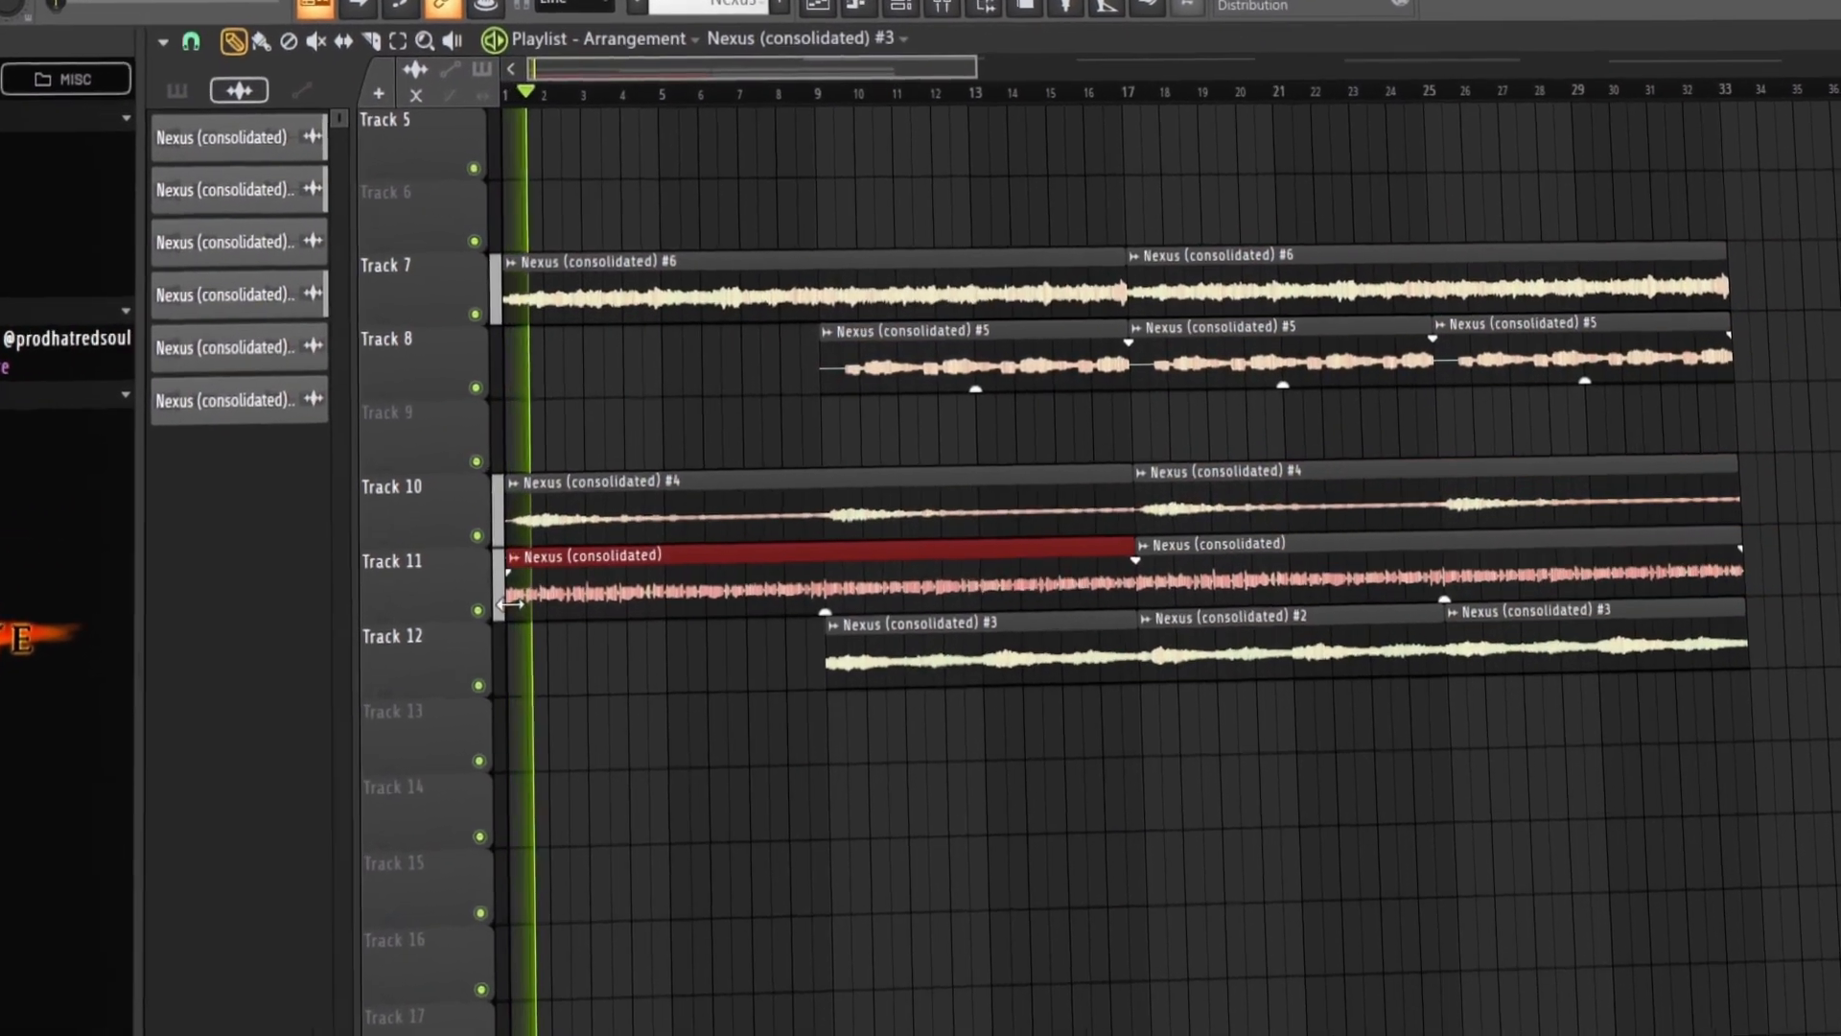
left_click_drag(509, 602, 825, 602)
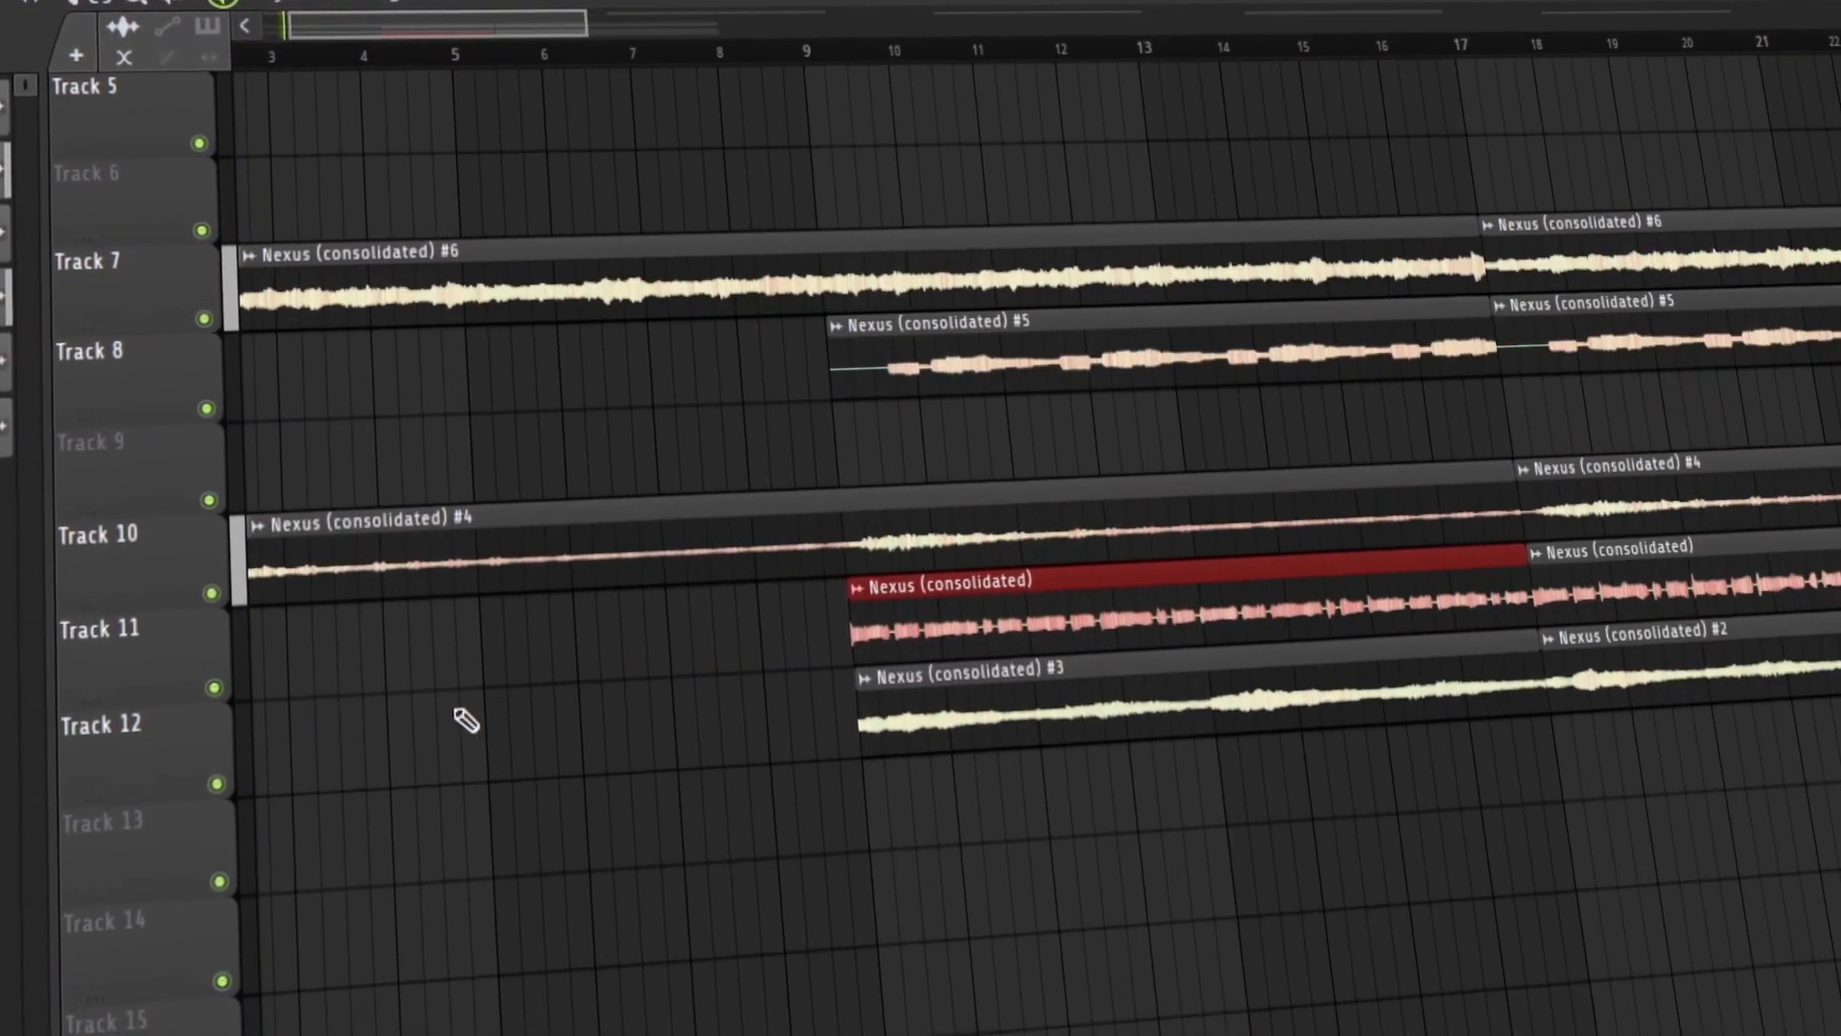
double_click(520, 563)
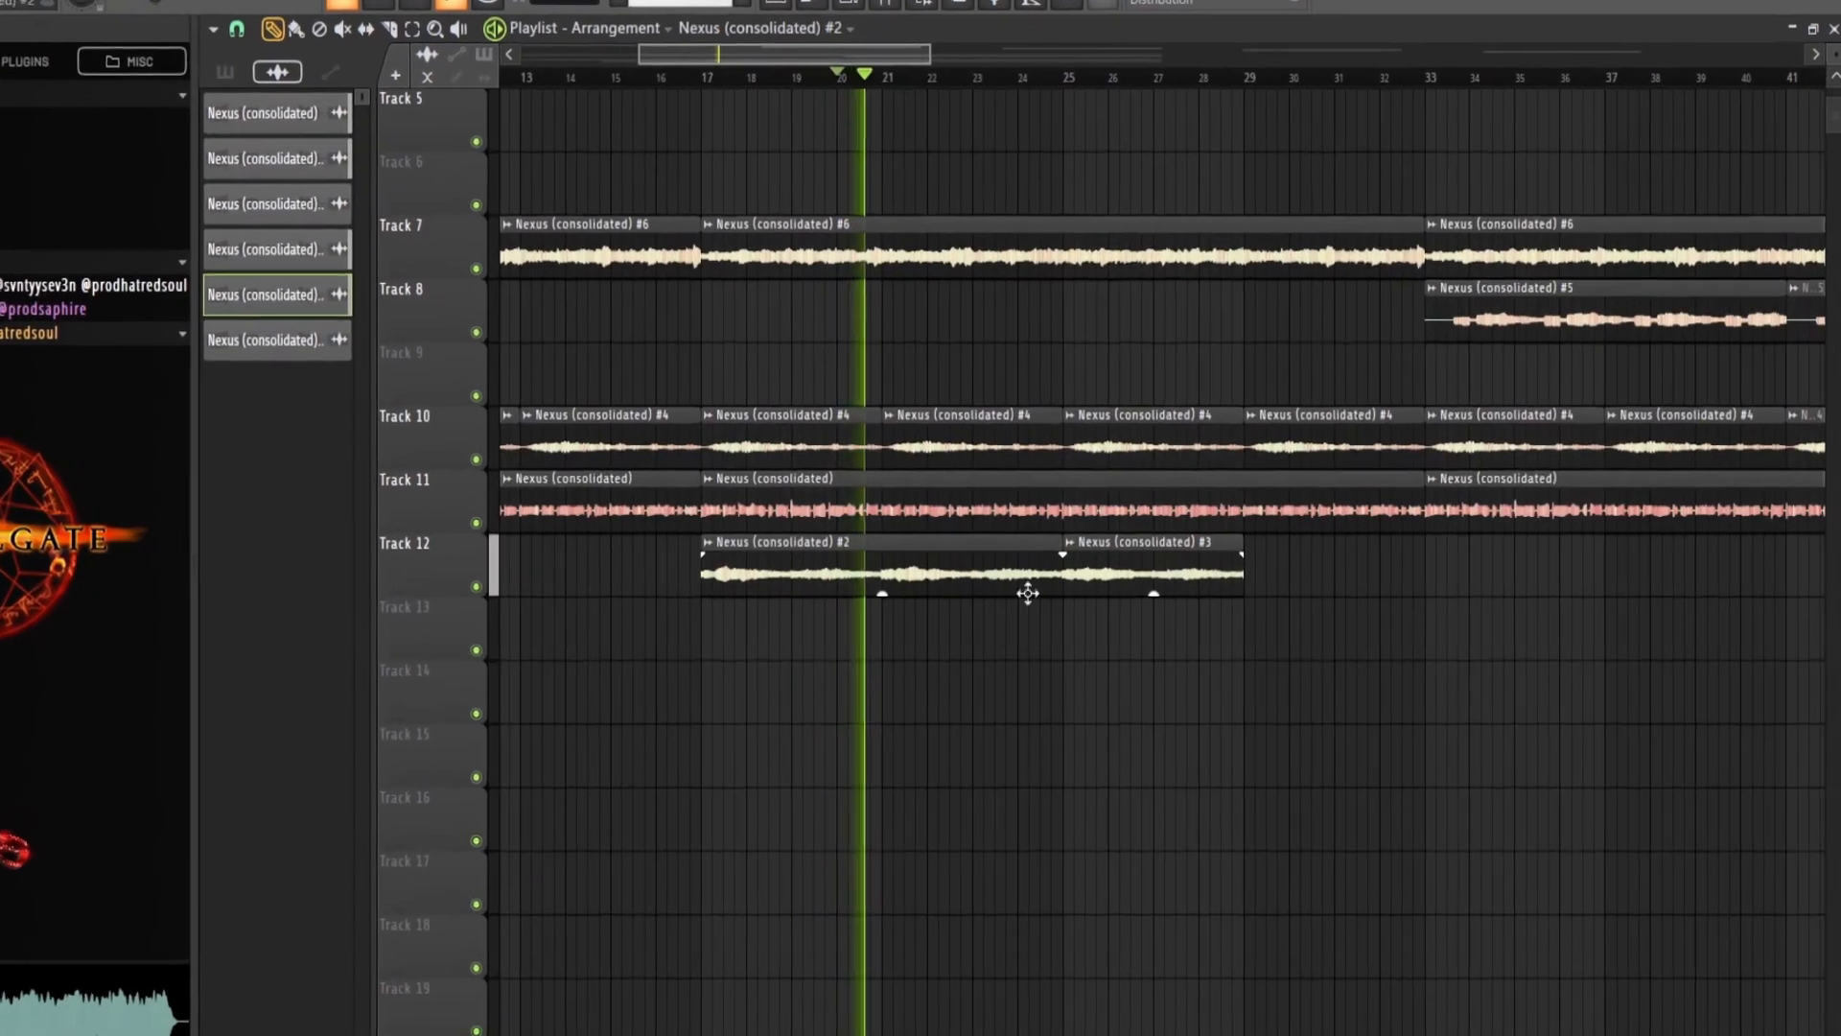
Step: Place another Nexus (consolidated) #2 clip at bar 29, move it onto Track 12 and shorten it to end at bar 33
left_click(1240, 625)
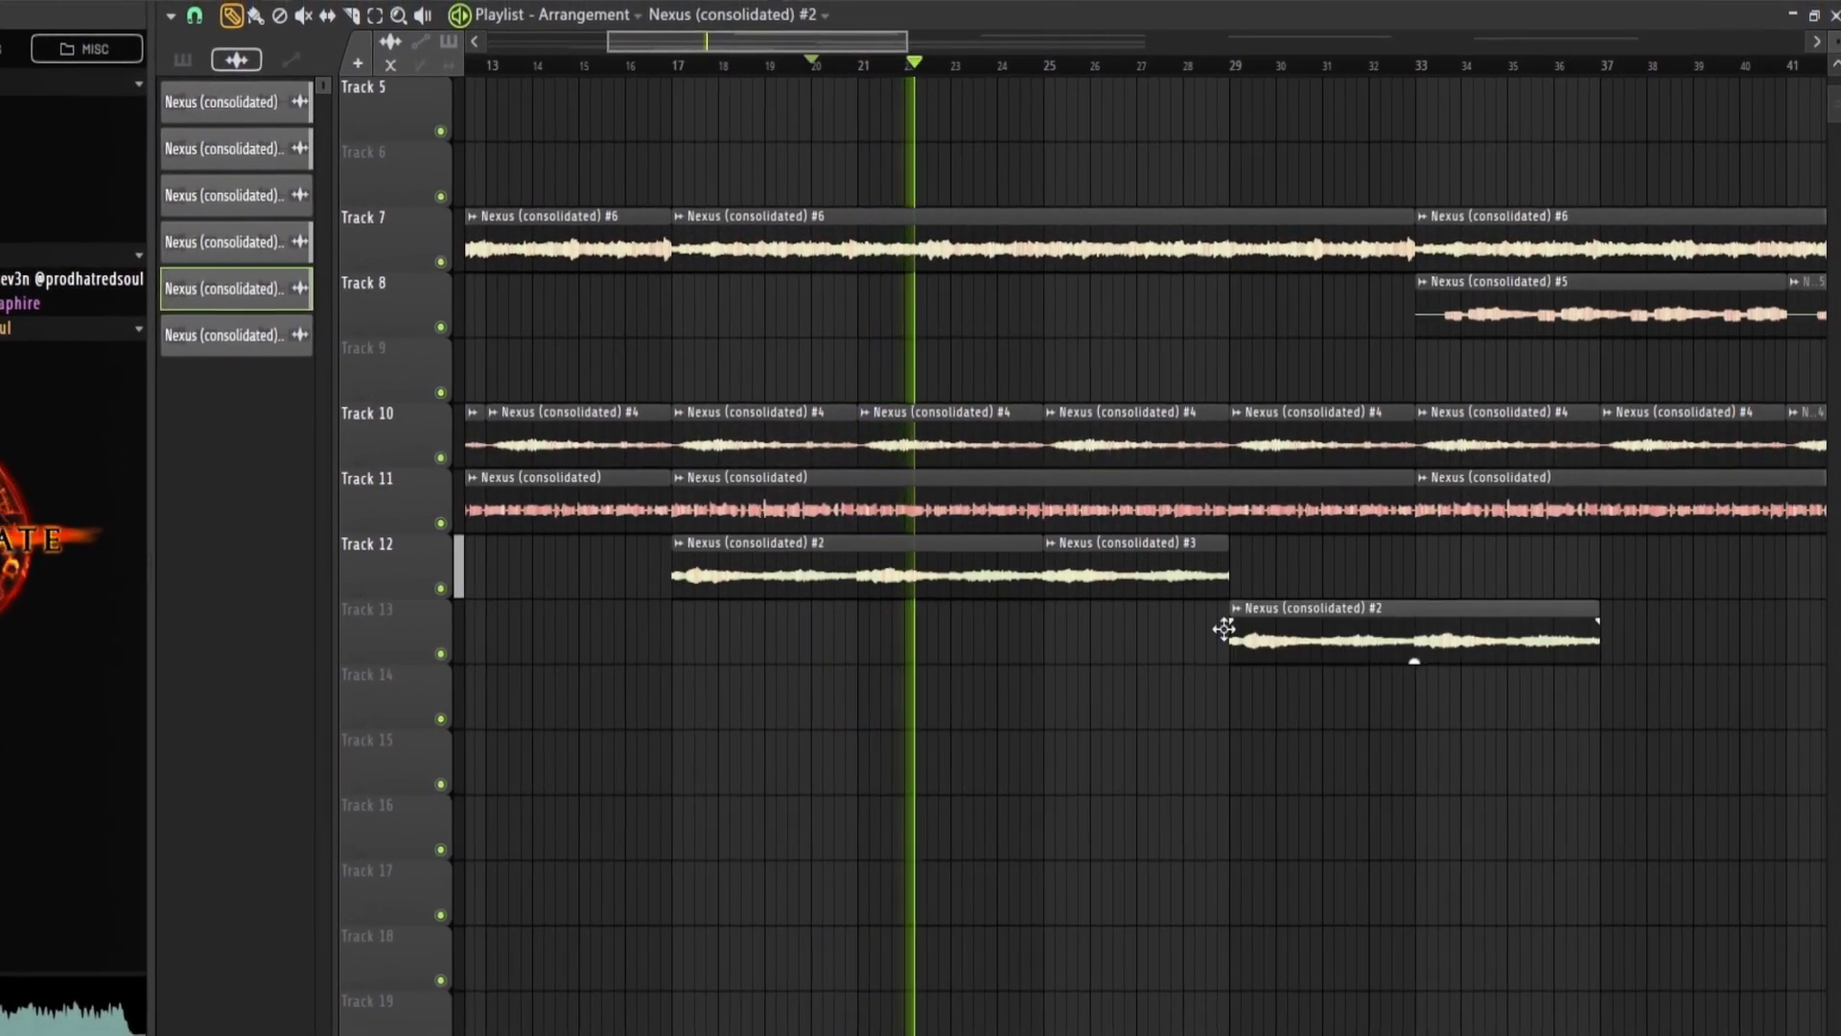
left_click_drag(1224, 629, 1273, 557)
left_click_drag(1593, 568, 1561, 586)
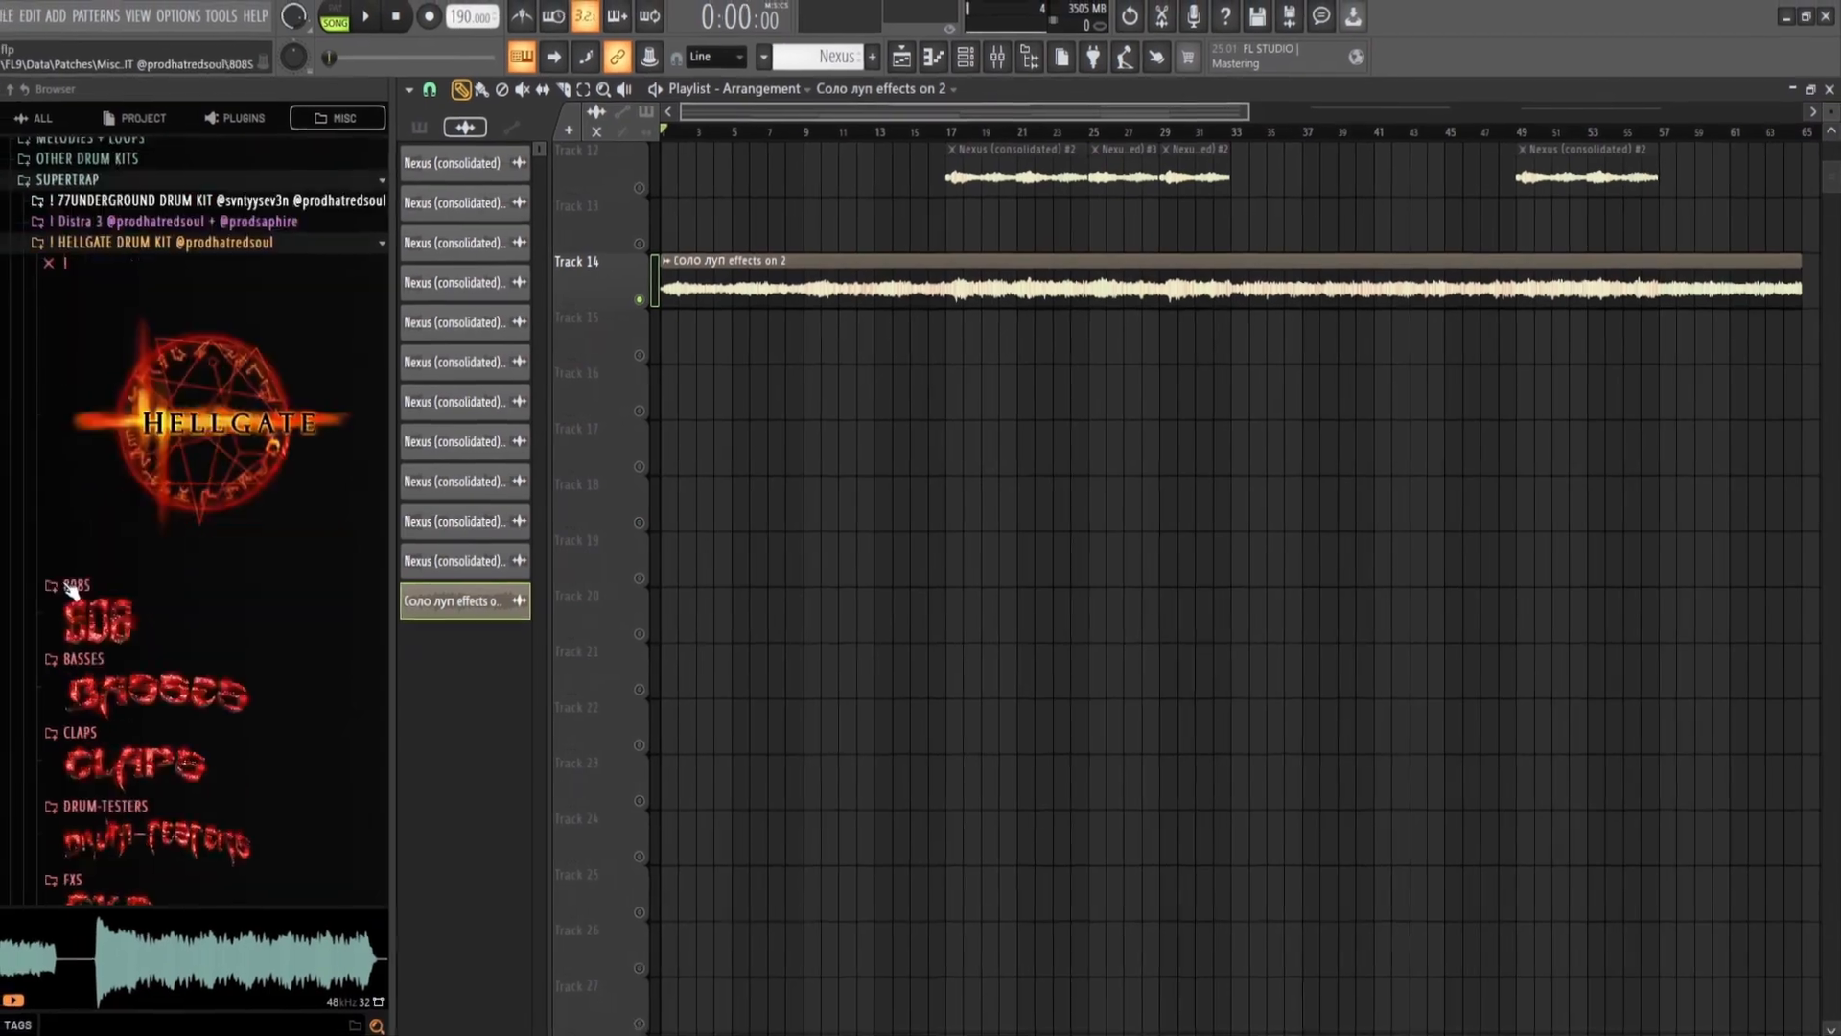
Step: Audition Crossbow [HH] and load High Standards [HH] from the HELLGATE hi-hats into the hi-hat channel, checking its sampler settings
scroll(70, 589, "down", 2)
scroll(757, 582, "up", 3, "ctrl")
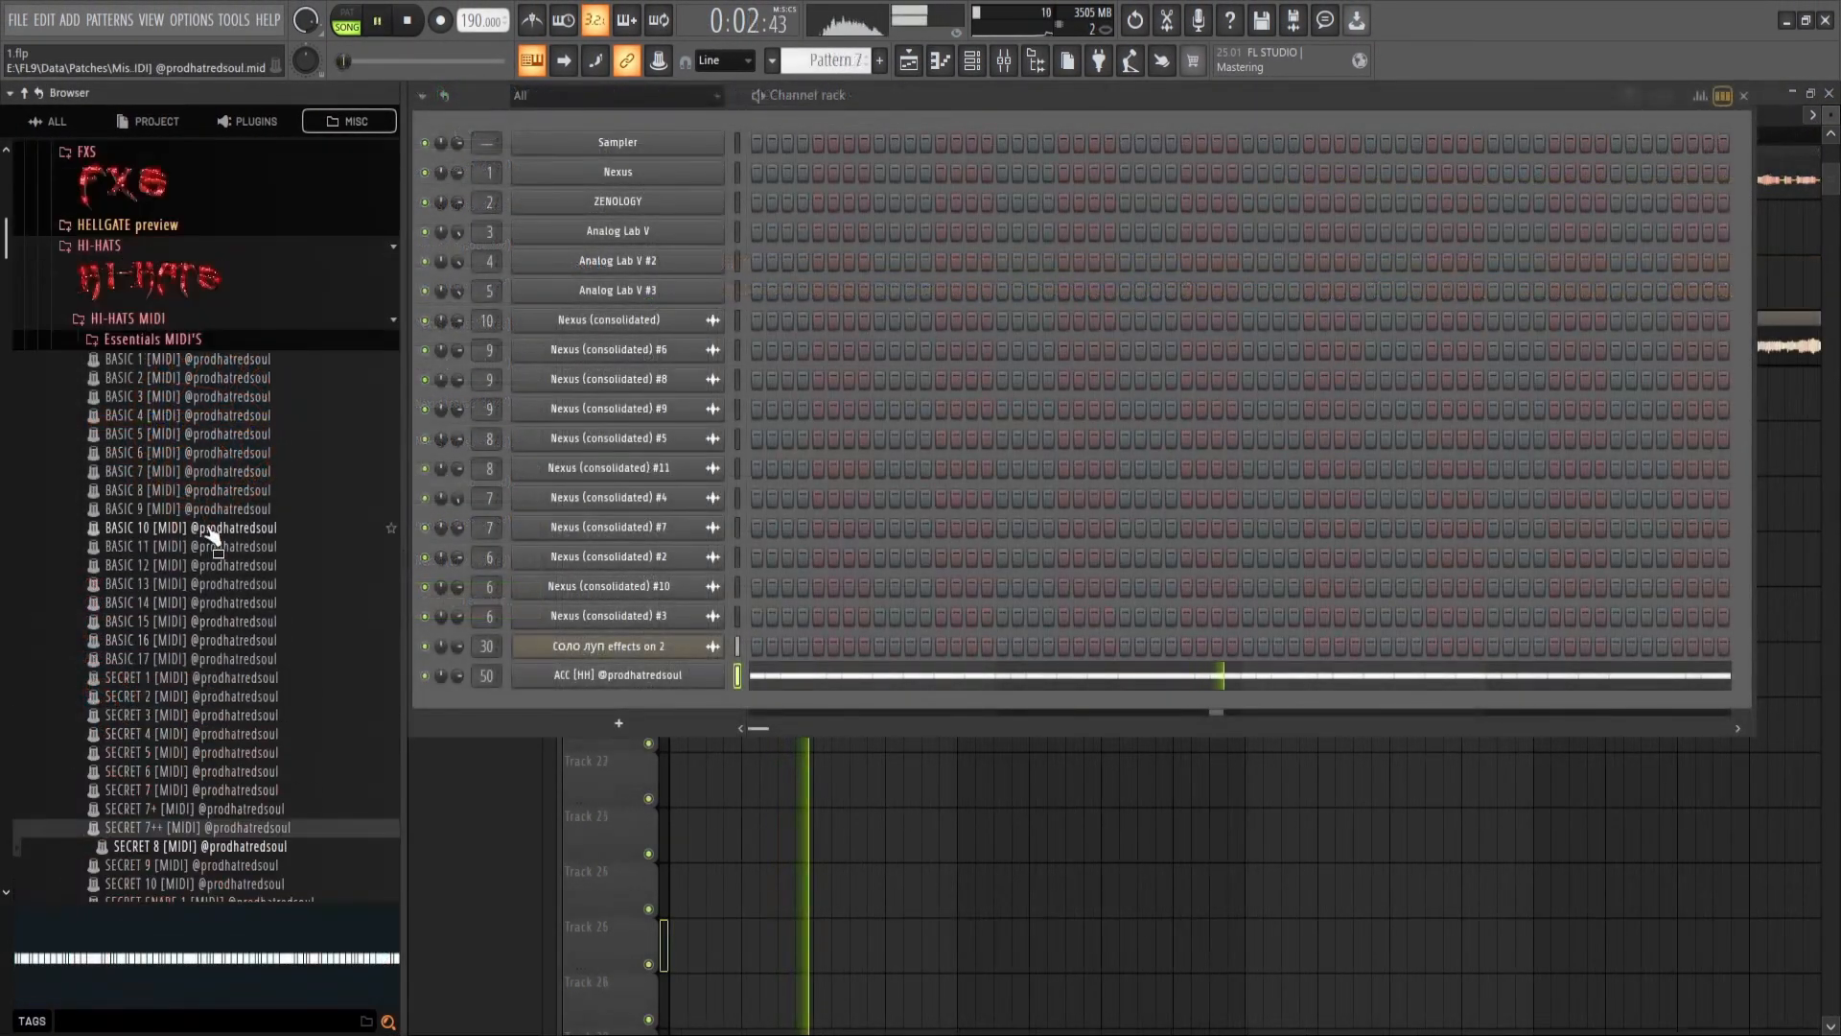
scroll(213, 537, "down", 10)
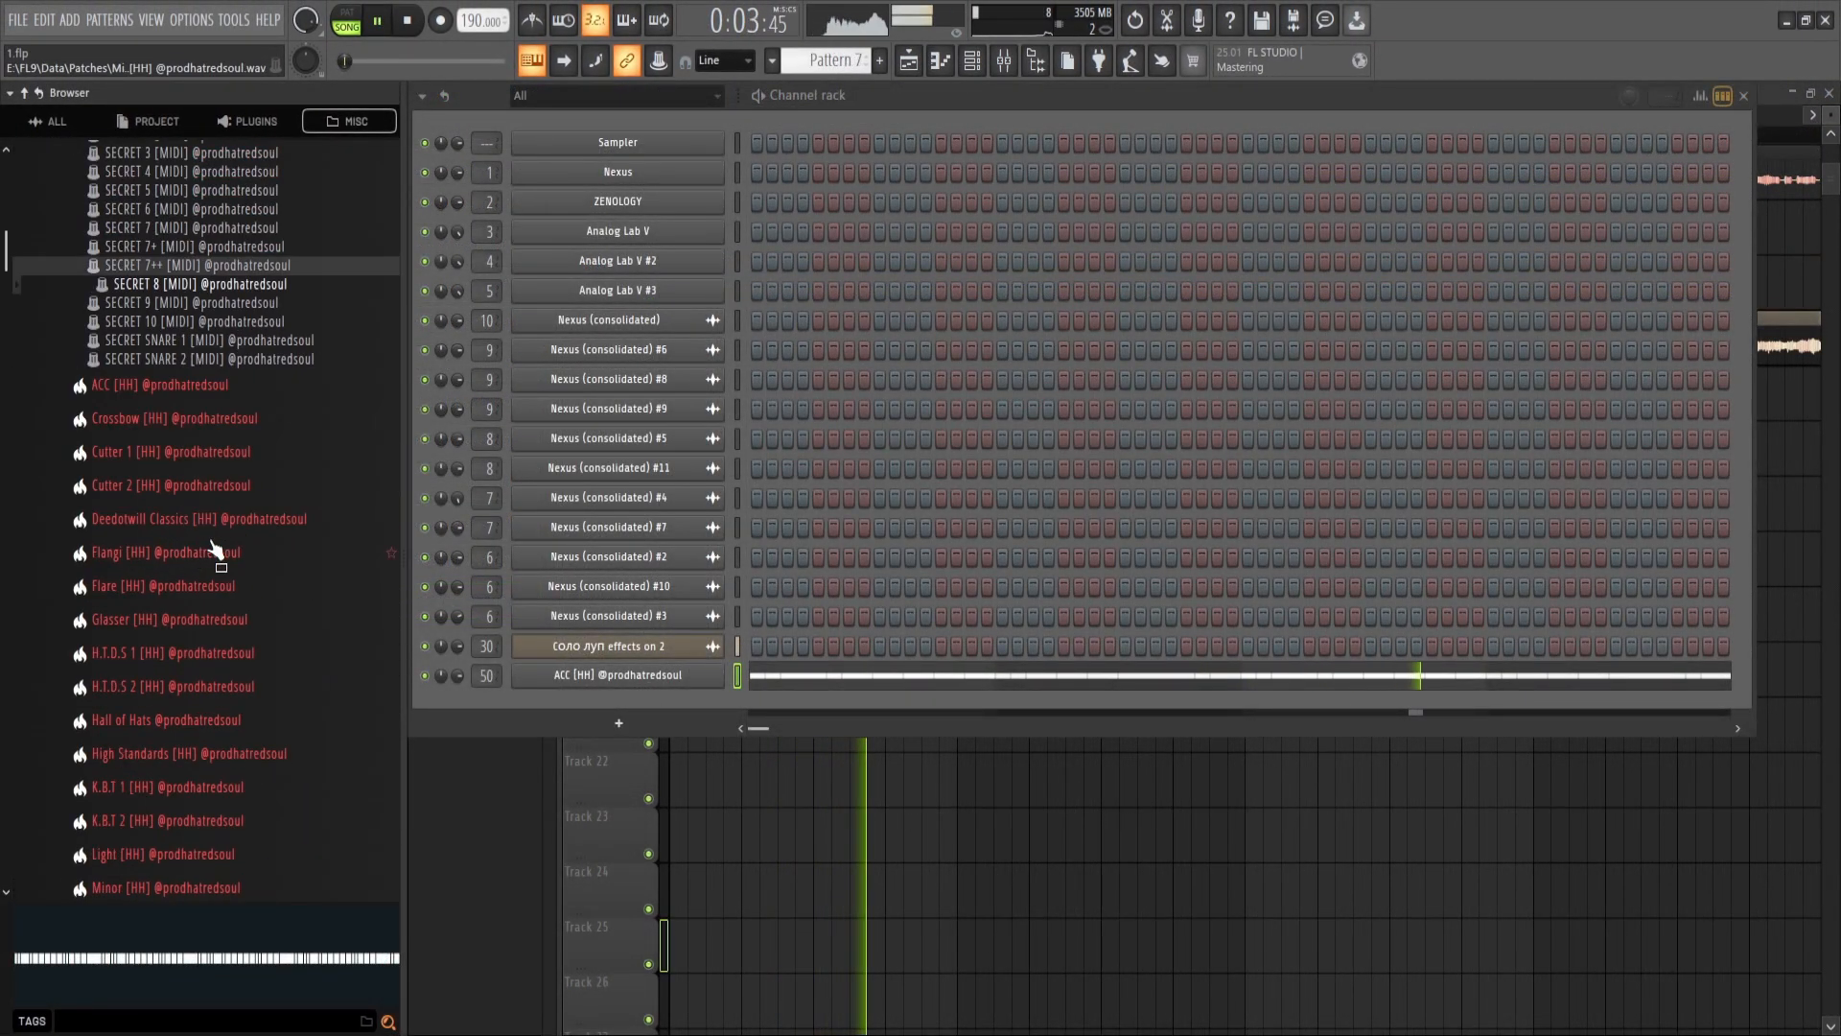
left_click_drag(154, 422, 605, 682)
scroll(144, 572, "down", 3)
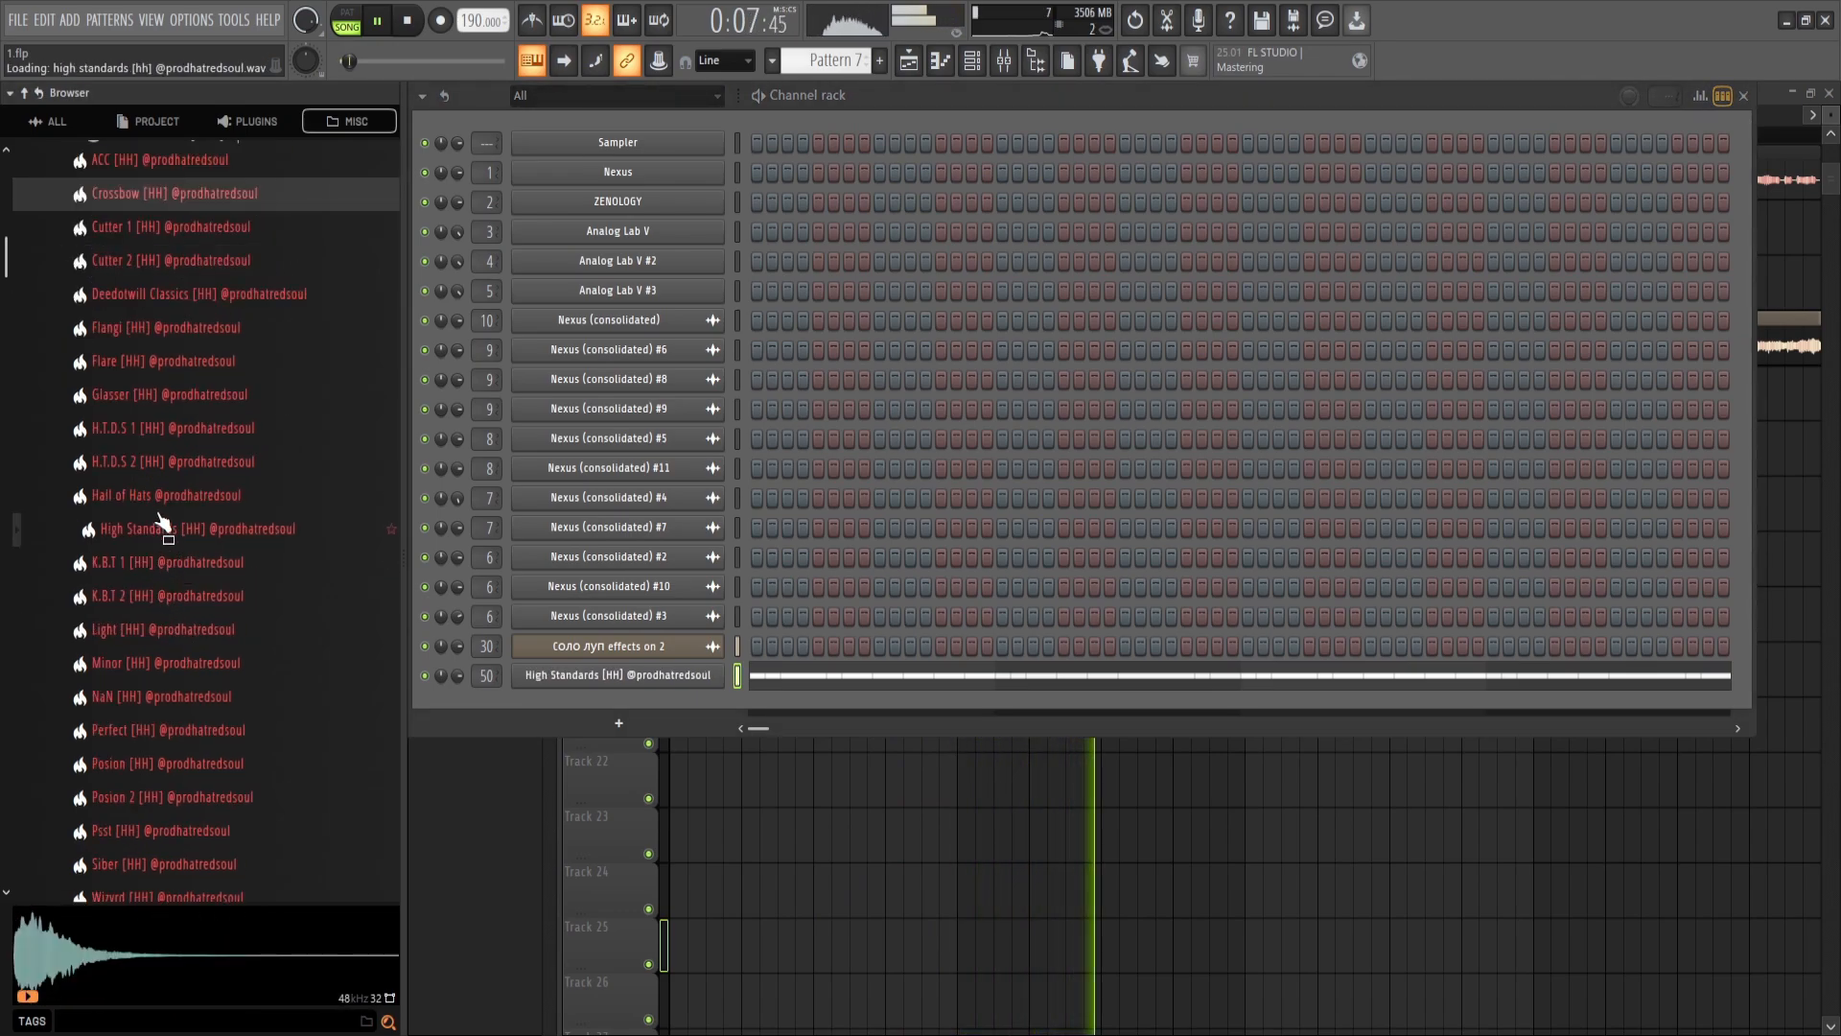
left_click(656, 681)
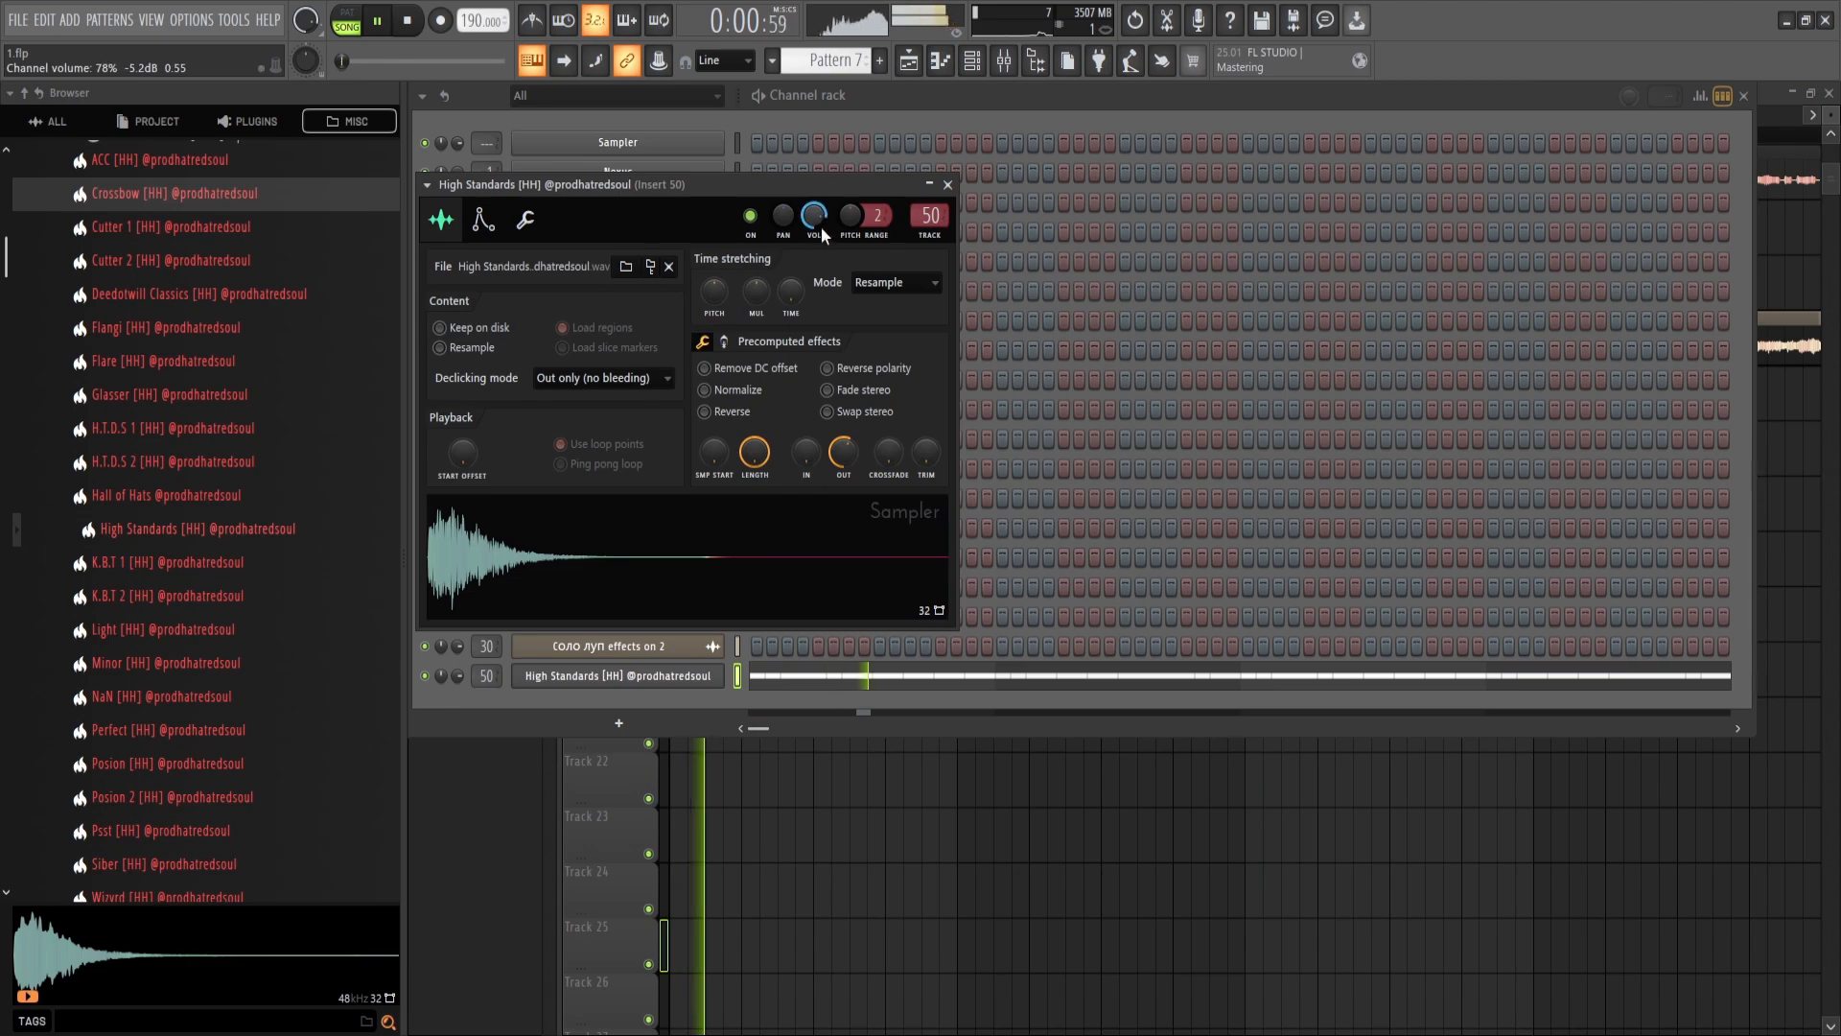
key("Escape")
Step: Try the Posion [HH] and Perfect [HH] samples in the hi-hat channel and inspect the sampler
scroll(230, 468, "down", 3)
middle_click(199, 470)
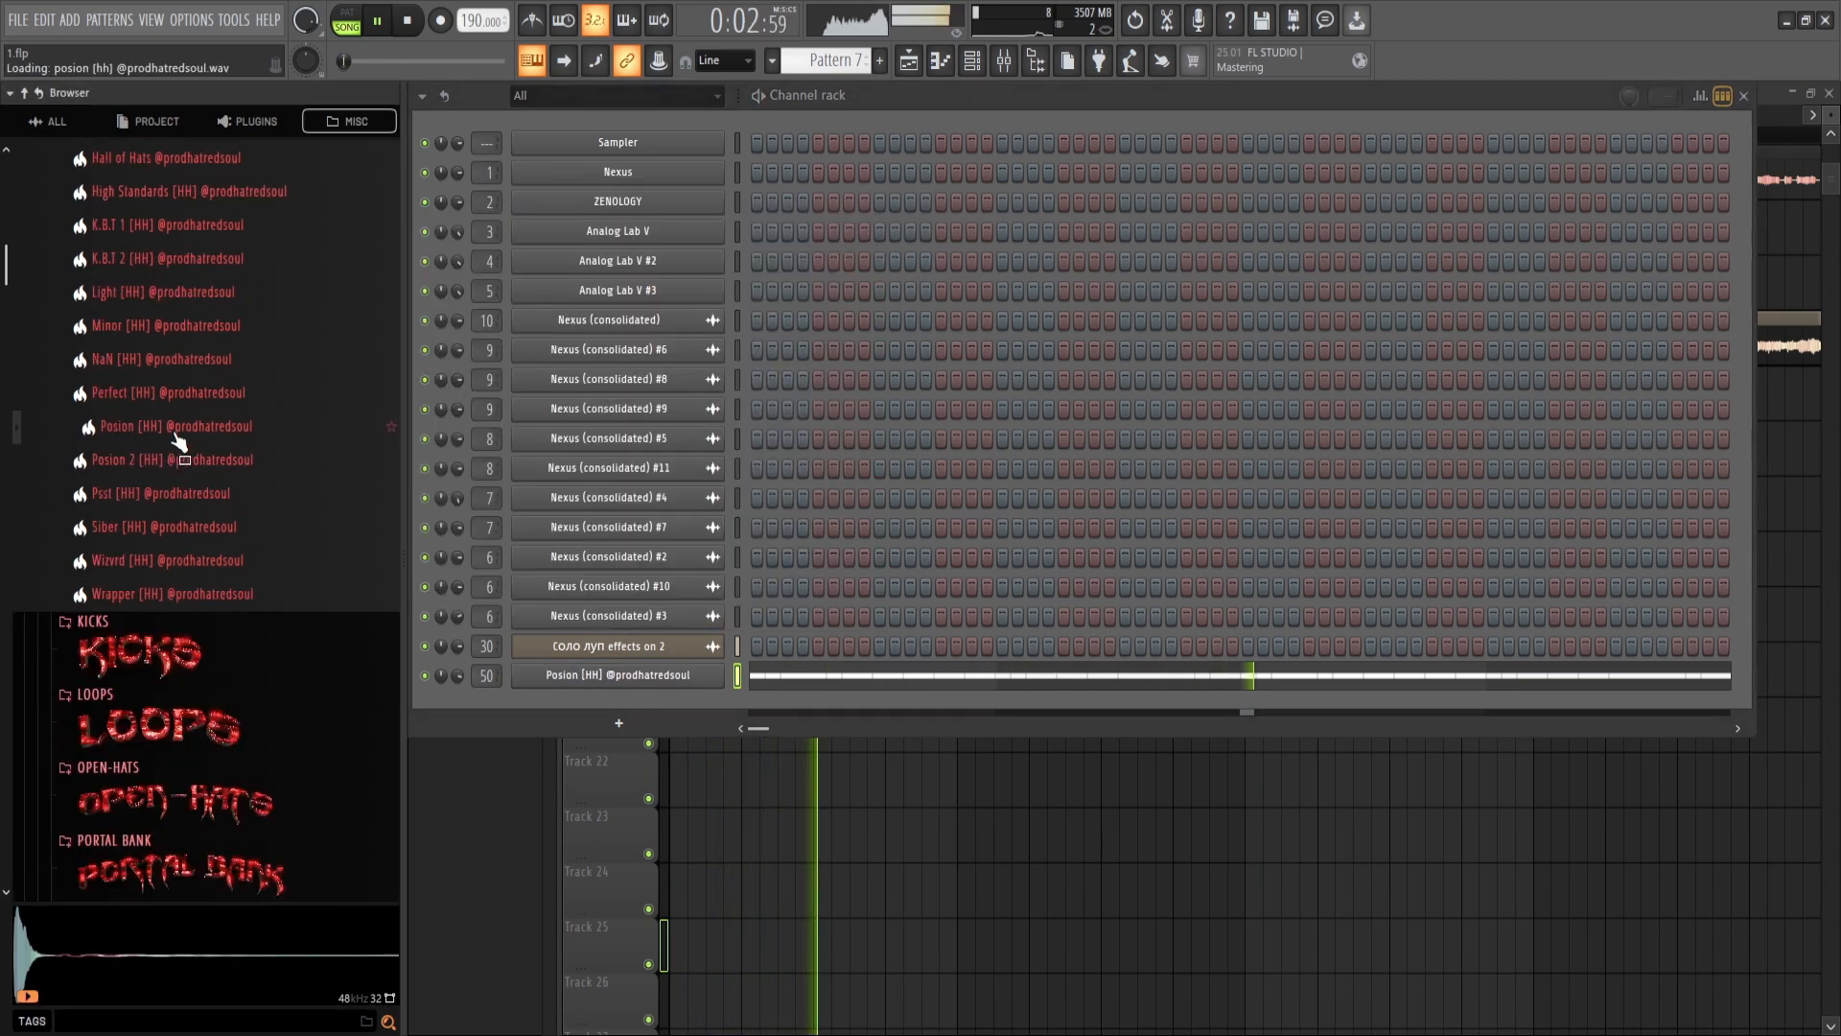
left_click(640, 682)
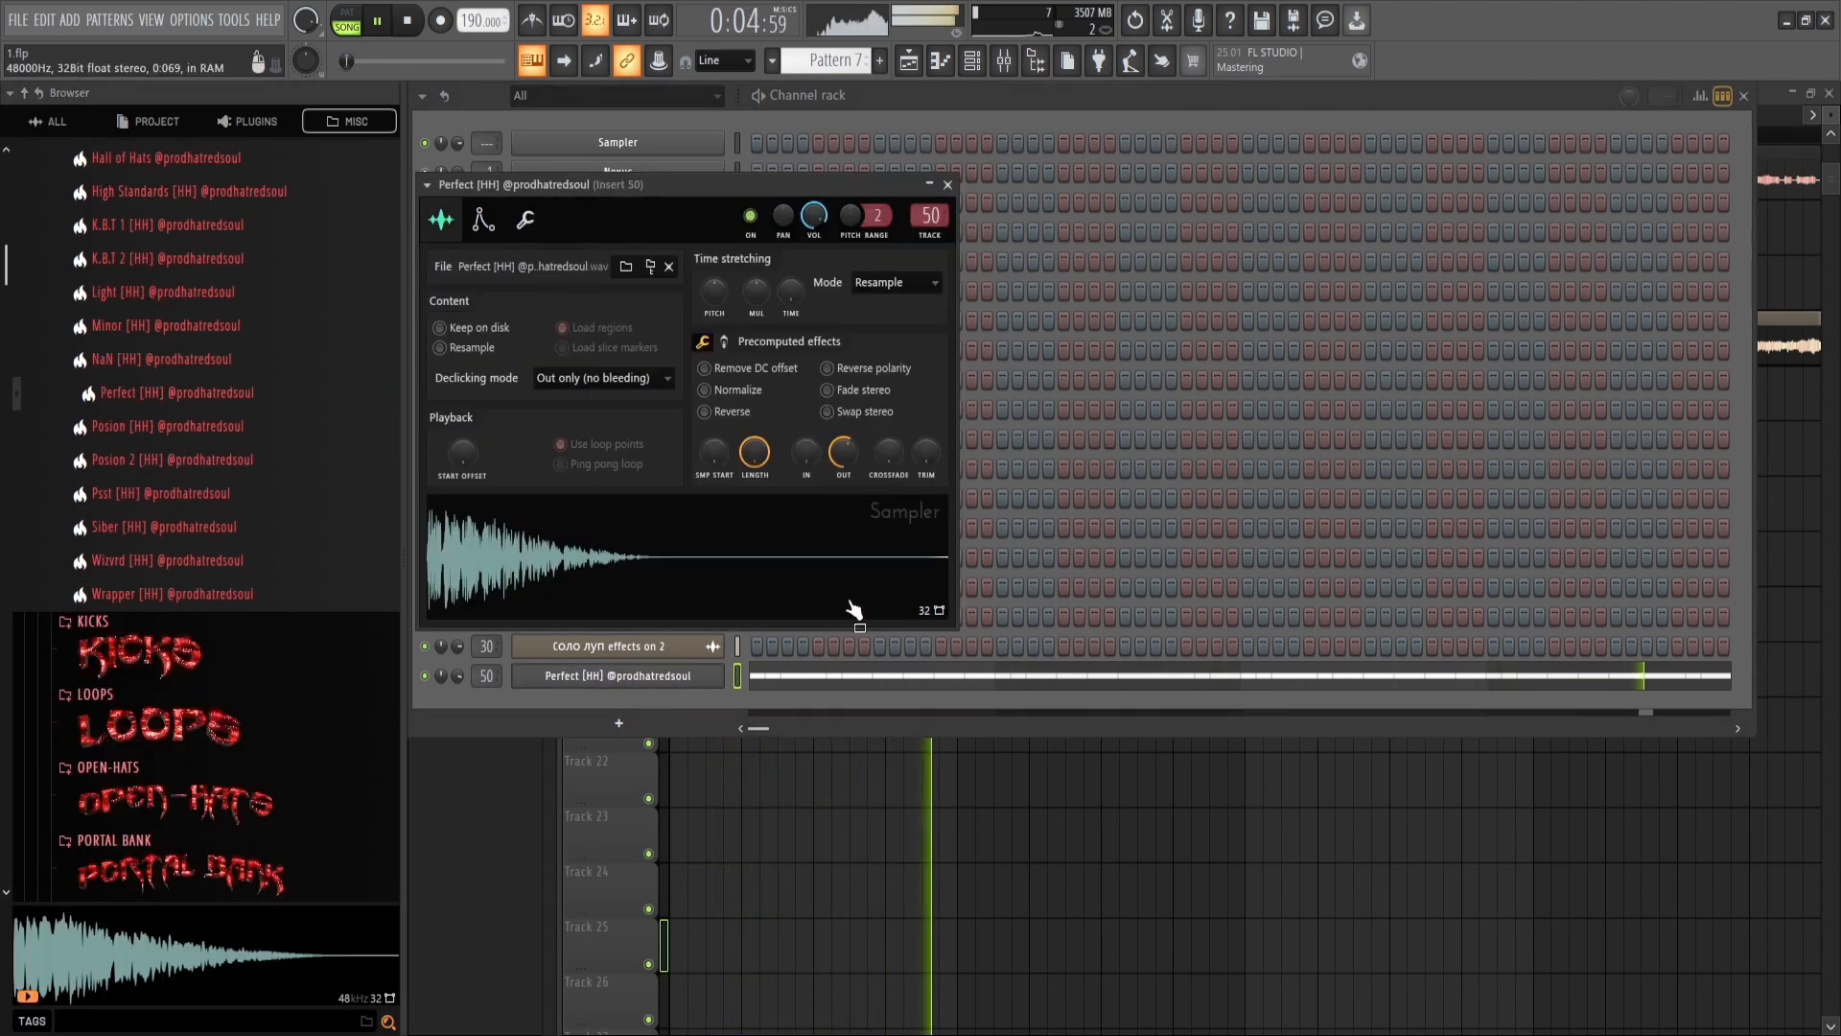
key("Escape")
scroll(177, 537, "up", 3)
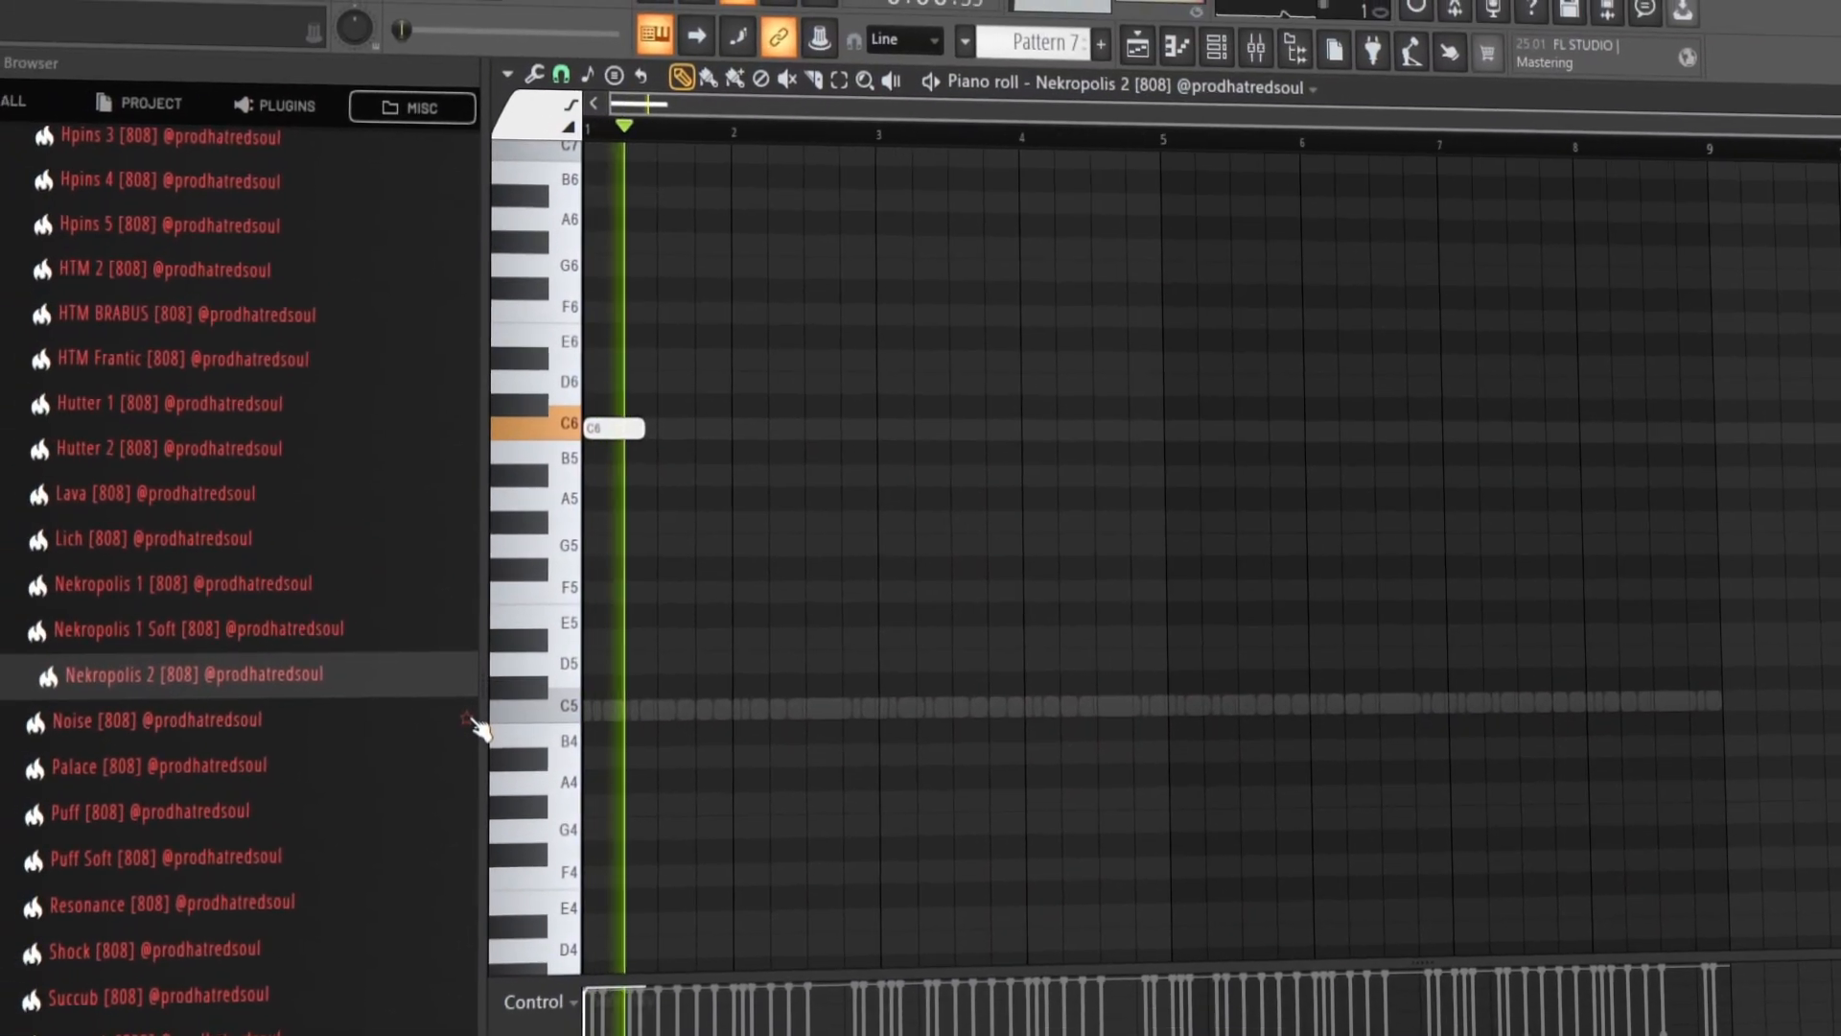
Step: Transpose the Nekropolis 2 [808] note one octave down to C5 and audition it
key("ctrl+Down")
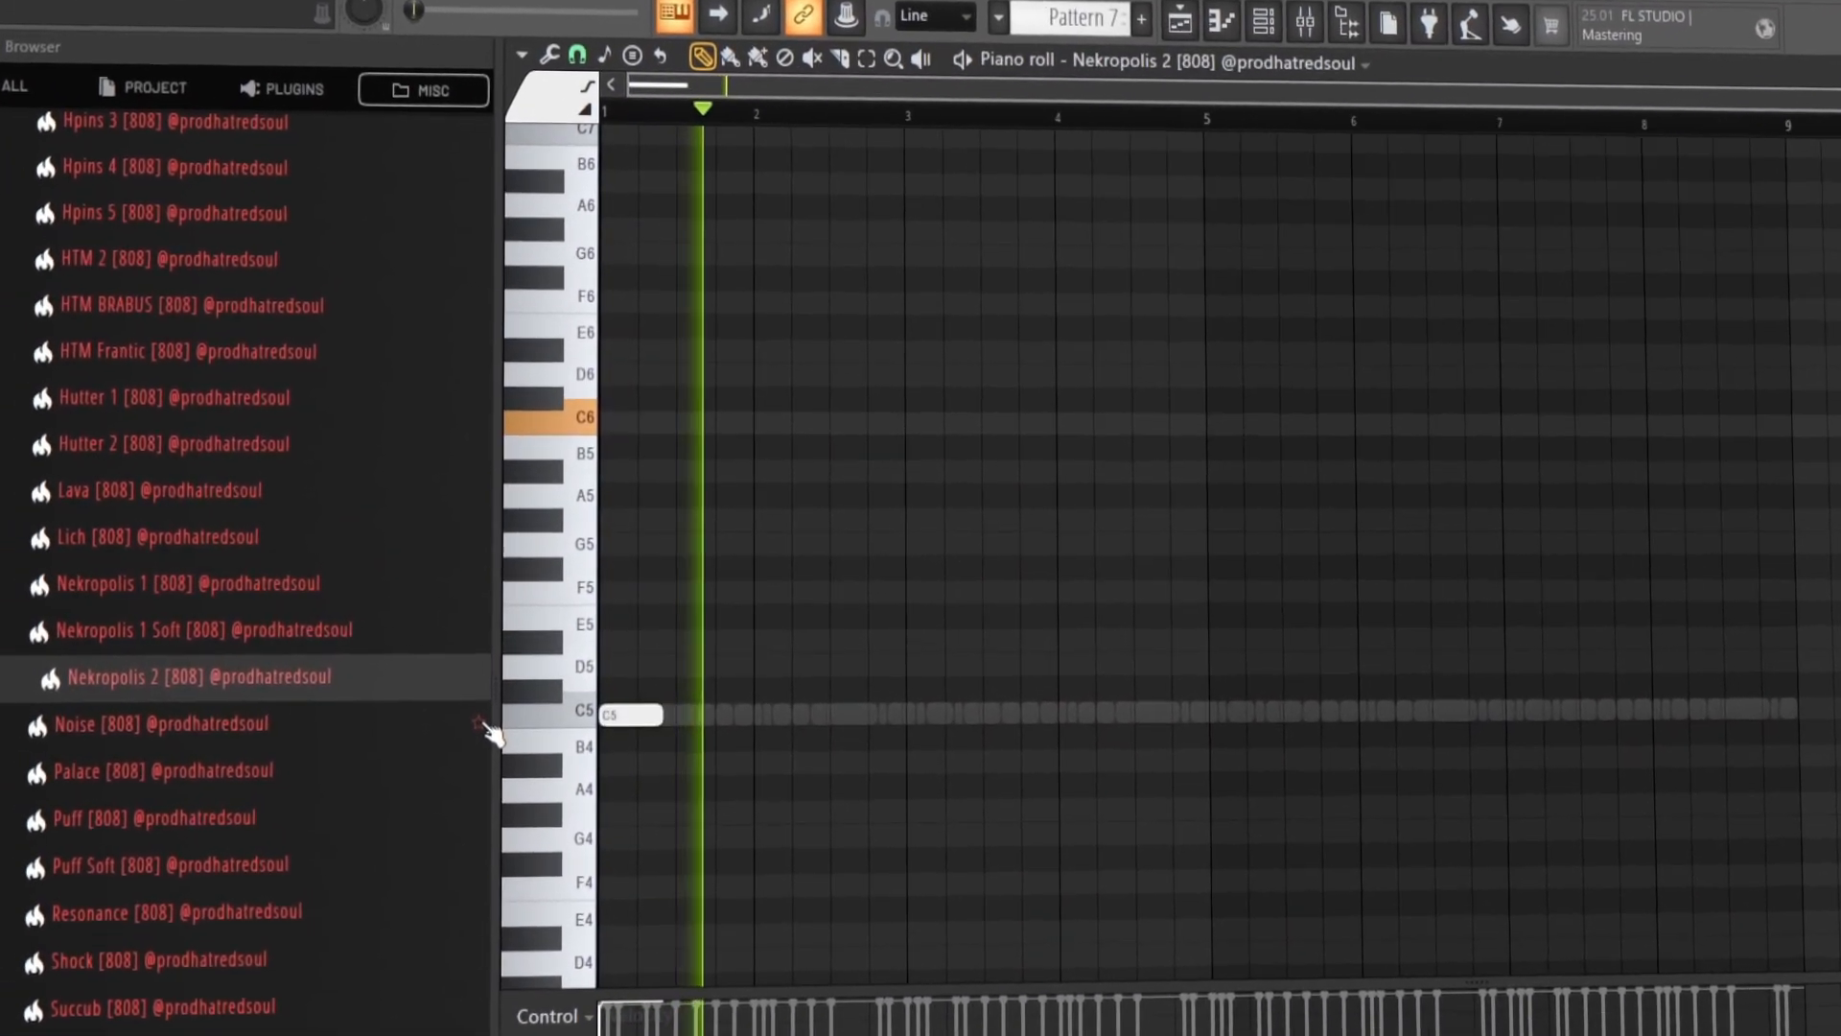
key("space")
key("space")
Step: Shorten the first C5 note of Nekropolis 2 [808] and place further C5 notes along bar 1
scroll(589, 731, "up", 4)
left_click_drag(811, 566, 623, 567)
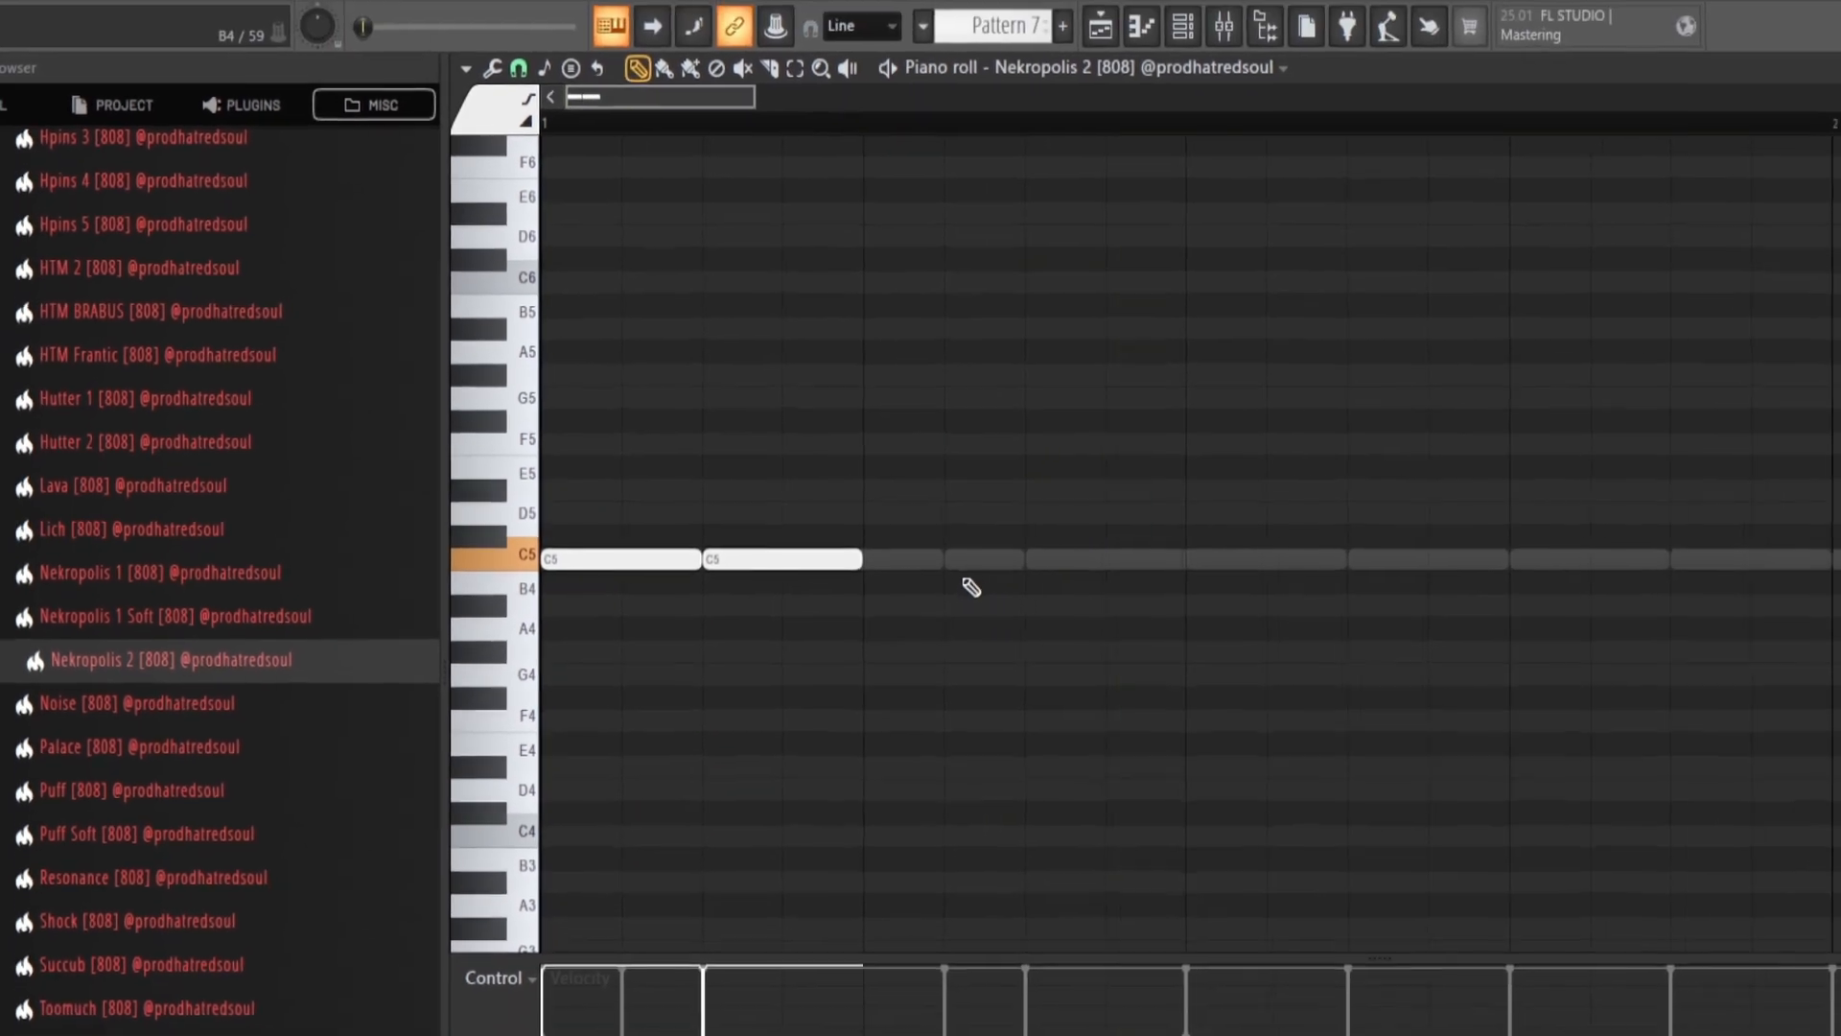
left_click(1036, 563)
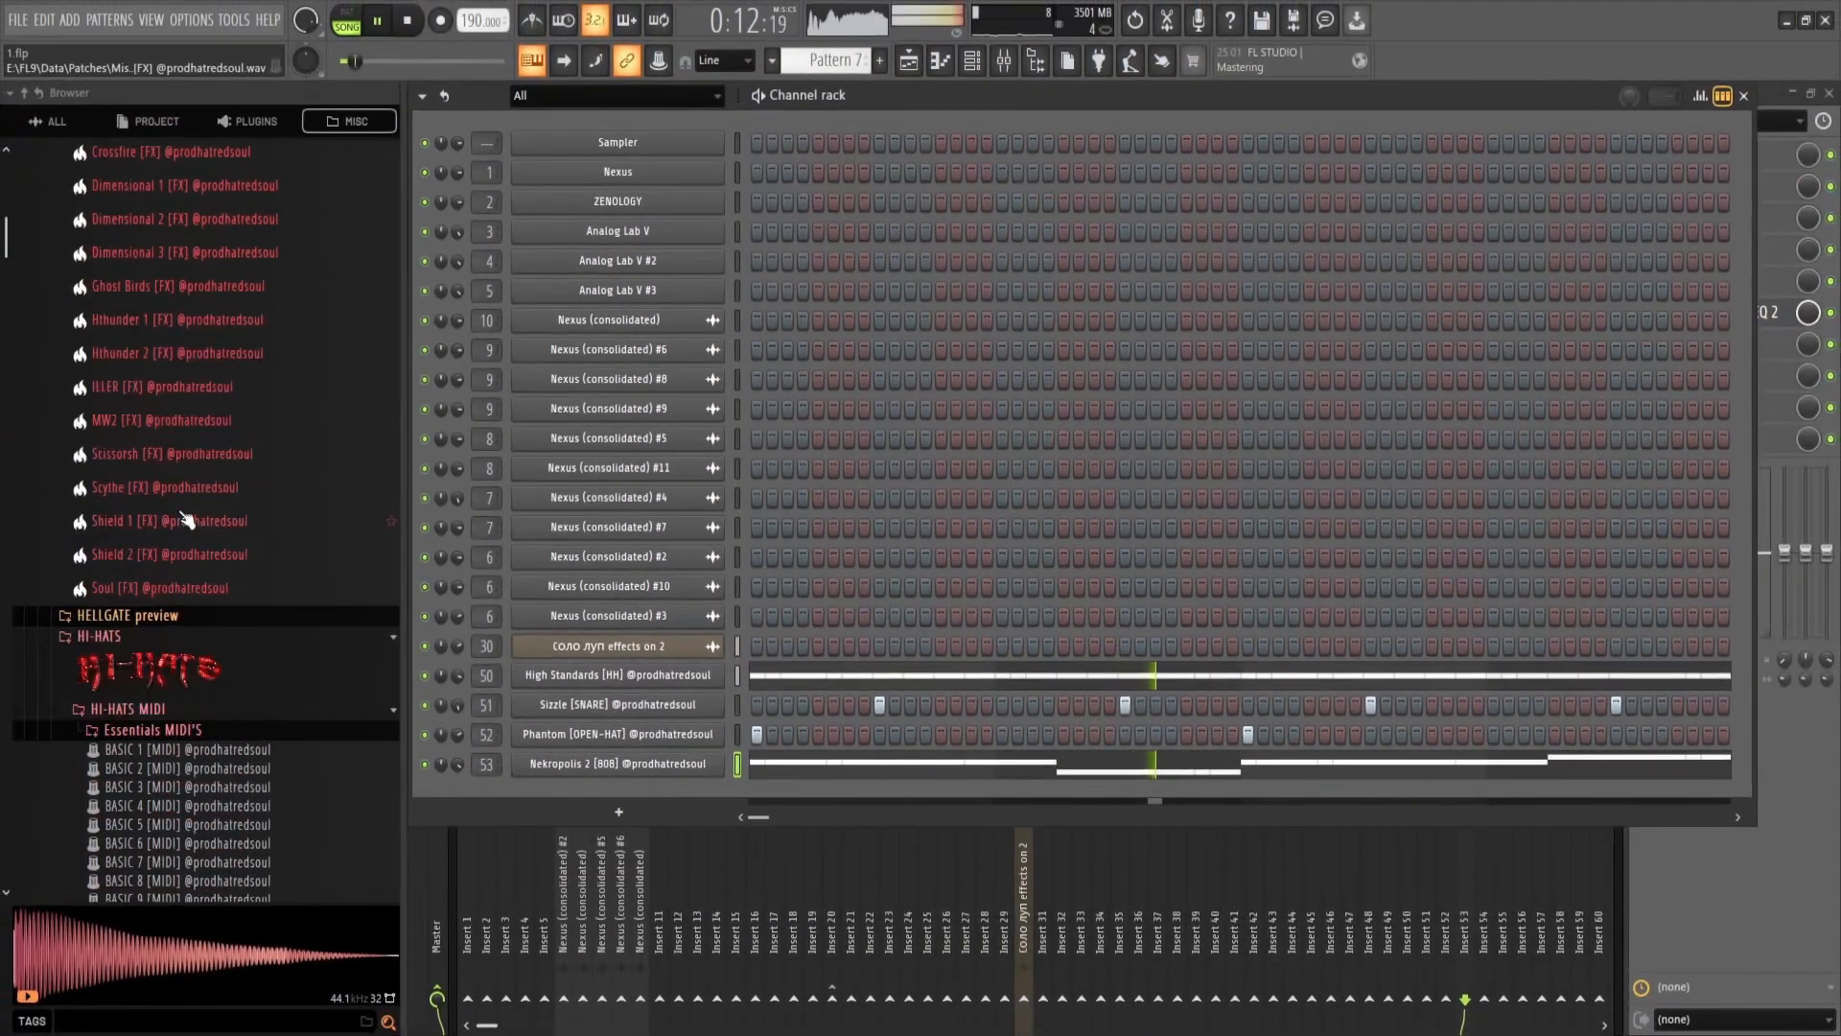
Step: Add the Scissorsh [FX] sample as a new channel below Nekropolis 2 [808] and assign it a mixer insert
left_click_drag(134, 477, 745, 796)
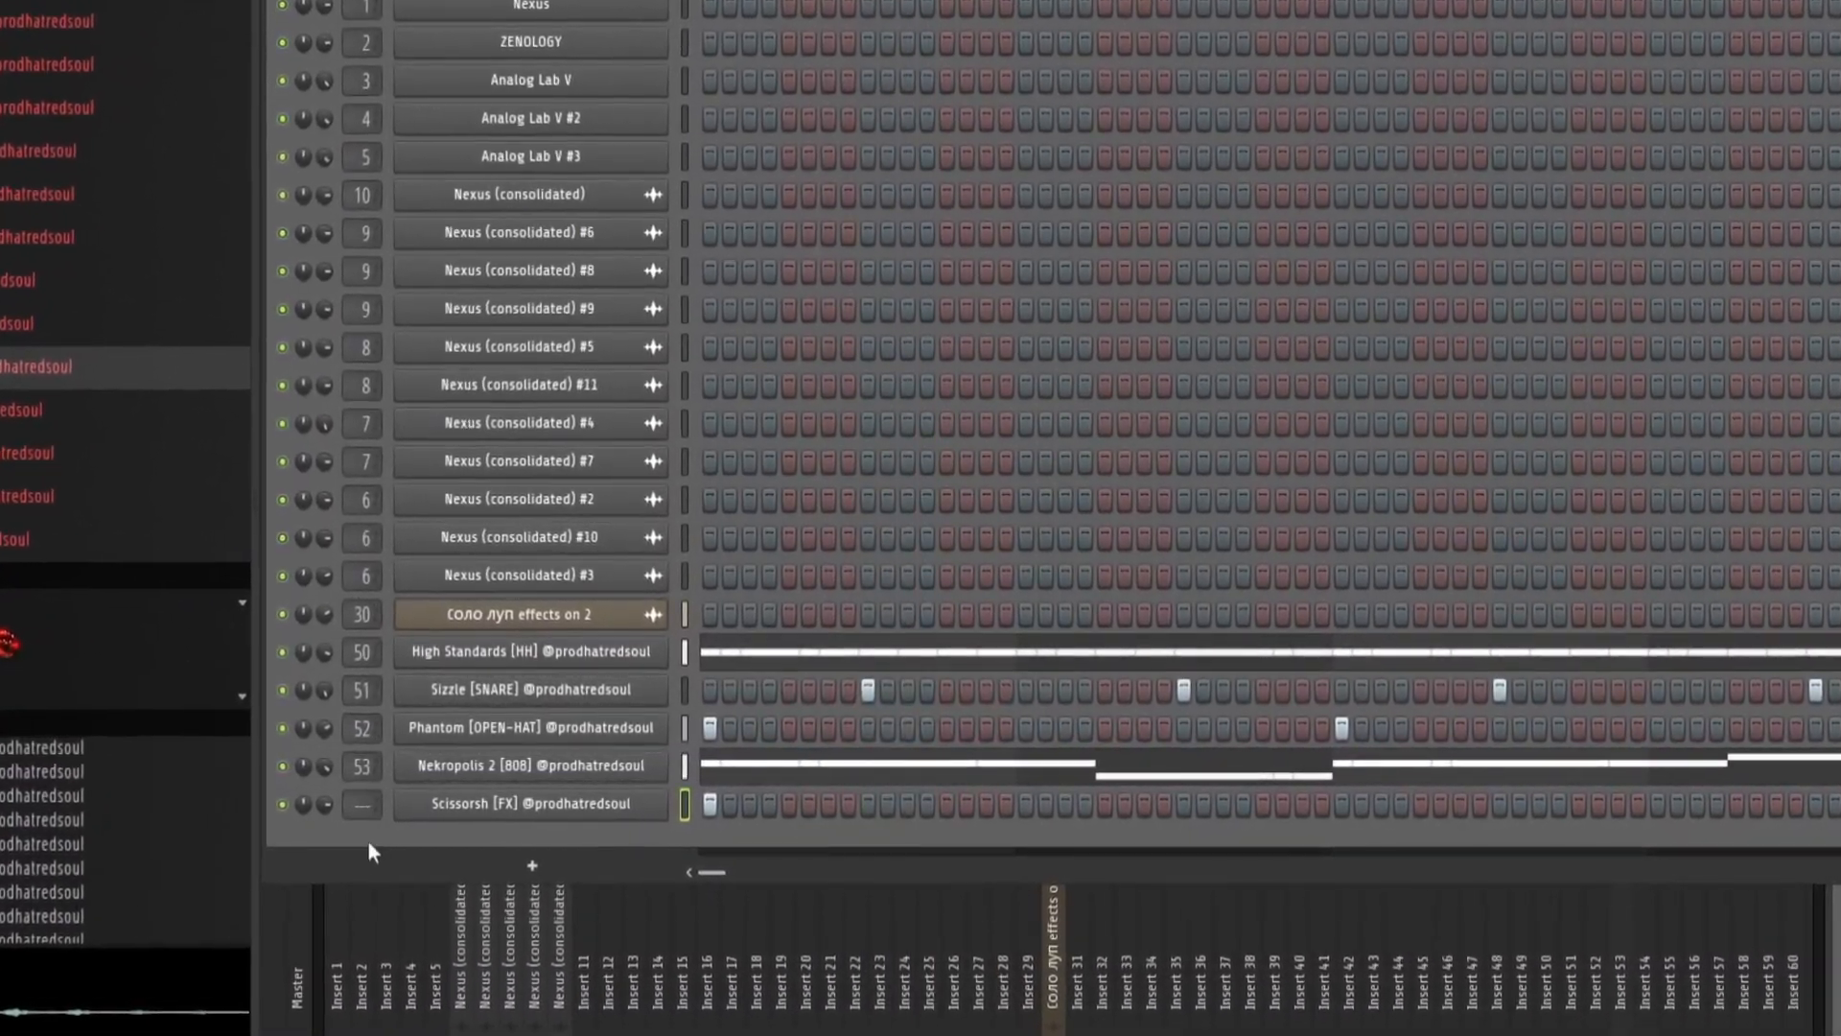
left_click_drag(408, 801, 409, 705)
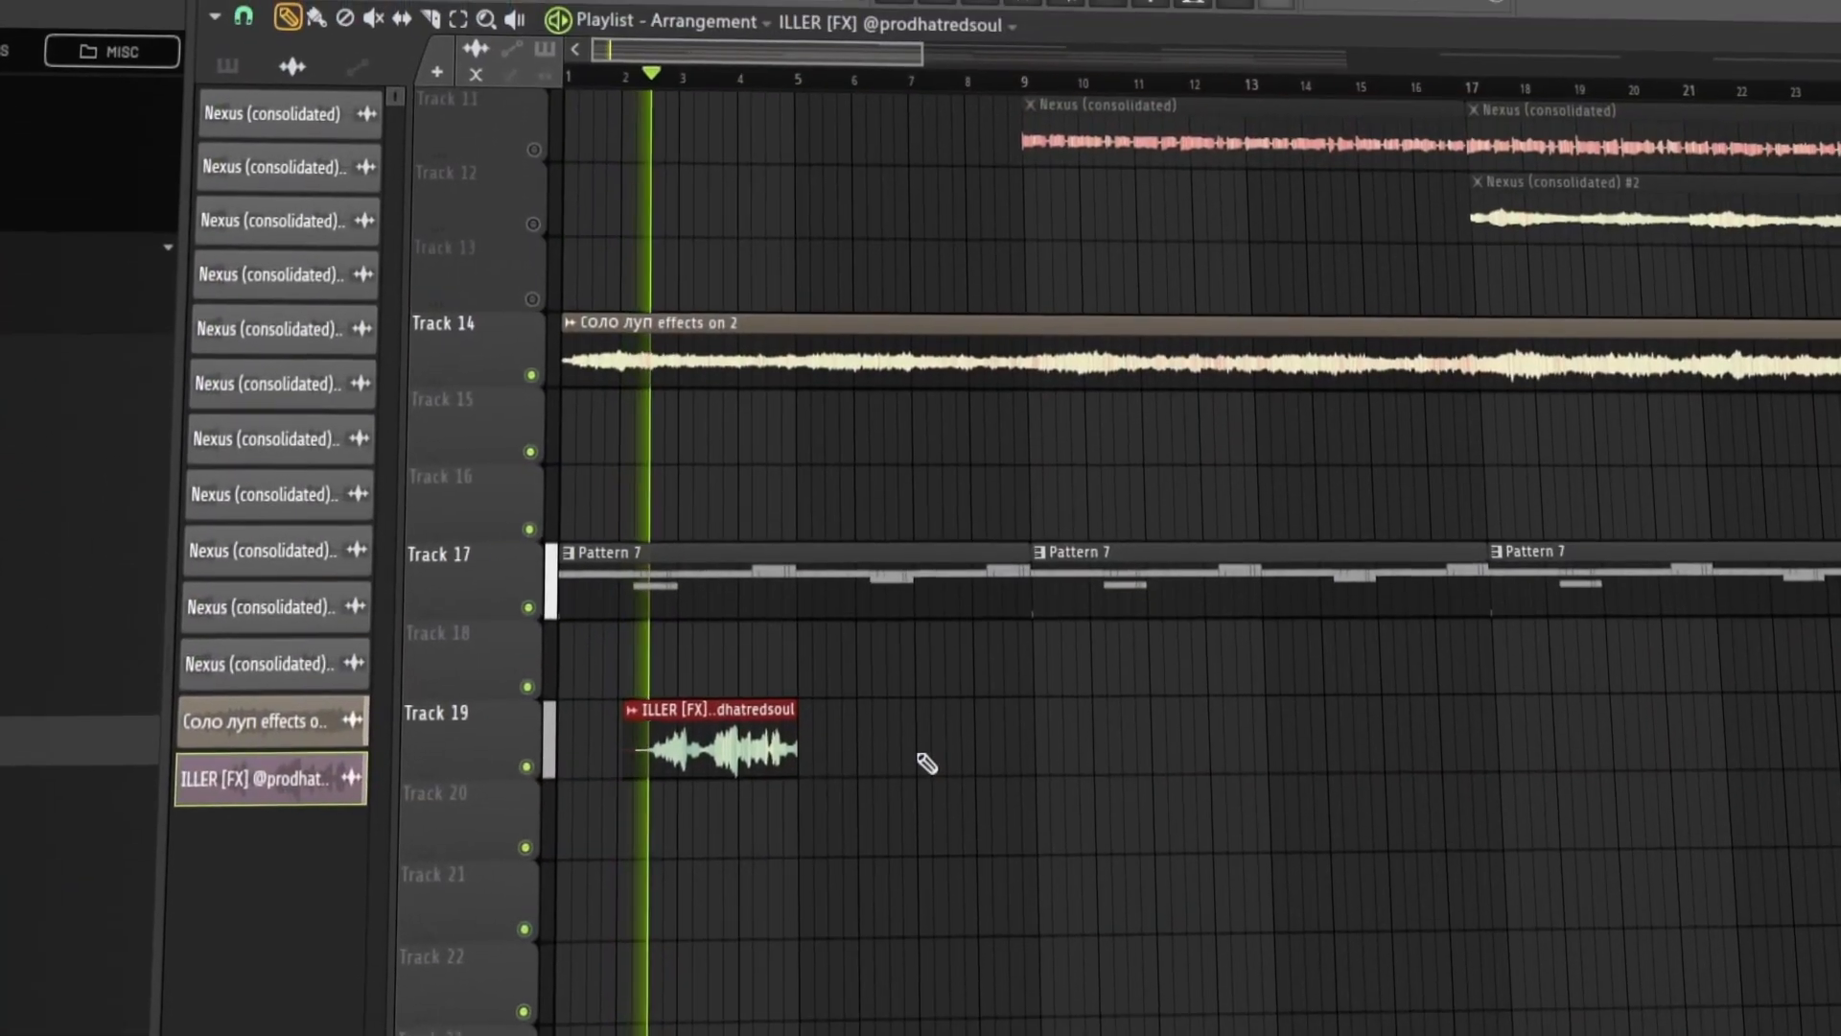
left_click_drag(928, 758, 1103, 757)
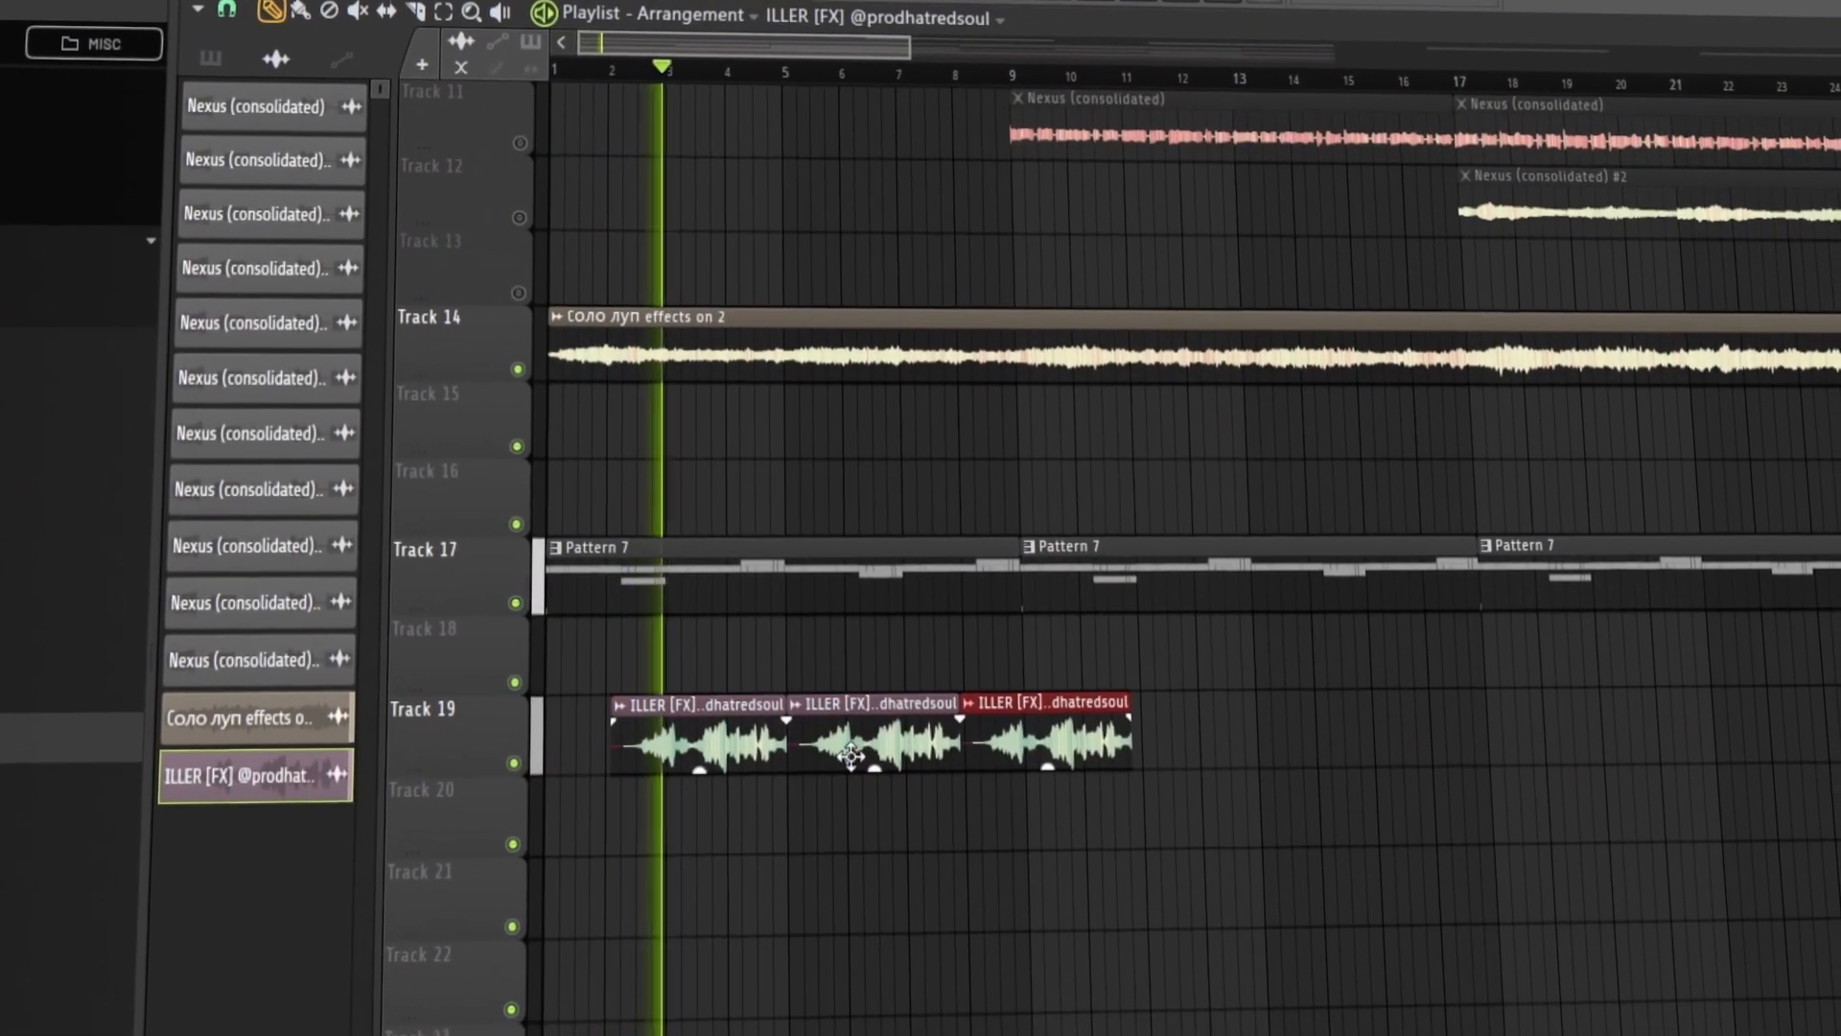
right_click(1035, 738)
right_click(863, 738)
Step: Try trimming the start of the ILLER [FX] clip on Track 19 to bar 3 and audition the result
scroll(321, 613, "up", 5)
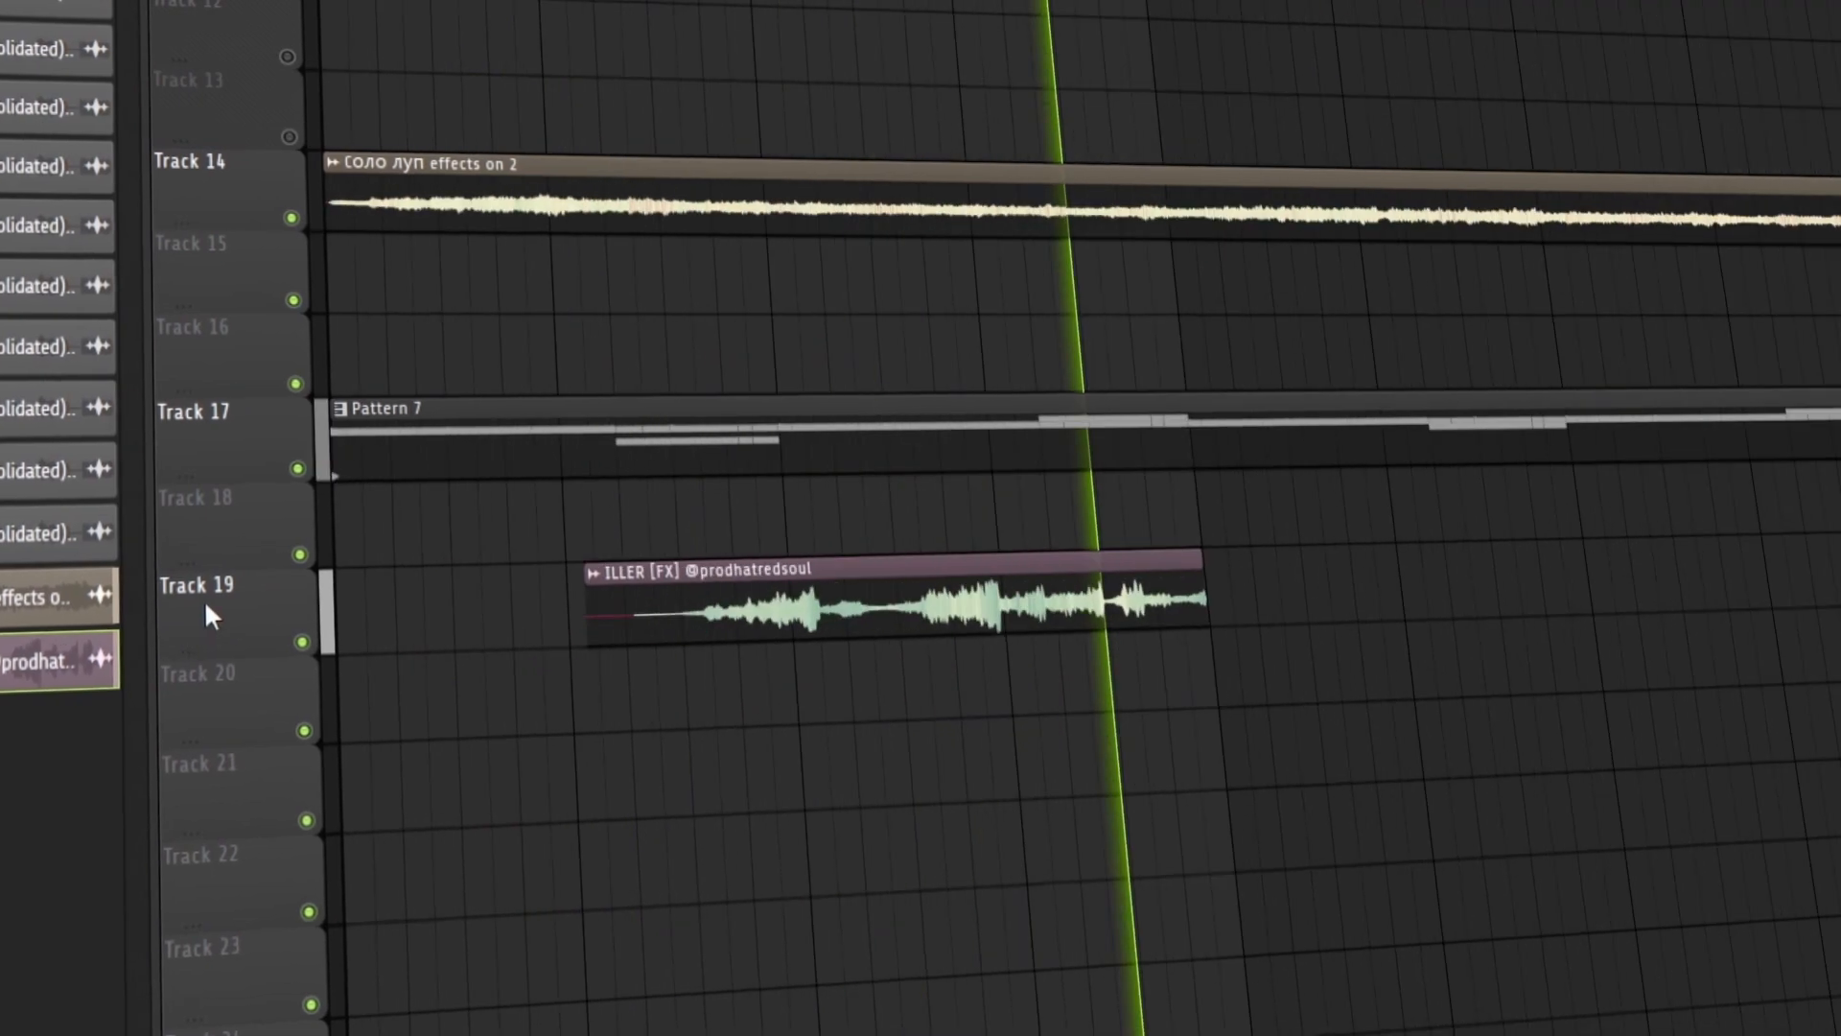
key("space")
key("space")
left_click_drag(498, 656, 669, 658)
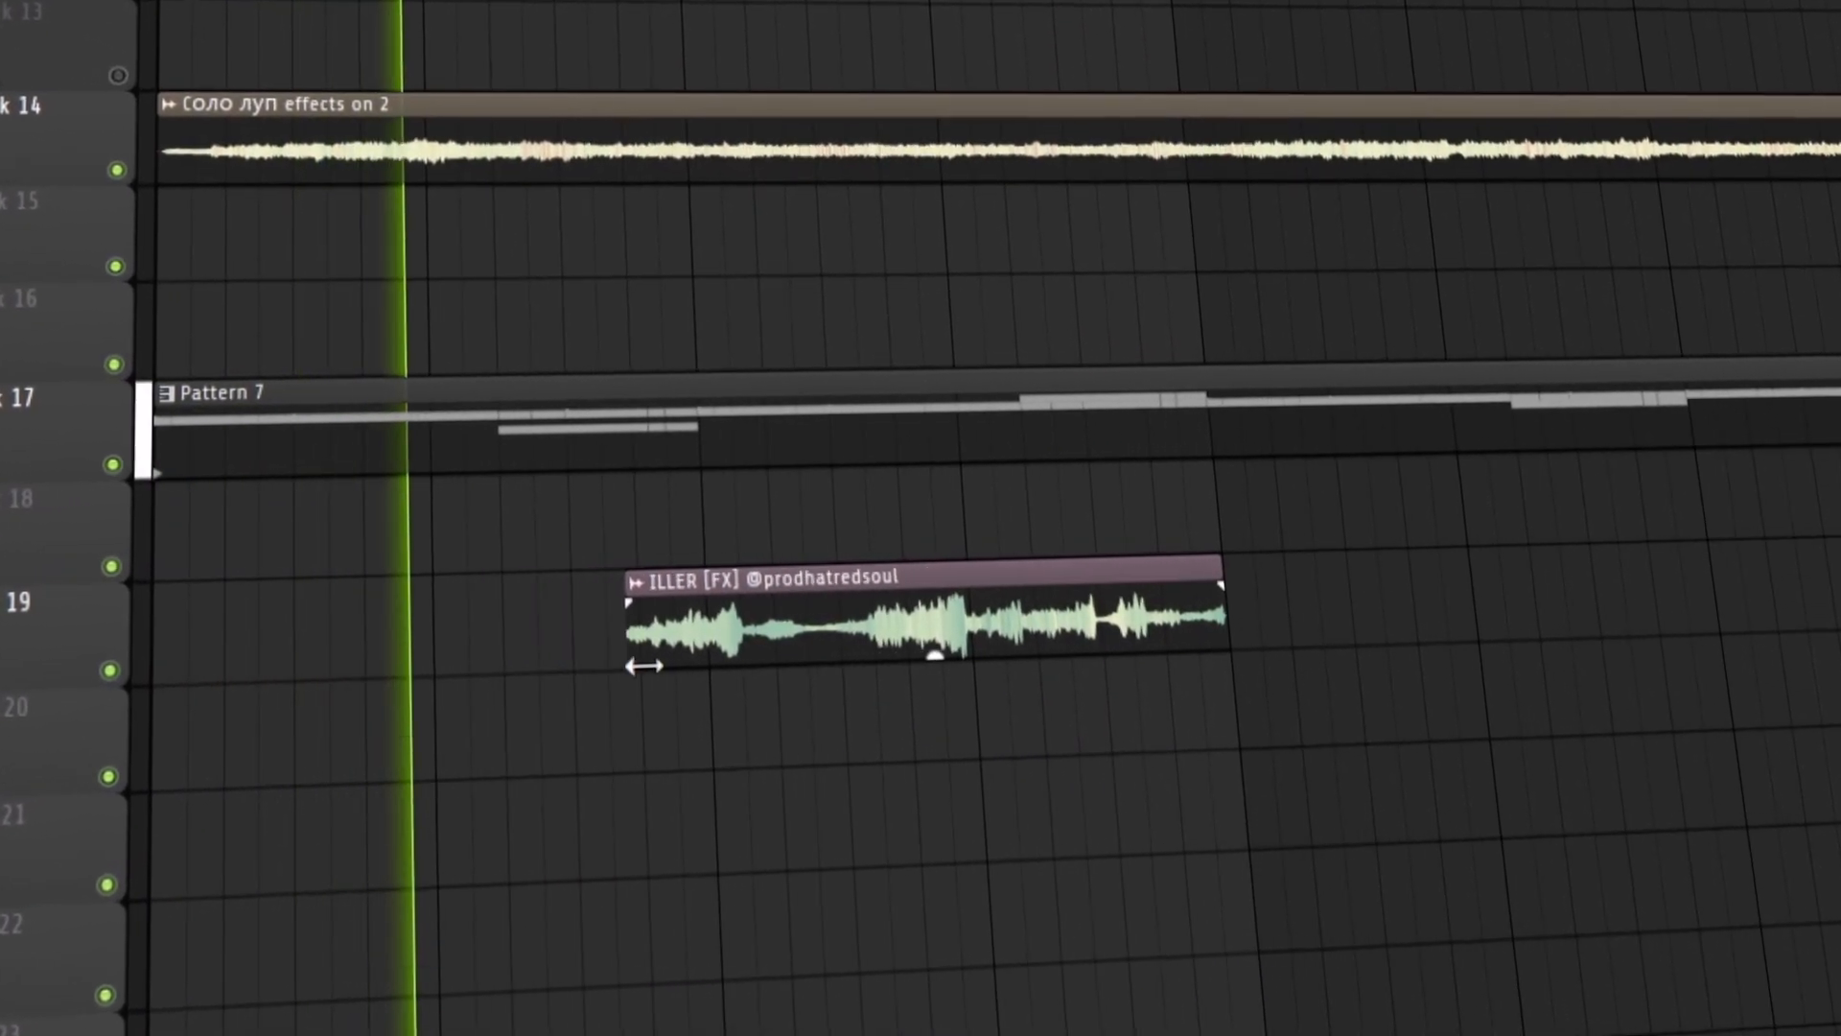
scroll(683, 580, "up", 8)
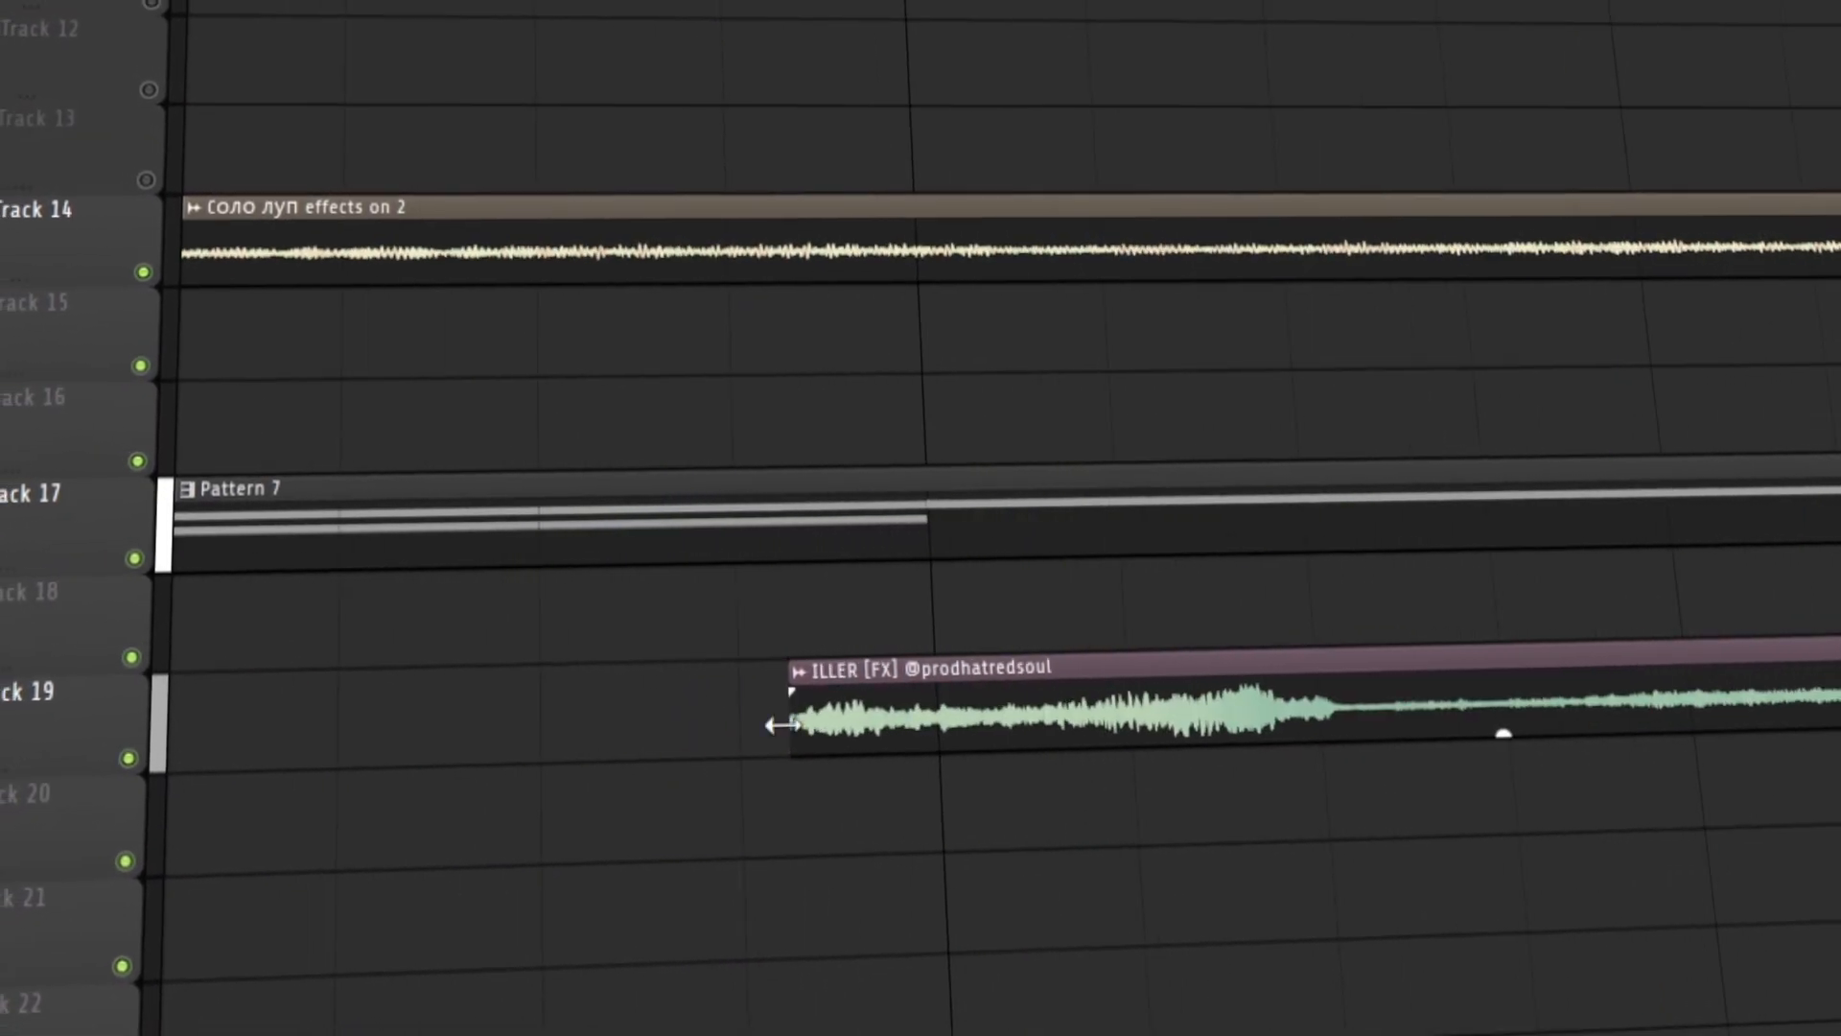
left_click_drag(800, 659, 961, 657)
left_click_drag(922, 731, 910, 732)
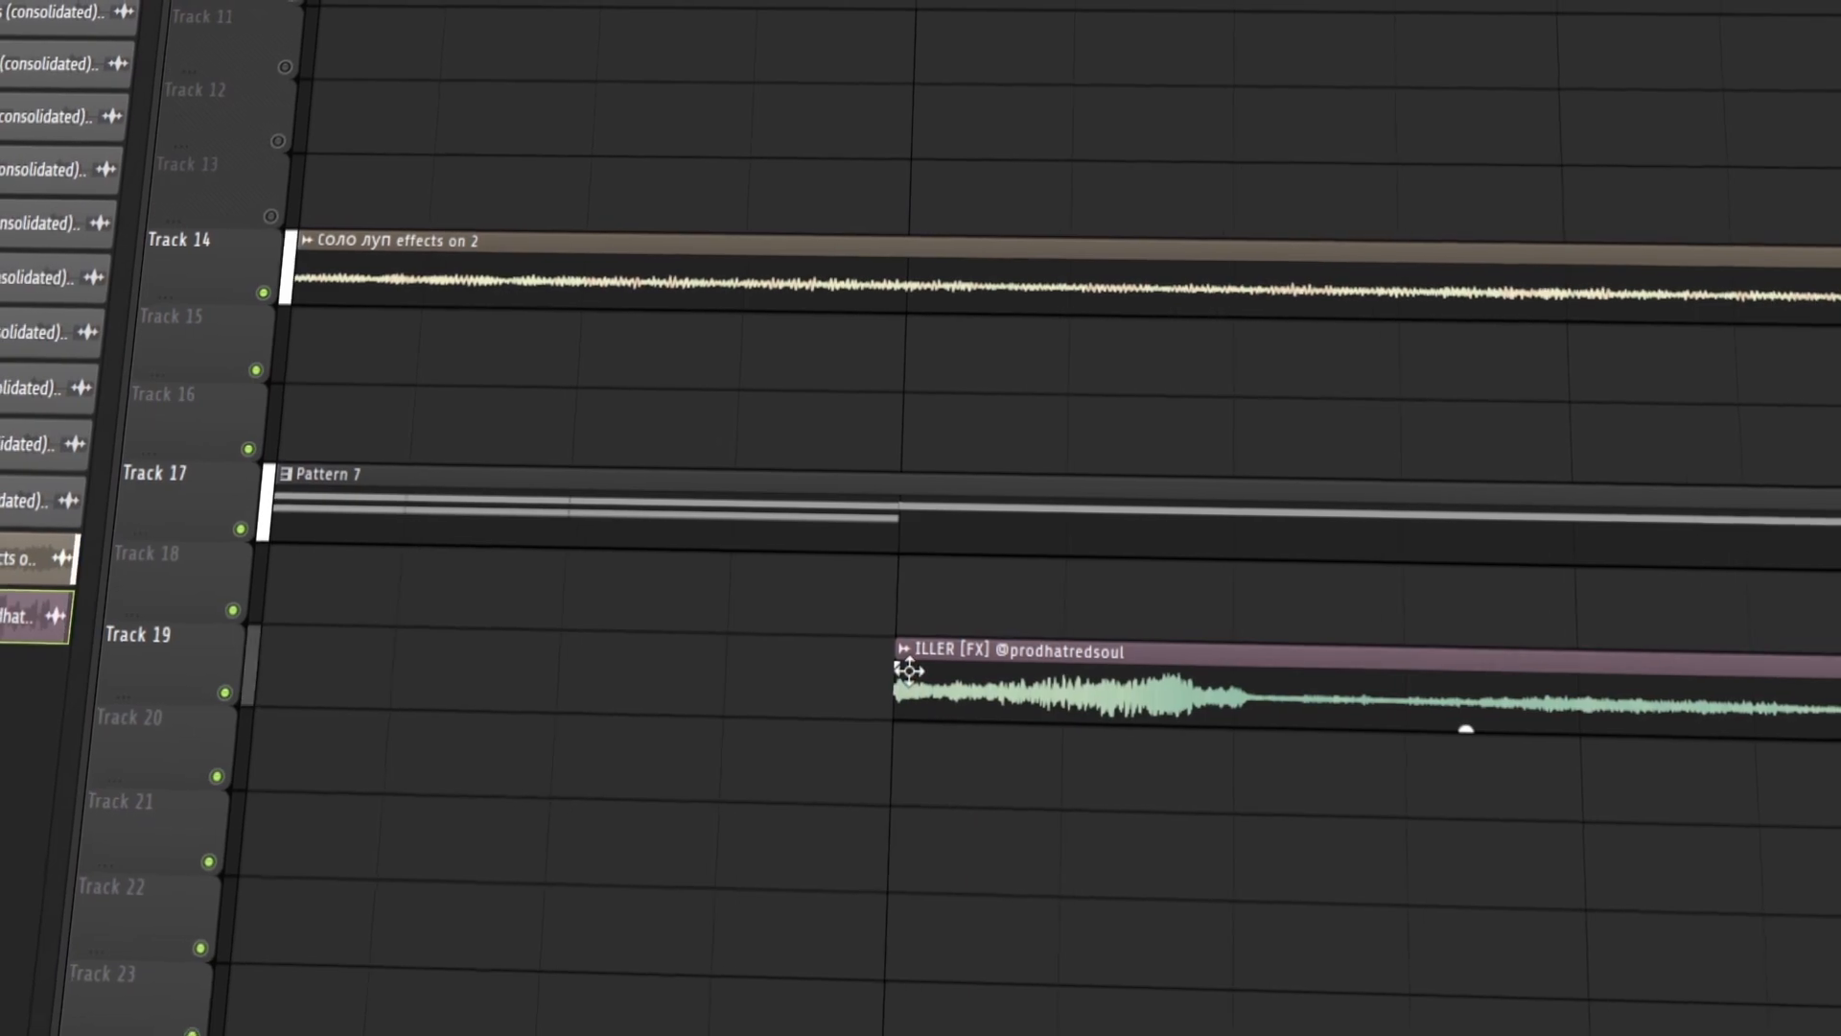
Step: Extend the ILLER [FX] clip's start back to bar 2 with a short fade-in, and place a copy at bar 7 on Track 19
scroll(1093, 733, "down", 4)
left_click_drag(1080, 707, 623, 696)
key("ctrl+b")
scroll(796, 724, "down", 3)
right_click(825, 695)
key("space")
key("space")
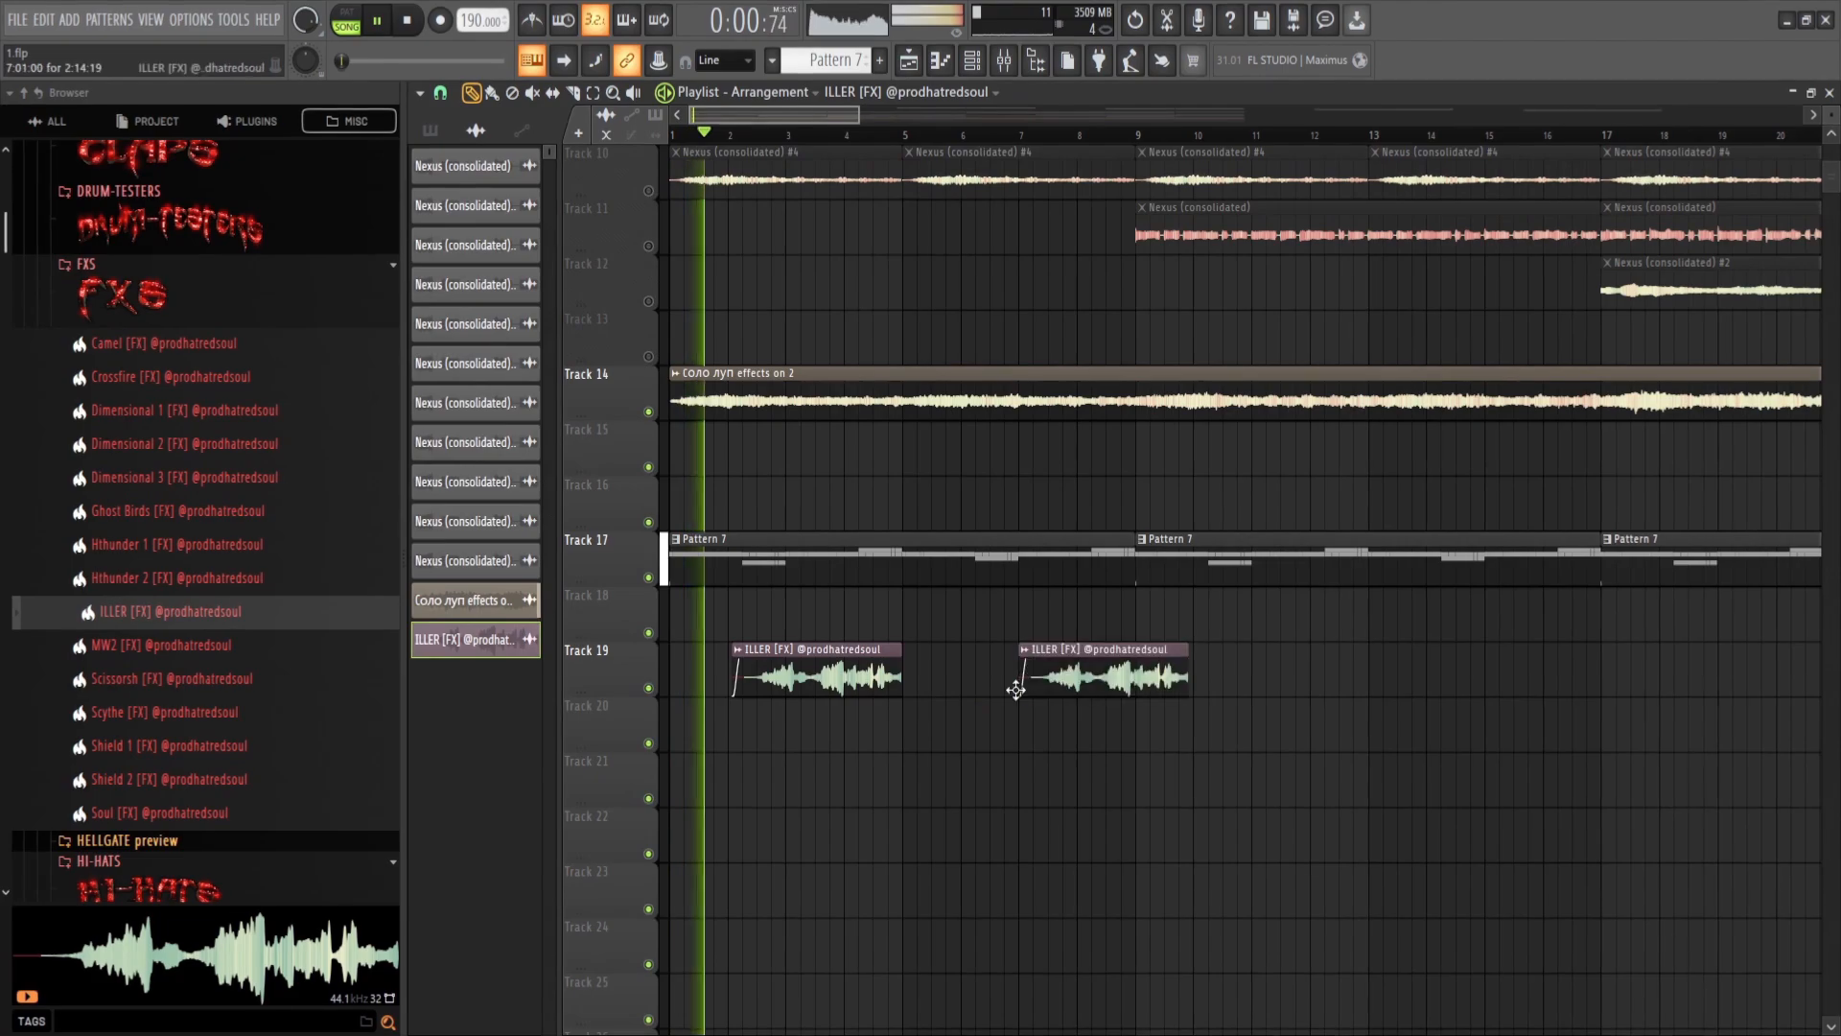
Step: Move the second ILLER [FX] clip on Track 19 to end at bar 9 and remove it again
scroll(1016, 690, "up", 4)
left_click_drag(1247, 682, 1118, 680)
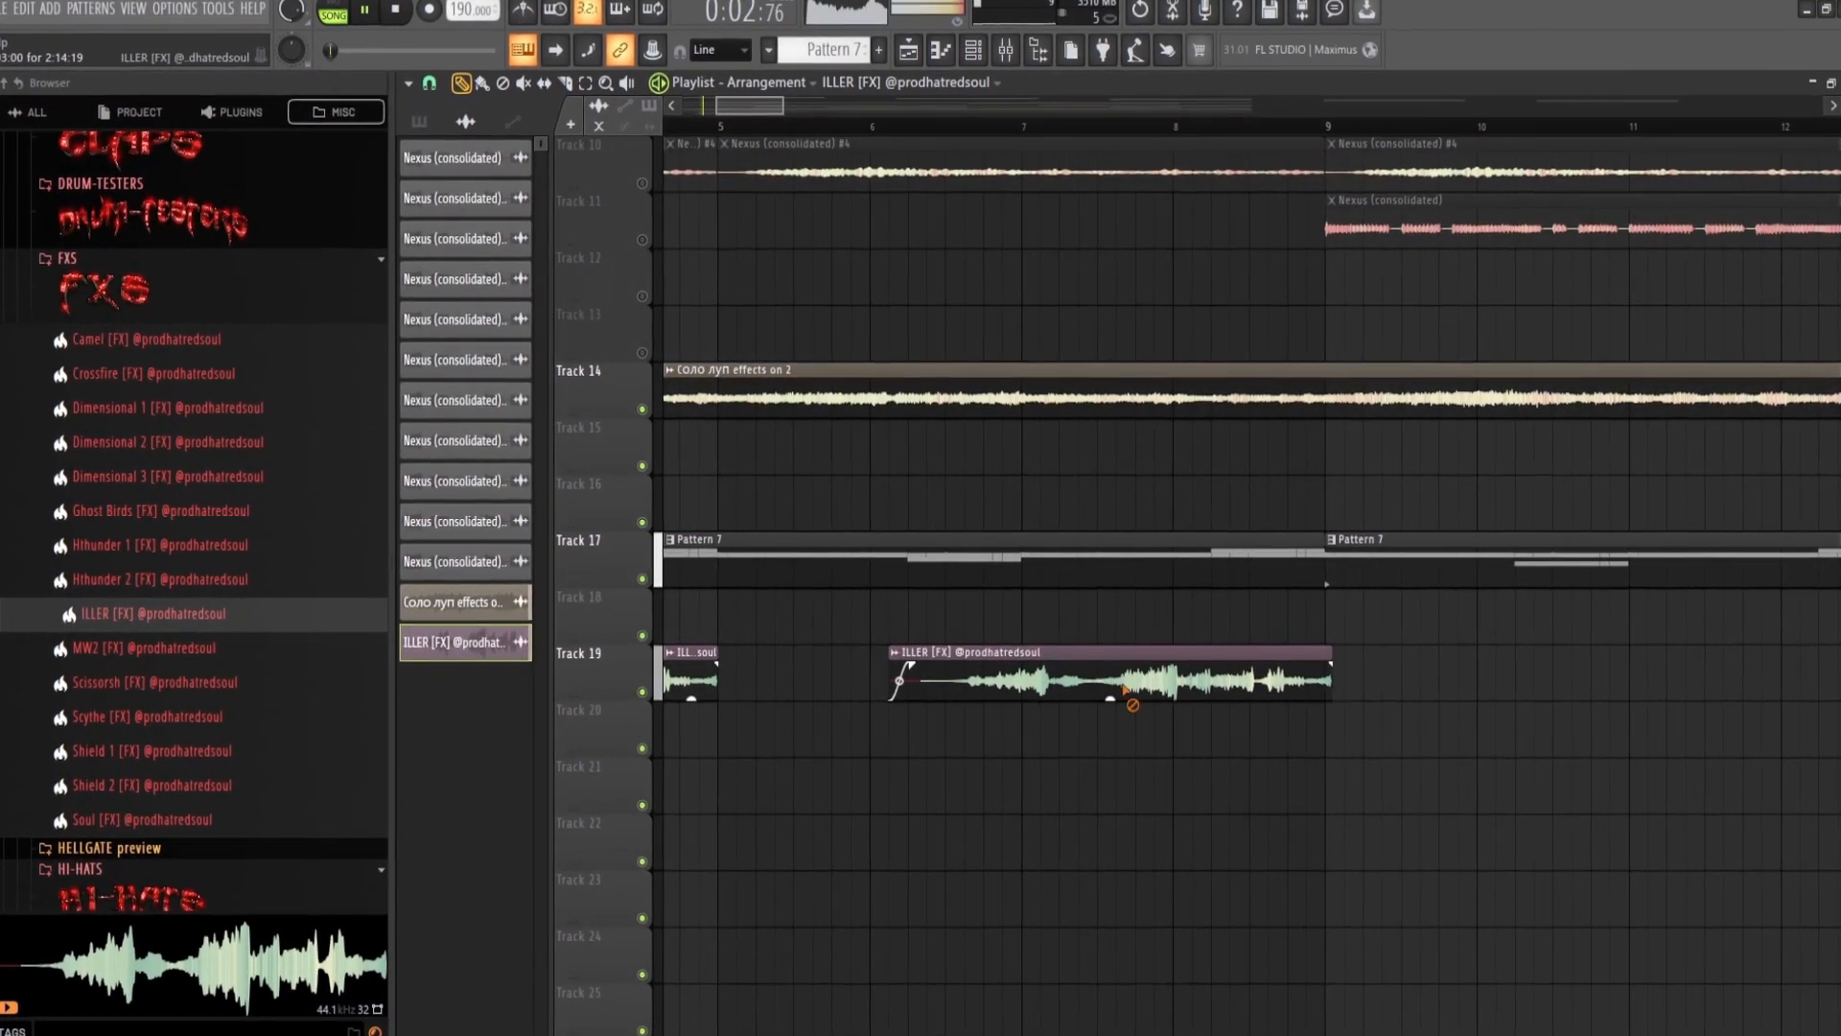
scroll(1120, 682, "down", 4)
right_click(976, 692)
scroll(873, 685, "up", 6)
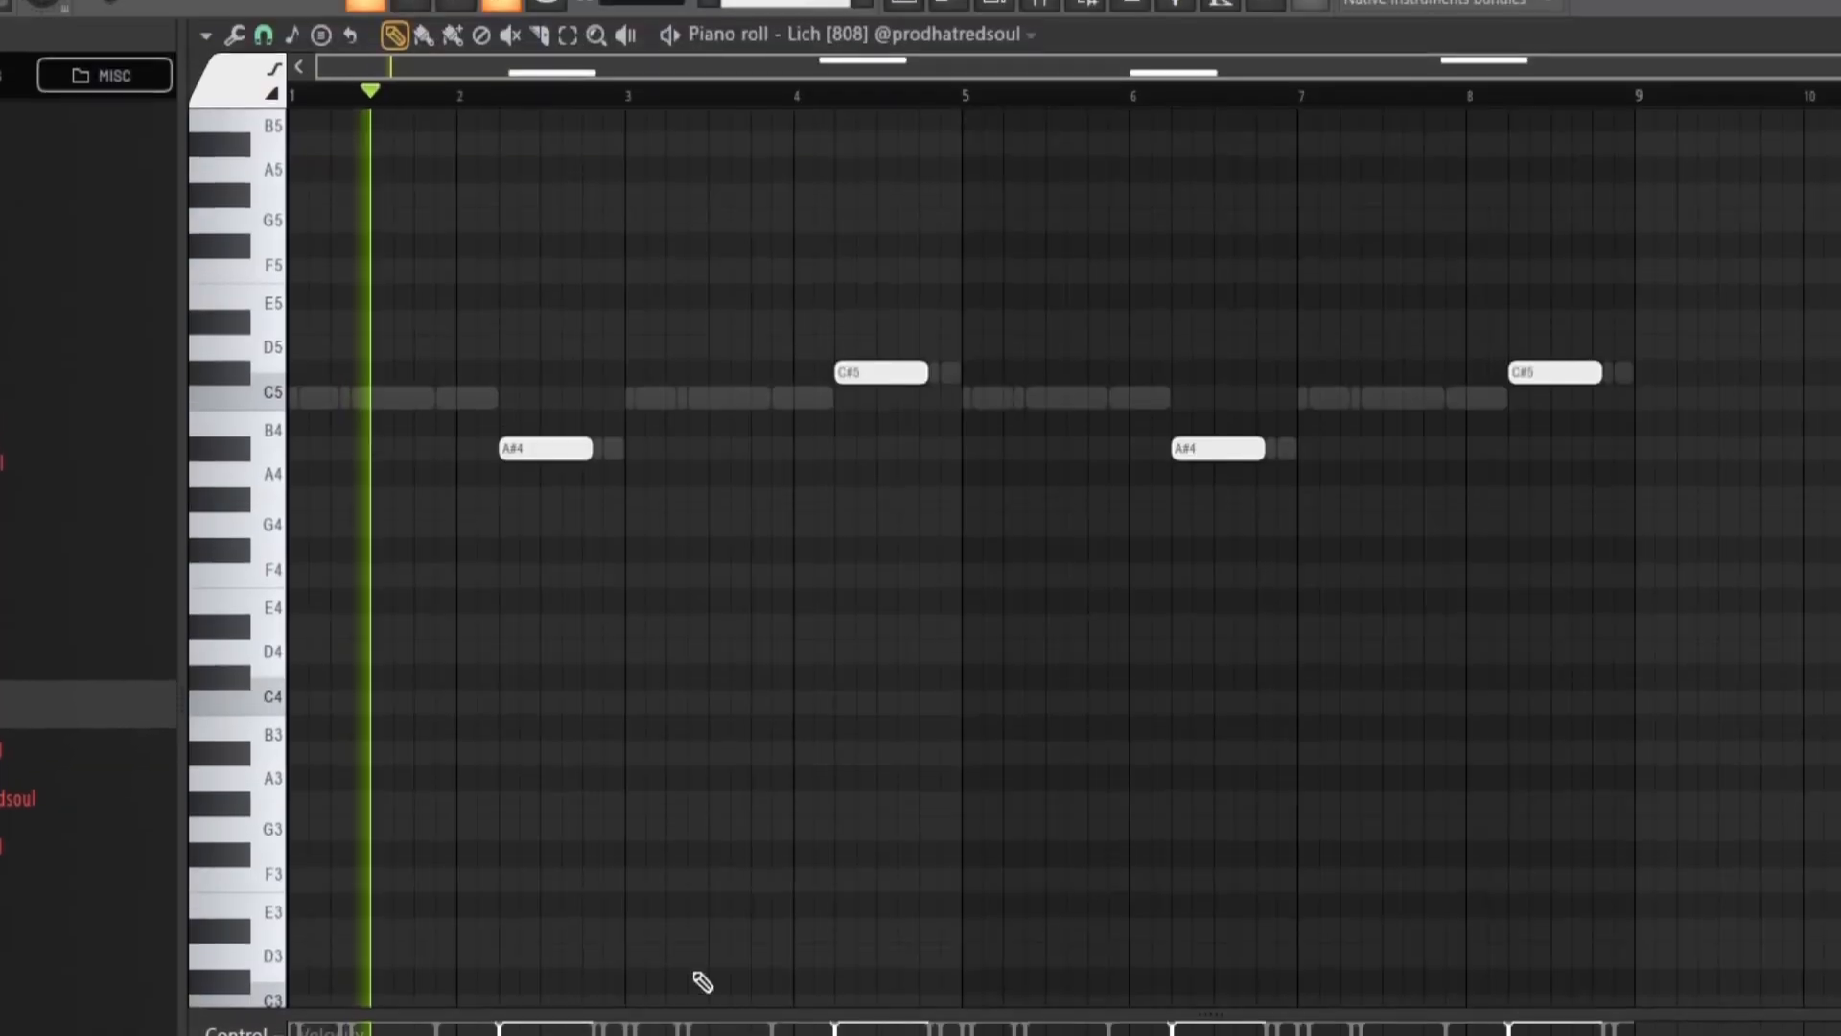
Step: Close the Lich [808] and H.T.D.S 1 [HH] note editors, show Pattern 16 in the playlist and stop playback
key("Escape")
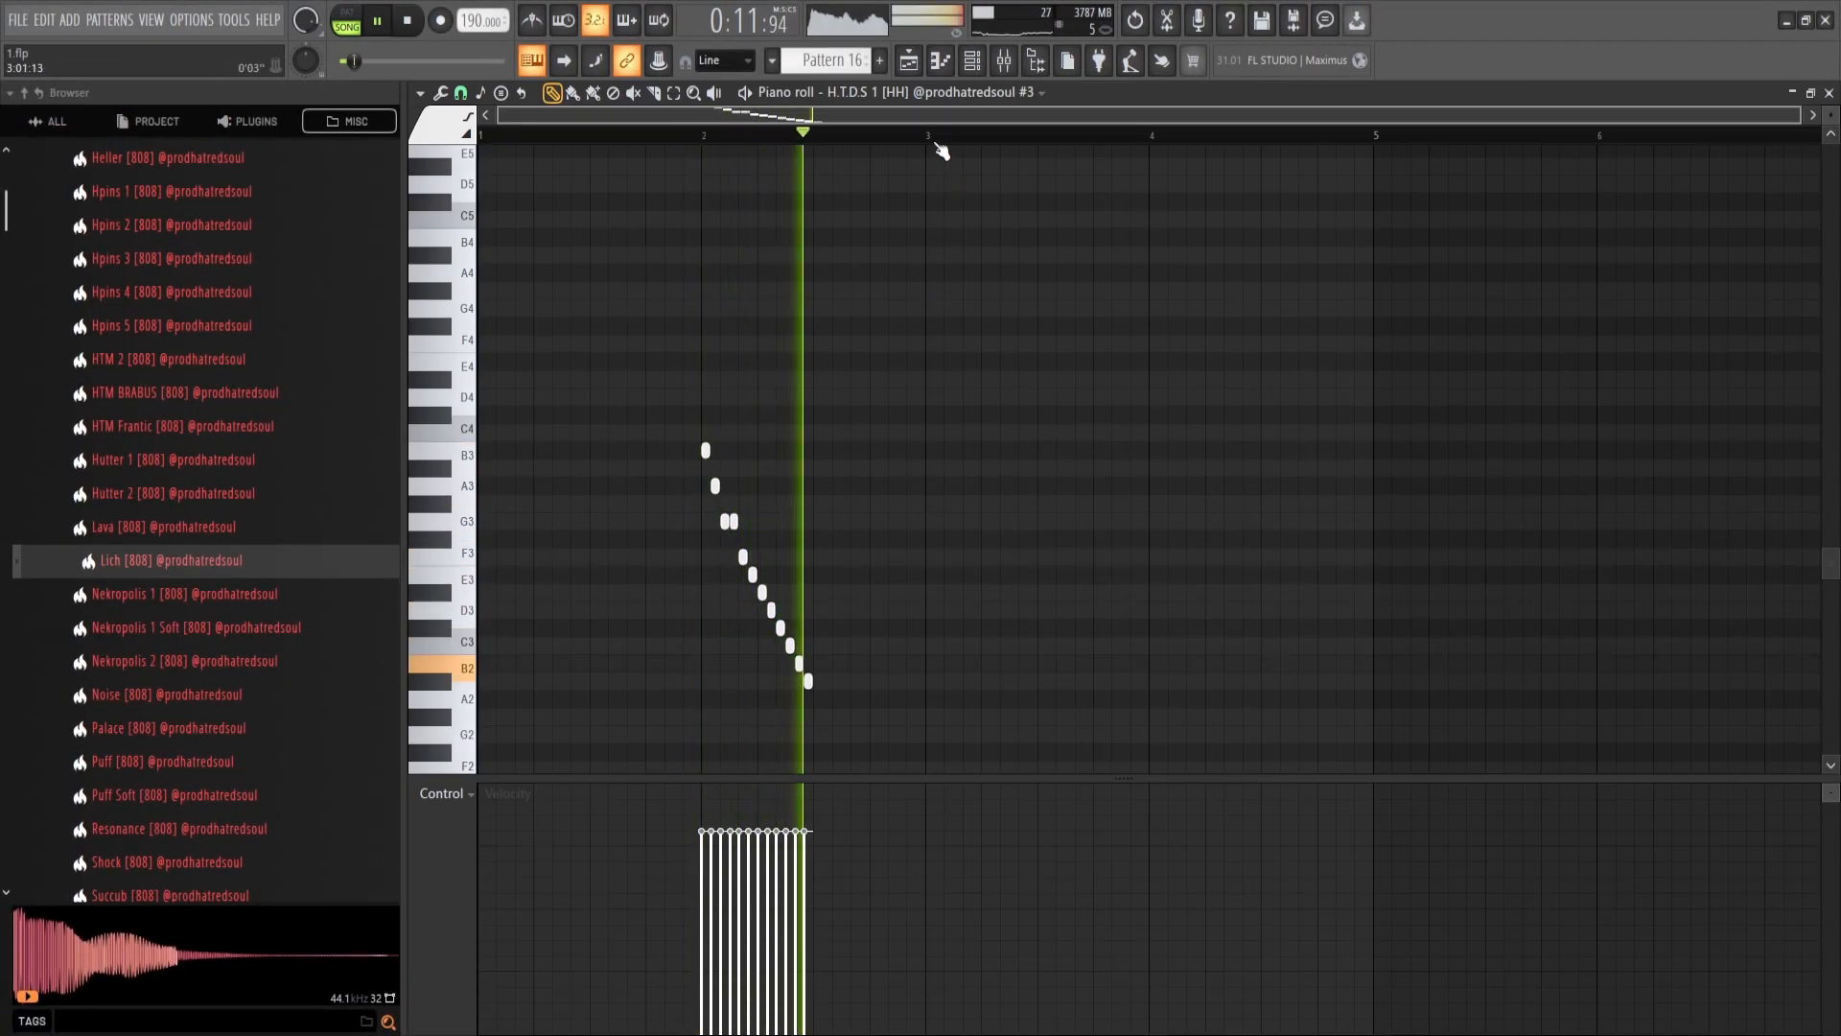
left_click_drag(921, 287, 592, 895)
key("Escape")
left_click(909, 60)
scroll(1008, 614, "up", 3)
key("space")
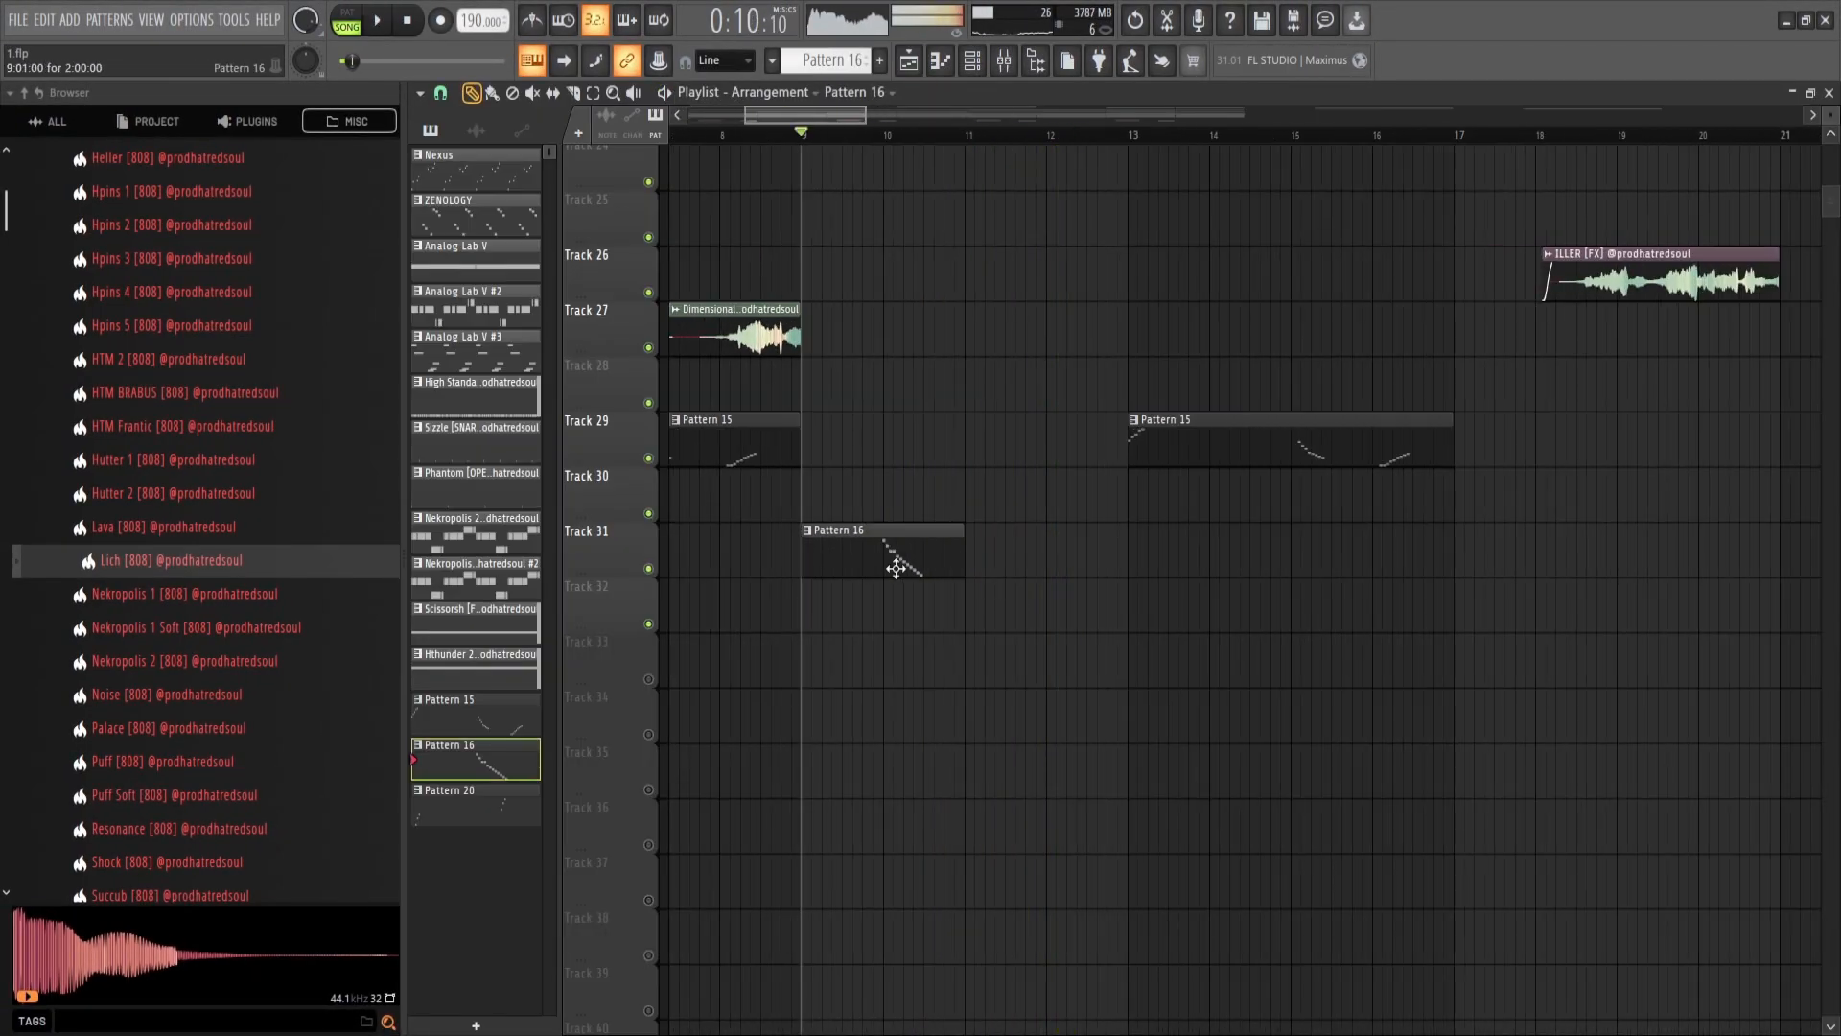
Step: Open the H.T.D.S 1 [HH] #3 notes and paint a descending hi-hat run starting on F4 at bar 4
double_click(1116, 570)
scroll(752, 246, "down", 5)
left_click(576, 95)
left_click(1162, 257)
left_click_drag(1266, 233, 1381, 324)
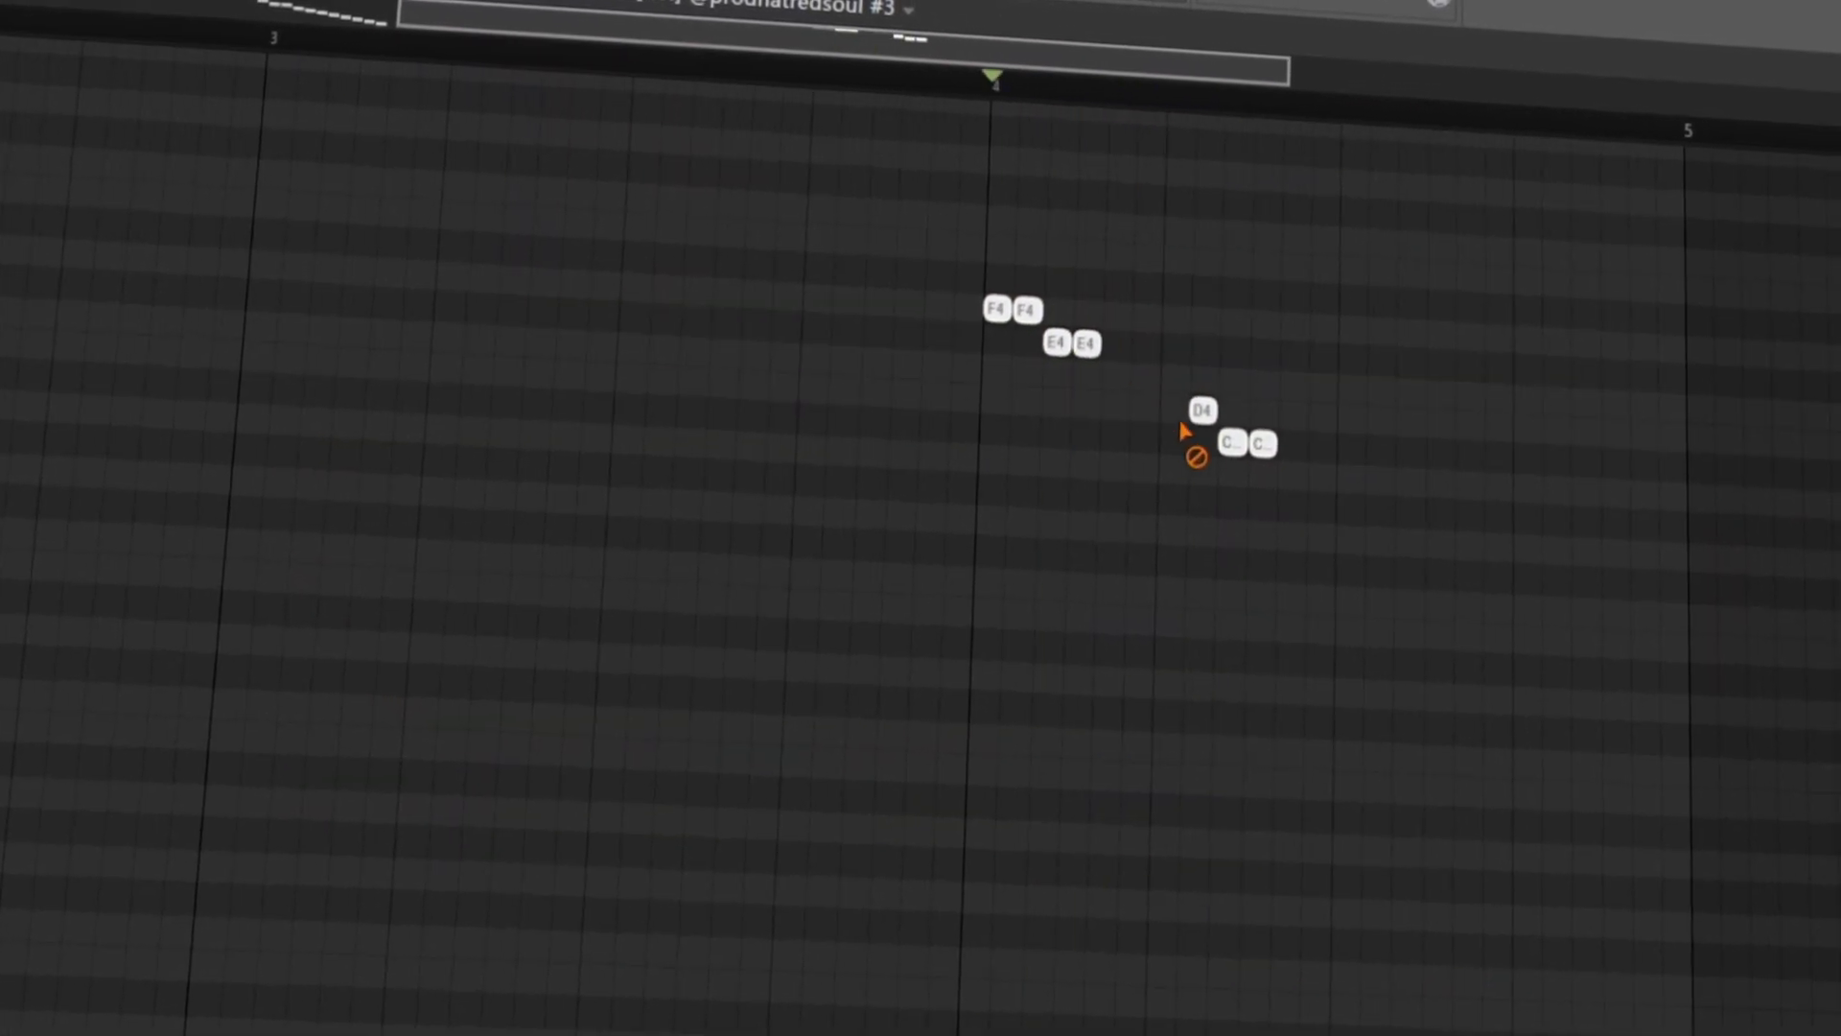
Step: Rework the middle of the bar 4 hi-hat run so it steps down to D4, deleting the surplus lower notes
right_click(1149, 417)
left_click(1149, 417)
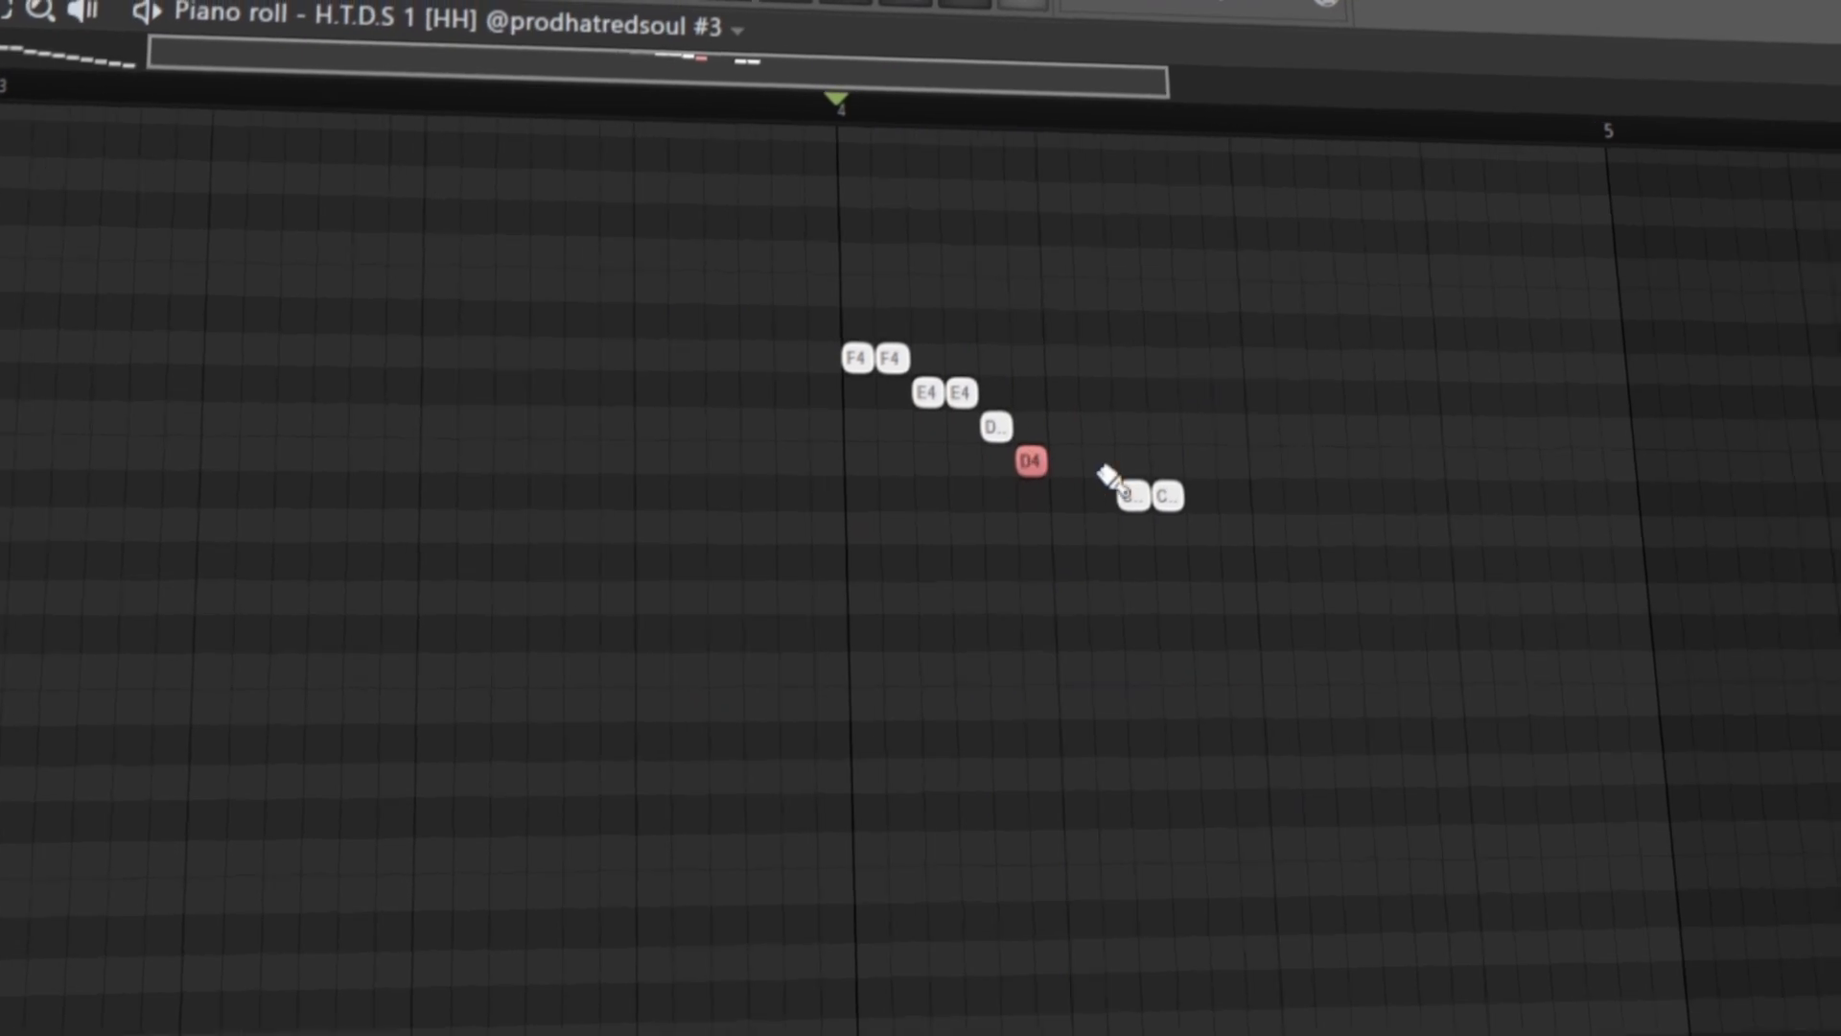
right_click(1239, 453)
Step: Paint a second descending hi-hat run late in bar 4, erasing and redrawing its notes to descend from B3 through A3
left_click_drag(1290, 562, 1411, 659)
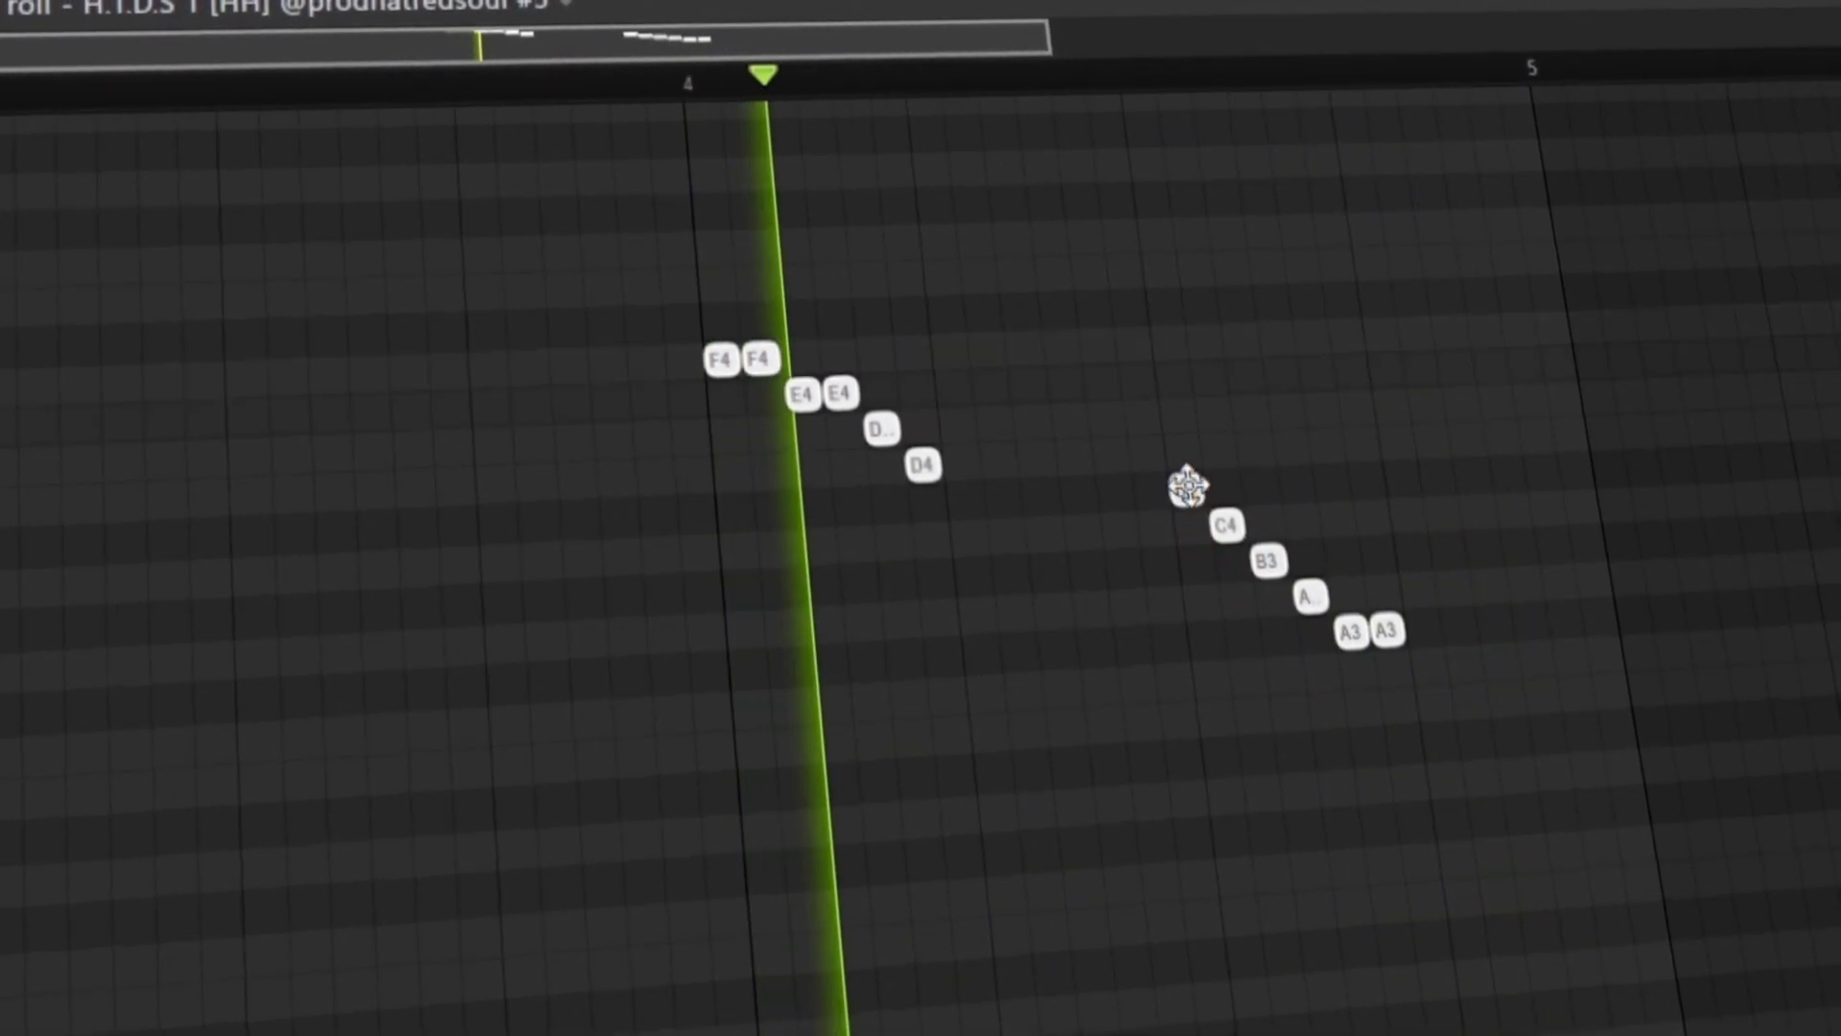
right_click(1312, 582)
right_click(1357, 638)
left_click_drag(1309, 533, 1478, 697)
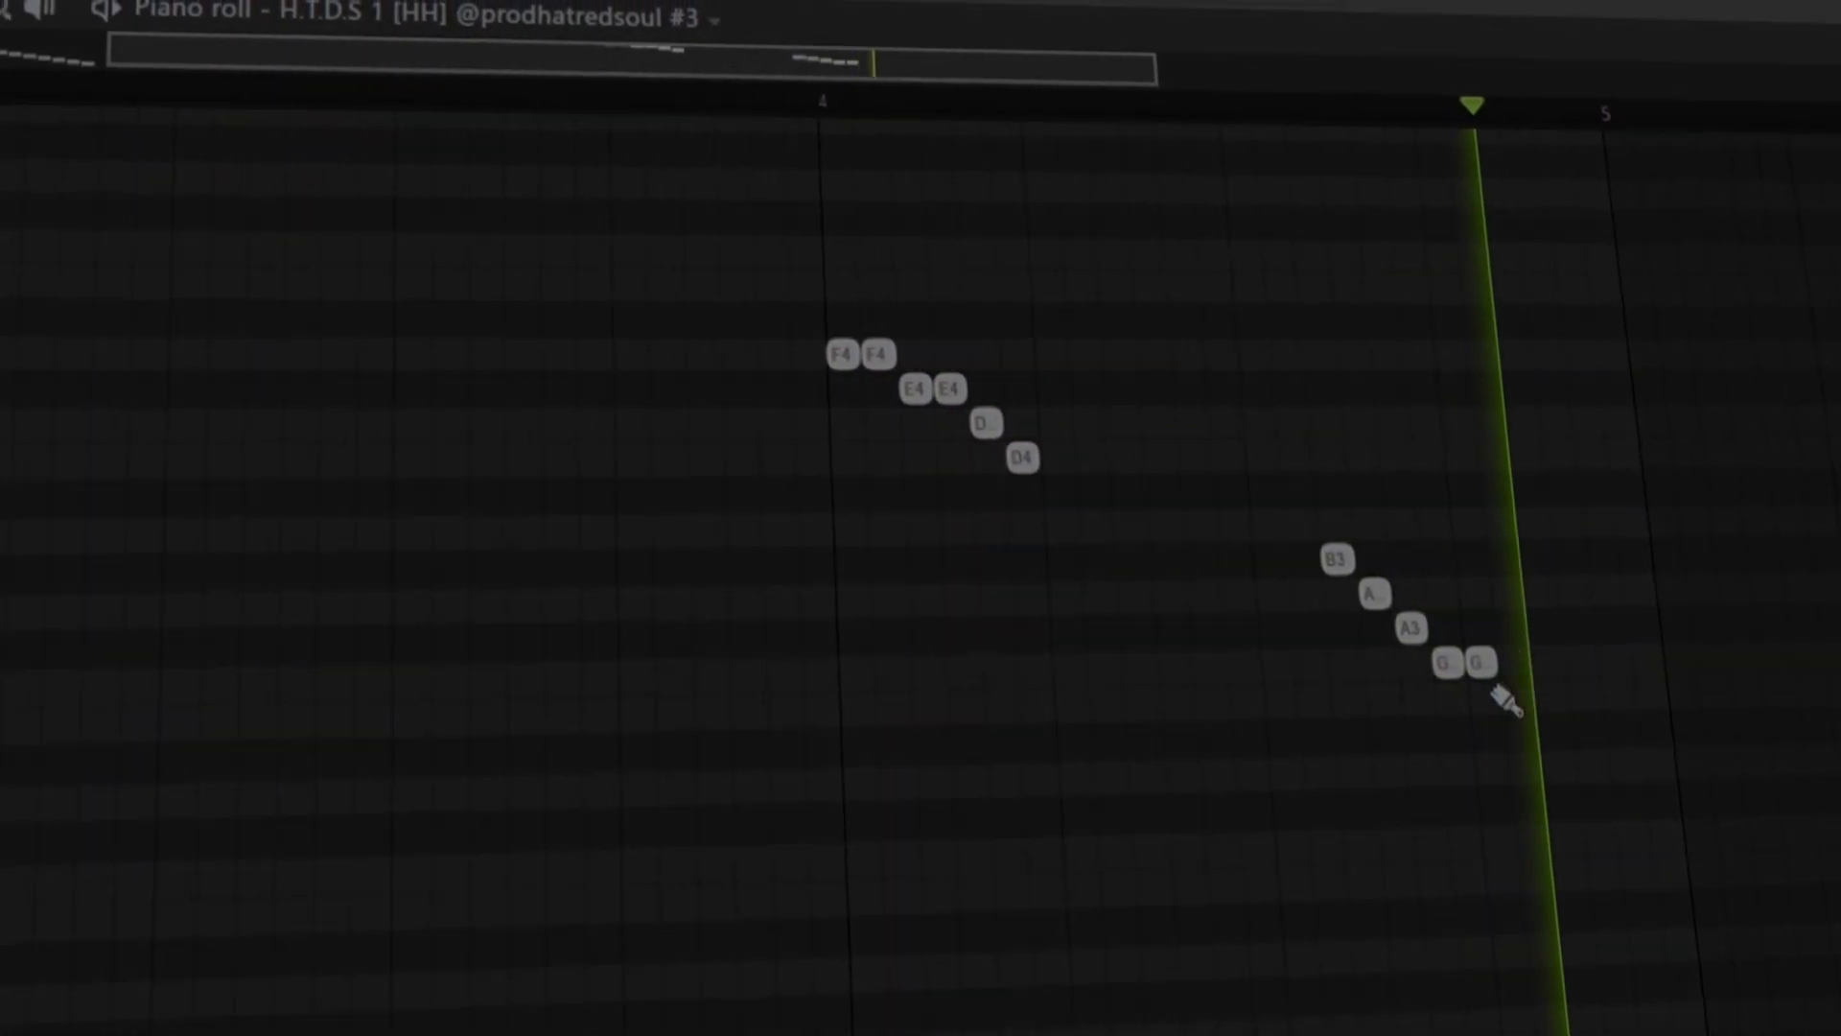